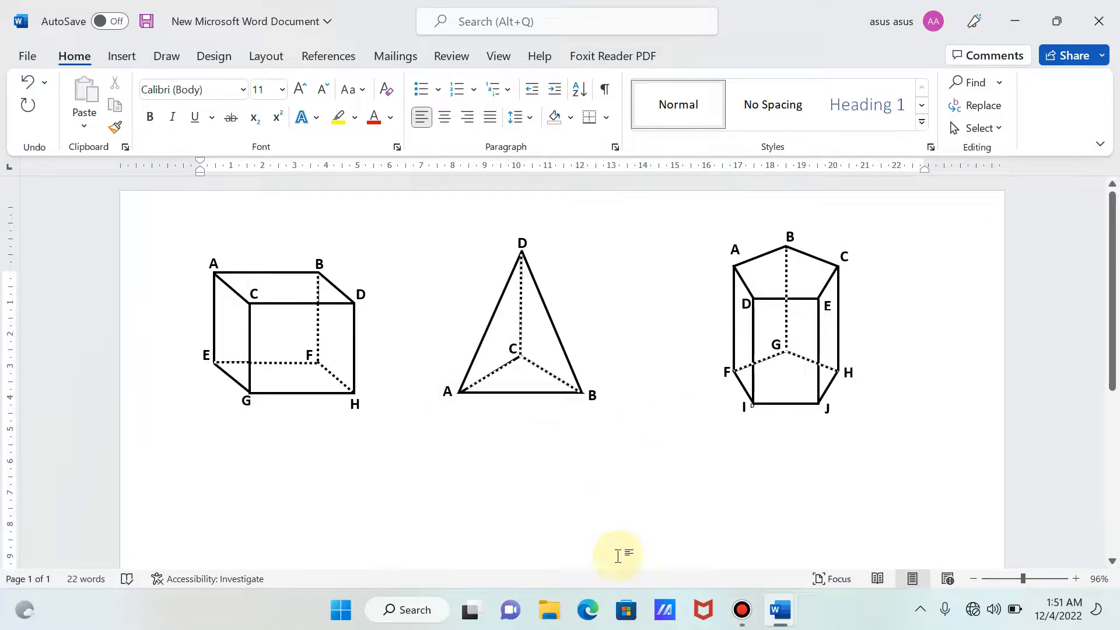
# - Switch to the blank Document1 and draw a rectangle about 5.87 cm wide and 4.58 cm high on the page
pyautogui.click(779, 613)
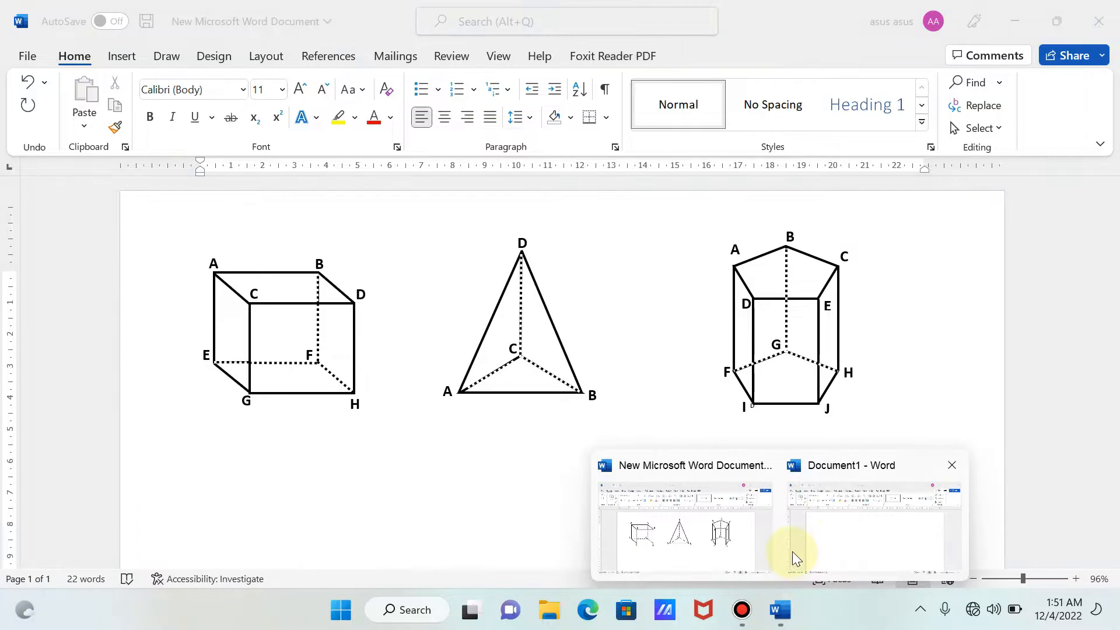
pyautogui.click(805, 552)
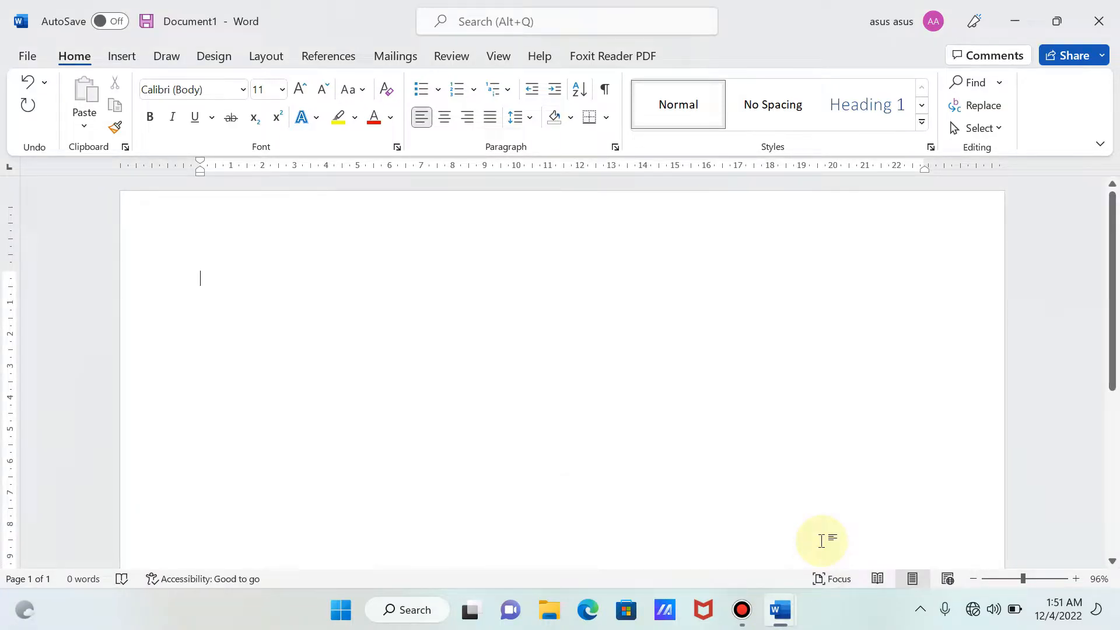
pyautogui.click(121, 56)
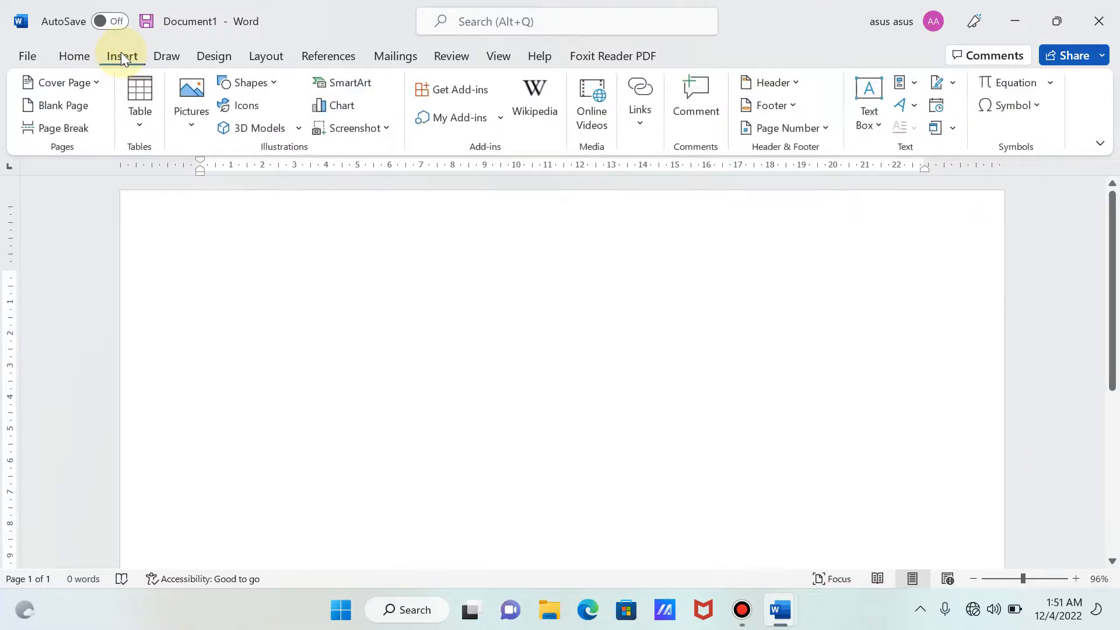
pyautogui.click(276, 88)
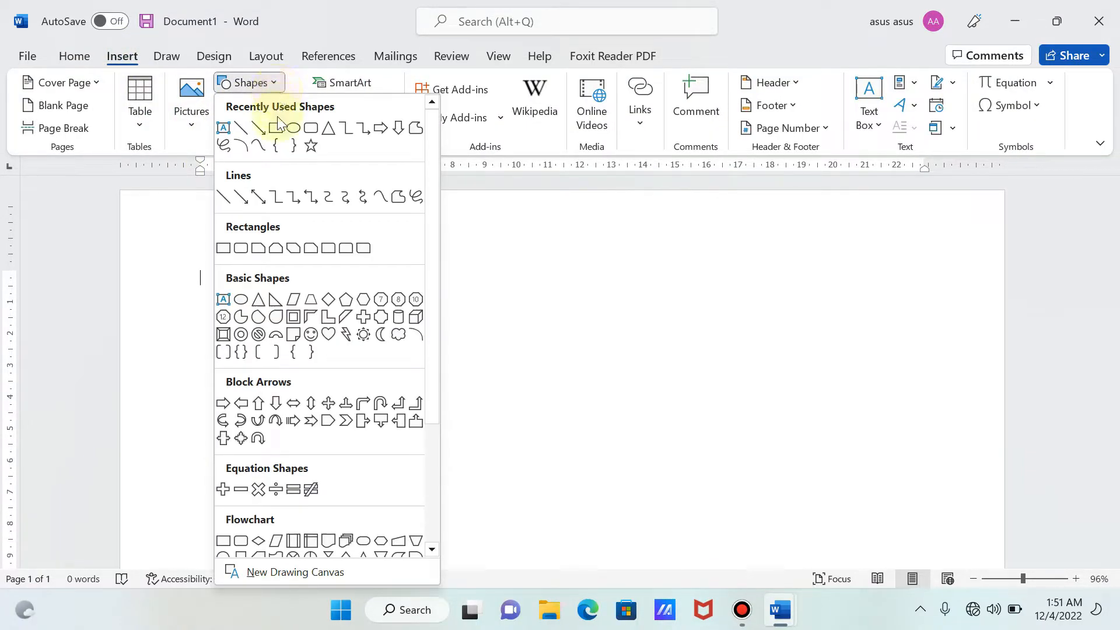
pyautogui.click(277, 127)
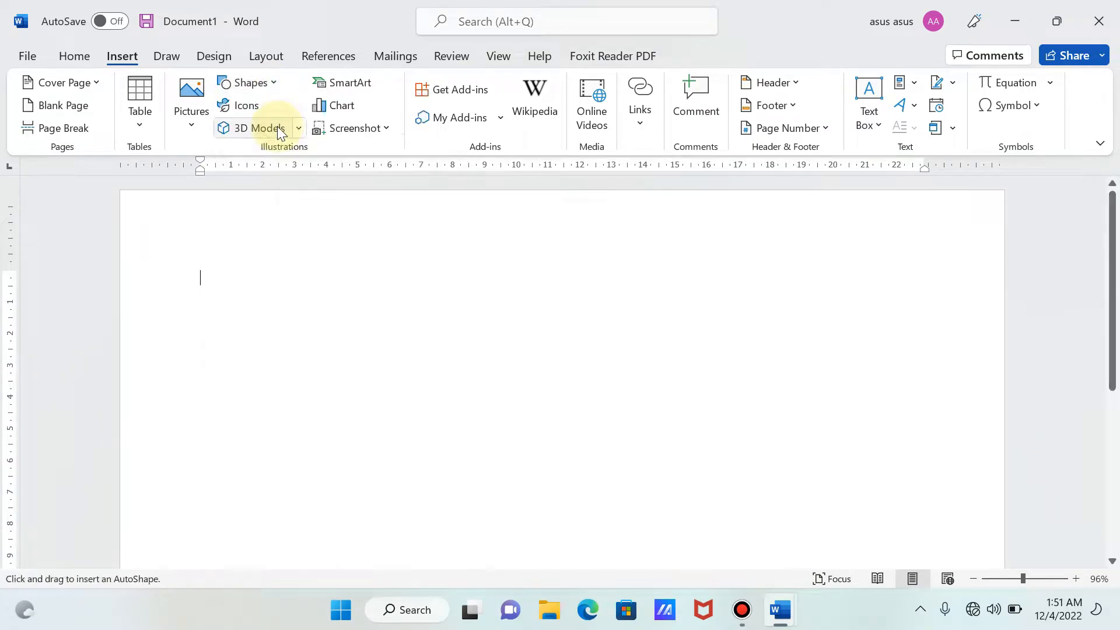
pyautogui.moveTo(349, 379); pyautogui.dragTo(536, 525)
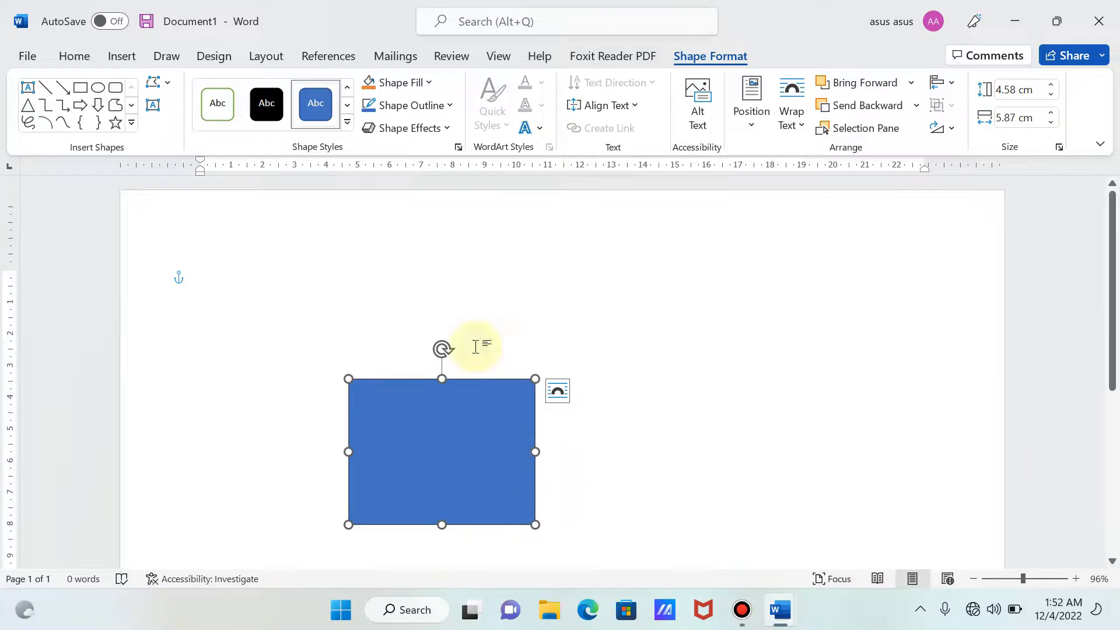
# - Format the rectangle with the white-filled, green-outlined preset style, then a black outline with a weight of 2¼ pt
pyautogui.click(229, 128)
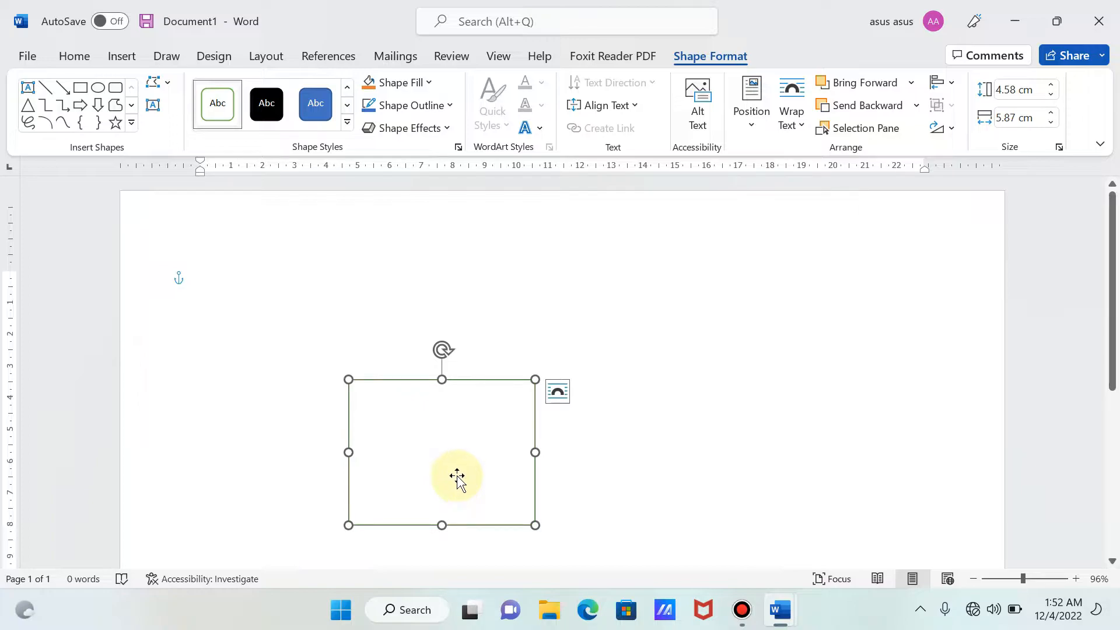
pyautogui.click(404, 104)
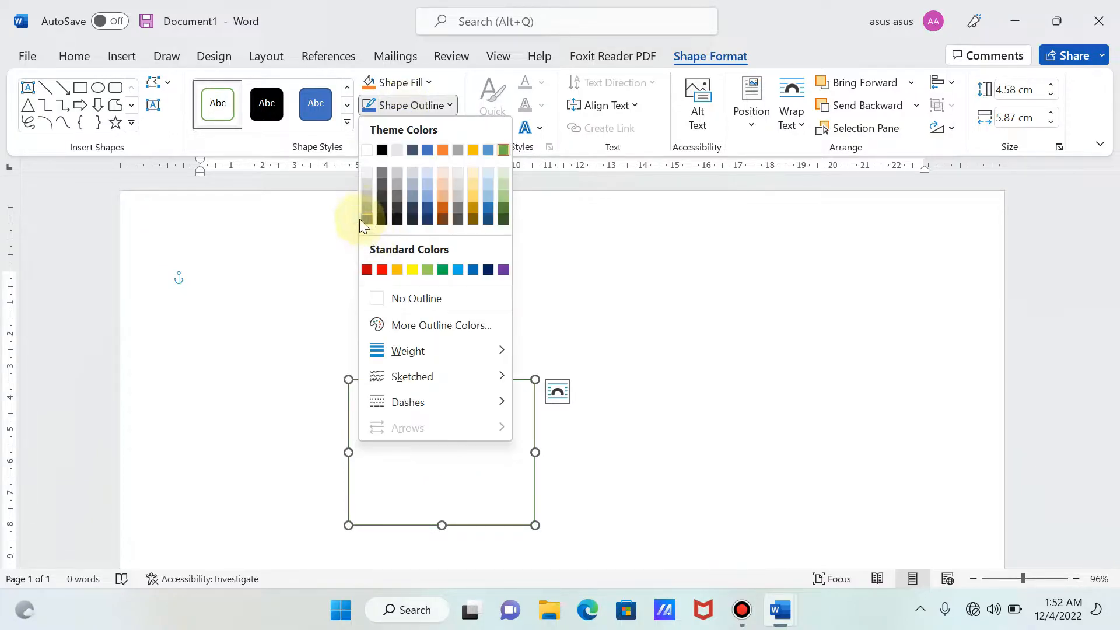
pyautogui.click(382, 150)
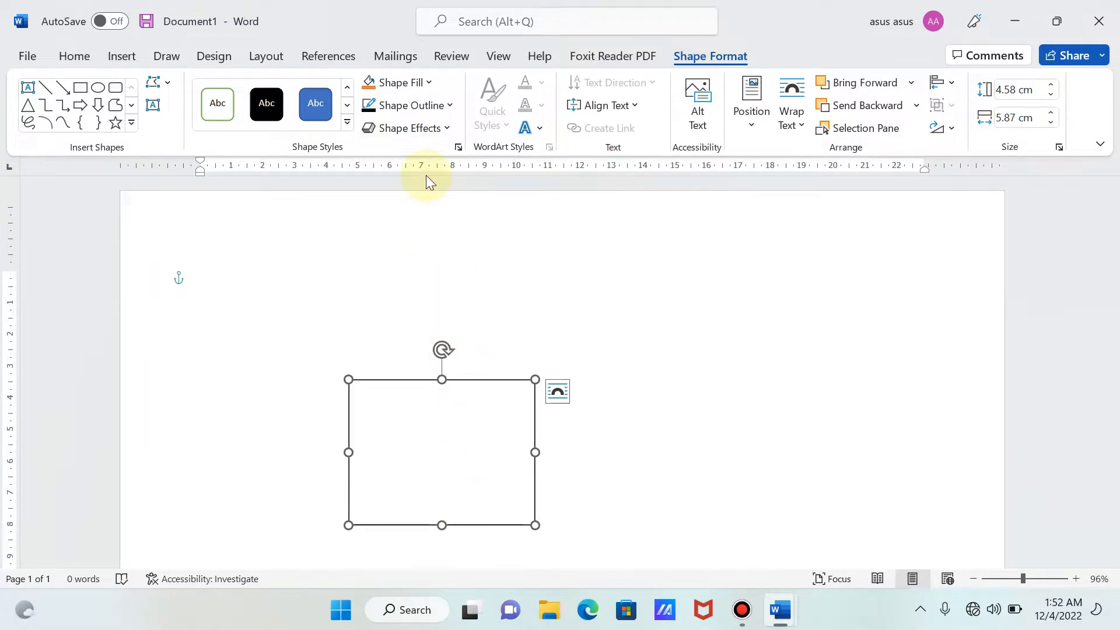
pyautogui.click(412, 108)
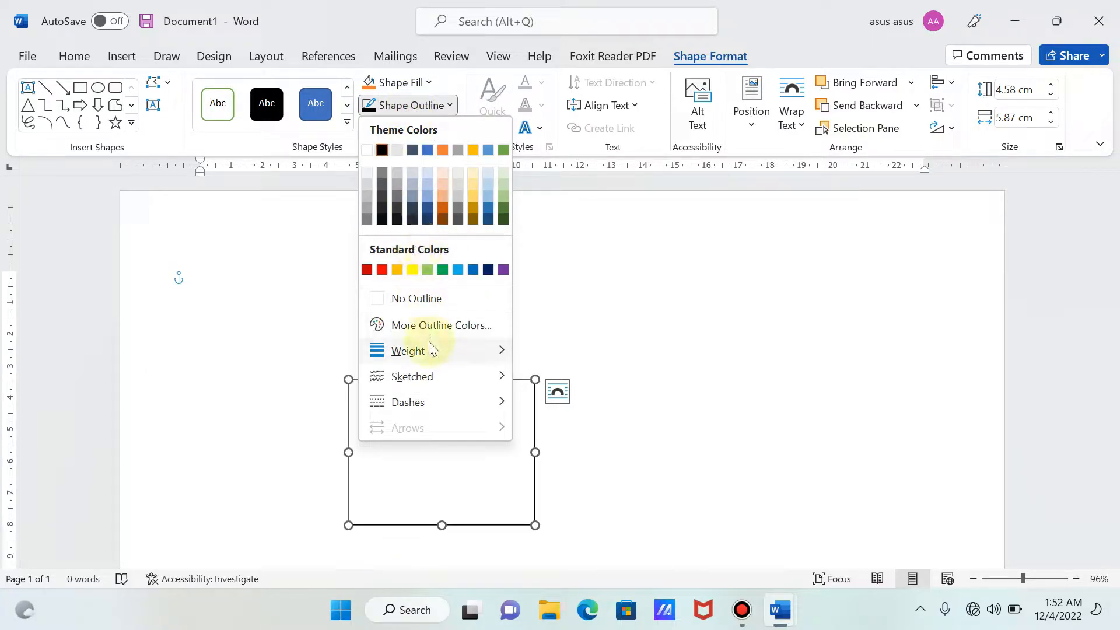
pyautogui.moveTo(430, 352)
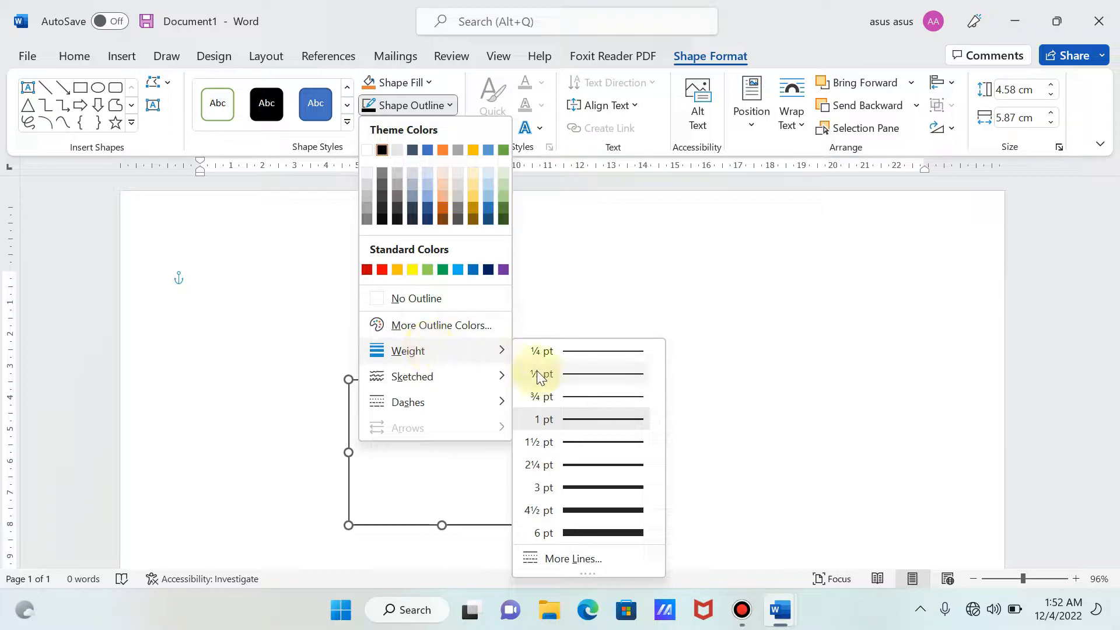
pyautogui.click(589, 471)
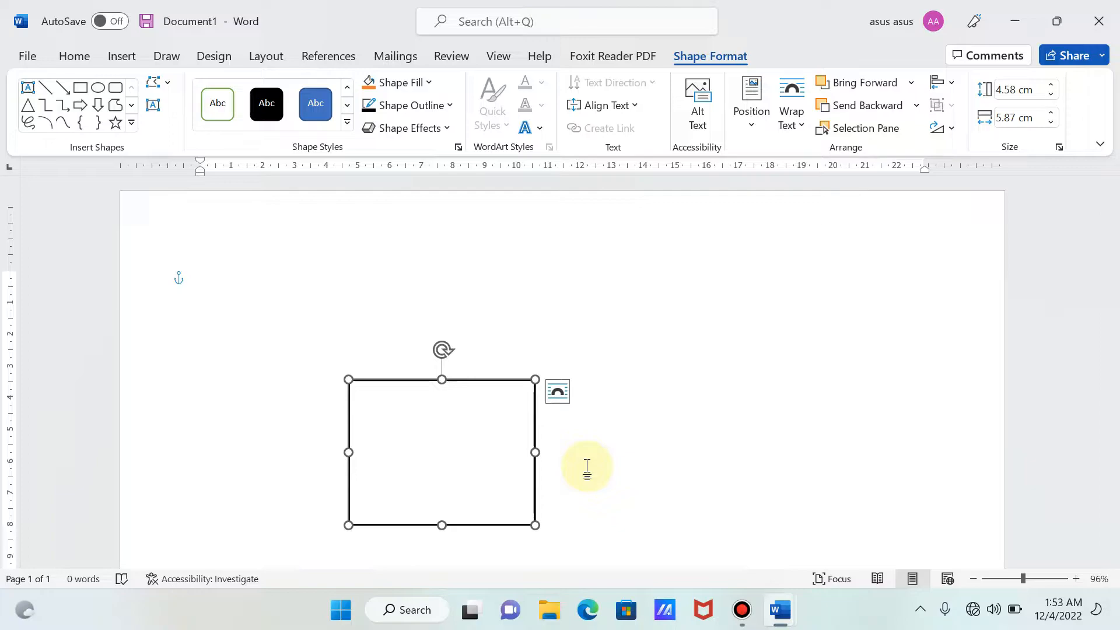
# - Duplicate the rectangle and place the copy overlapping the original, offset about 1.5 cm right and 1.25 cm down
pyautogui.hotkey('ctrl', 'v')
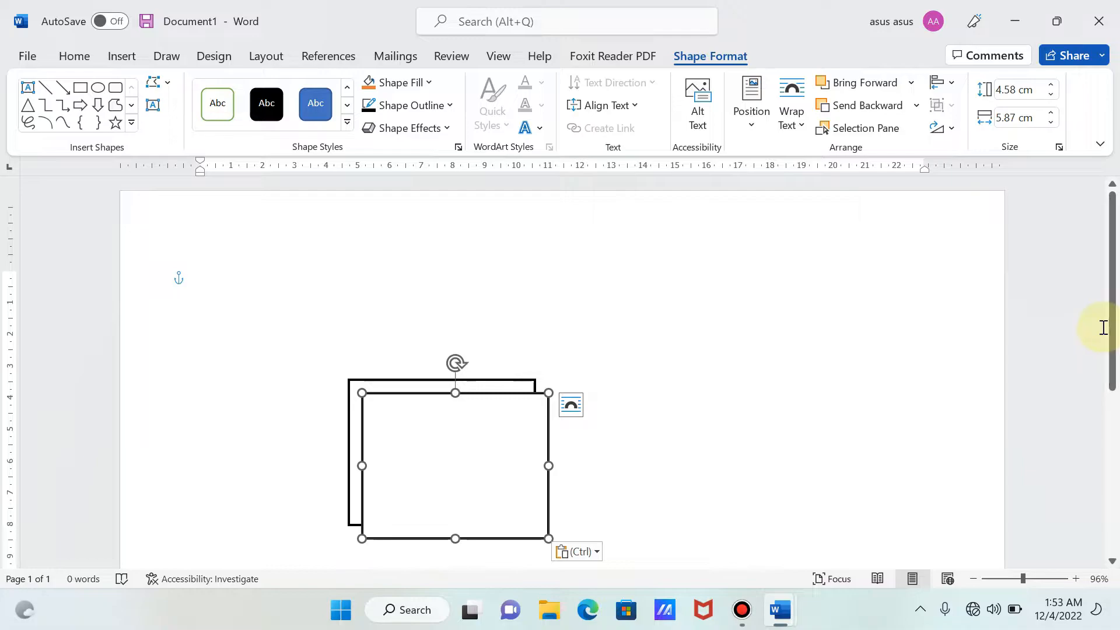
pyautogui.scroll(-2, 1115, 337)
pyautogui.moveTo(461, 403); pyautogui.dragTo(496, 429)
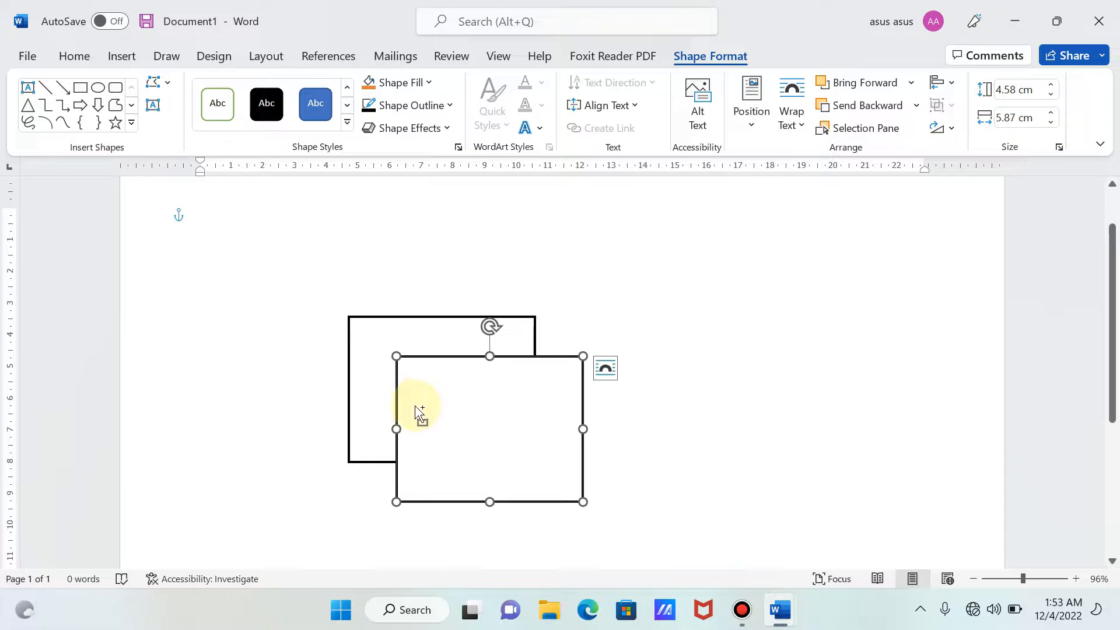
# - Group the two overlapping rectangles and move the group slightly down and to the left on the page
pyautogui.keyDown('shift'); pyautogui.click(374, 379); pyautogui.keyUp('shift')
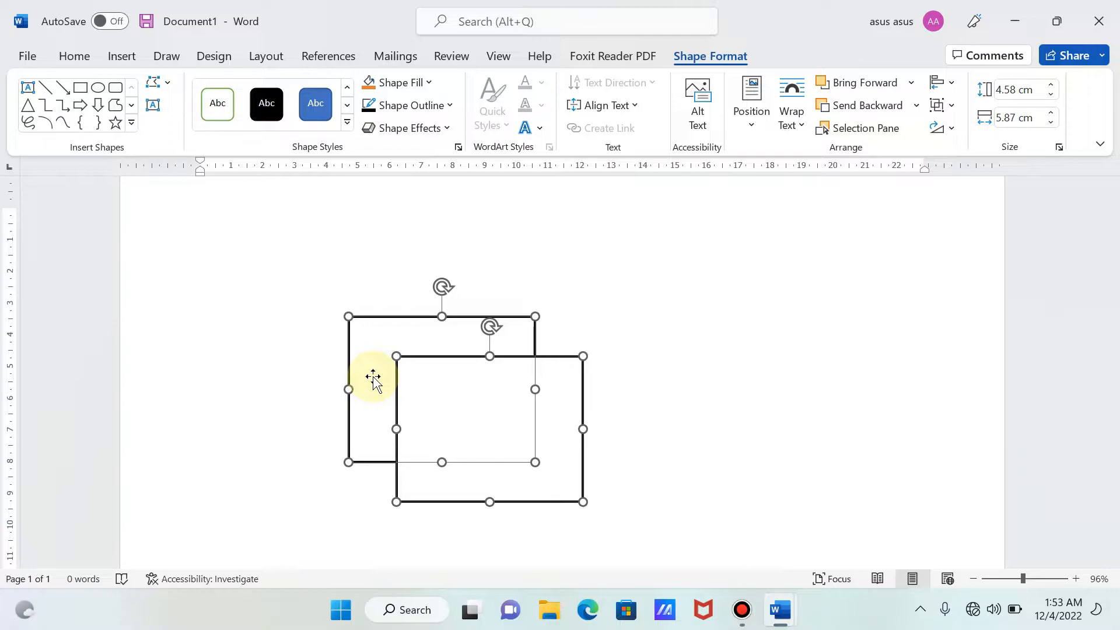
pyautogui.rightClick(374, 379)
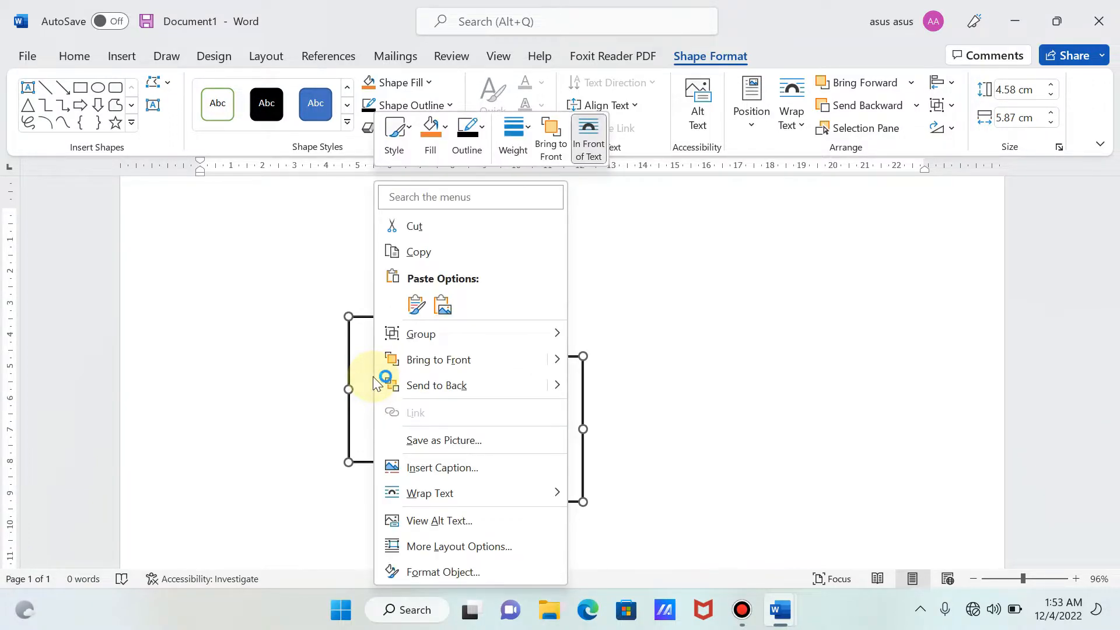
pyautogui.moveTo(458, 336)
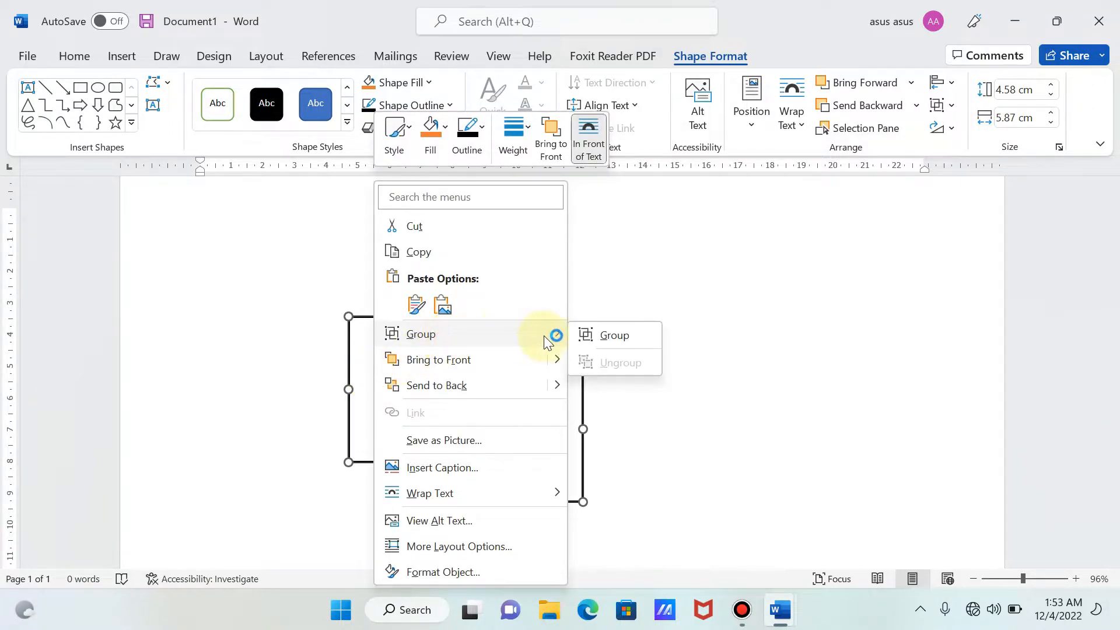
pyautogui.click(609, 333)
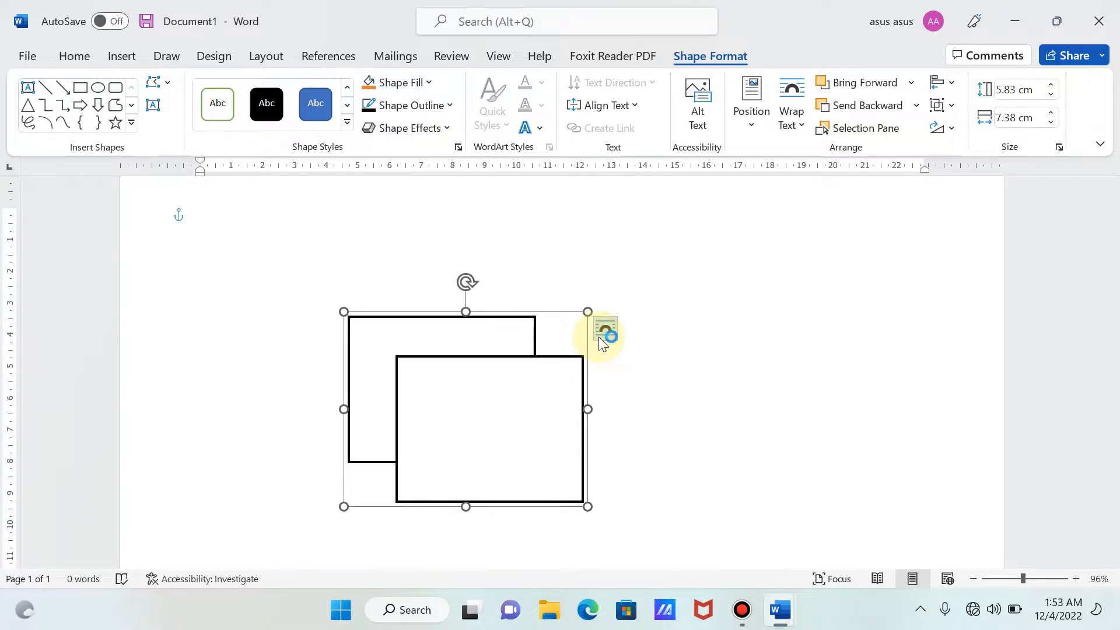
pyautogui.moveTo(513, 408); pyautogui.dragTo(490, 425)
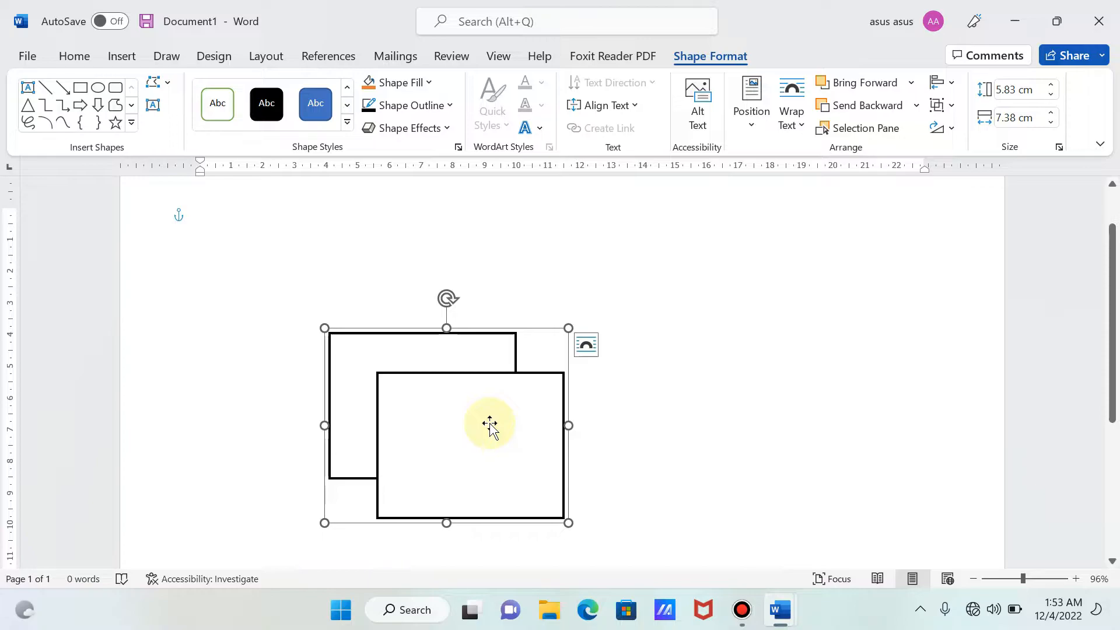
# - Draw a straight line from the back rectangle's upper-right corner to the front rectangle's, about 1.51 cm across and 1.25 cm down
pyautogui.click(124, 61)
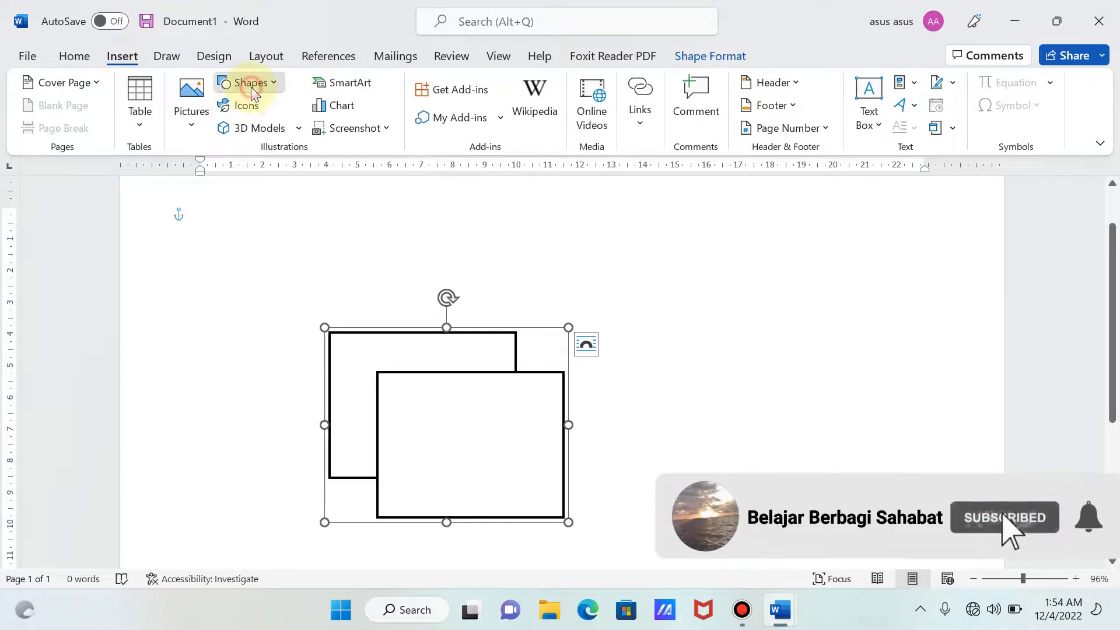
pyautogui.click(251, 85)
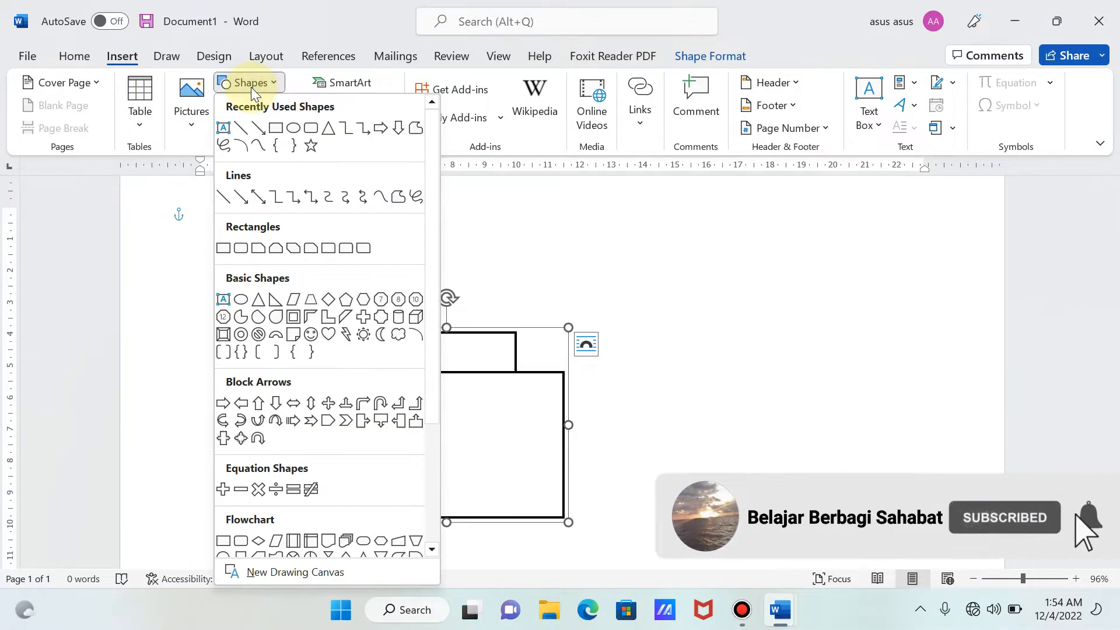
pyautogui.click(242, 129)
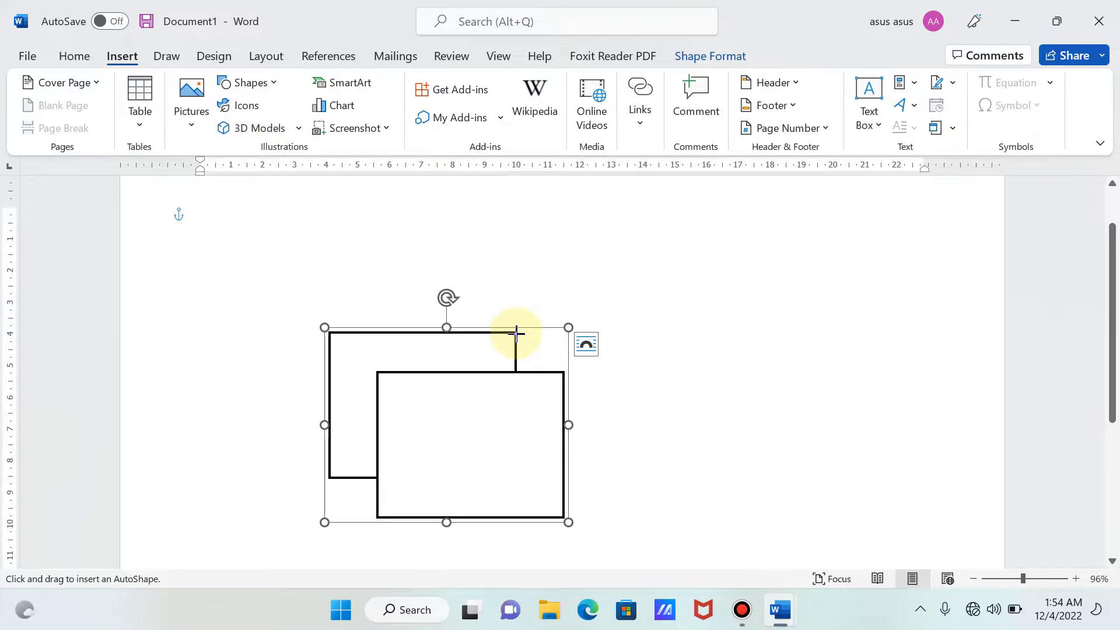
pyautogui.moveTo(516, 332); pyautogui.dragTo(563, 371)
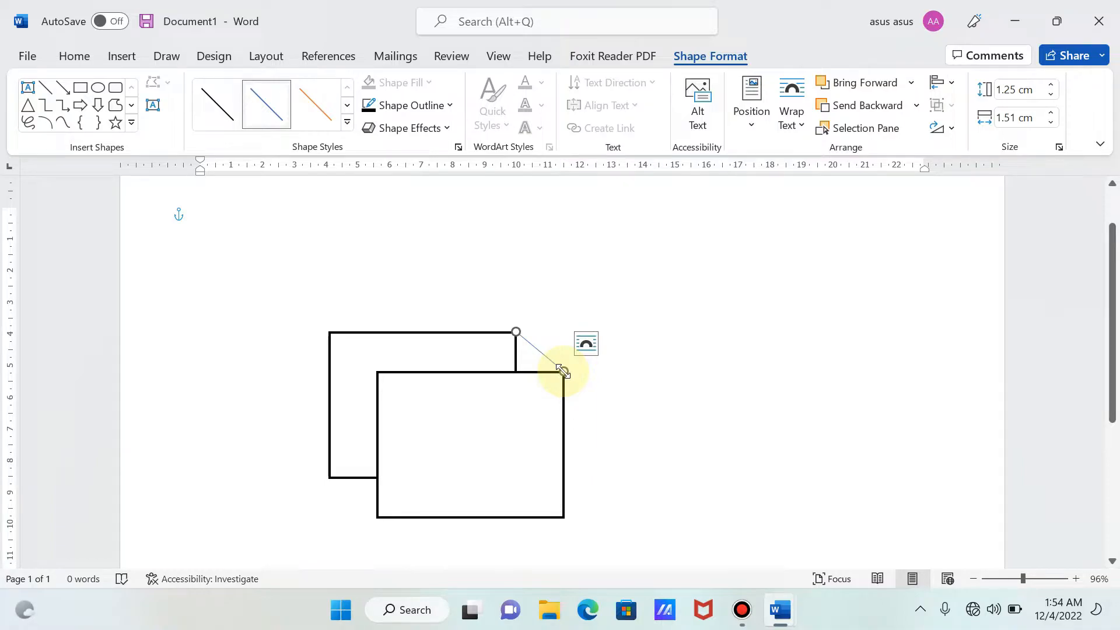
# - Set the upper-right connecting line's outline to black with a weight of 2¼ pt
pyautogui.click(411, 106)
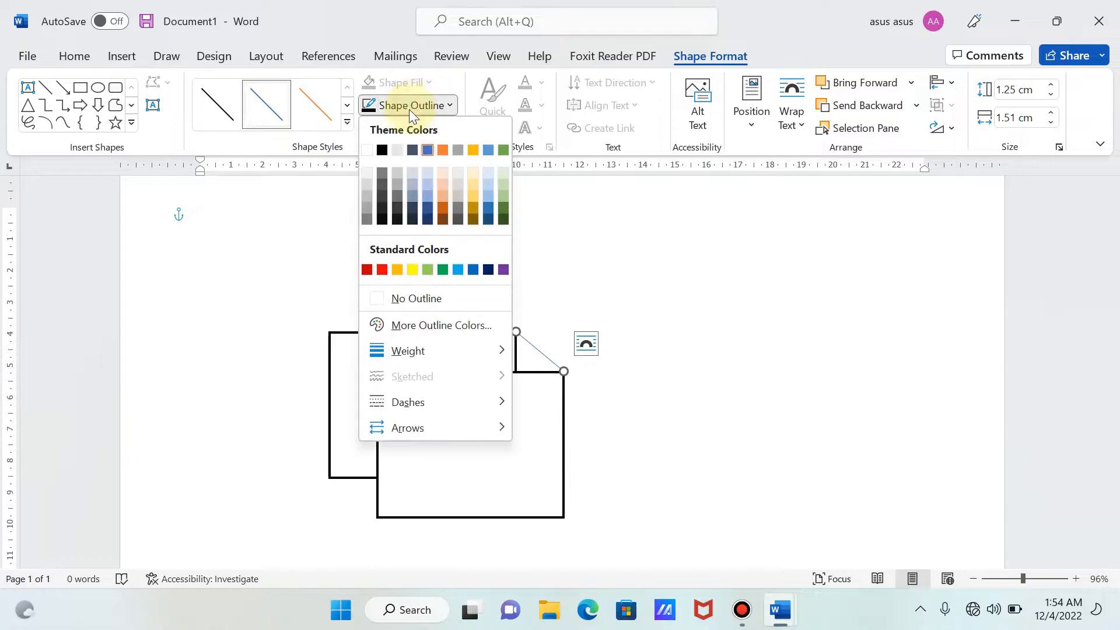
pyautogui.click(383, 149)
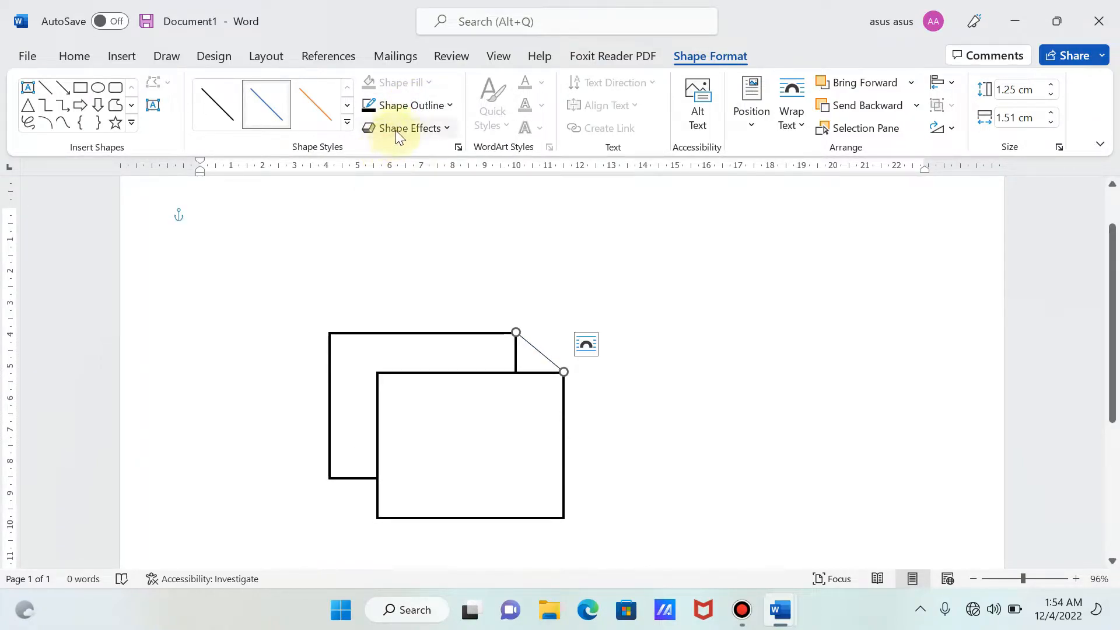
pyautogui.click(400, 107)
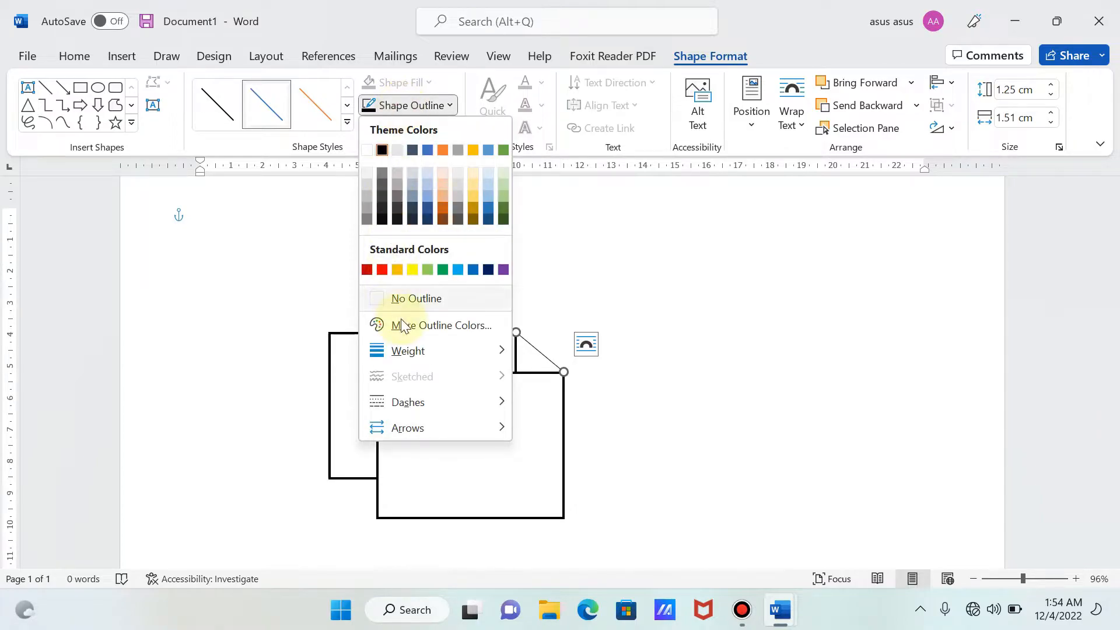
pyautogui.moveTo(413, 350)
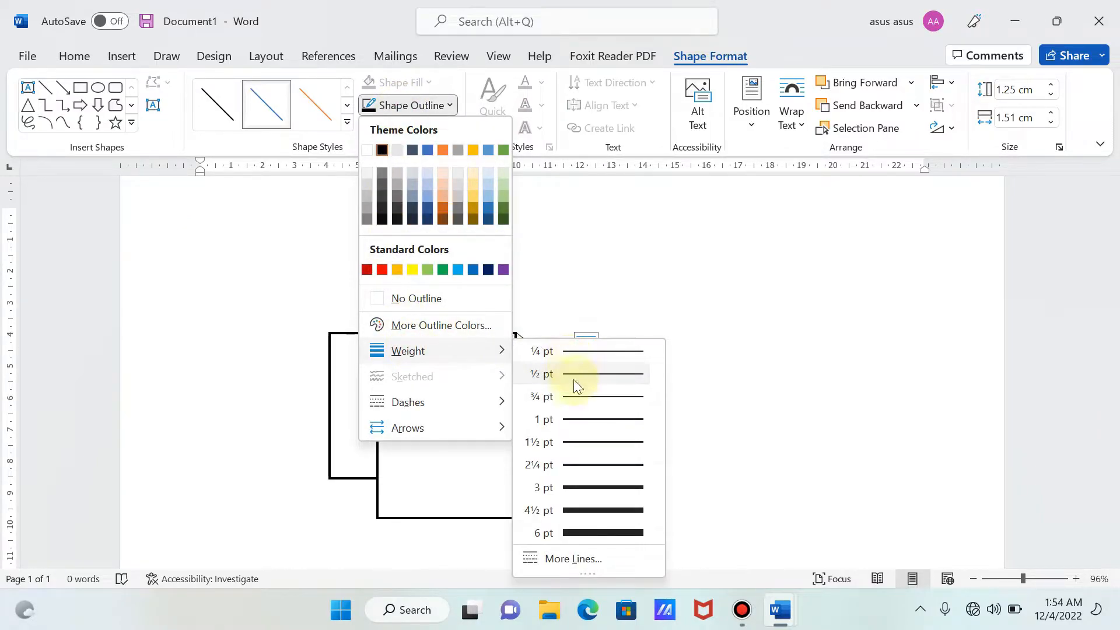
pyautogui.click(582, 461)
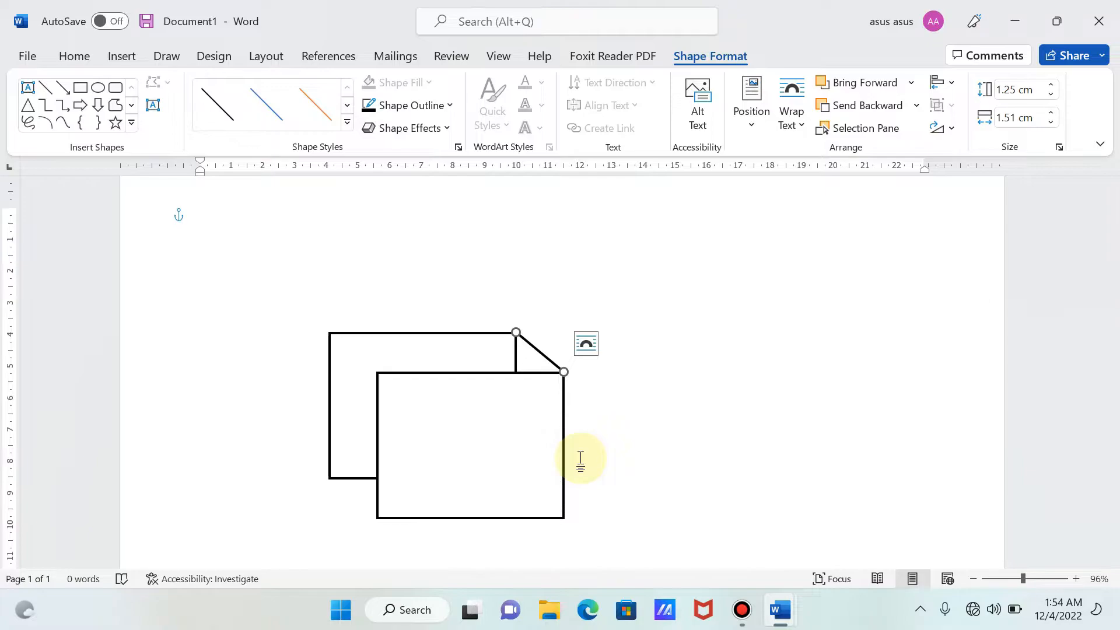
# - Group the upper-right connecting line with the rectangle group and deselect the drawing
pyautogui.keyDown('shift'); pyautogui.click(538, 444); pyautogui.keyUp('shift')
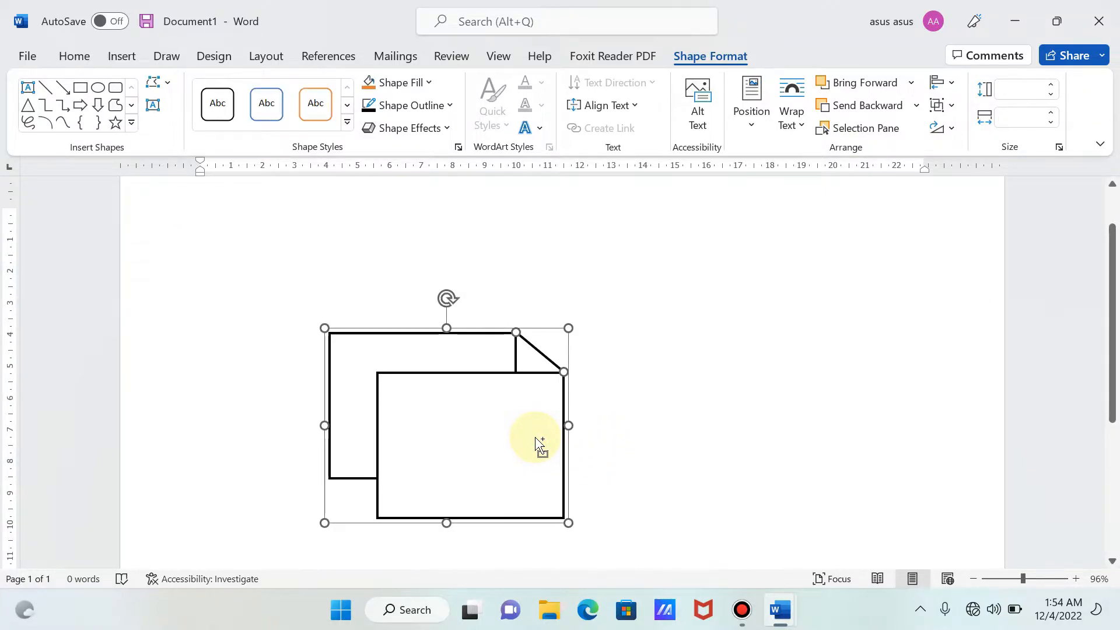
pyautogui.rightClick(437, 423)
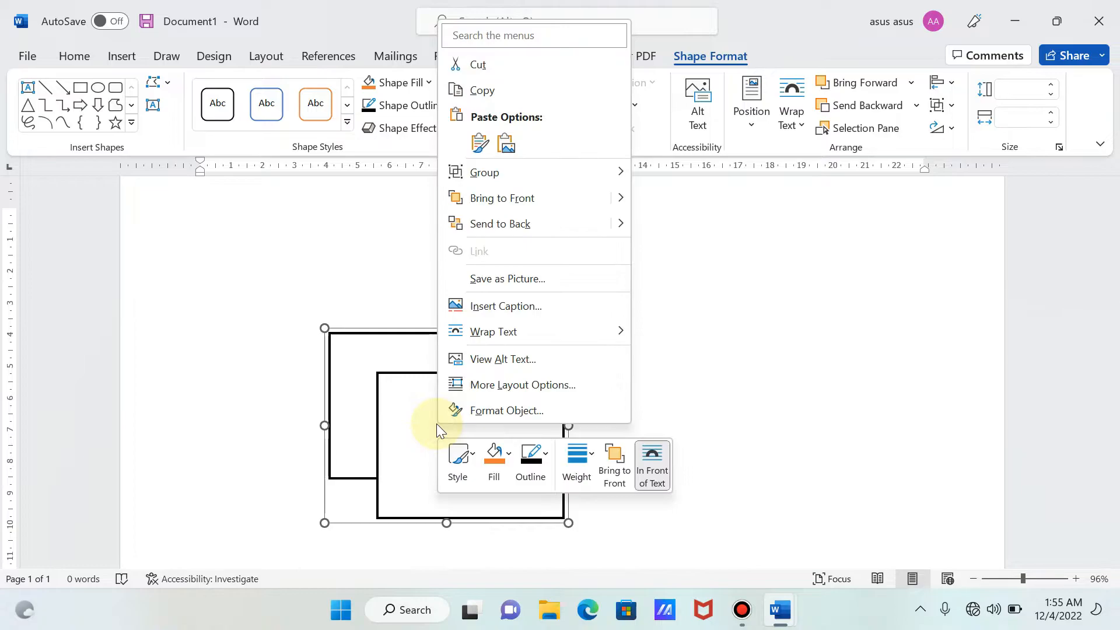
pyautogui.click(514, 184)
pyautogui.click(651, 174)
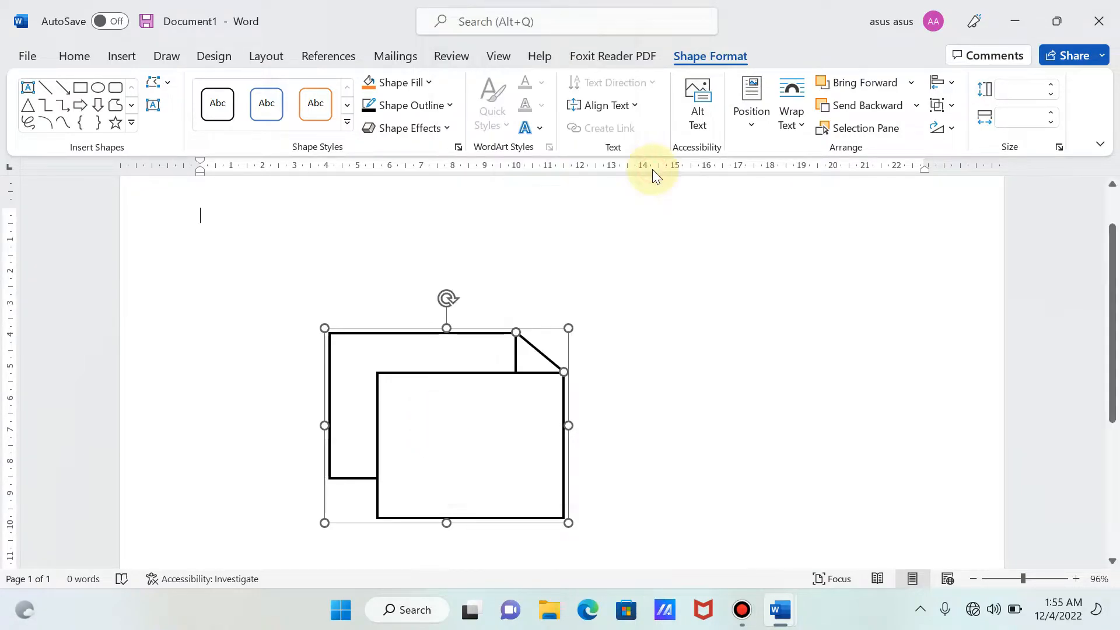
pyautogui.click(677, 337)
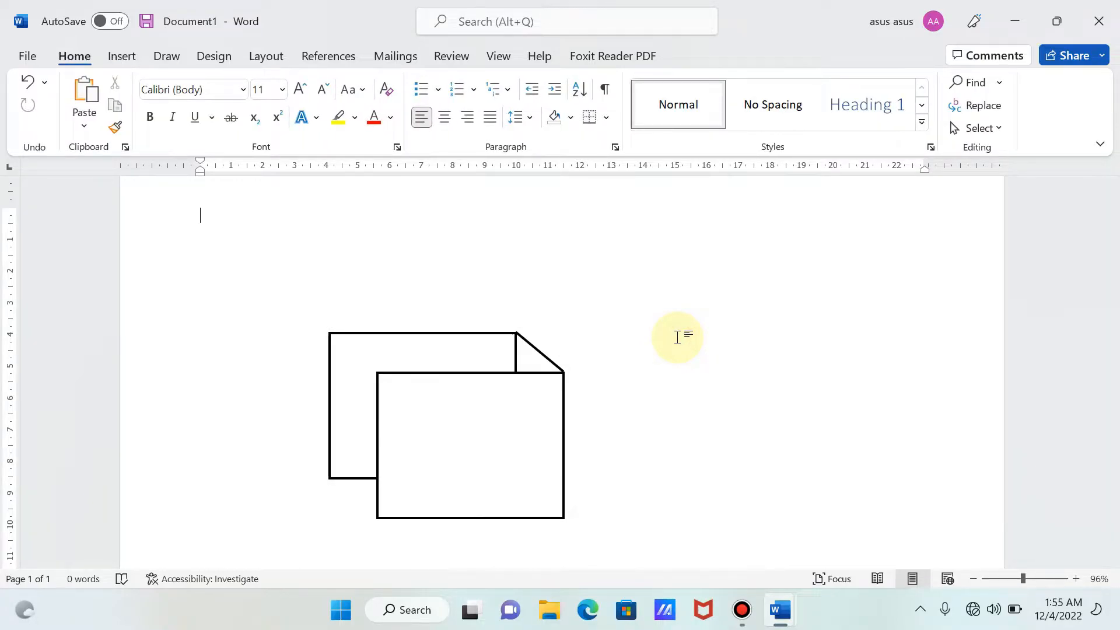
# - Draw a straight line joining the upper-left corners of the back and front rectangles, about 1.51 cm across and 1.29 cm down
pyautogui.click(118, 59)
pyautogui.click(272, 87)
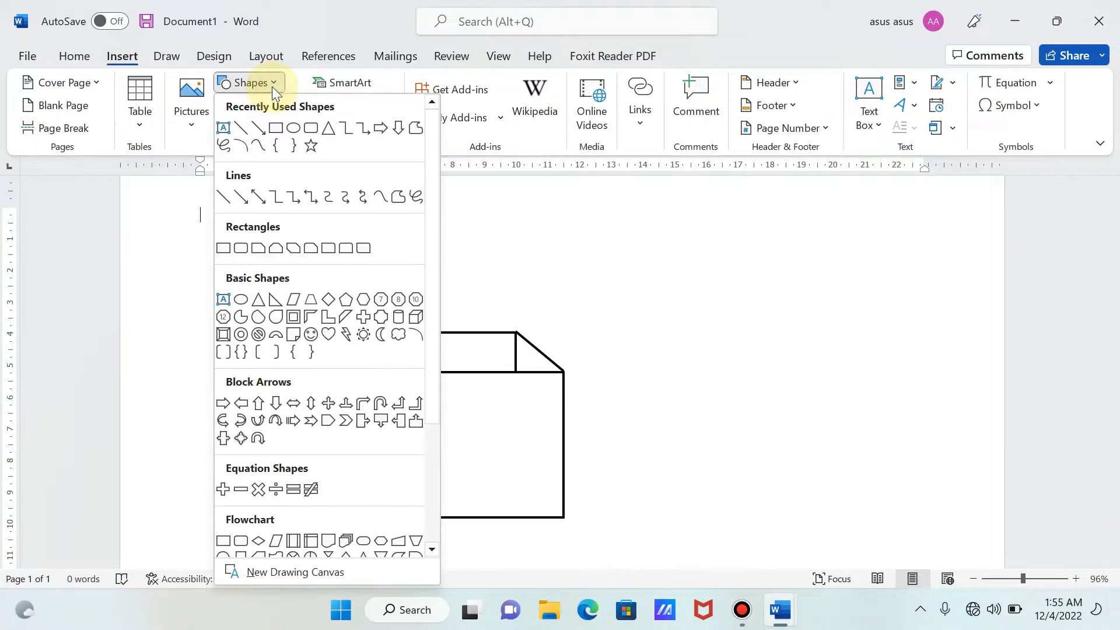
pyautogui.click(243, 131)
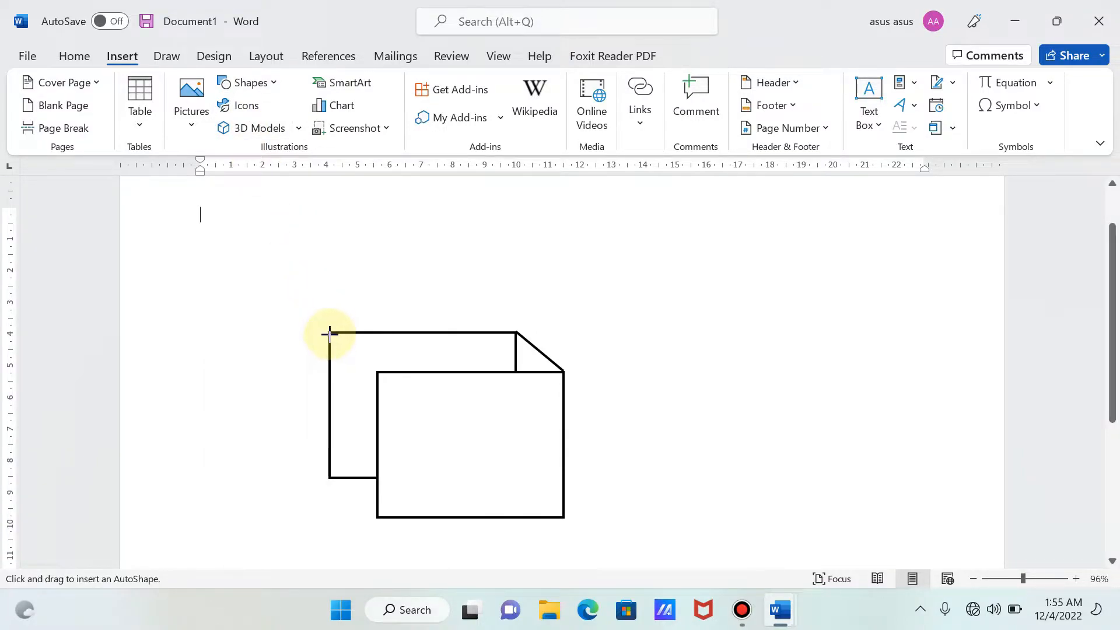
pyautogui.moveTo(329, 333); pyautogui.dragTo(377, 372)
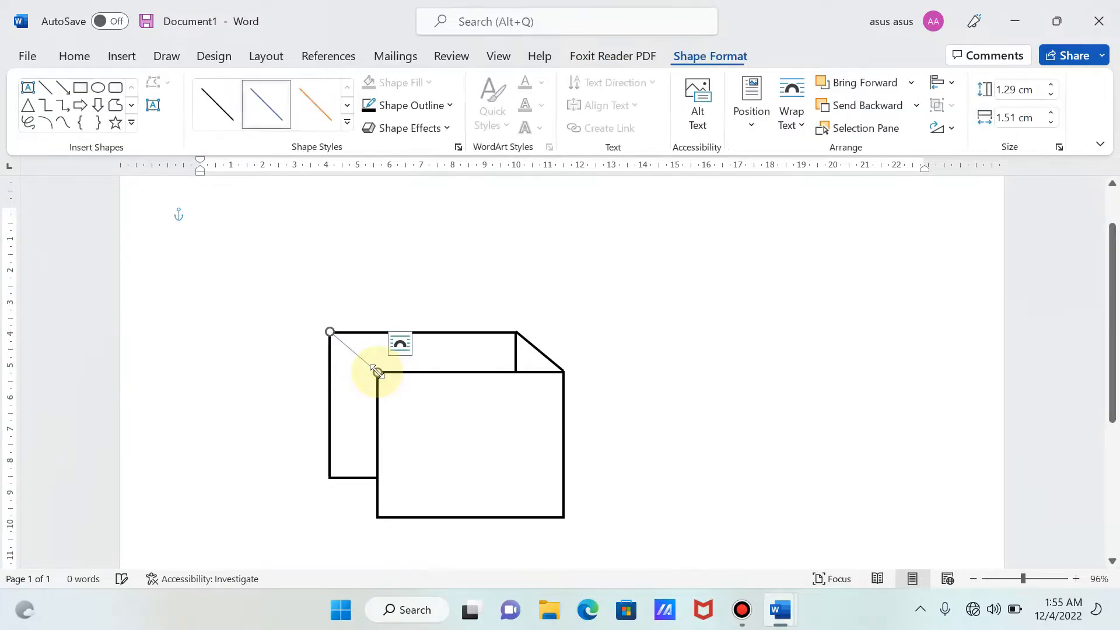
# - Set the upper-left connecting line's outline to black with a weight of 2¼ pt
pyautogui.click(391, 112)
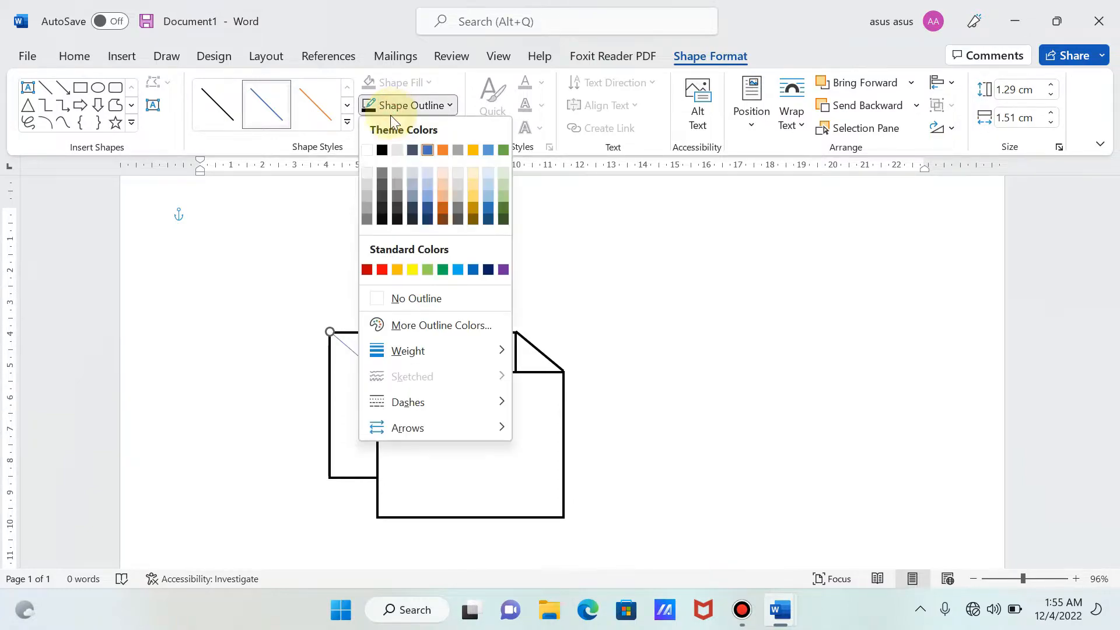
pyautogui.click(381, 150)
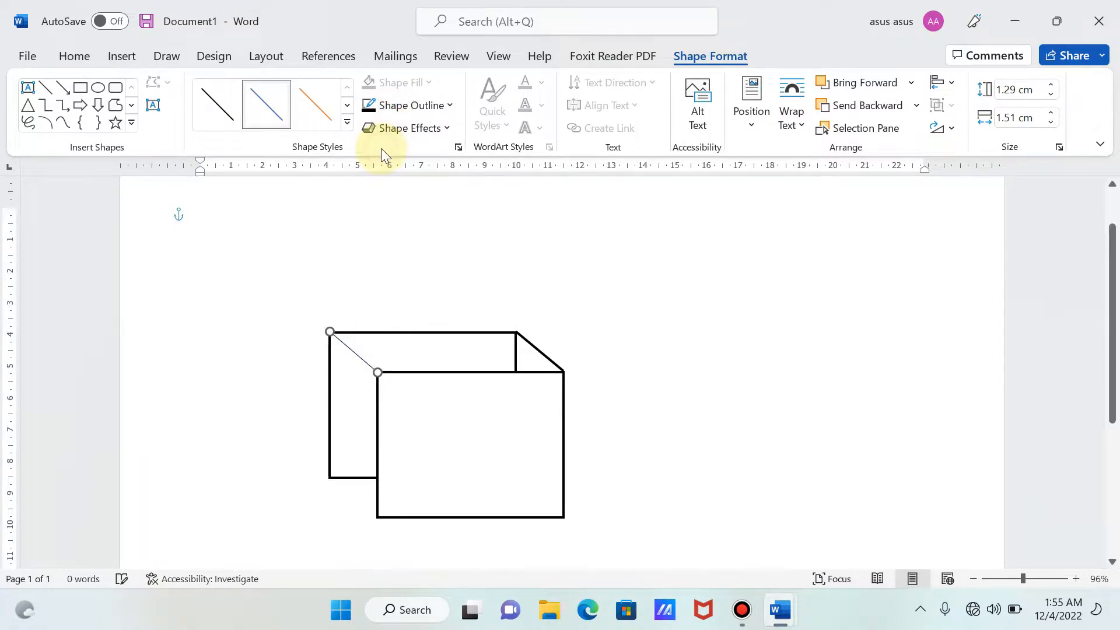
pyautogui.click(401, 107)
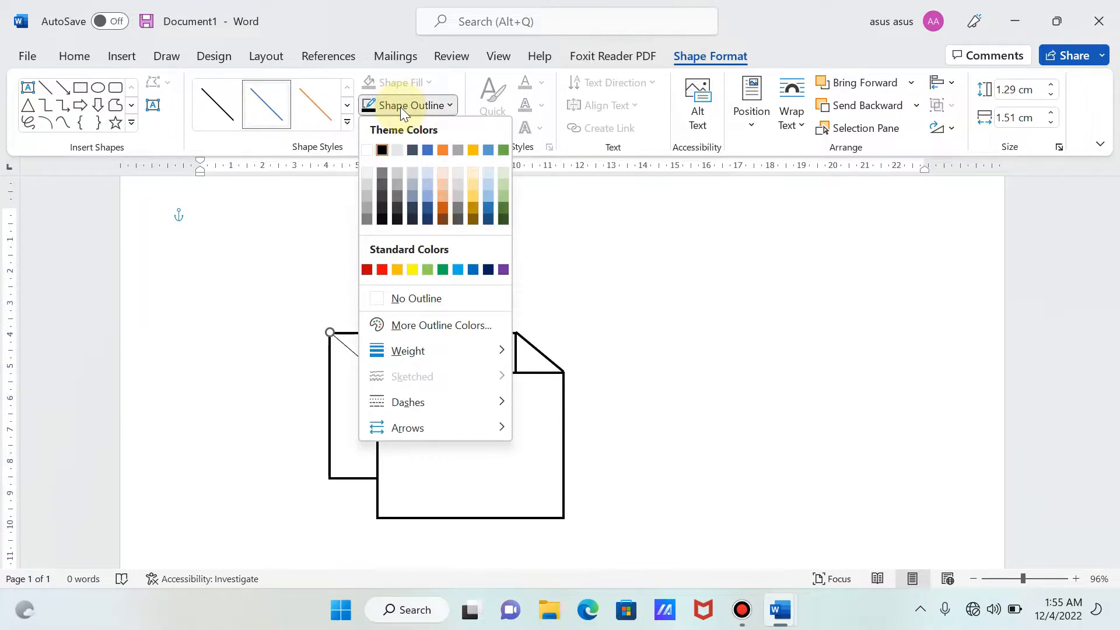
pyautogui.moveTo(443, 348)
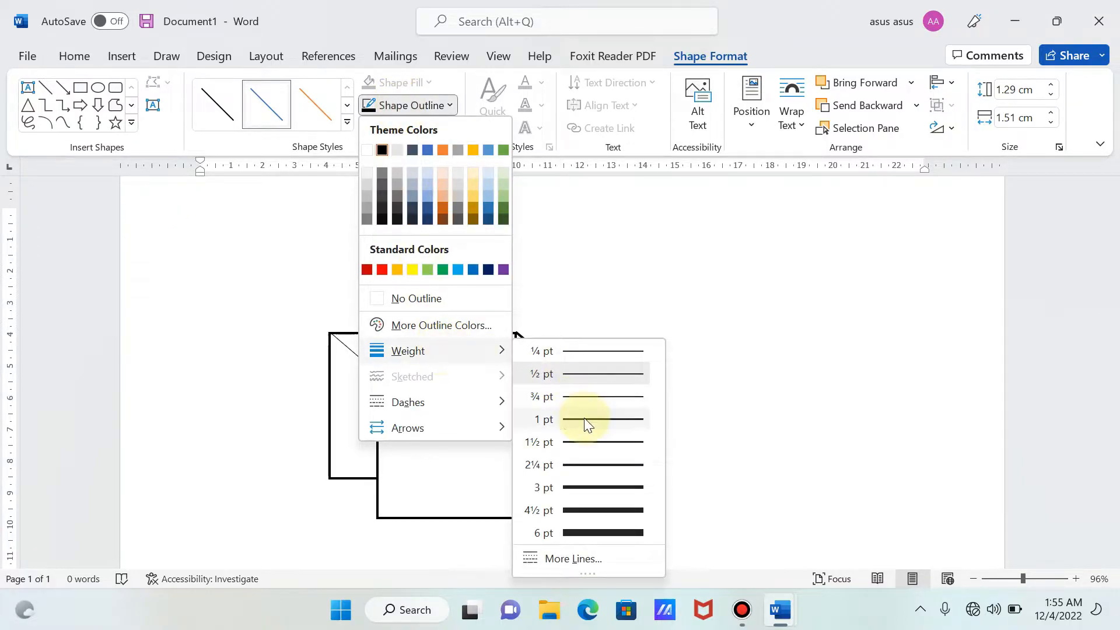
pyautogui.click(578, 465)
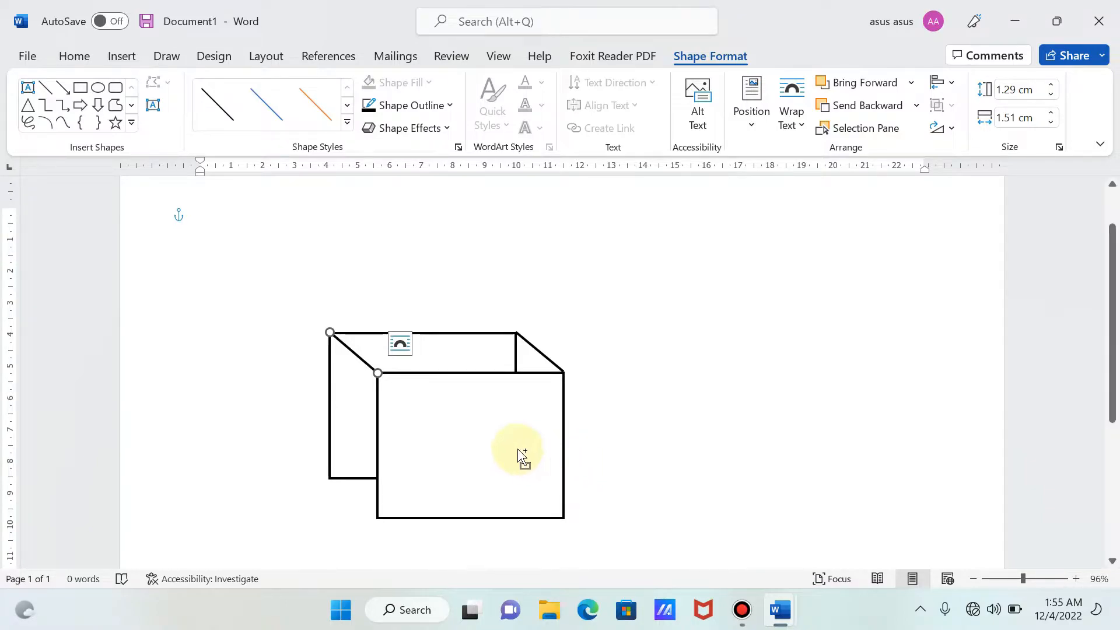
# - Group the upper-left connecting line with the existing box group
pyautogui.keyDown('ctrl'); pyautogui.click(486, 436); pyautogui.keyUp('ctrl')
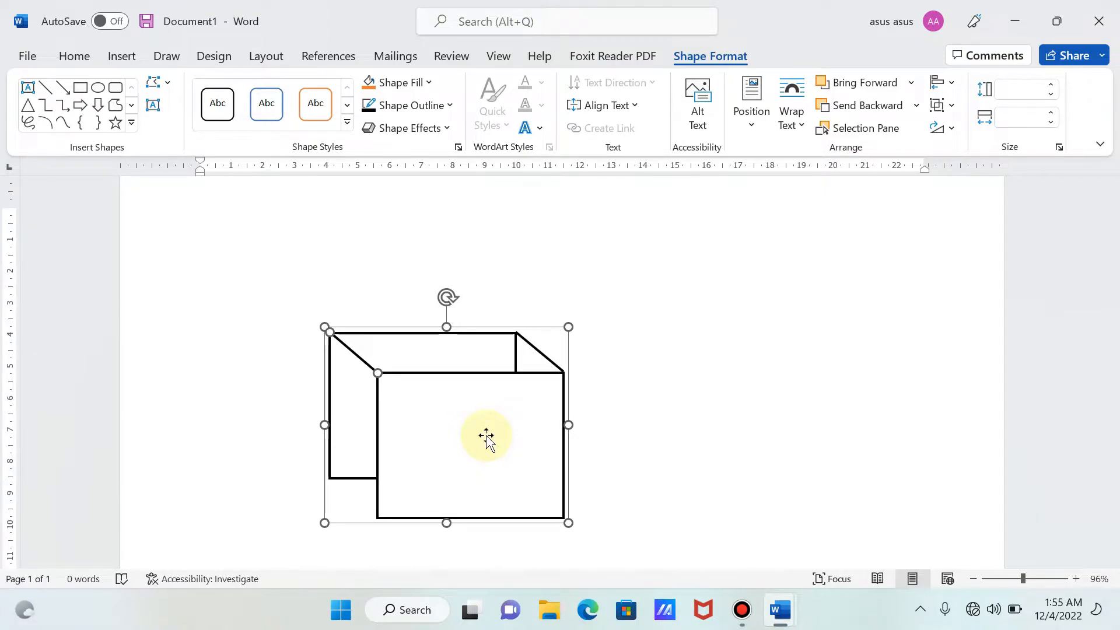
pyautogui.rightClick(486, 438)
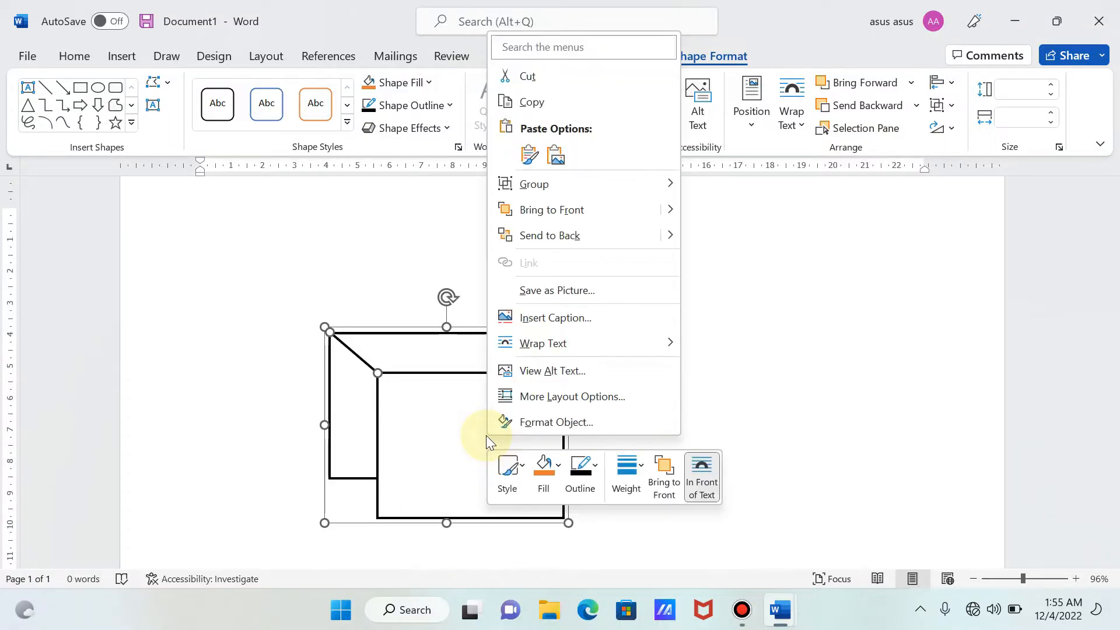
pyautogui.moveTo(595, 189)
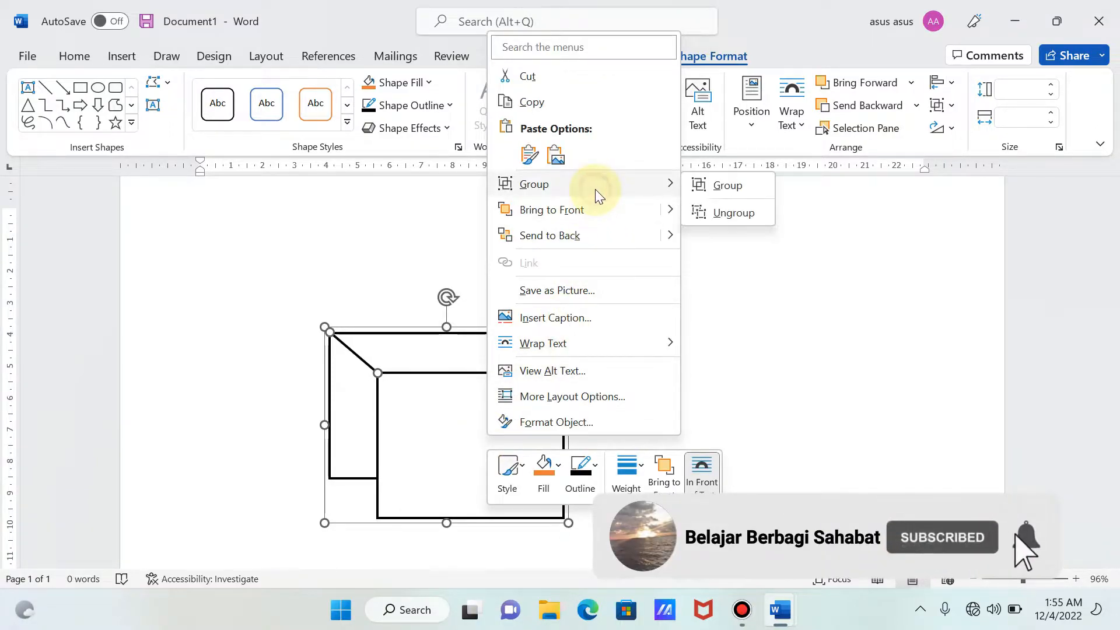
pyautogui.click(752, 187)
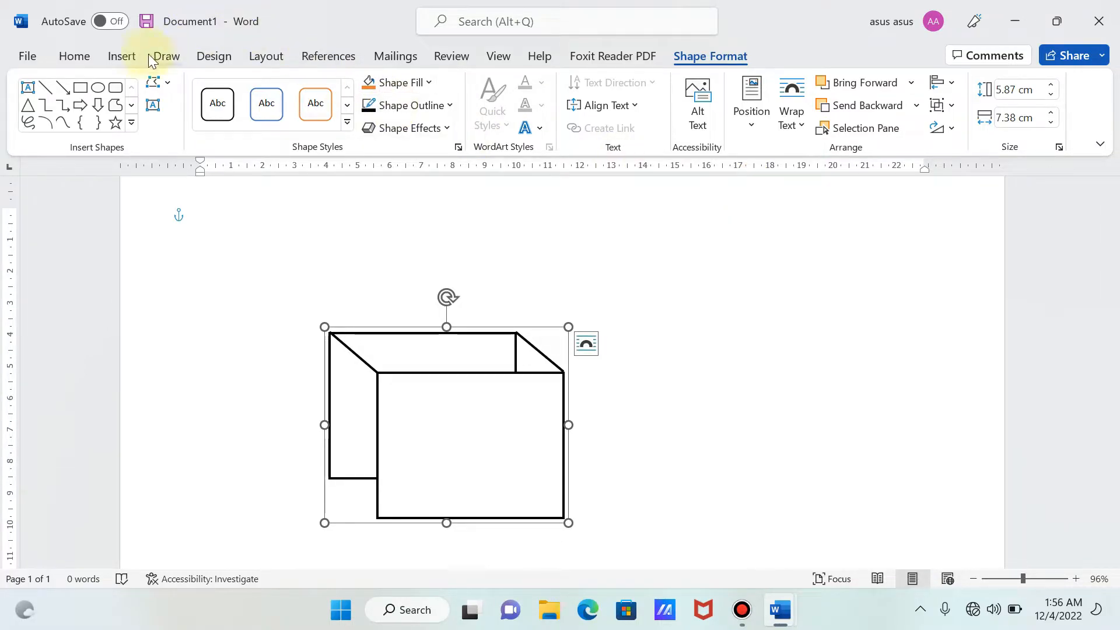
# - Draw a straight line from the back rectangle's lower-left corner to the front rectangle's, about 1.54 cm across and 1.28 cm down
pyautogui.click(124, 56)
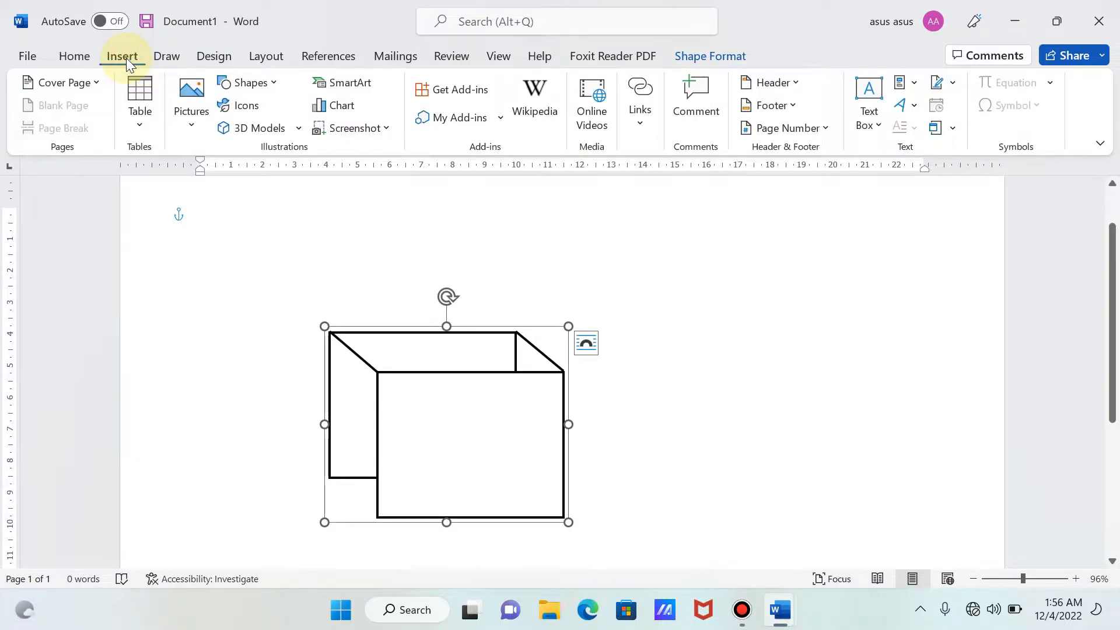
pyautogui.click(255, 87)
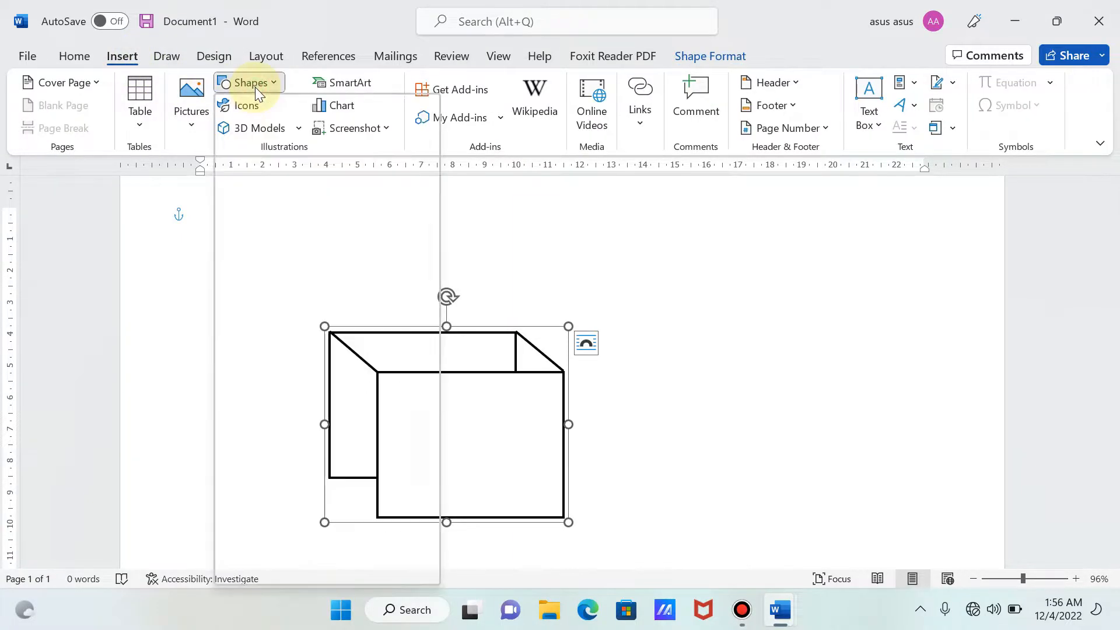
pyautogui.click(244, 130)
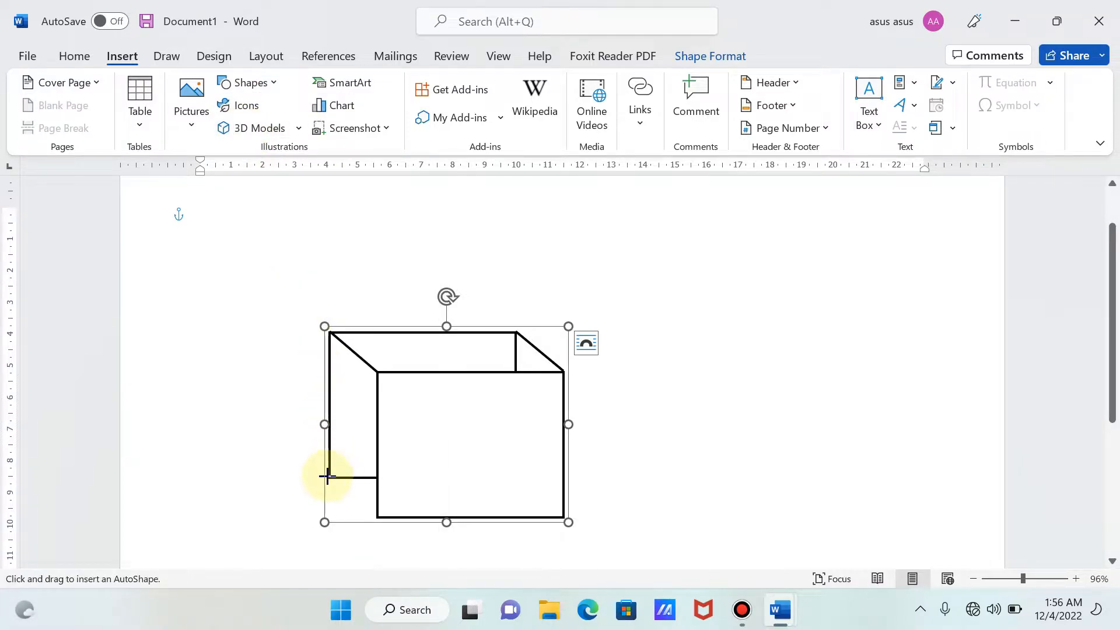
pyautogui.click(328, 477)
pyautogui.moveTo(328, 477); pyautogui.dragTo(378, 517)
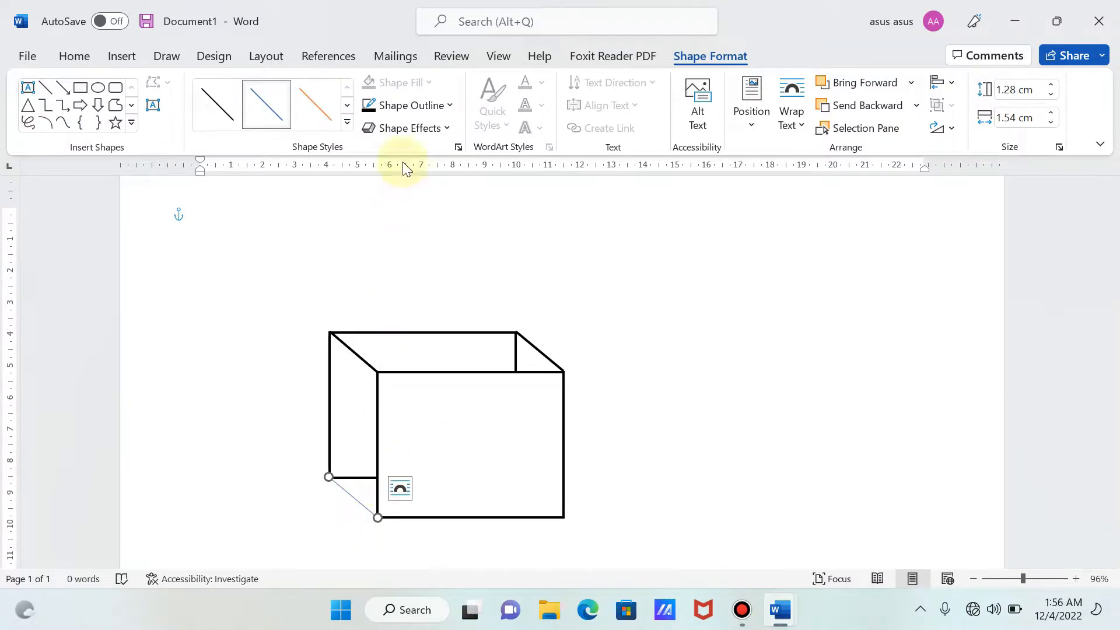
# - Set the lower-left connecting line's outline to black with a weight of 2¼ pt
pyautogui.click(396, 106)
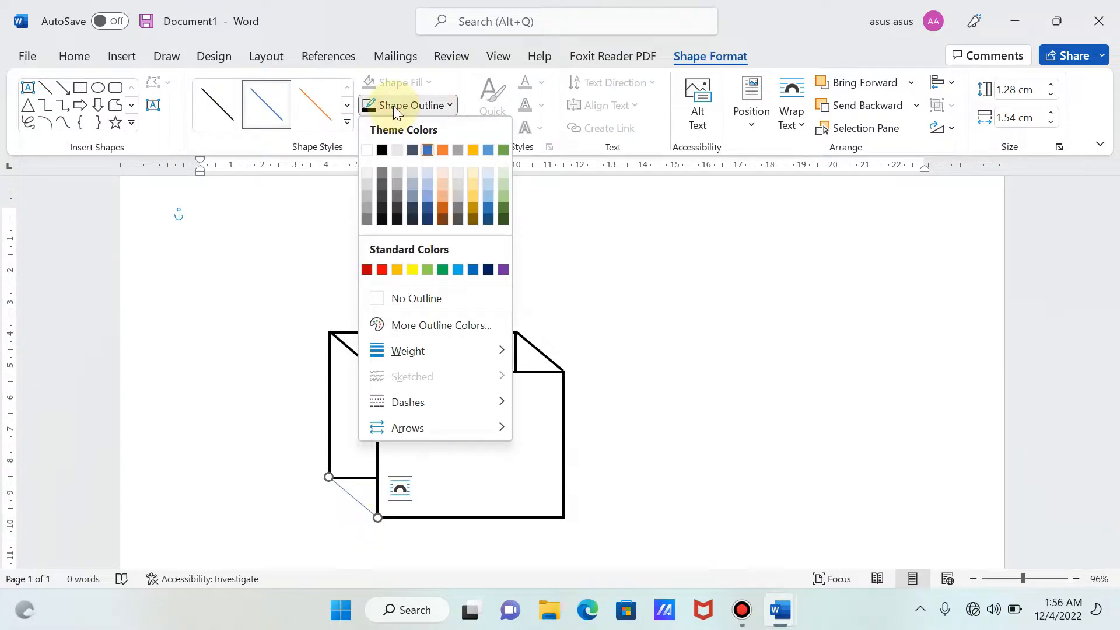
pyautogui.click(383, 150)
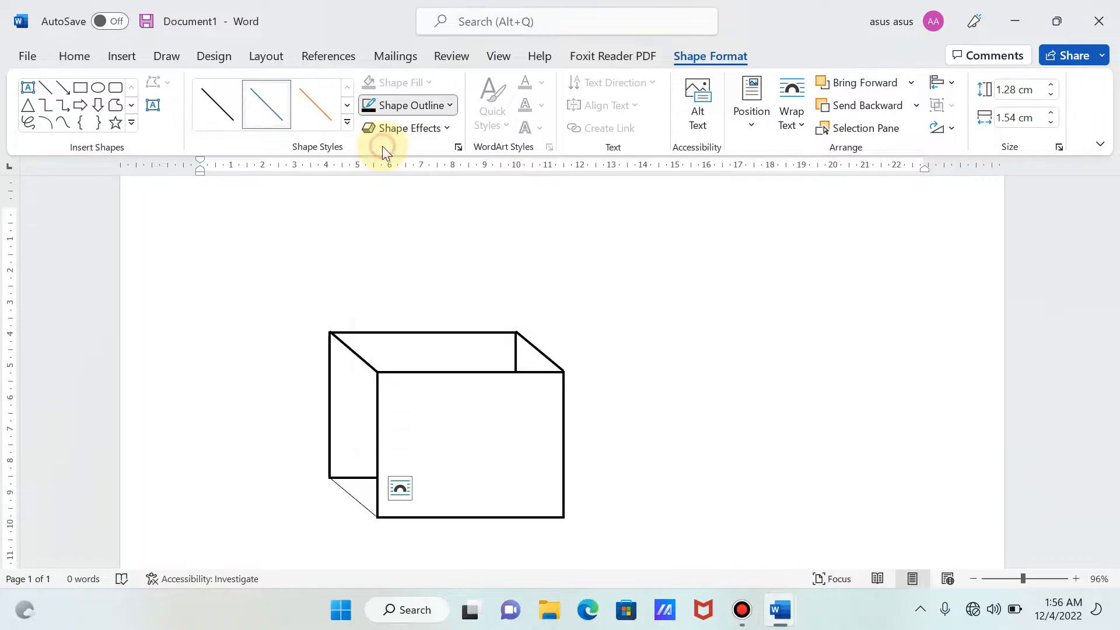
pyautogui.click(414, 104)
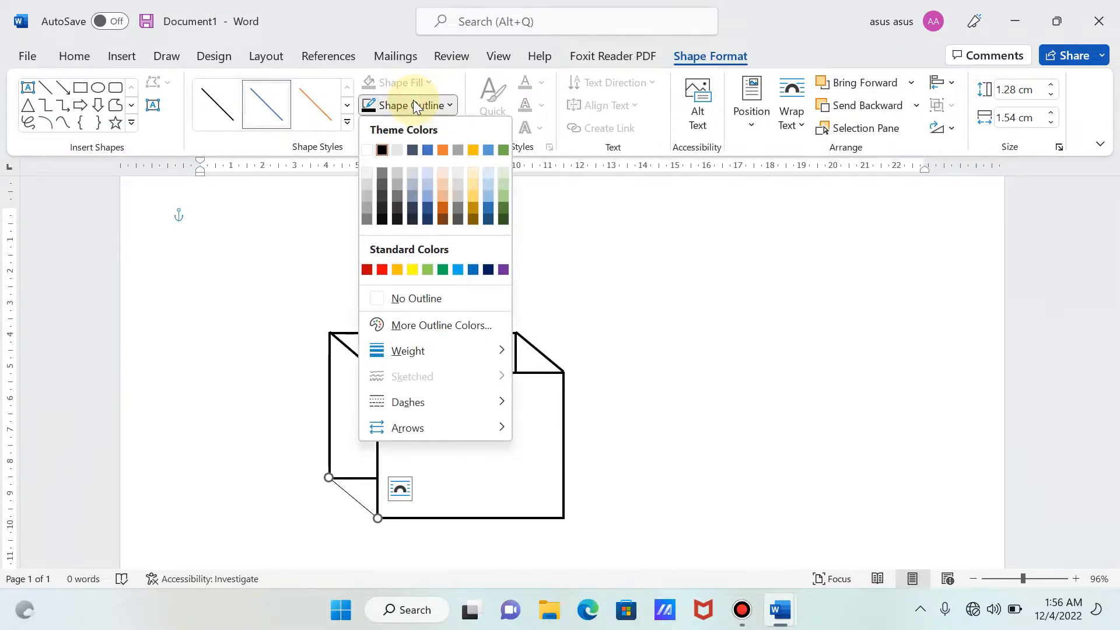
pyautogui.moveTo(411, 355)
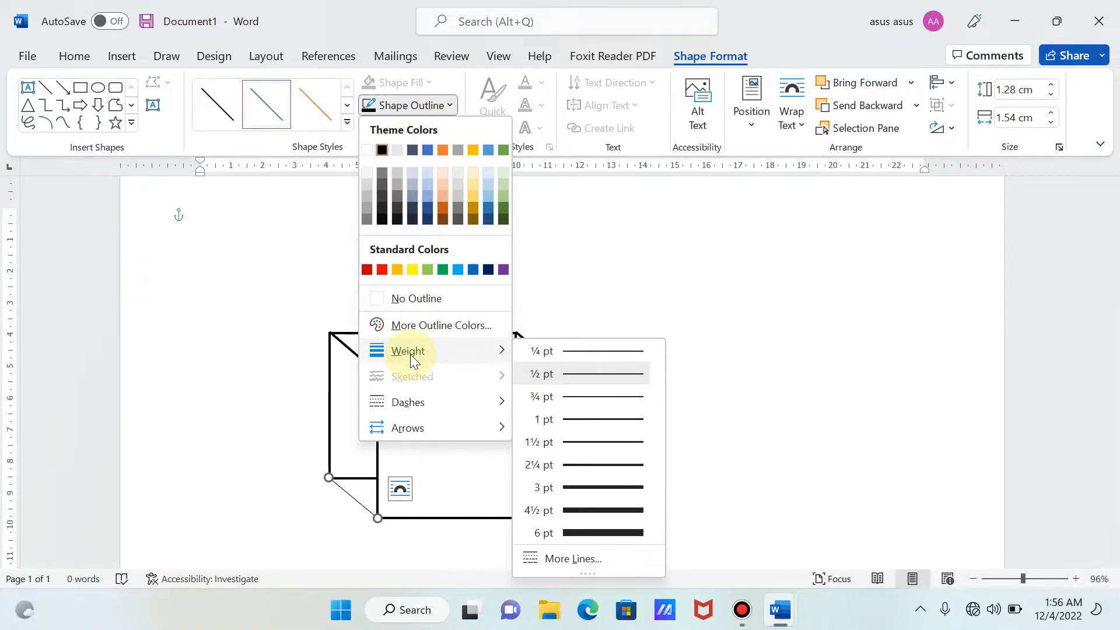
pyautogui.click(571, 465)
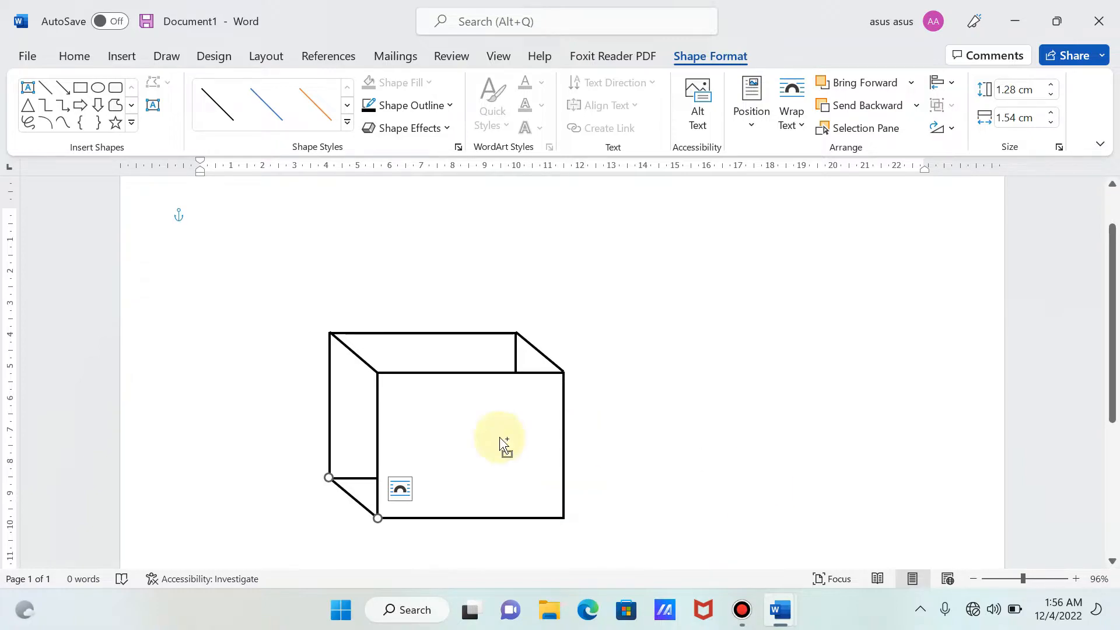
# - Group the lower-left connecting line with the existing box group
pyautogui.click(461, 449)
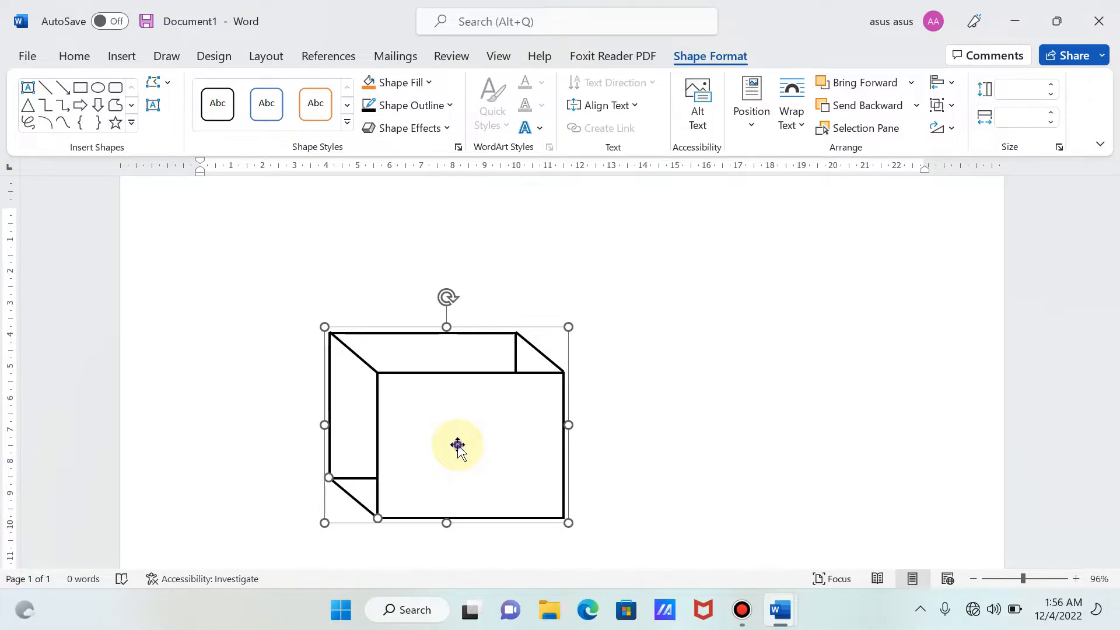
pyautogui.rightClick(458, 446)
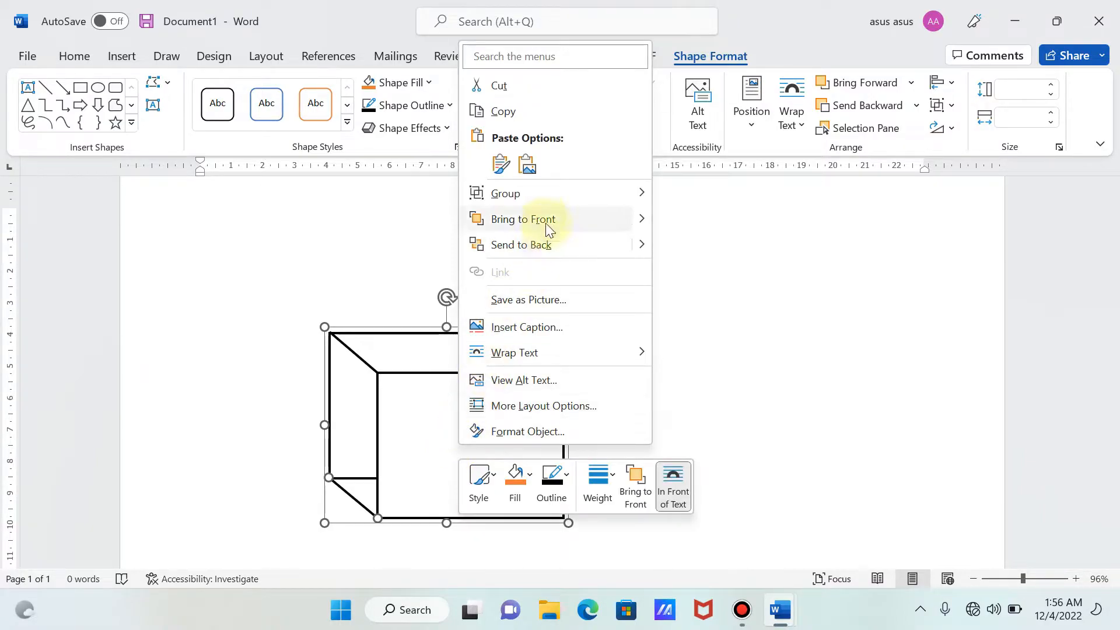
pyautogui.moveTo(555, 191)
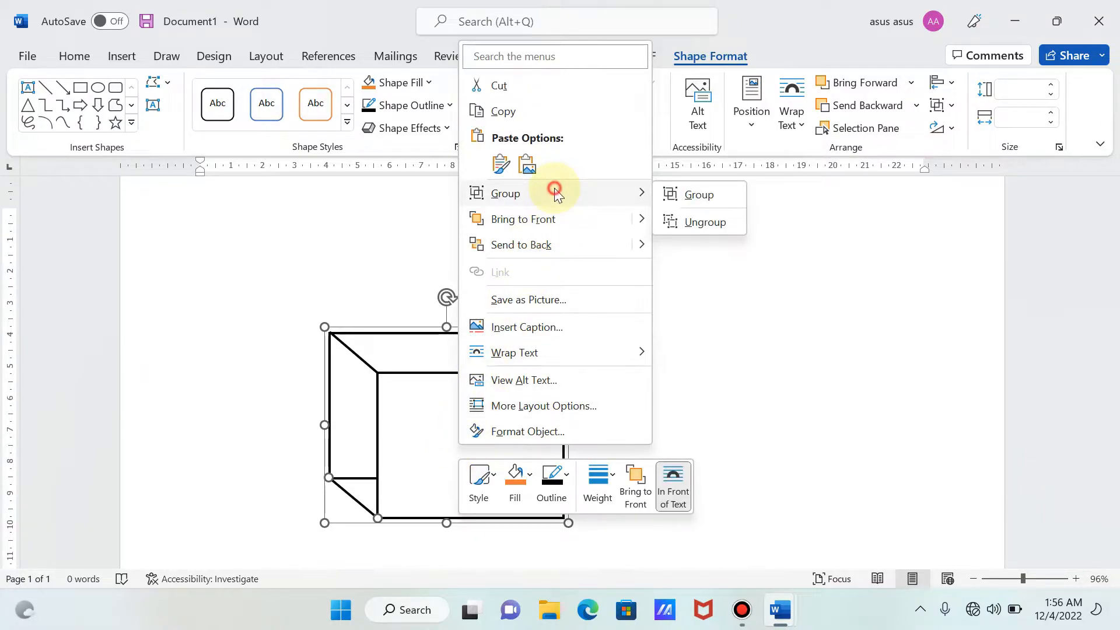
pyautogui.click(680, 196)
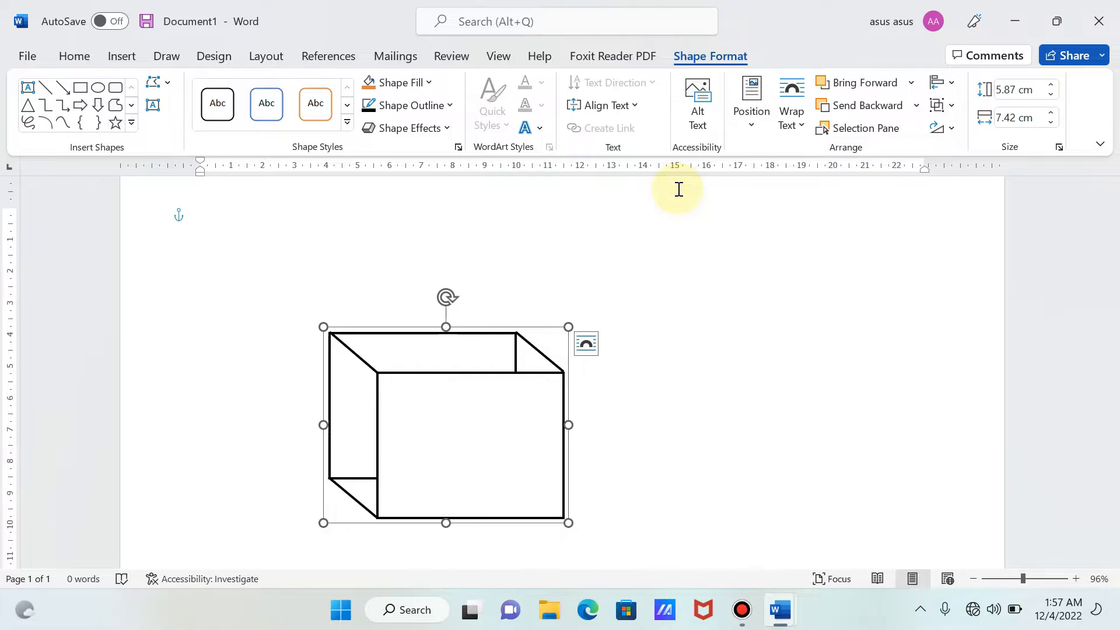
# - Draw a straight line from the front rectangle's lower-right corner to the hidden back corner, about 1.49 cm leftward and 1.16 cm up
pyautogui.click(120, 56)
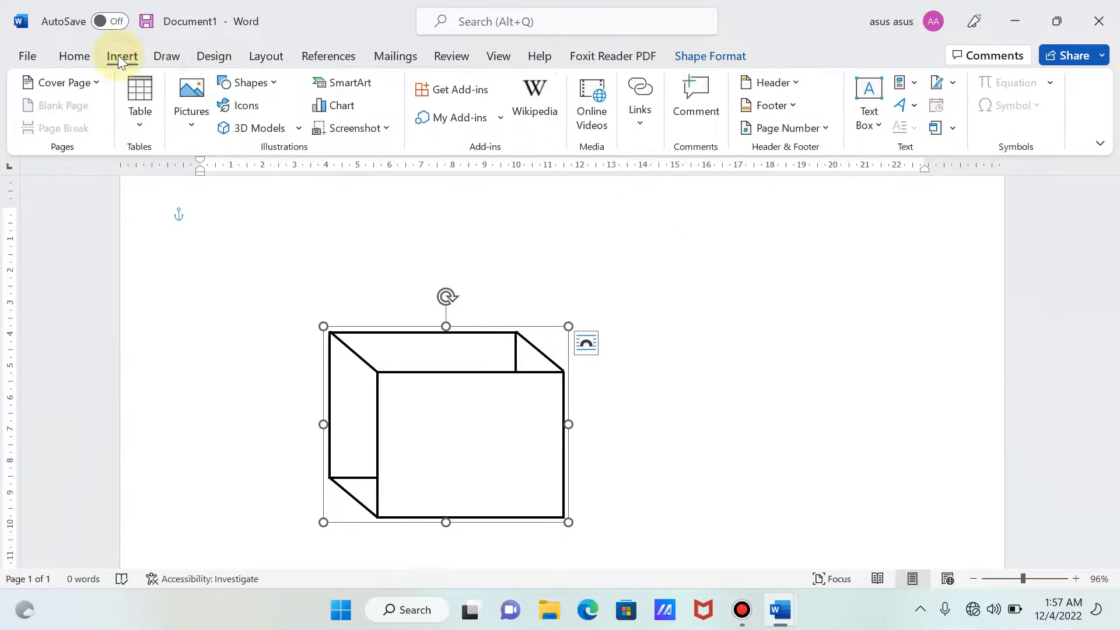
pyautogui.click(252, 88)
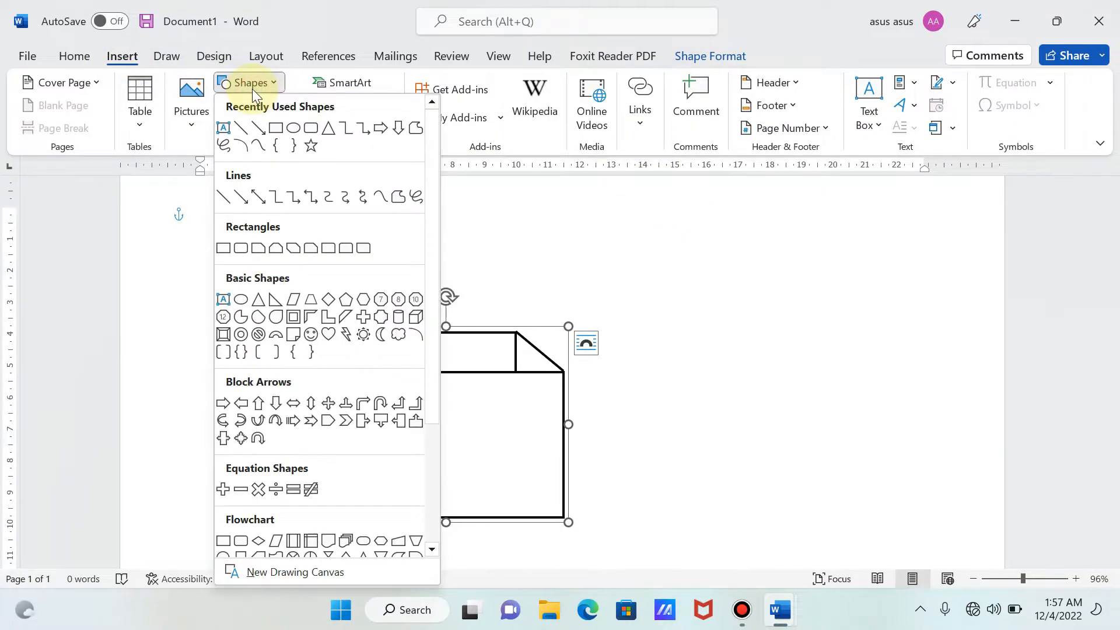
pyautogui.click(243, 129)
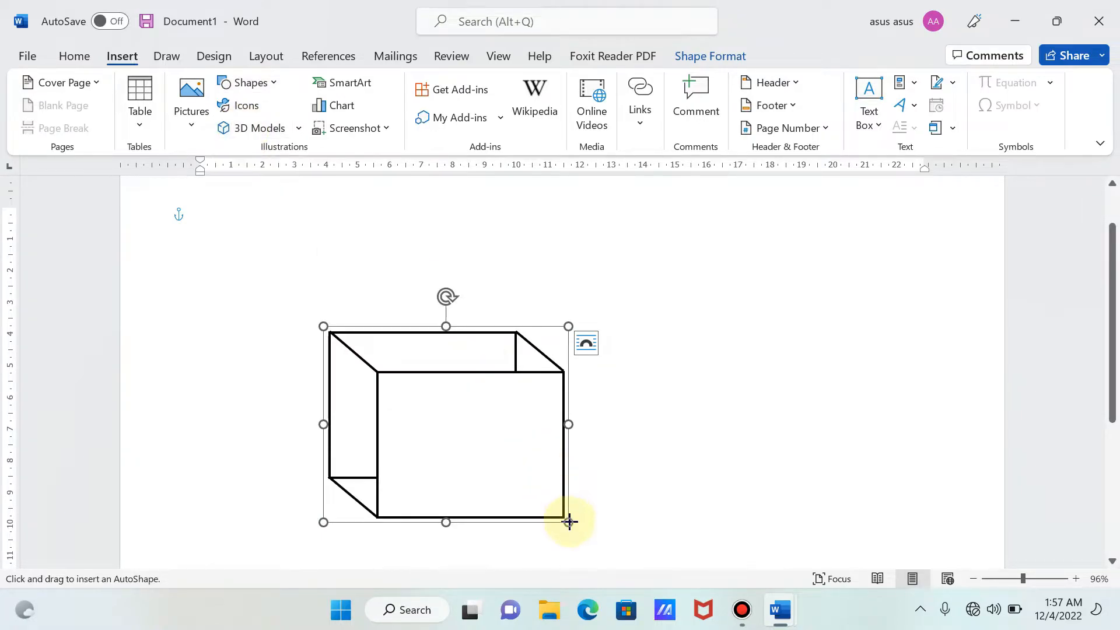
pyautogui.moveTo(564, 517); pyautogui.dragTo(516, 479)
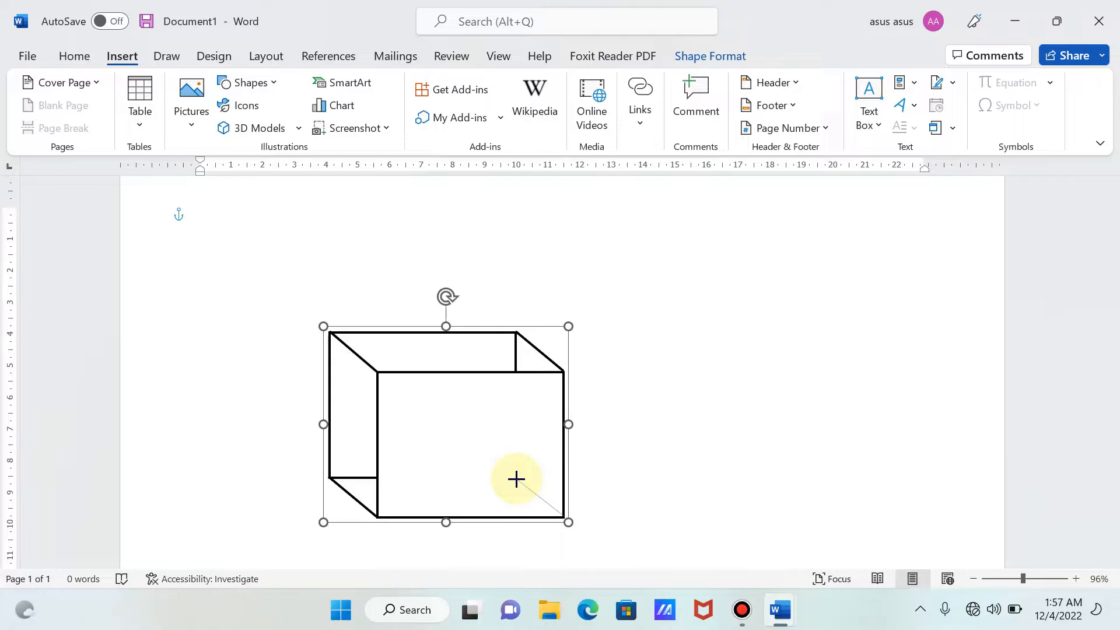
pyautogui.moveTo(517, 479); pyautogui.dragTo(516, 479)
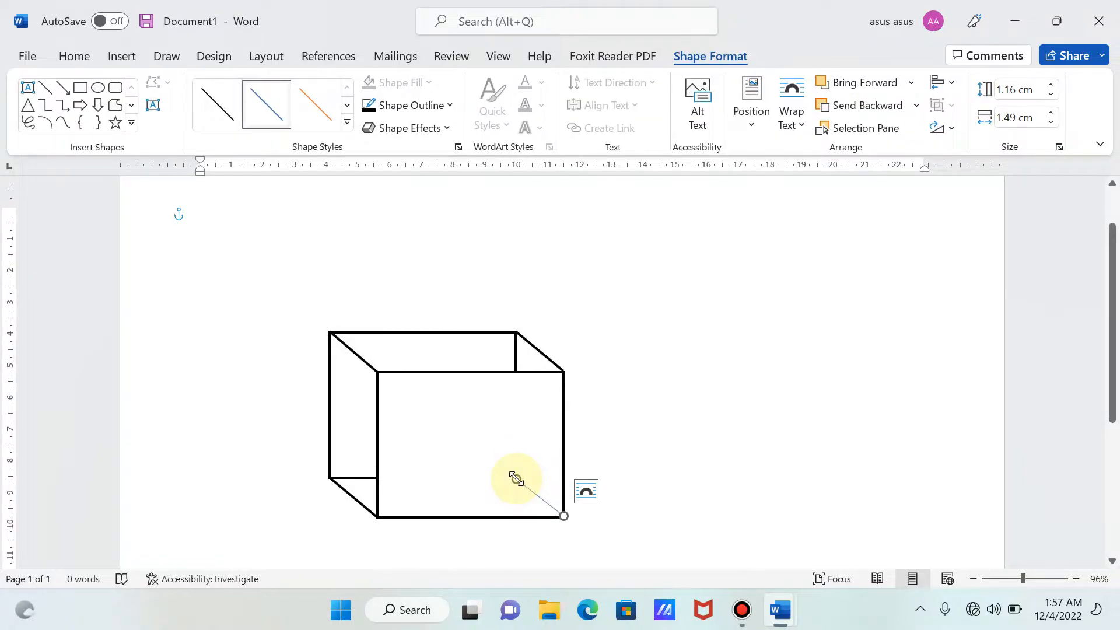
# - Set the lower-right hidden edge line's outline to black with a weight of 2¼ pt
pyautogui.click(413, 111)
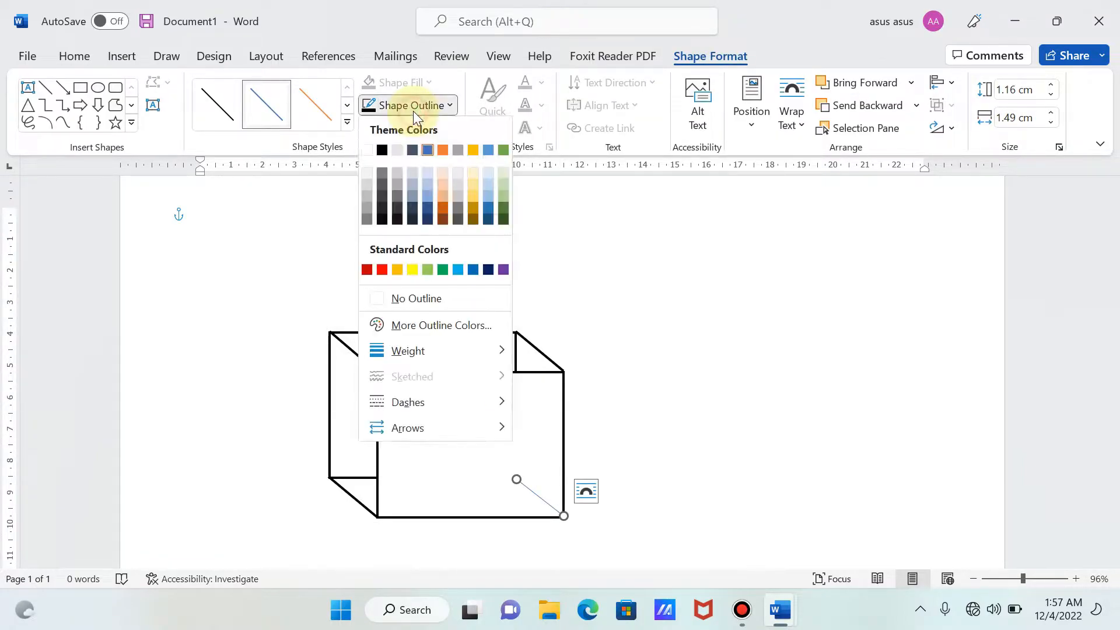
pyautogui.click(382, 150)
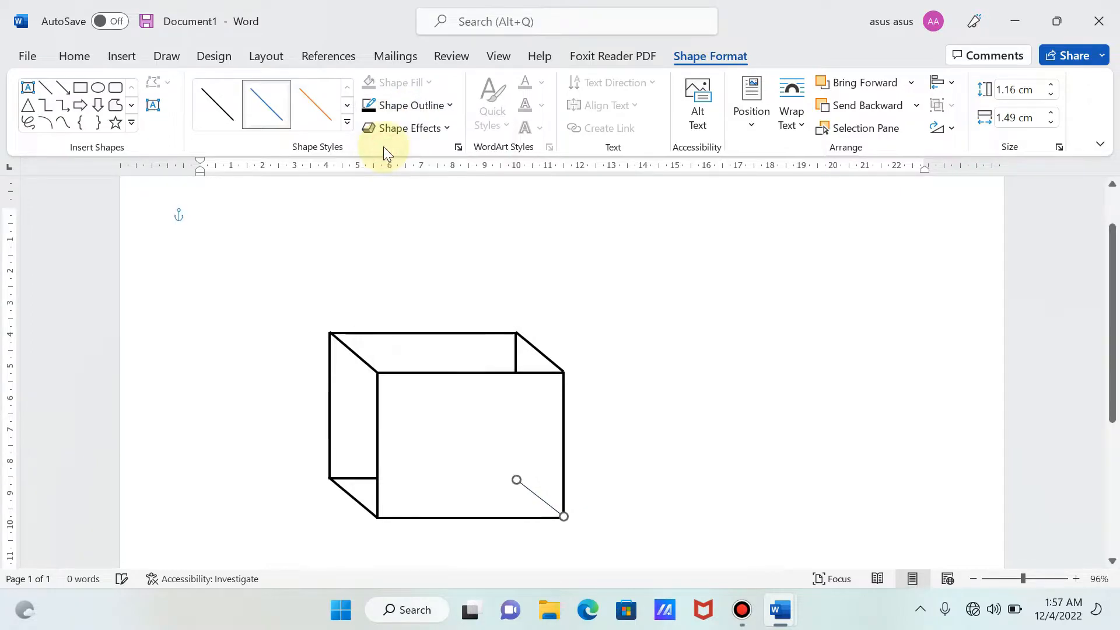
pyautogui.click(411, 107)
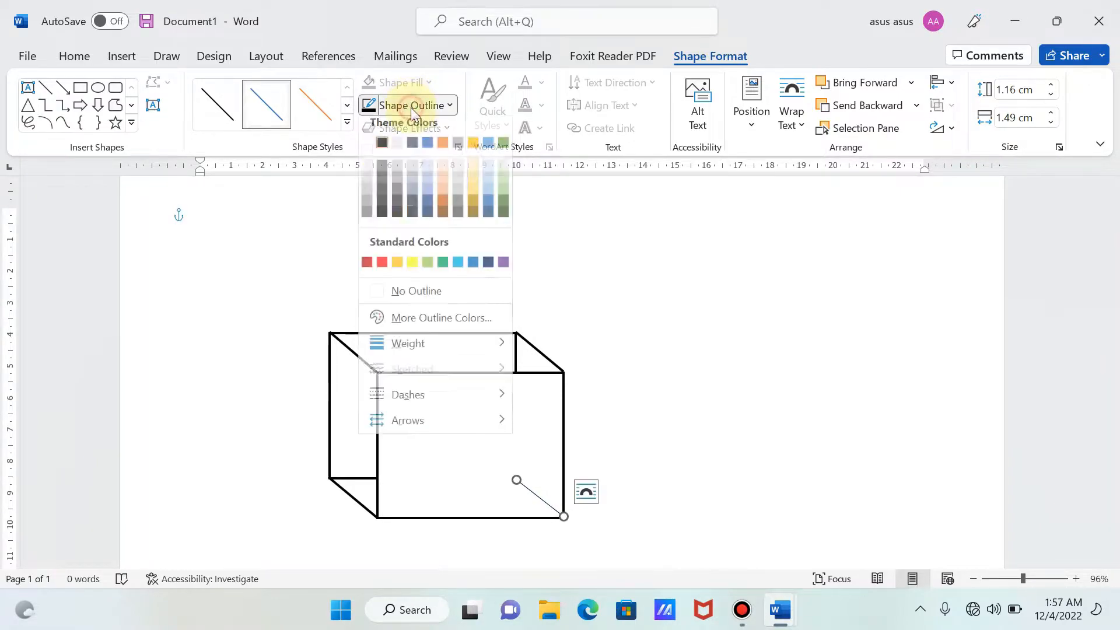
pyautogui.click(423, 350)
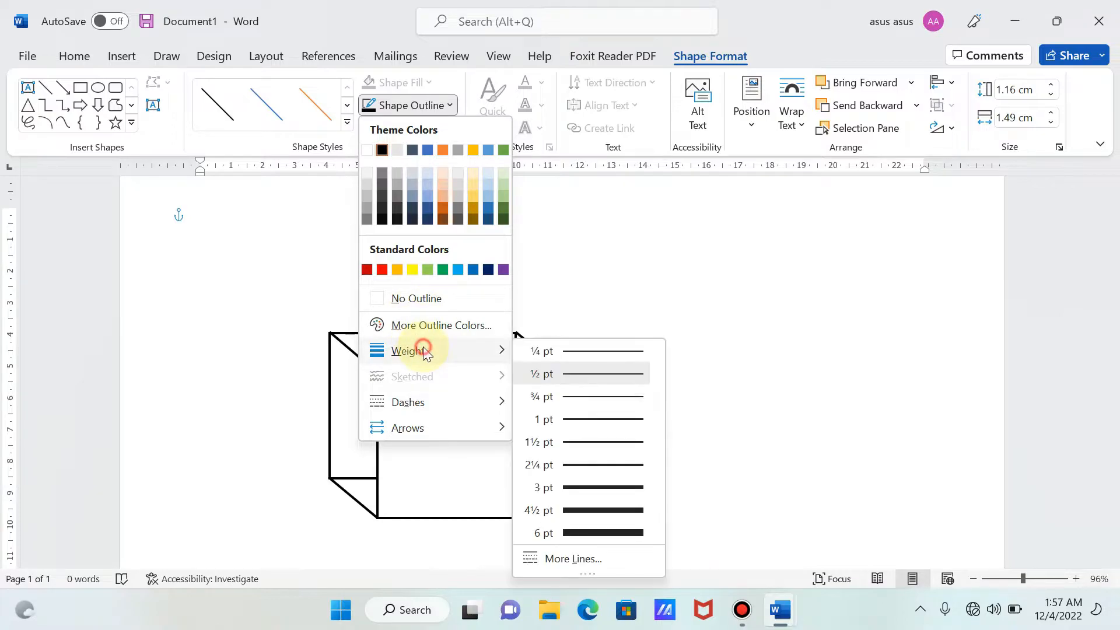
pyautogui.click(590, 465)
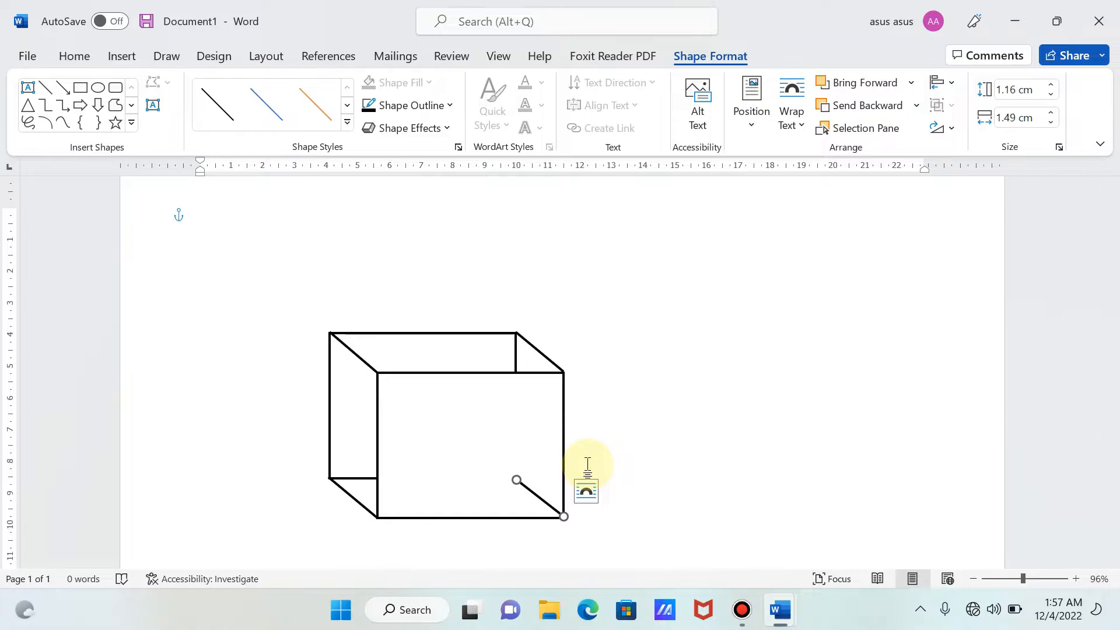
# - Change the lower-right hidden edge line to the first dotted dash style
pyautogui.click(429, 108)
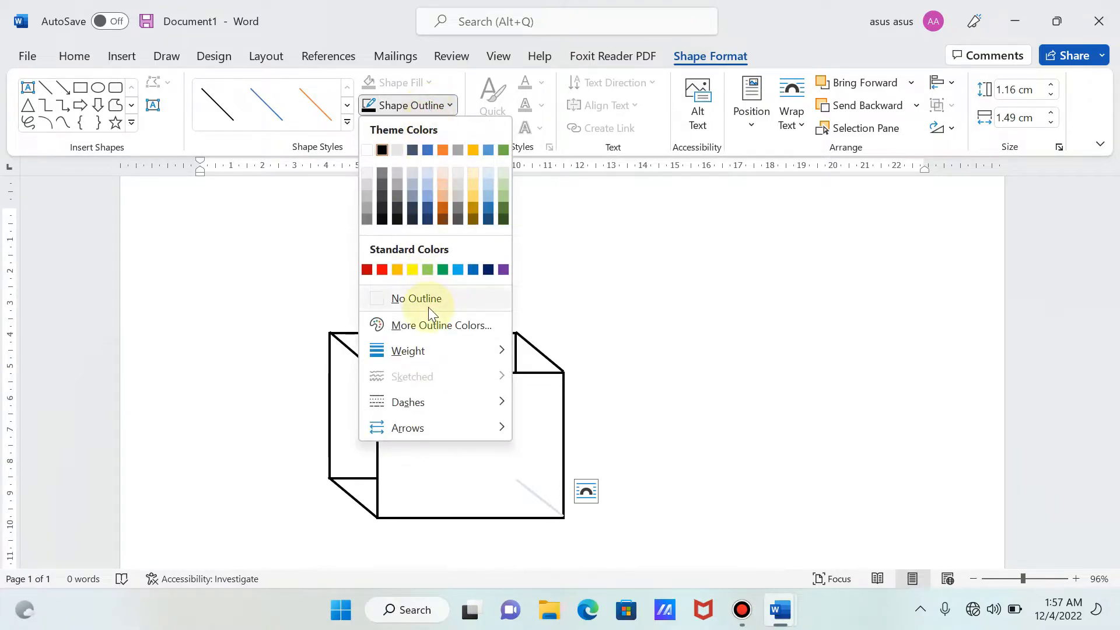
pyautogui.moveTo(423, 403)
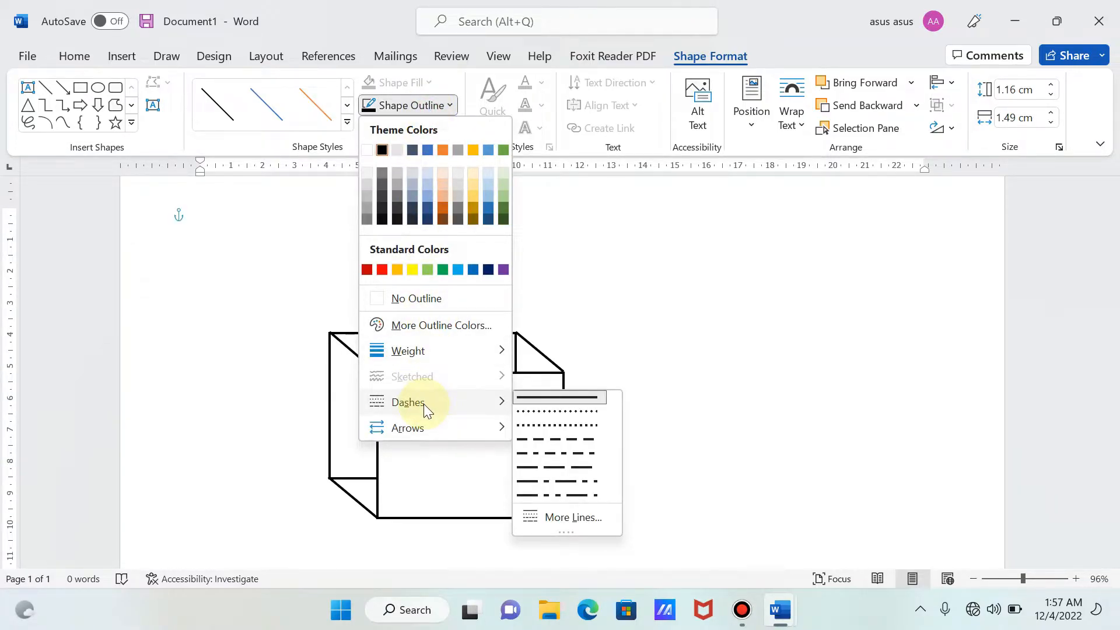
pyautogui.click(529, 410)
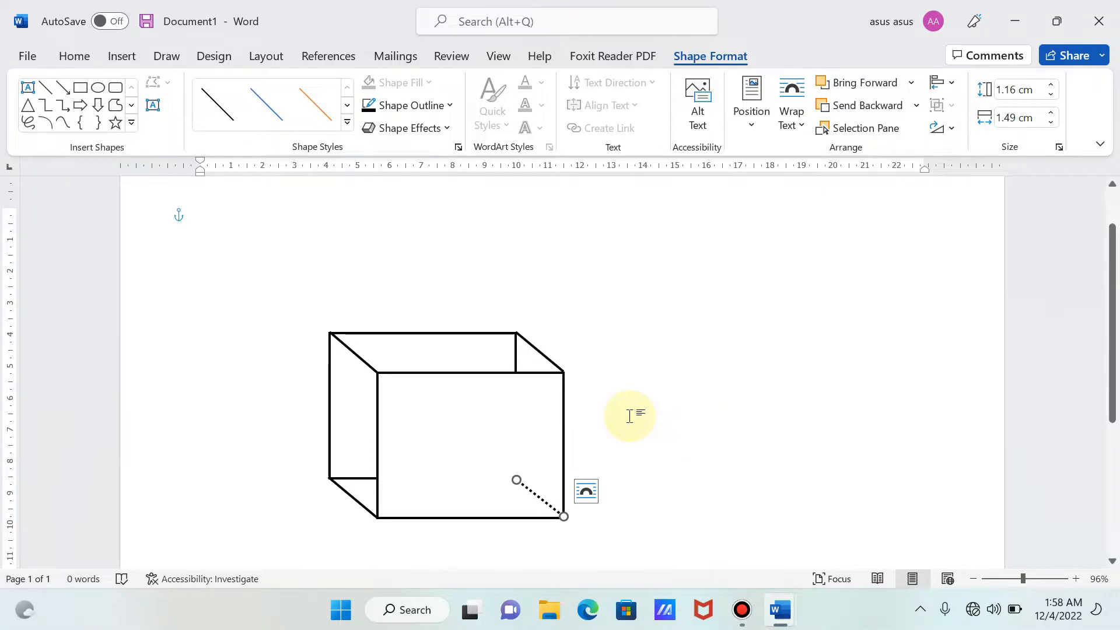
# - Group the dotted lower-right hidden edge line with the existing box group
pyautogui.keyDown('shift'); pyautogui.click(471, 413); pyautogui.keyUp('shift')
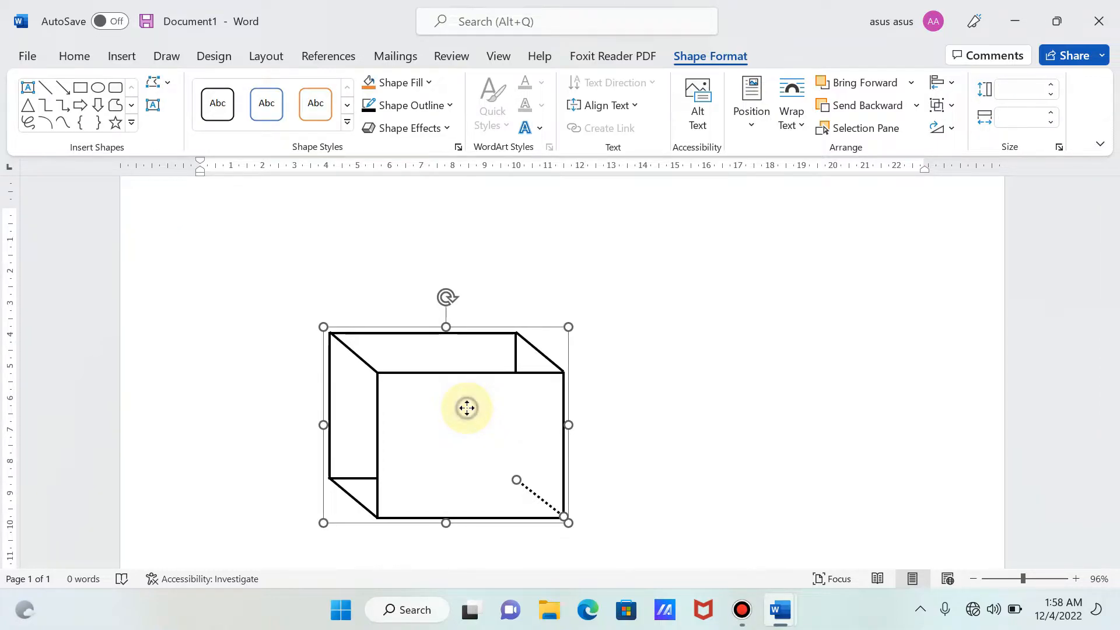
pyautogui.rightClick(467, 409)
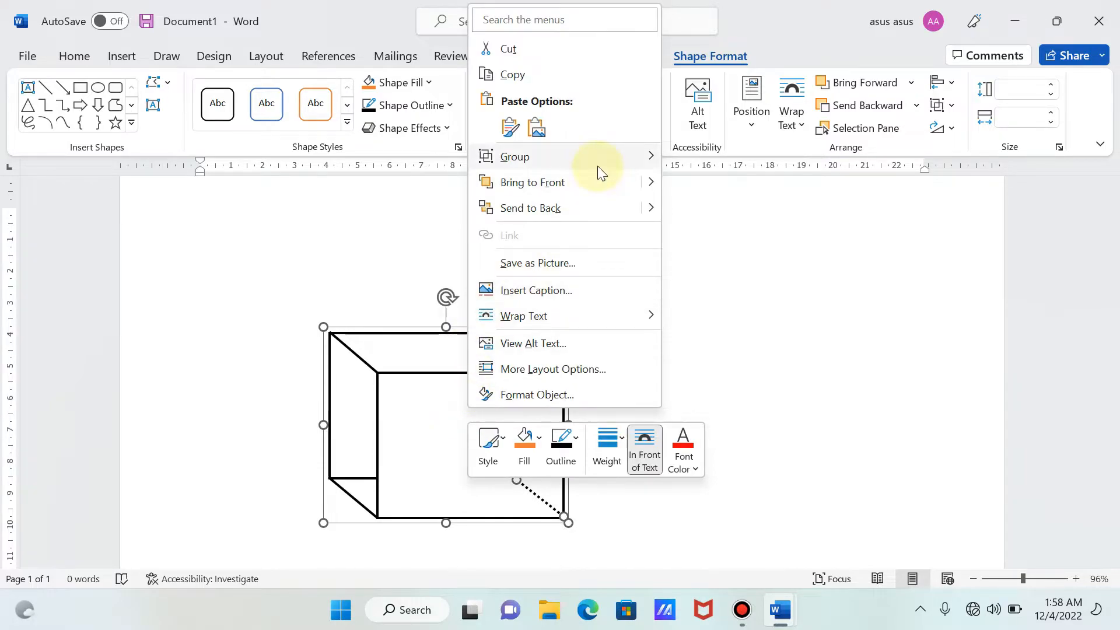
pyautogui.moveTo(597, 165)
pyautogui.click(698, 165)
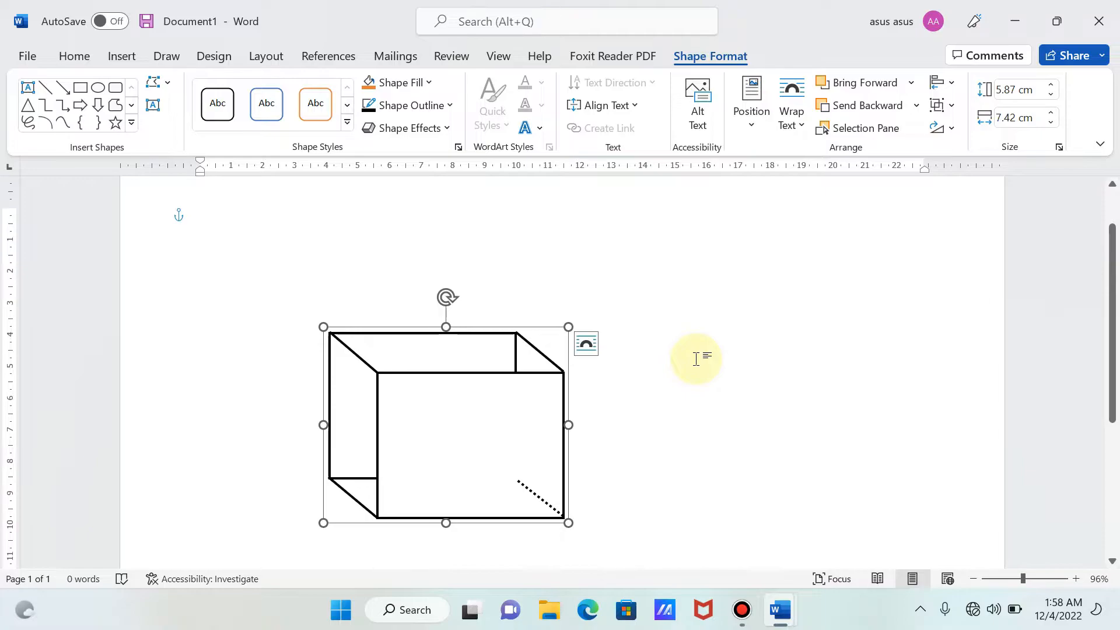
# - Draw a vertical straight line about 3.35 cm long from the front rectangle's top edge down to the hidden back corner, continuing the back-right edge
pyautogui.click(122, 56)
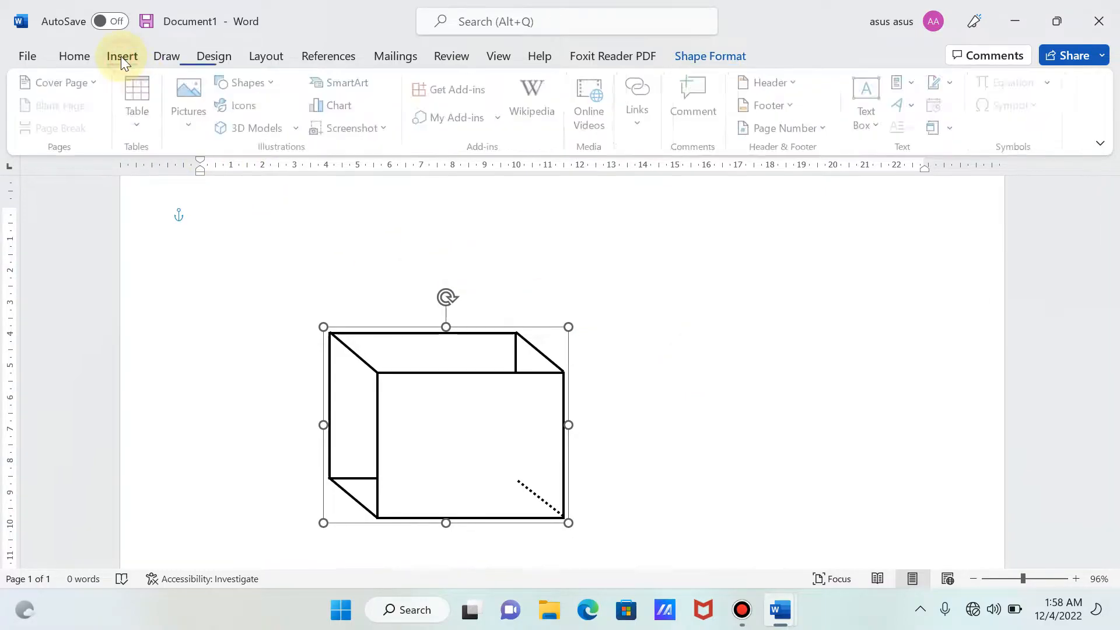
pyautogui.click(271, 87)
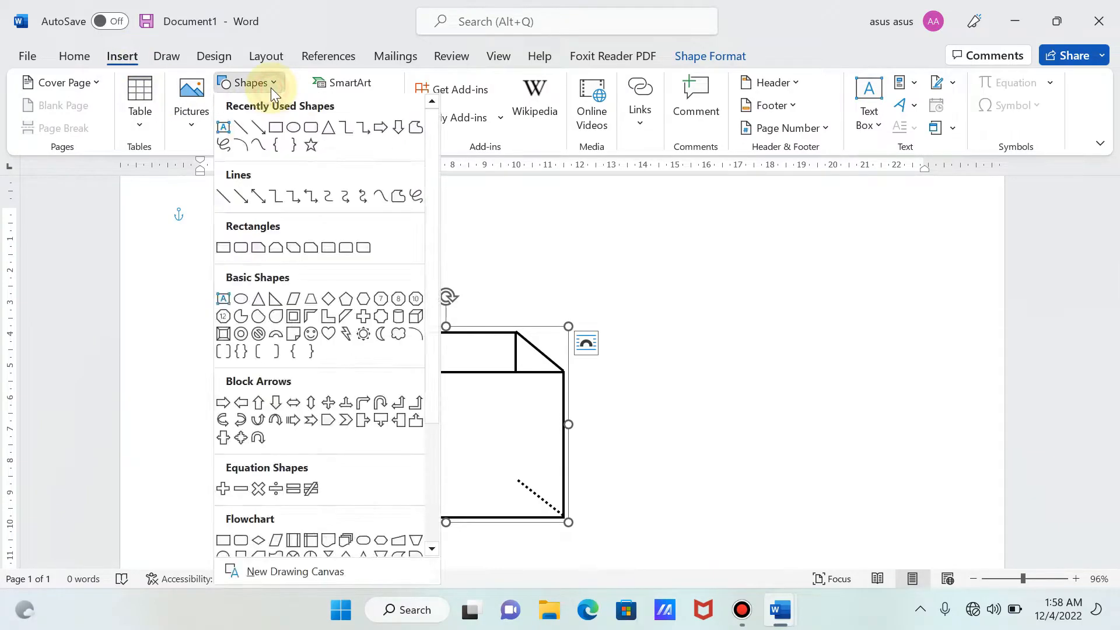
pyautogui.click(240, 128)
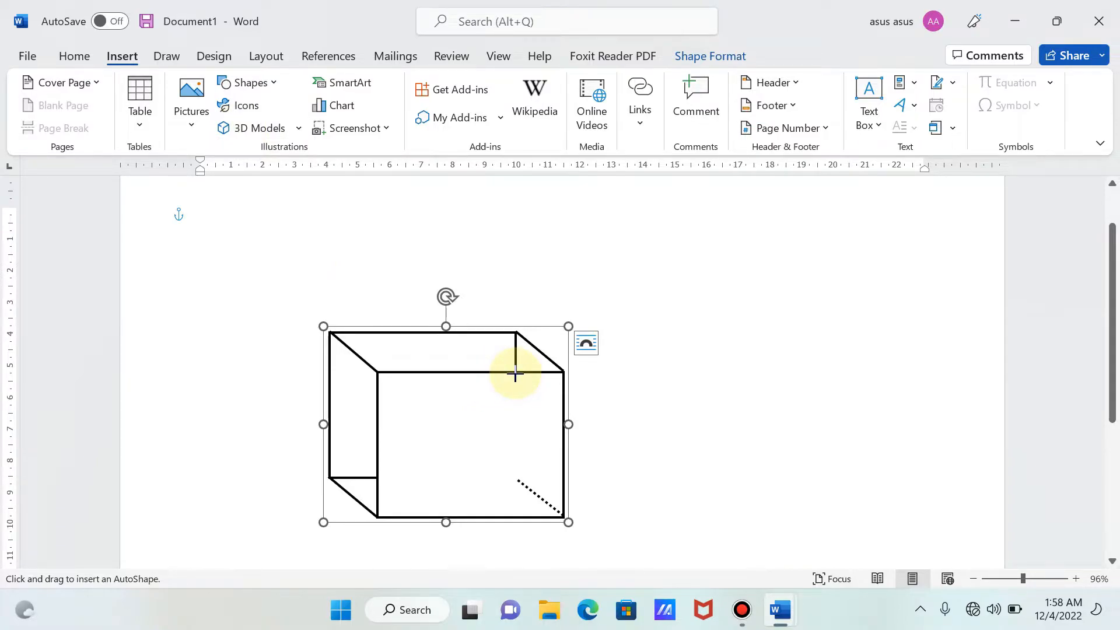
pyautogui.moveTo(515, 372); pyautogui.dragTo(516, 479)
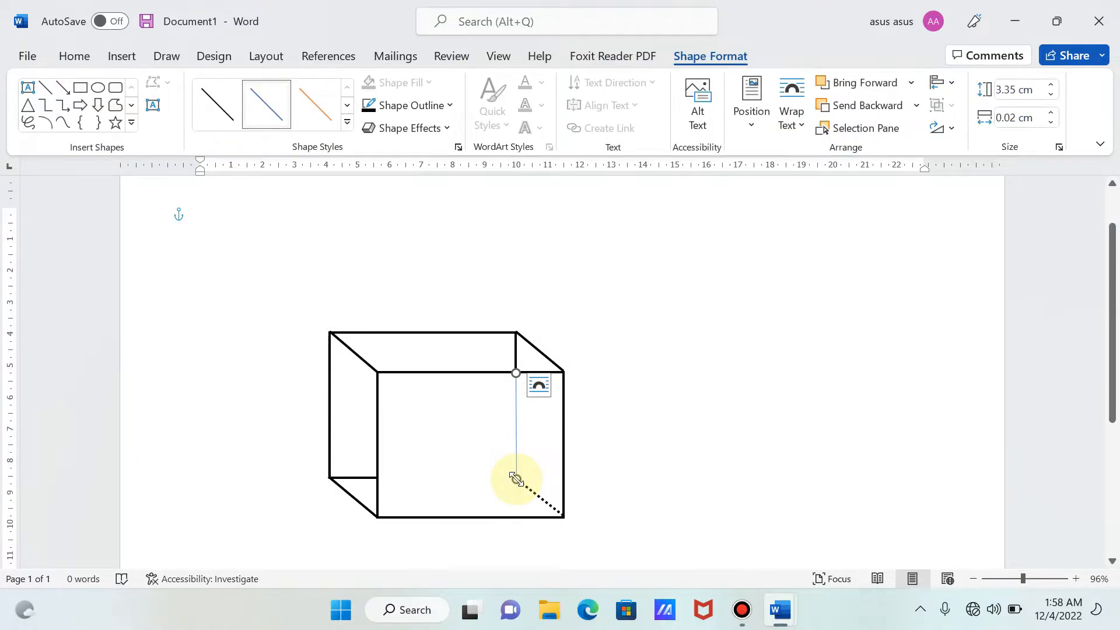
# - Set the vertical hidden edge line's outline to black with a weight of 2¼ pt
pyautogui.click(412, 106)
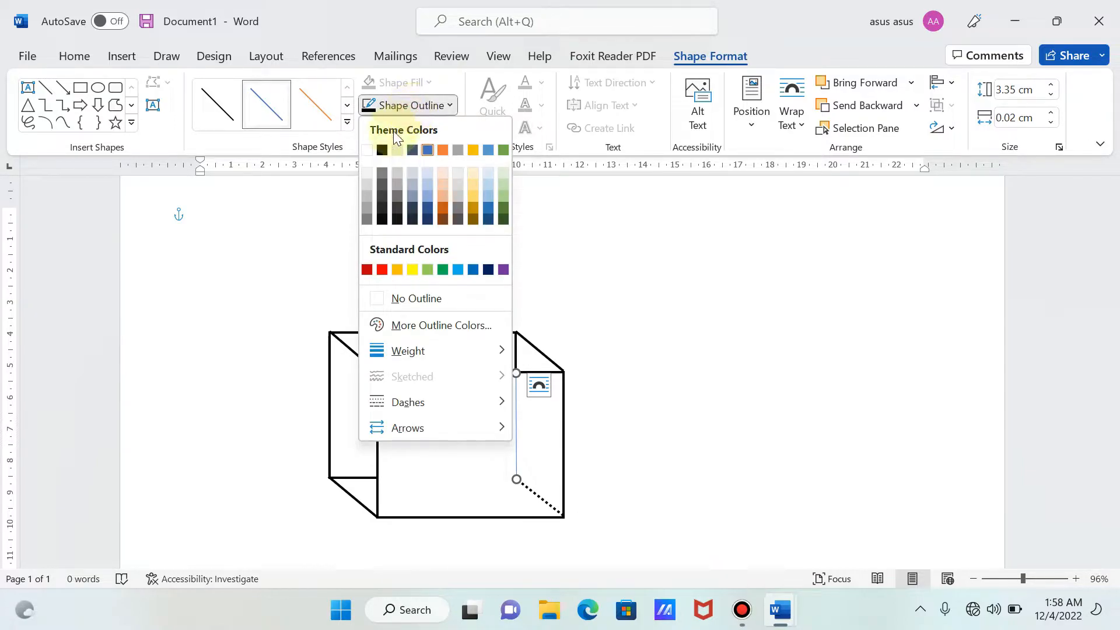
pyautogui.click(383, 149)
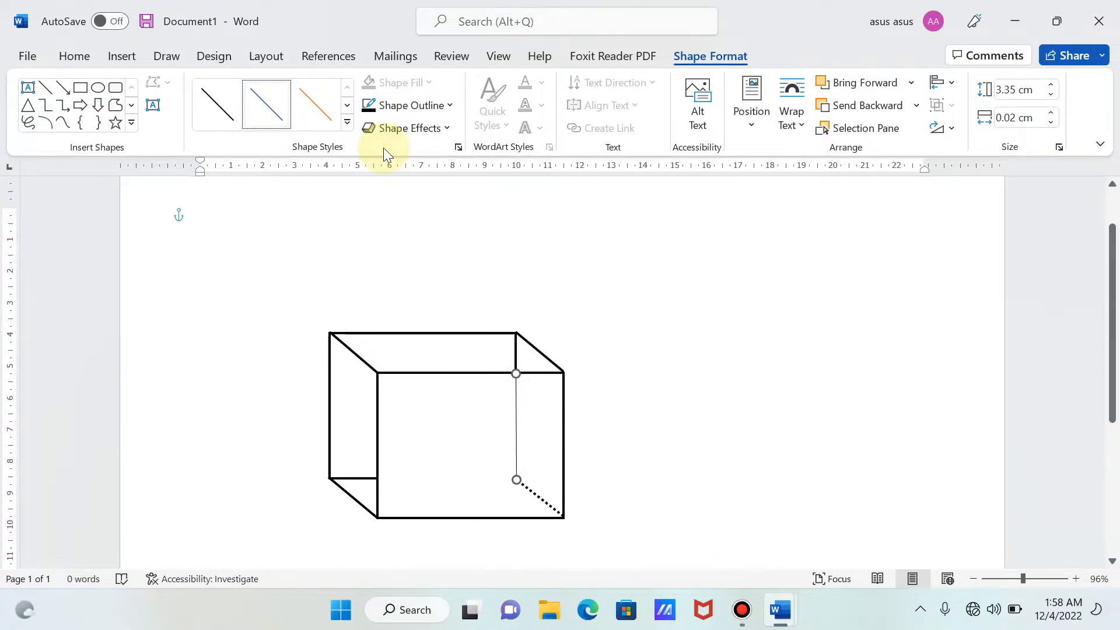
pyautogui.click(408, 113)
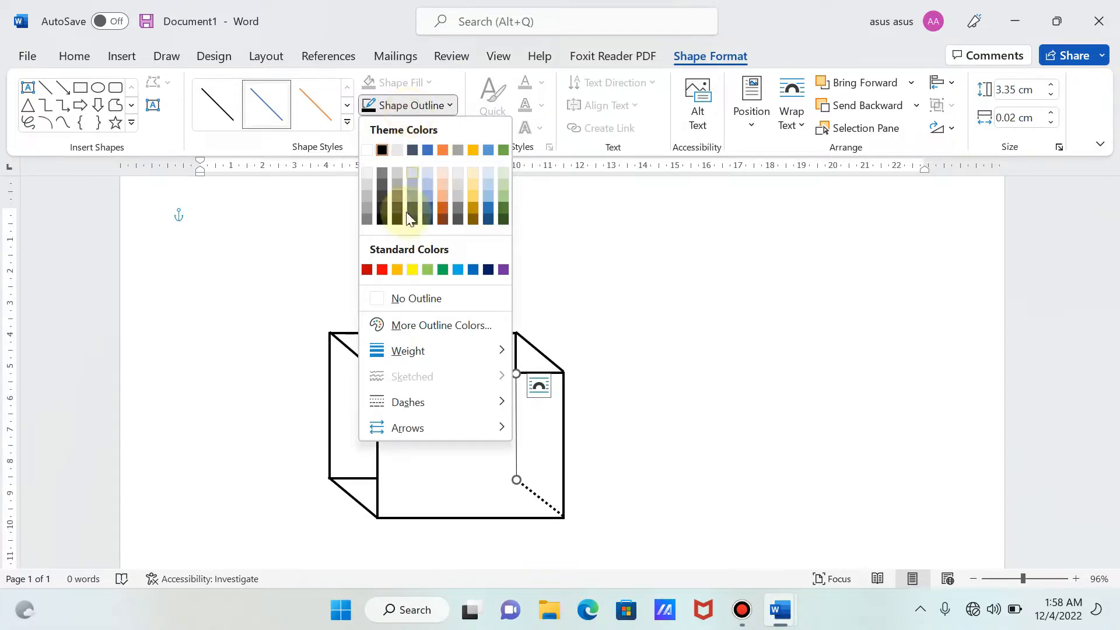
pyautogui.moveTo(443, 358)
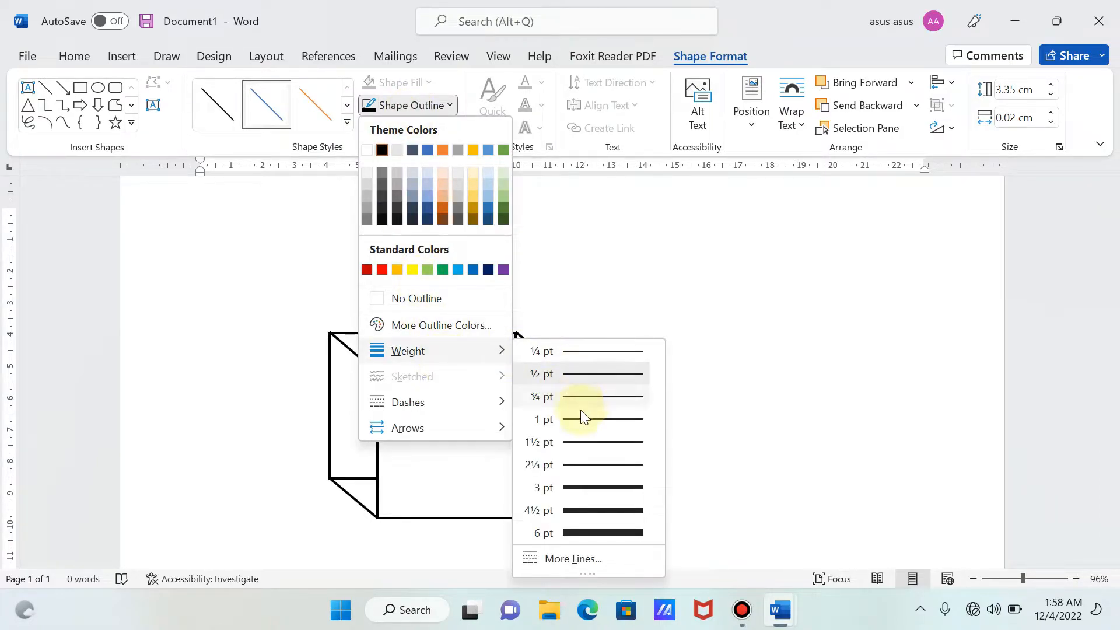
pyautogui.click(584, 465)
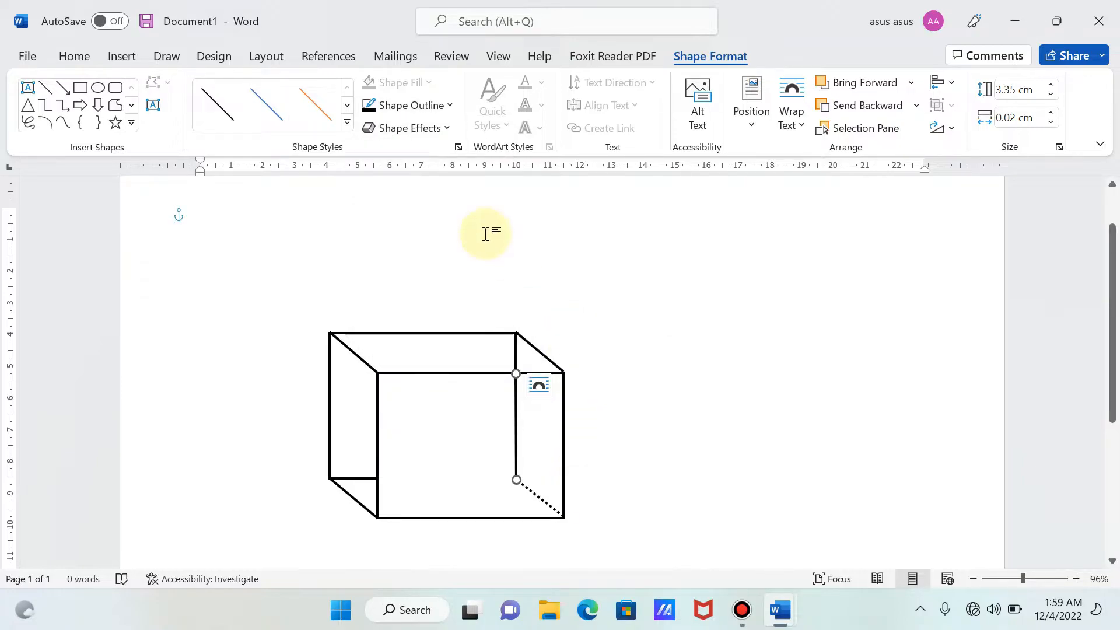
# - Change the vertical hidden edge line to the first dotted dash style
pyautogui.click(400, 111)
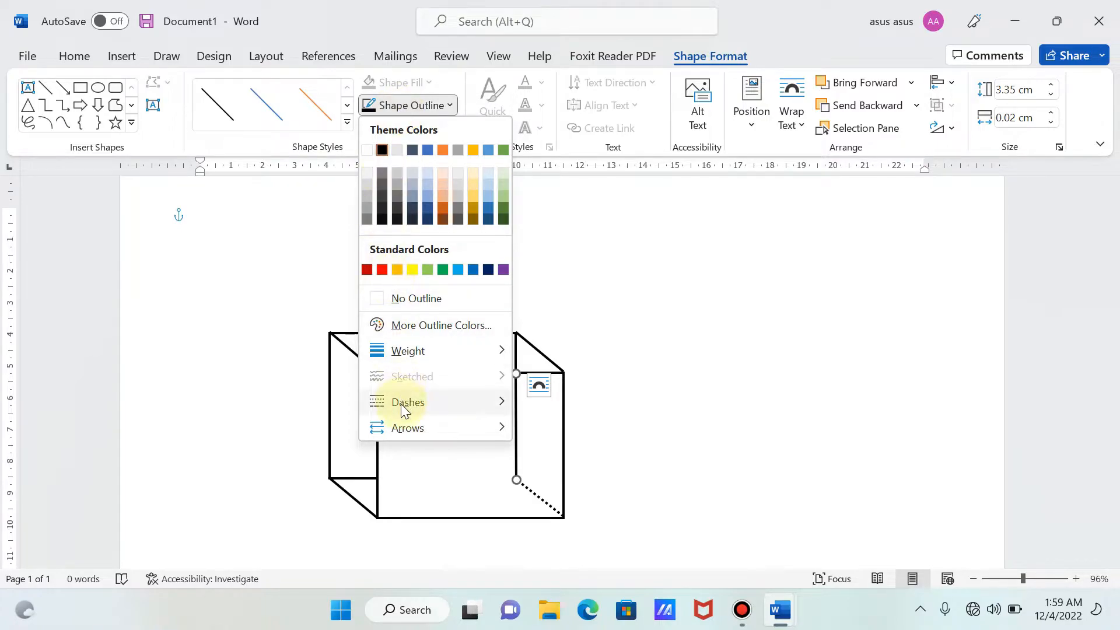
pyautogui.moveTo(403, 408)
pyautogui.click(532, 414)
pyautogui.click(631, 444)
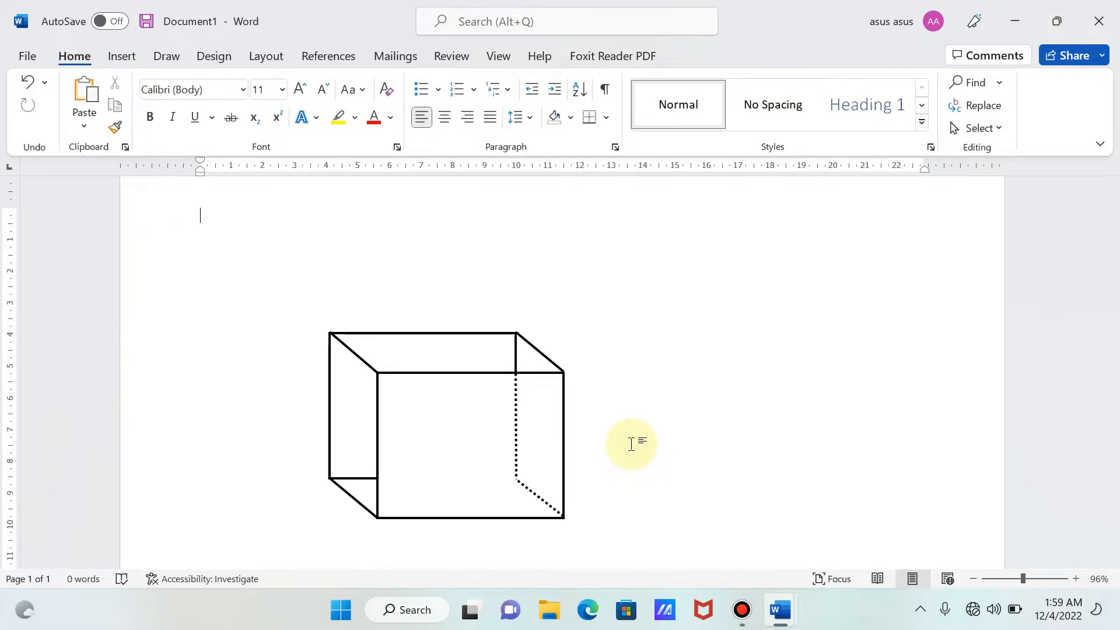
# - Group the dotted vertical hidden edge line with the existing box group
pyautogui.click(515, 442)
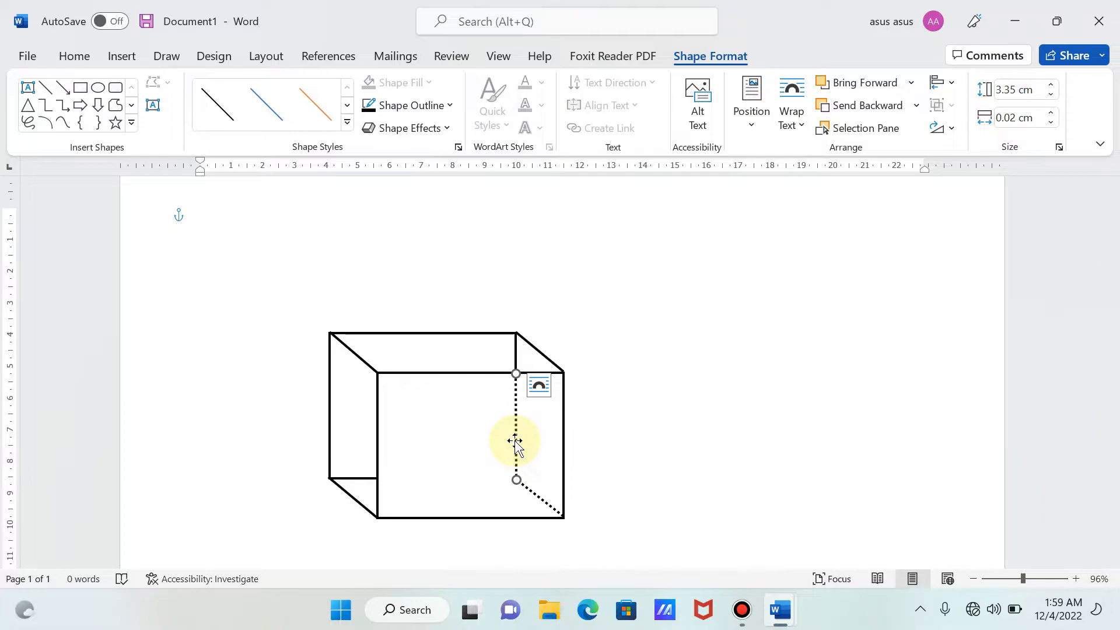
pyautogui.keyDown('shift'); pyautogui.click(457, 441); pyautogui.keyUp('shift')
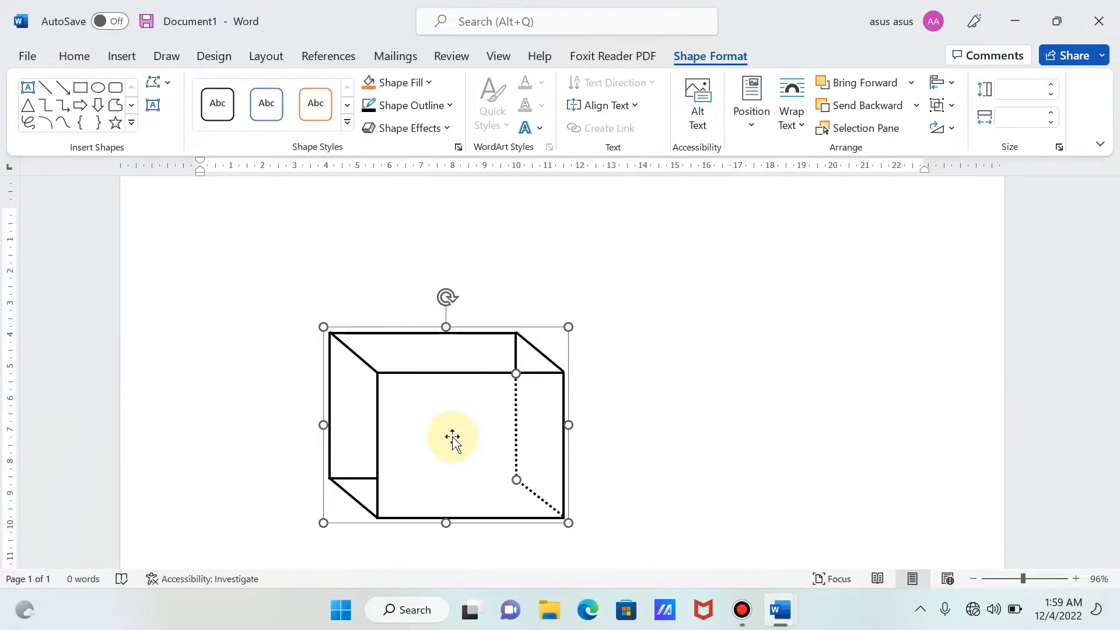
pyautogui.rightClick(453, 436)
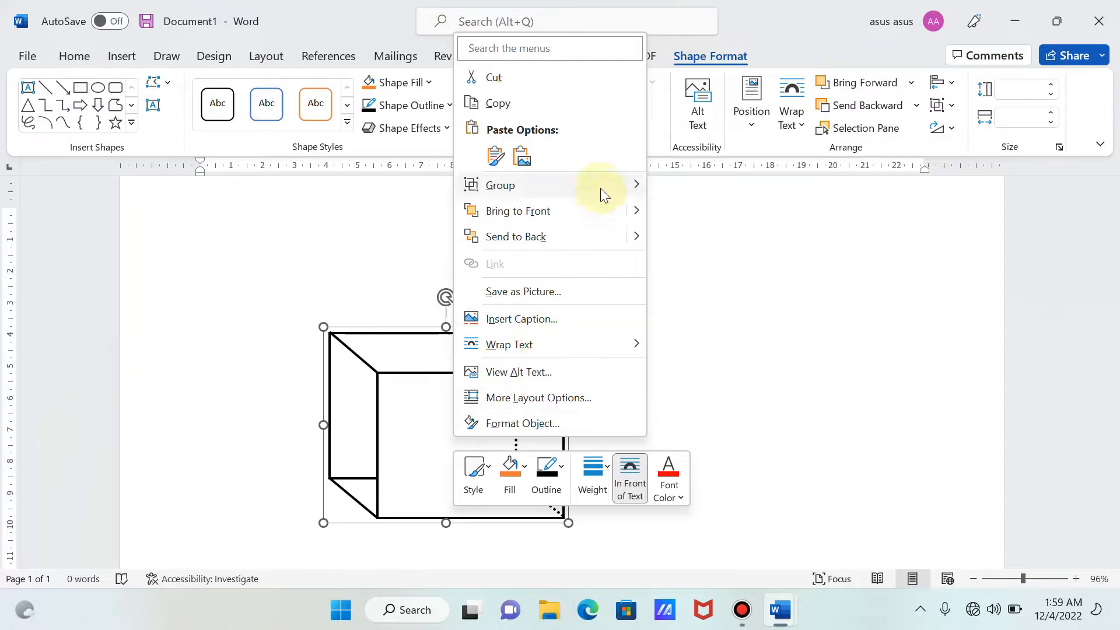
pyautogui.moveTo(600, 187)
pyautogui.click(671, 187)
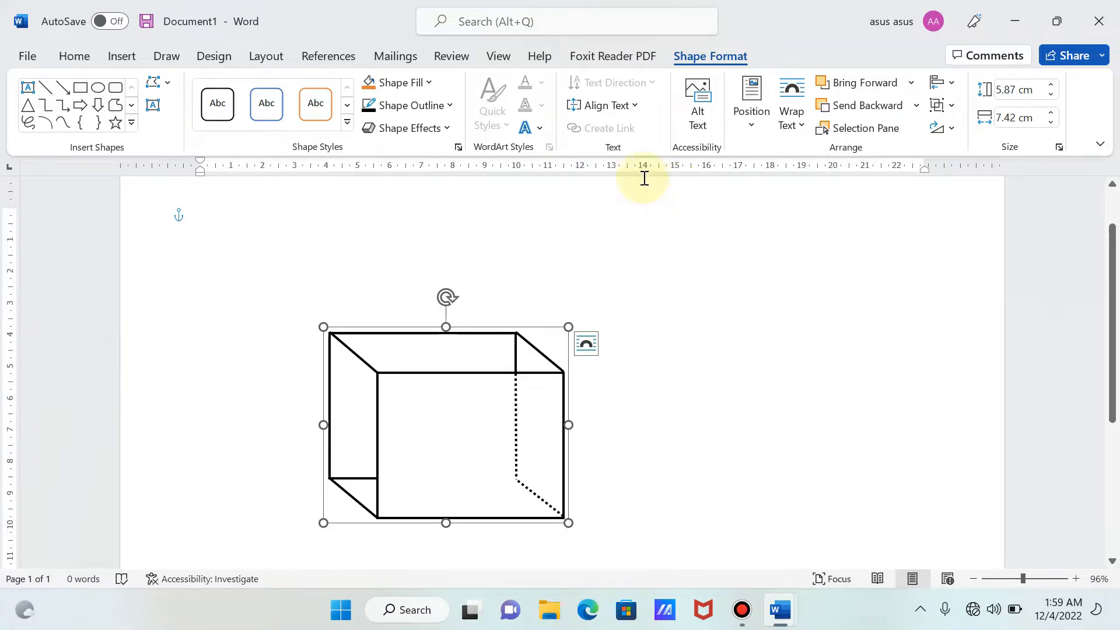
# - Draw a horizontal straight line about 4.38 cm long from the front rectangle's left edge to the hidden back corner, continuing the back-bottom edge
pyautogui.click(121, 55)
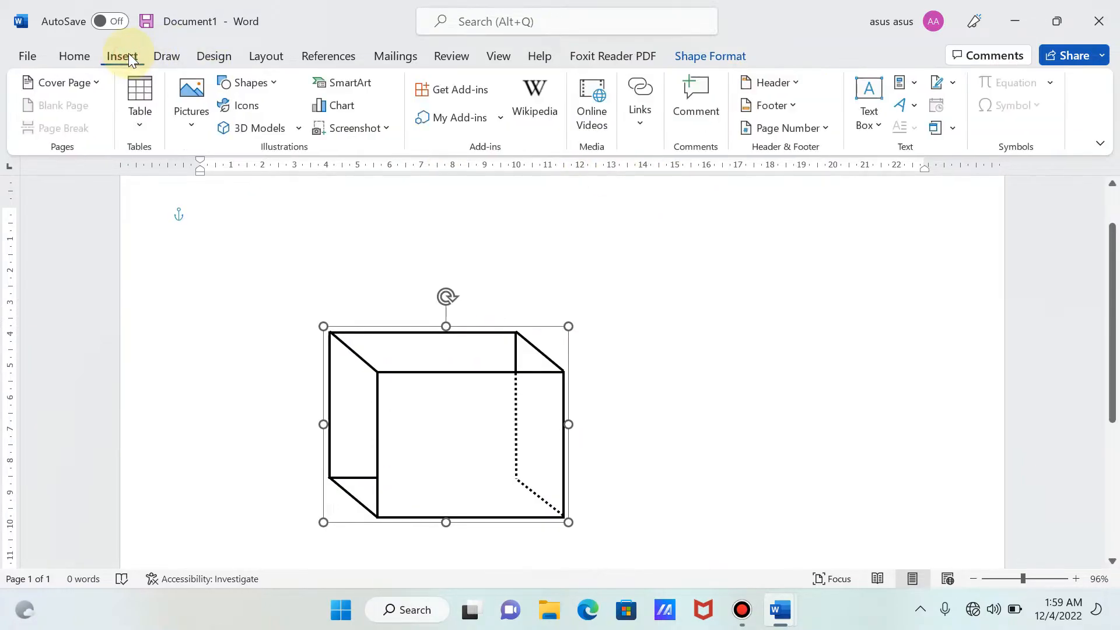
pyautogui.click(253, 83)
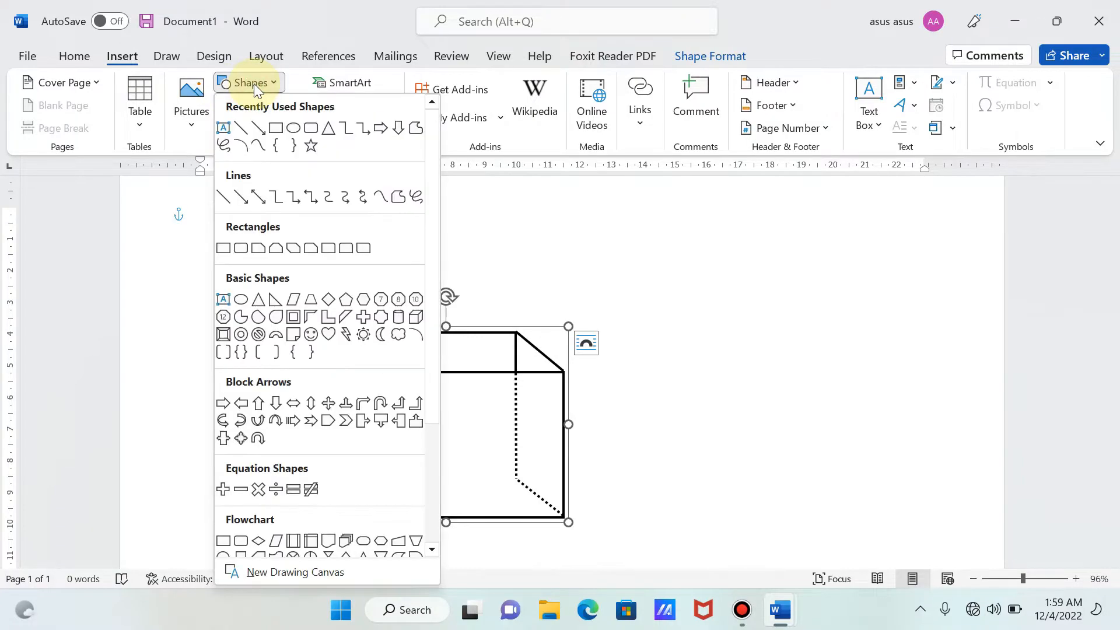
pyautogui.click(237, 128)
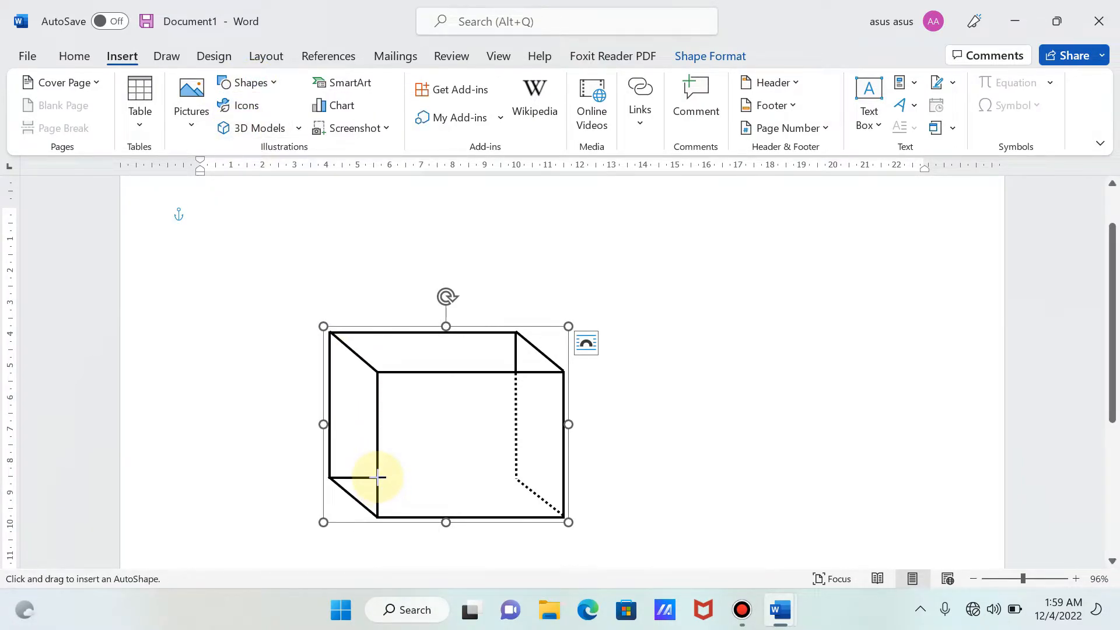
pyautogui.moveTo(379, 478); pyautogui.dragTo(515, 477)
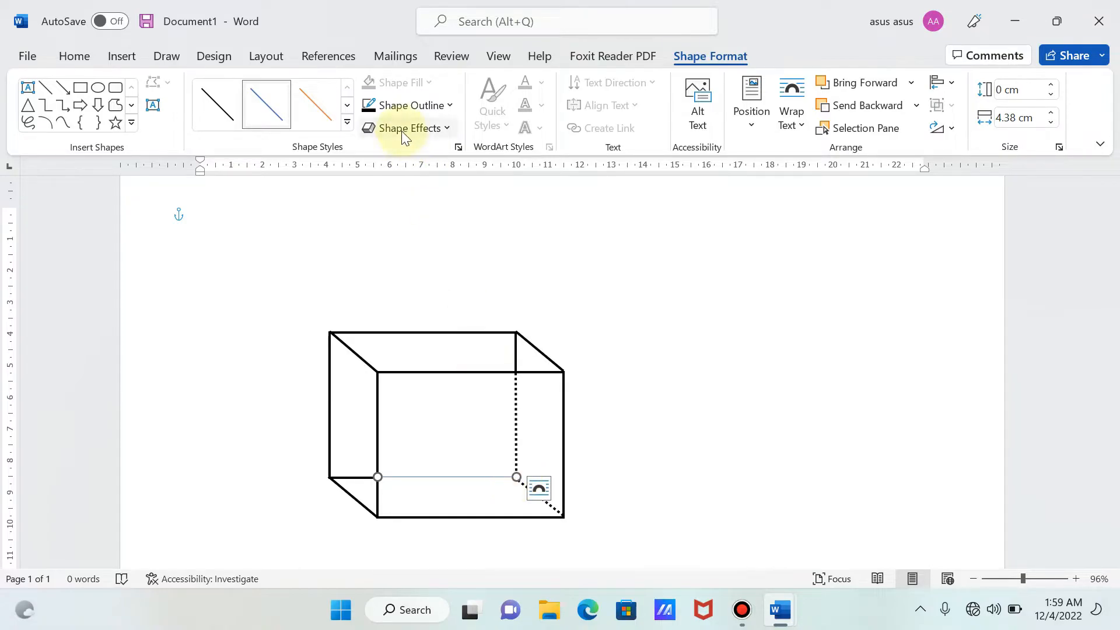
# - Set the horizontal hidden edge line's outline to black with a weight of 2¼ pt
pyautogui.click(397, 109)
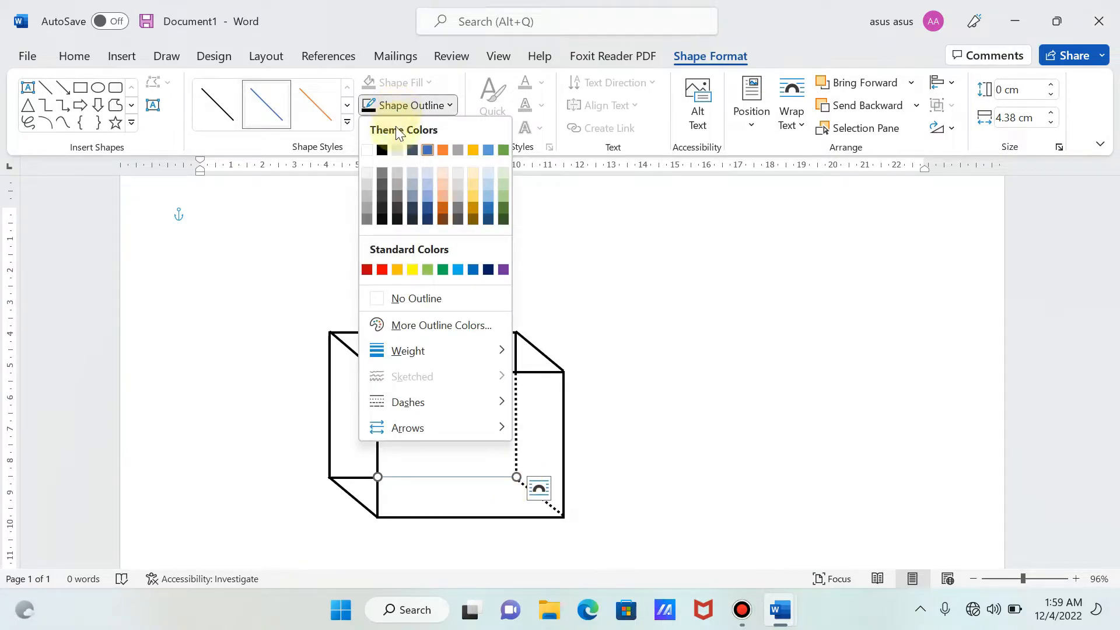
pyautogui.click(383, 149)
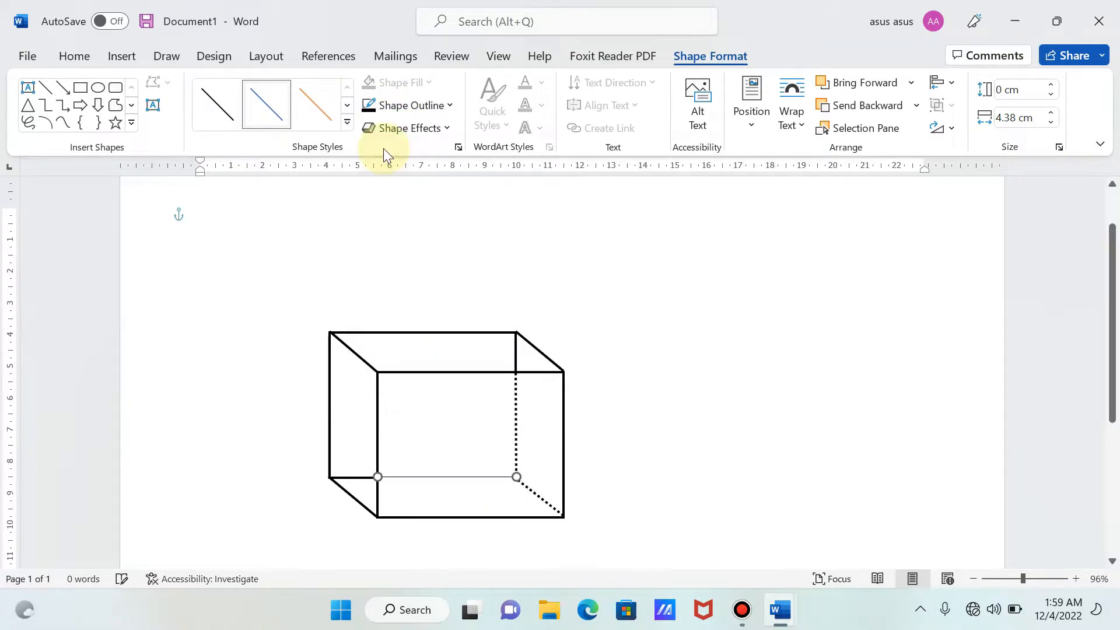
pyautogui.click(394, 108)
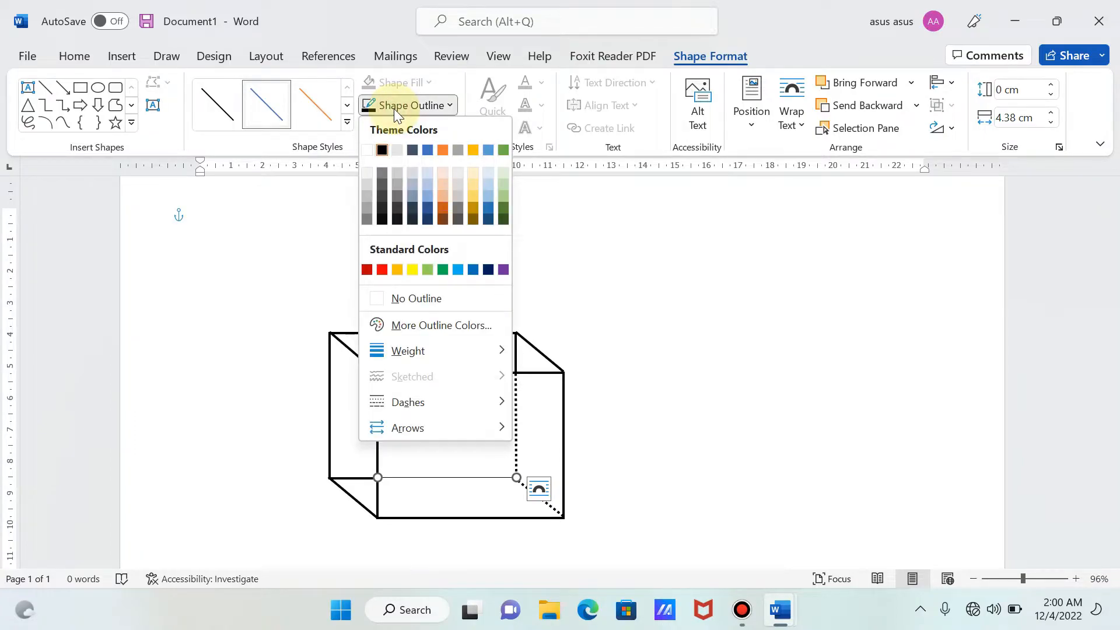
pyautogui.moveTo(447, 356)
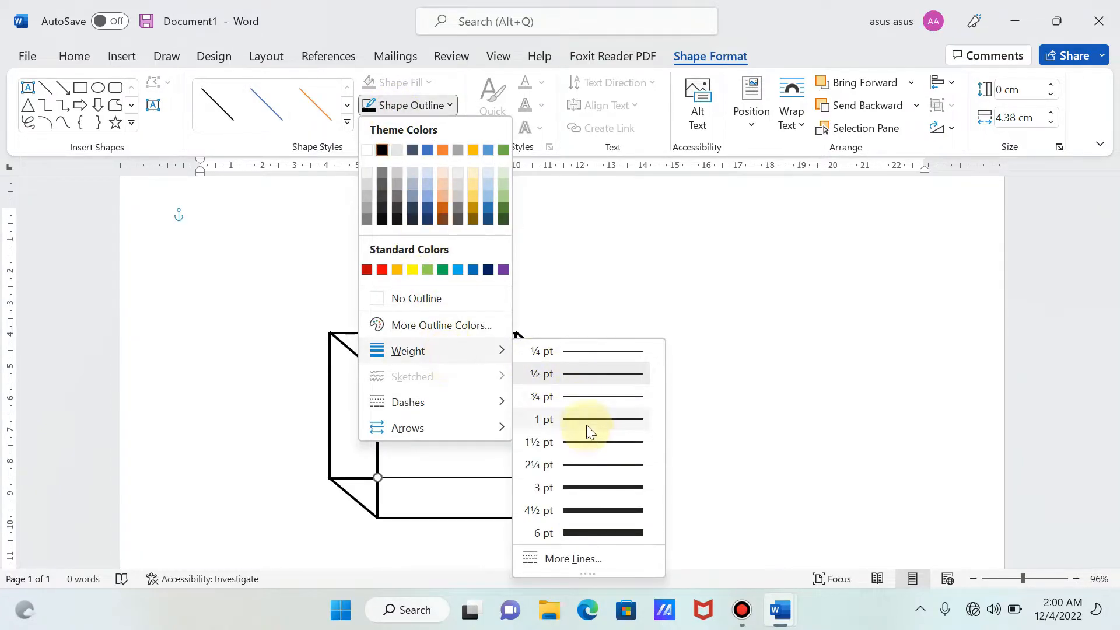
pyautogui.click(586, 469)
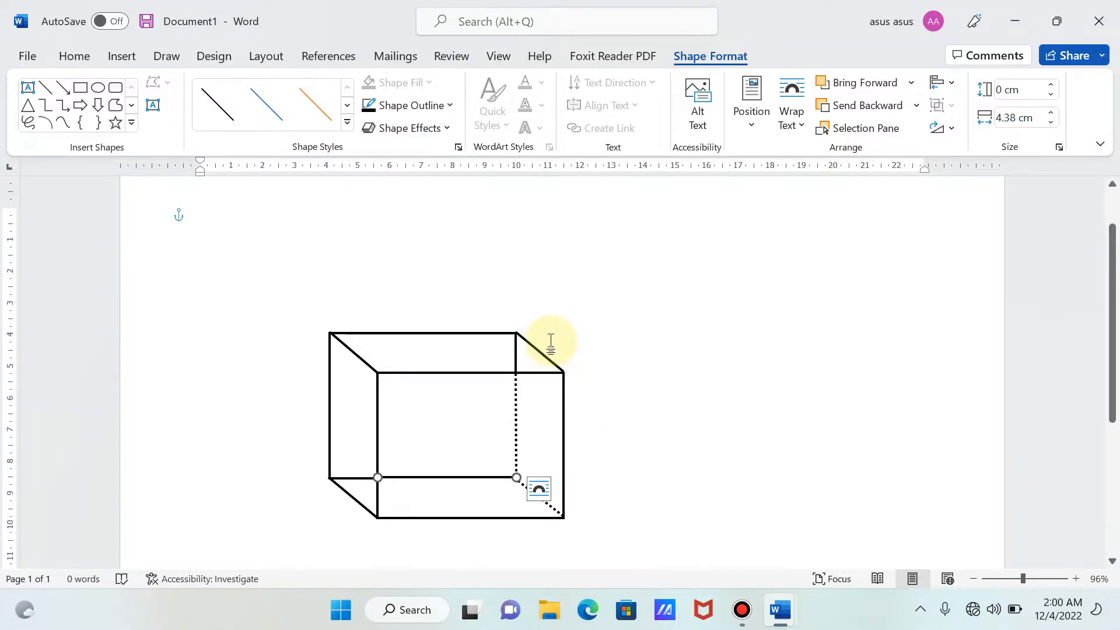
# - Change the horizontal hidden edge line to the first dotted dash style
pyautogui.click(408, 110)
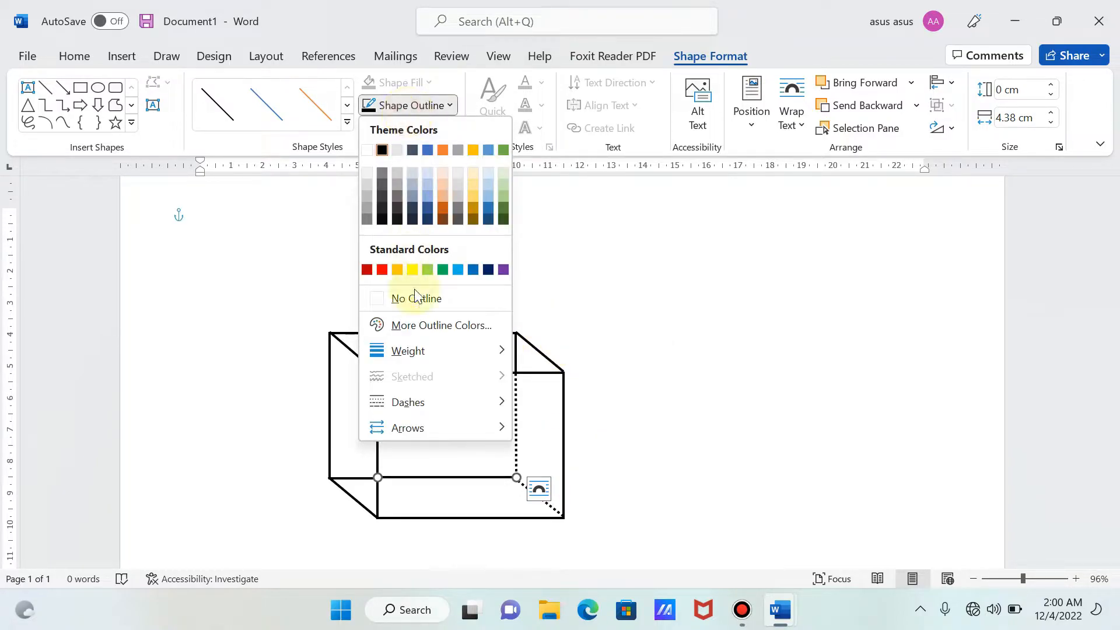
pyautogui.moveTo(422, 401)
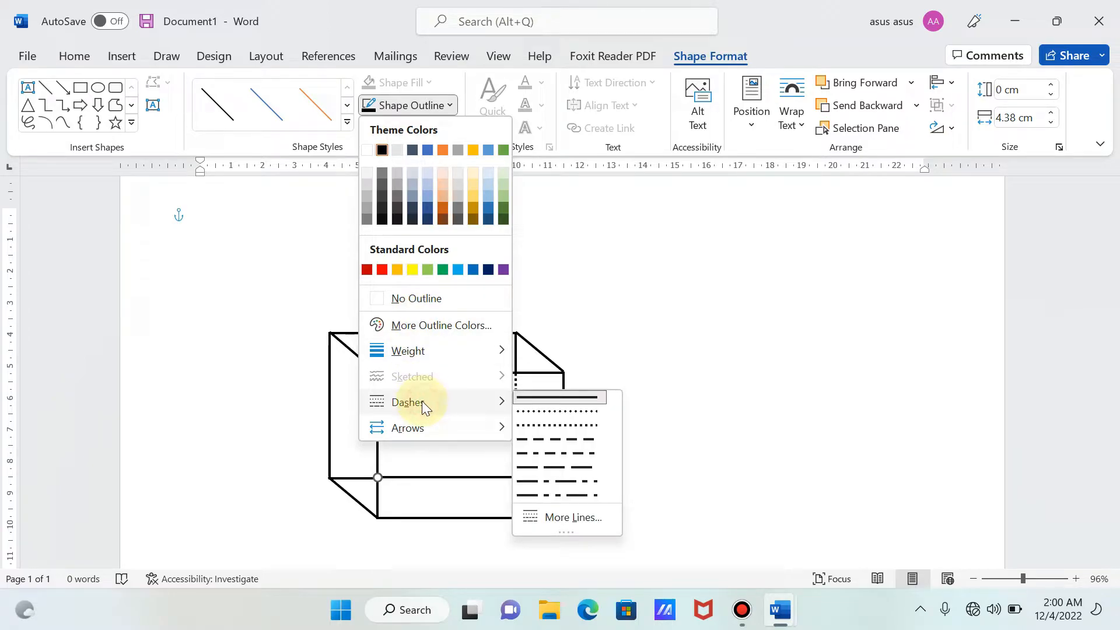
pyautogui.click(528, 411)
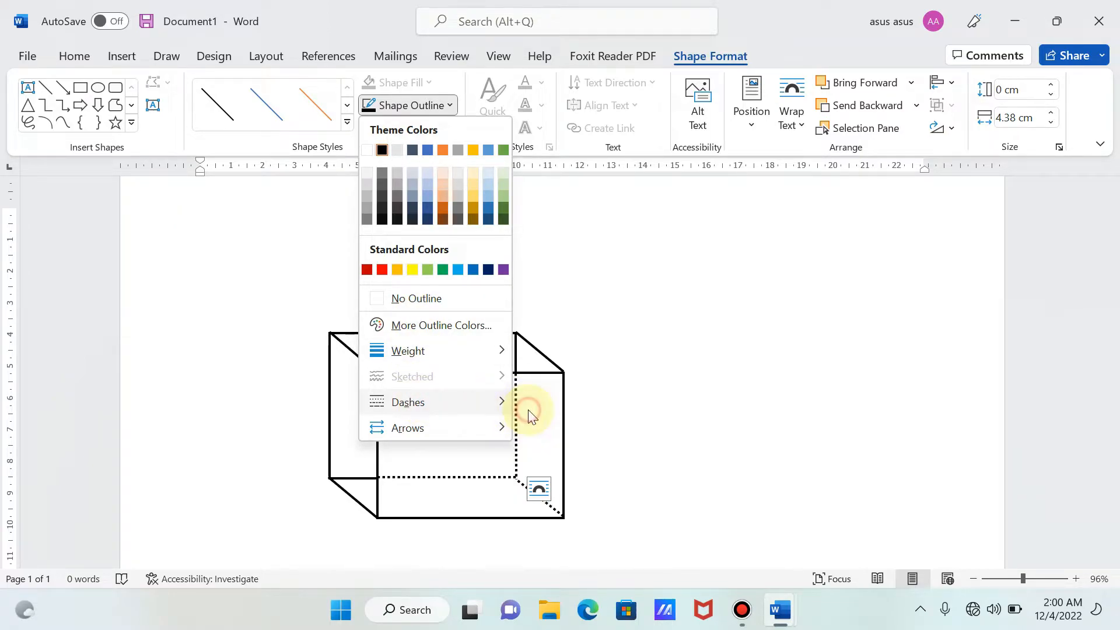
pyautogui.click(662, 425)
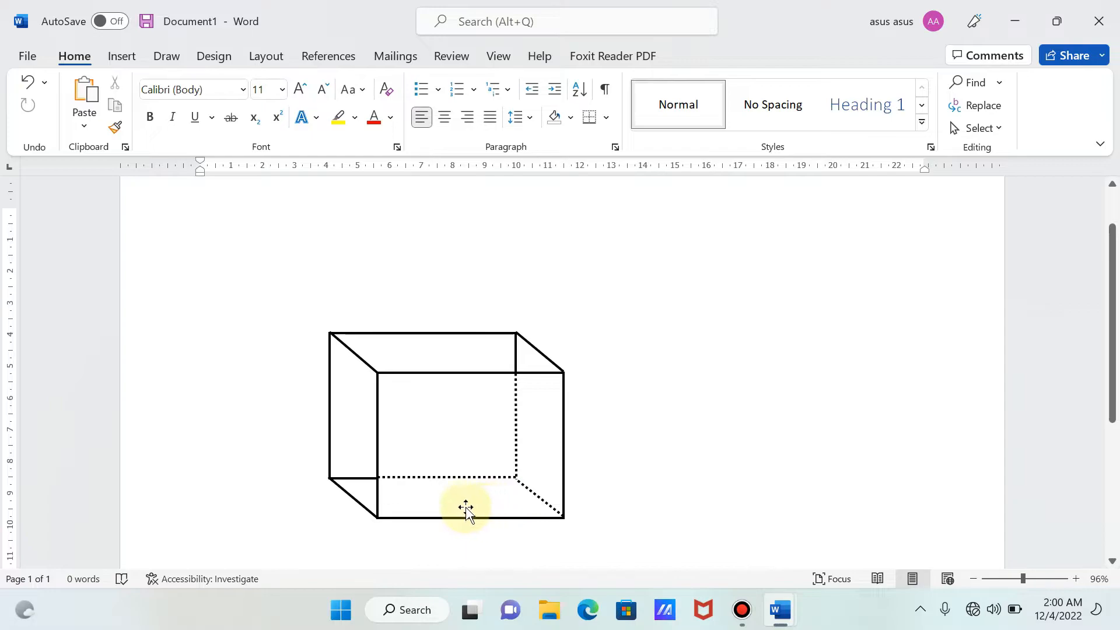
# - Group the dotted horizontal hidden edge line with the existing box group
pyautogui.click(449, 479)
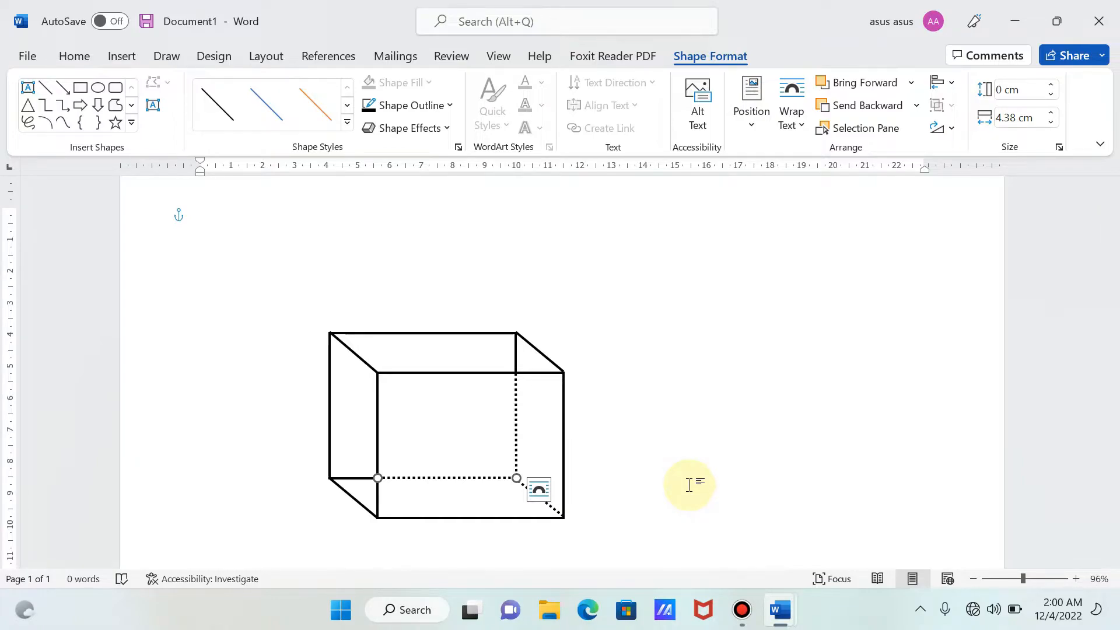
pyautogui.click(465, 433)
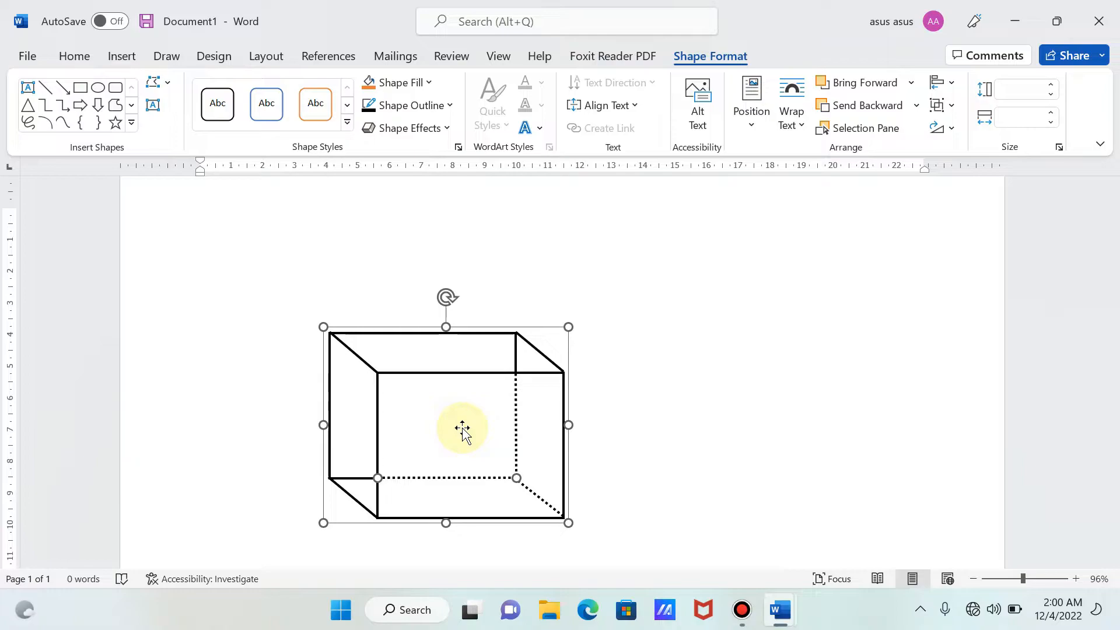
pyautogui.rightClick(462, 428)
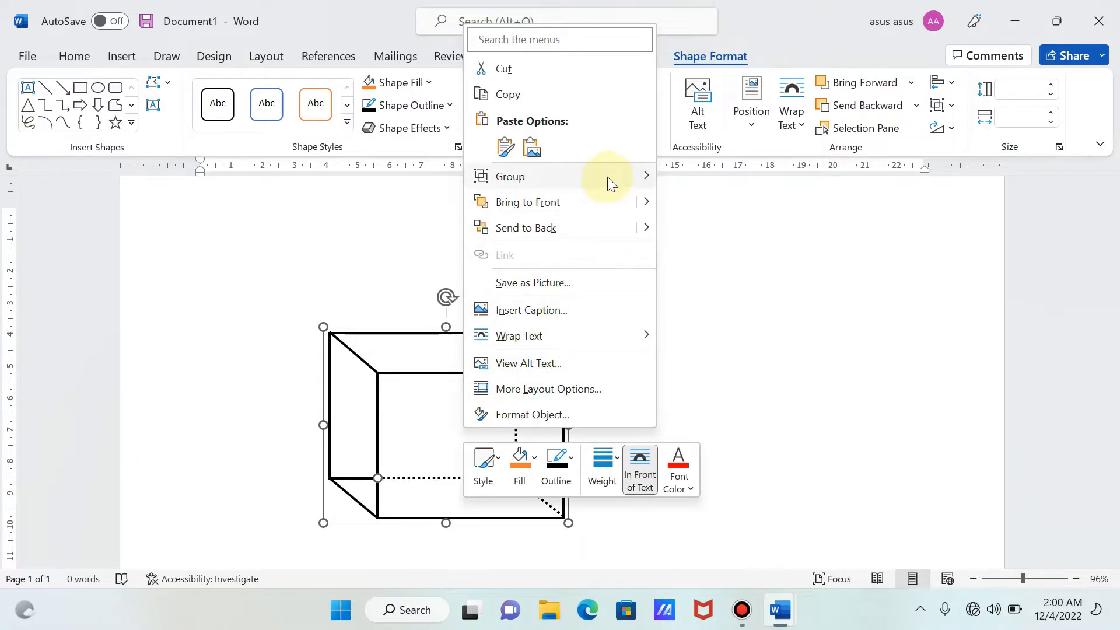
pyautogui.moveTo(607, 177)
pyautogui.click(677, 181)
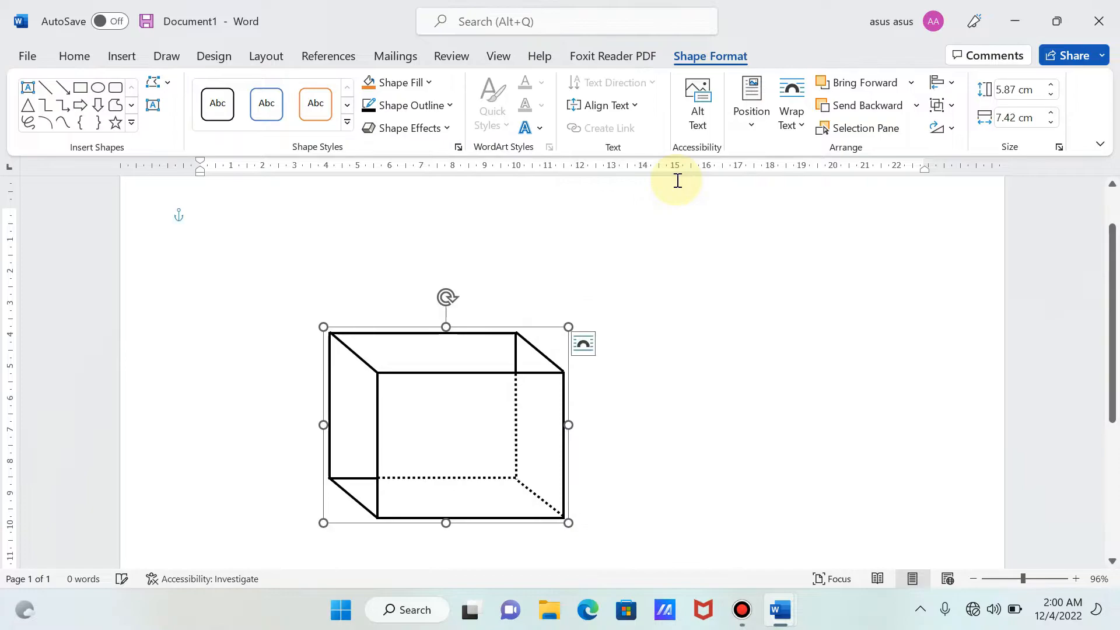
# - Draw a vertical straight line about 1.16 cm long over the solid upper part of the box's hidden back vertical edge
pyautogui.click(728, 353)
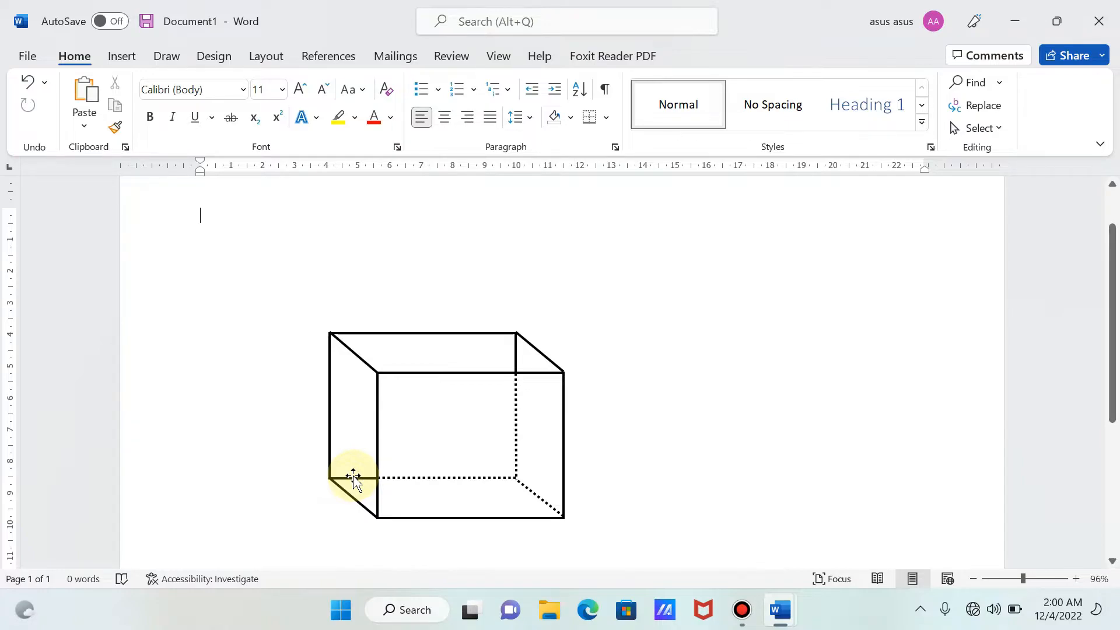
pyautogui.click(120, 58)
pyautogui.click(271, 83)
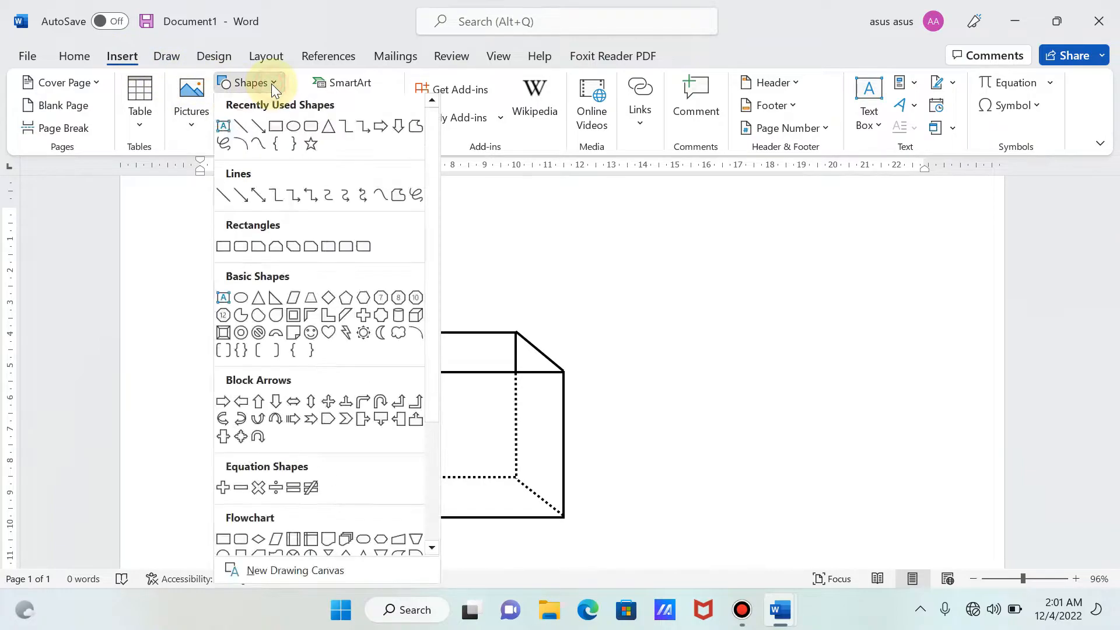
pyautogui.click(239, 130)
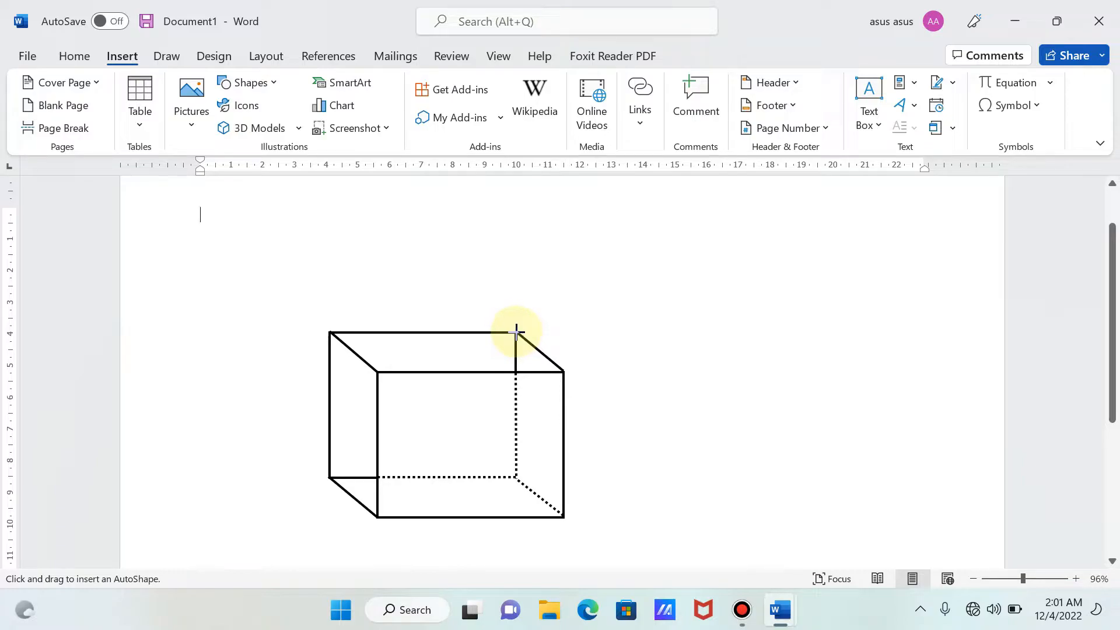
pyautogui.moveTo(516, 333); pyautogui.dragTo(516, 370)
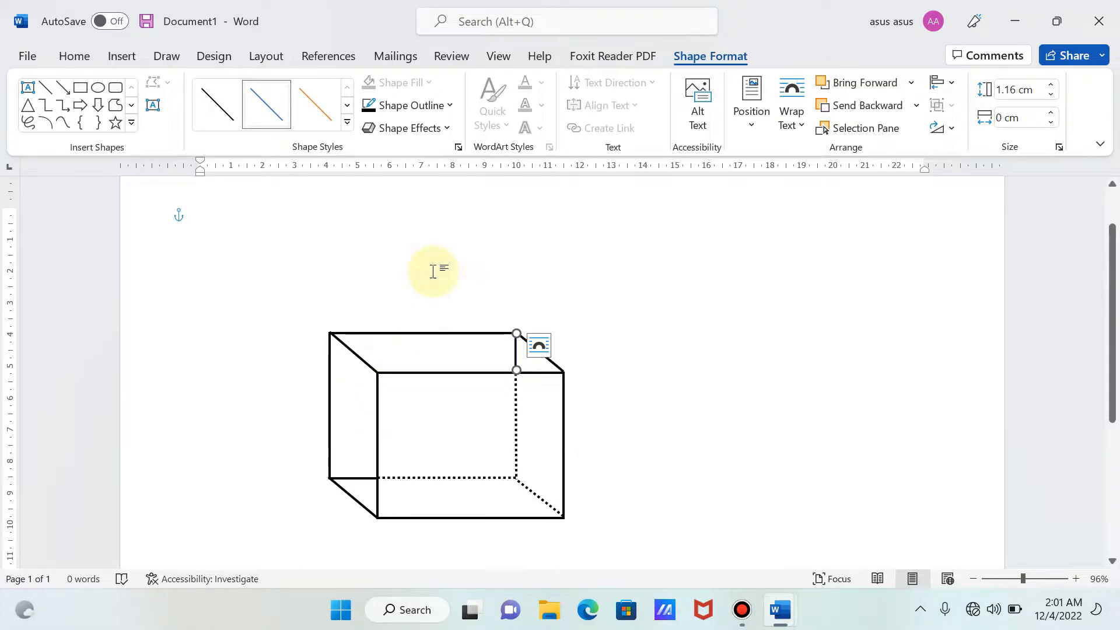
# - Set the short vertical line's outline to white with a weight of 2¼ pt
pyautogui.click(410, 106)
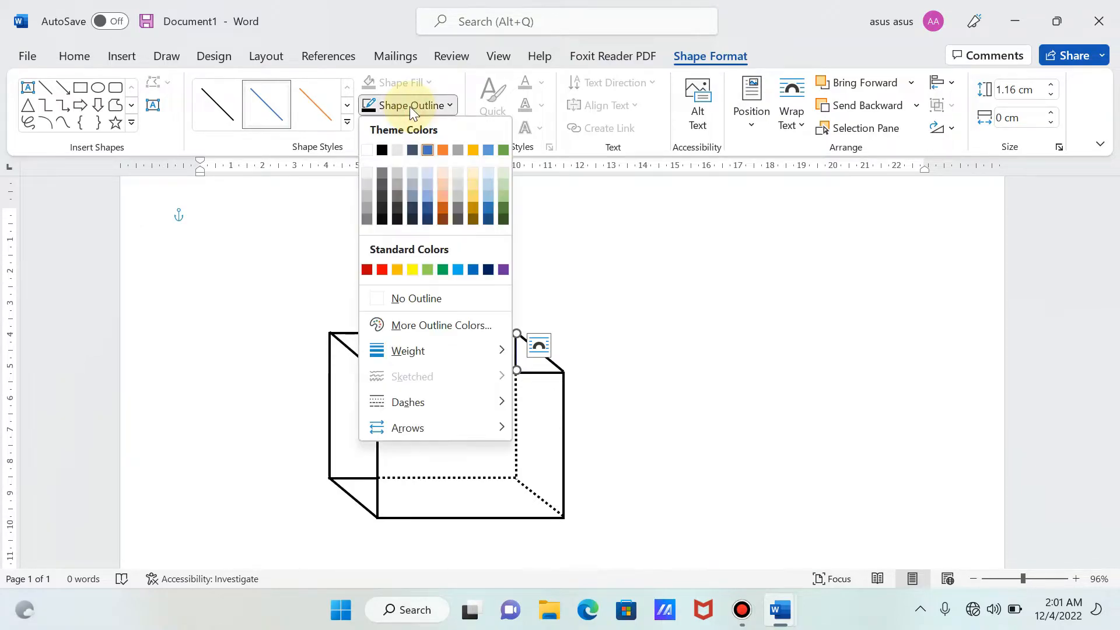
pyautogui.click(368, 150)
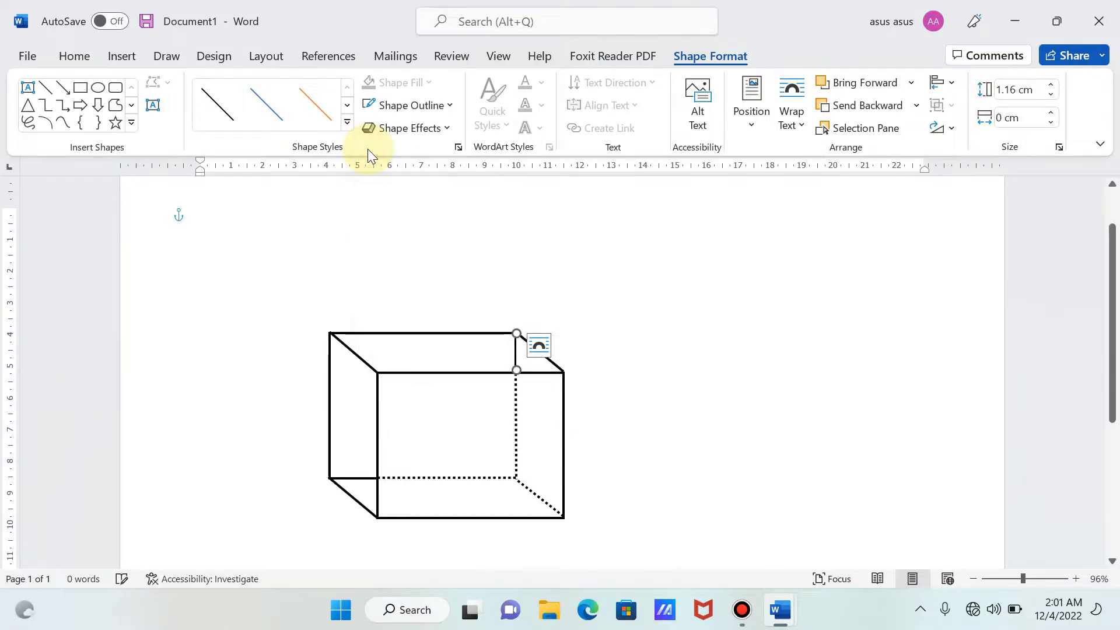
pyautogui.click(403, 106)
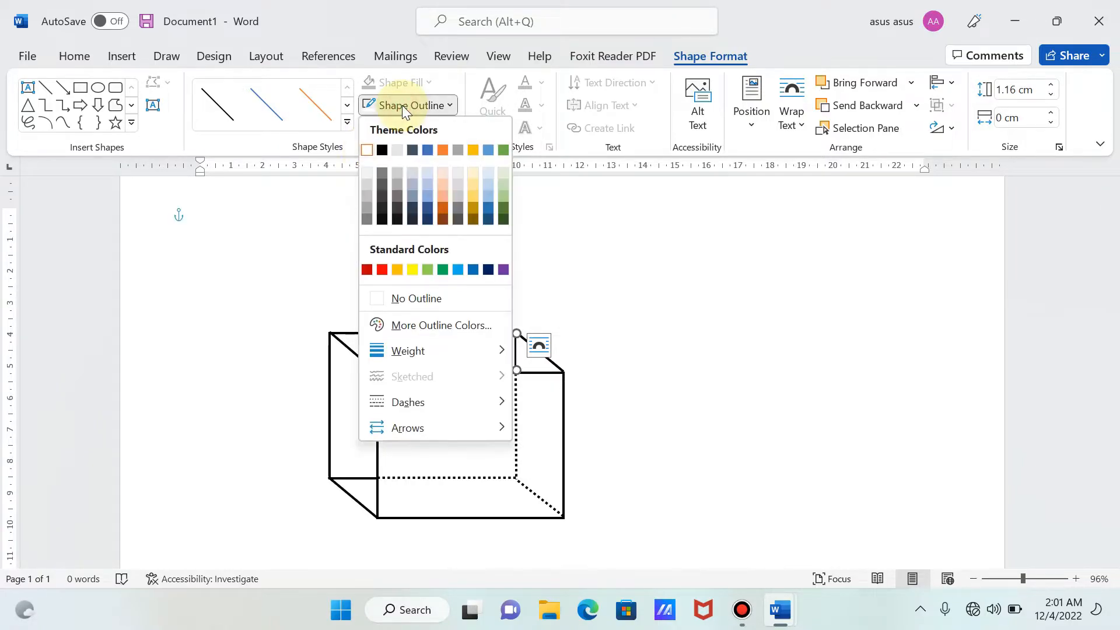
pyautogui.moveTo(443, 350)
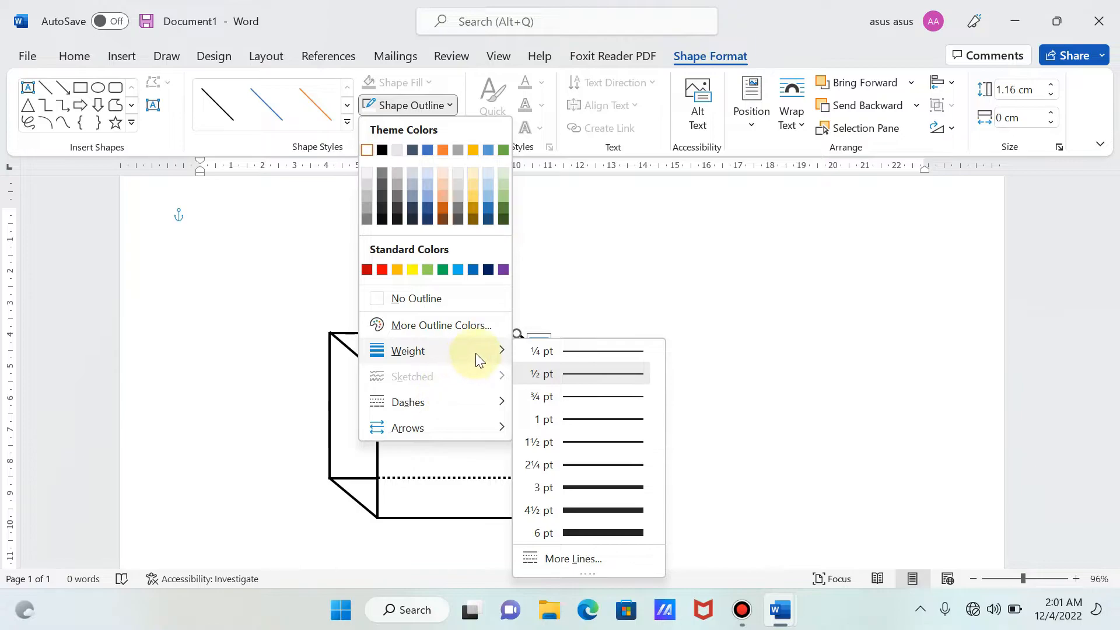
pyautogui.click(583, 465)
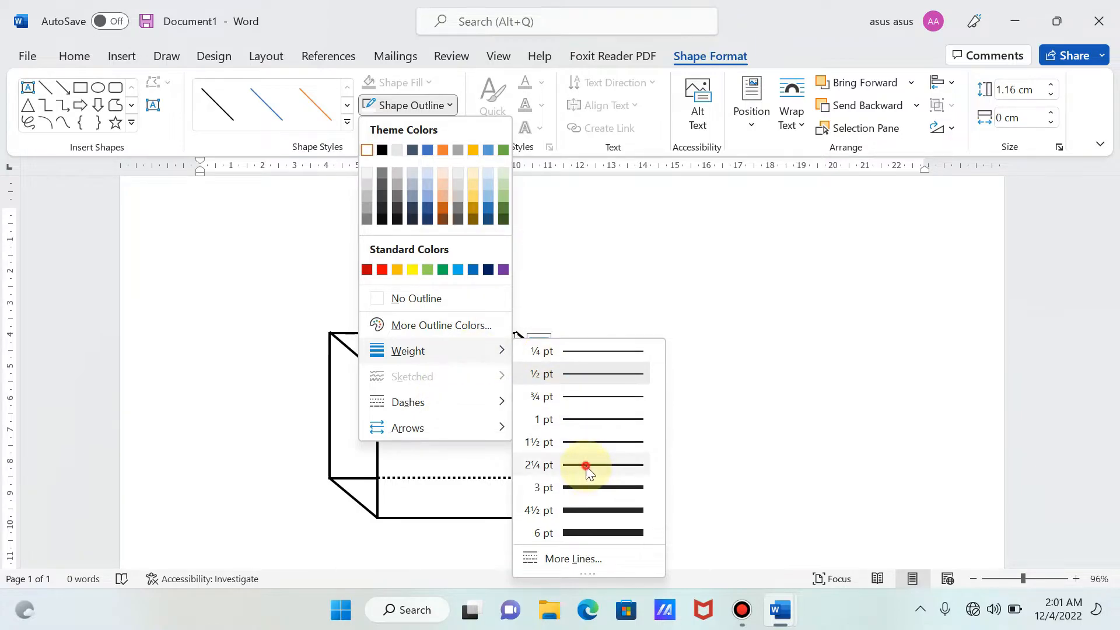
# - Change the short white vertical line to the first dotted dash style and deselect it
pyautogui.click(429, 109)
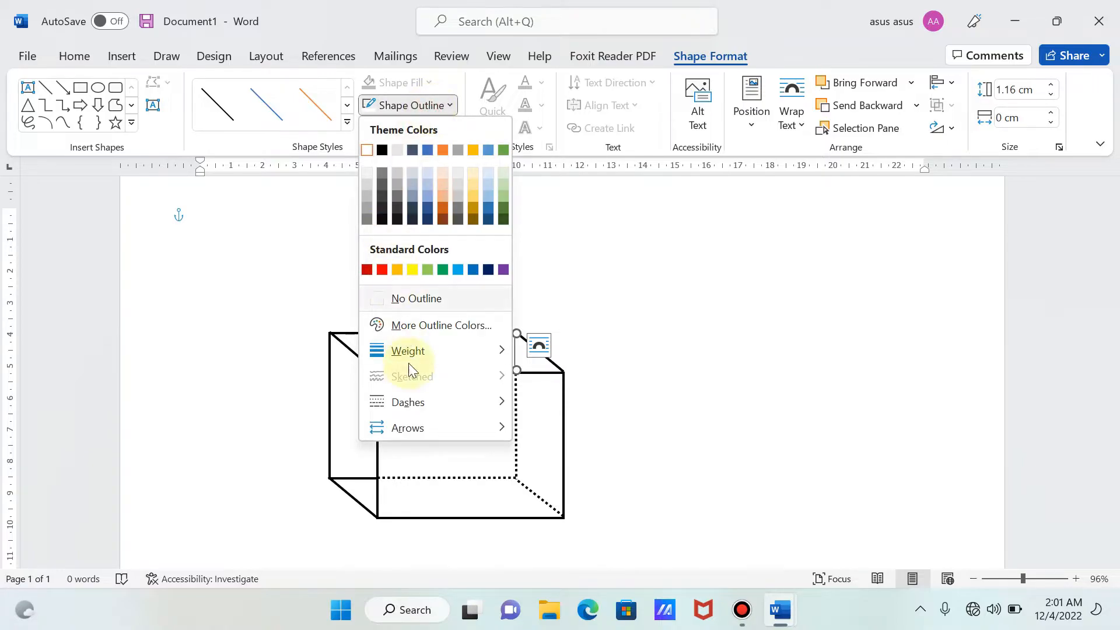
pyautogui.moveTo(410, 408)
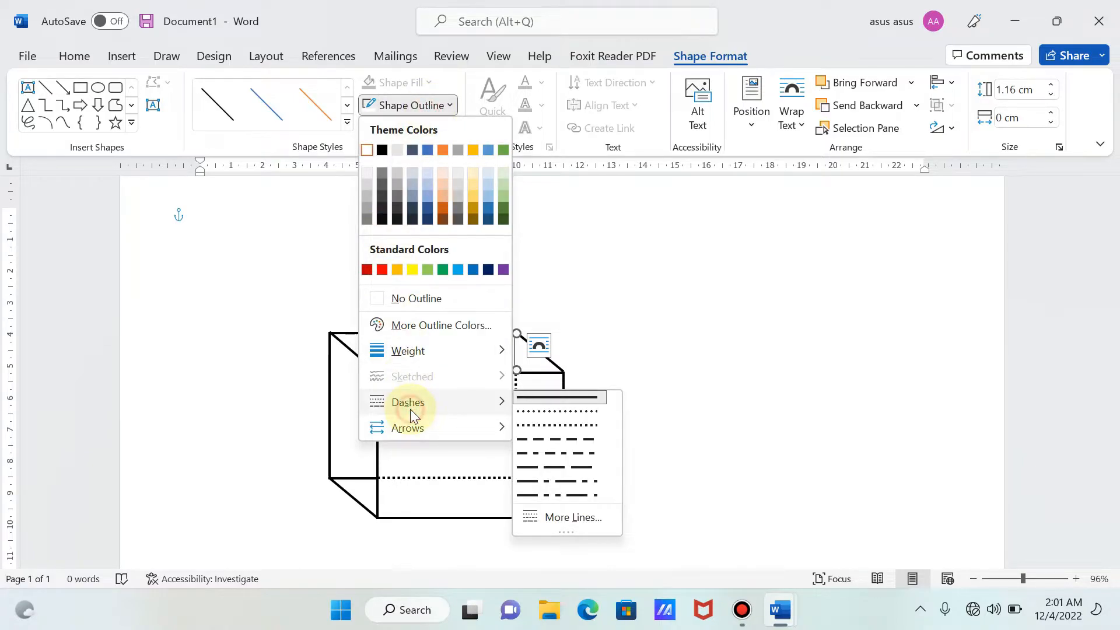
pyautogui.click(538, 410)
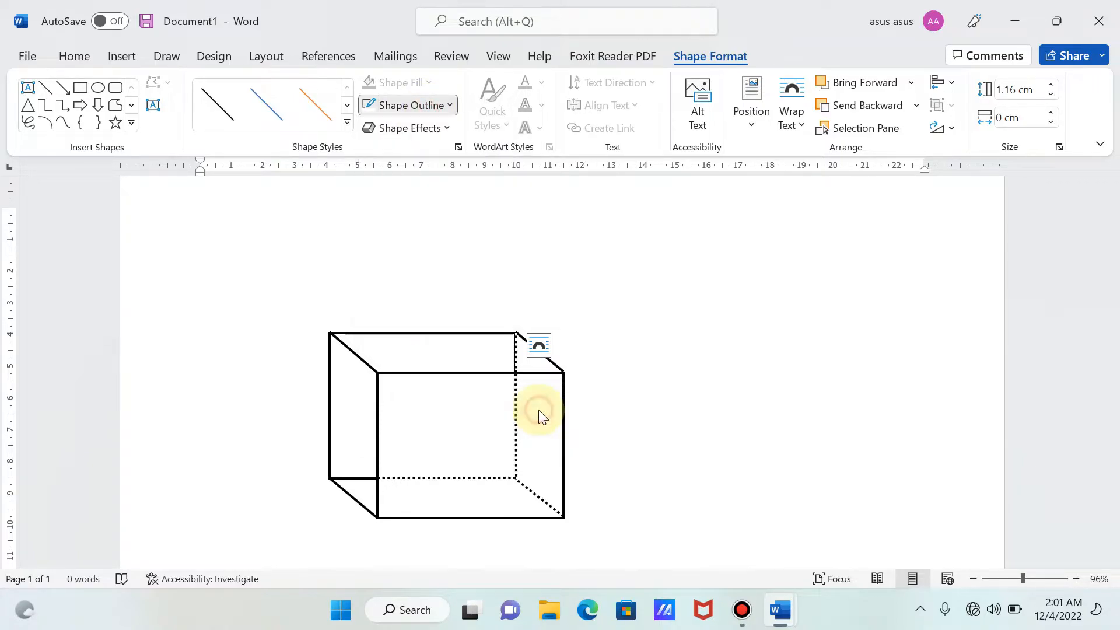
pyautogui.click(652, 374)
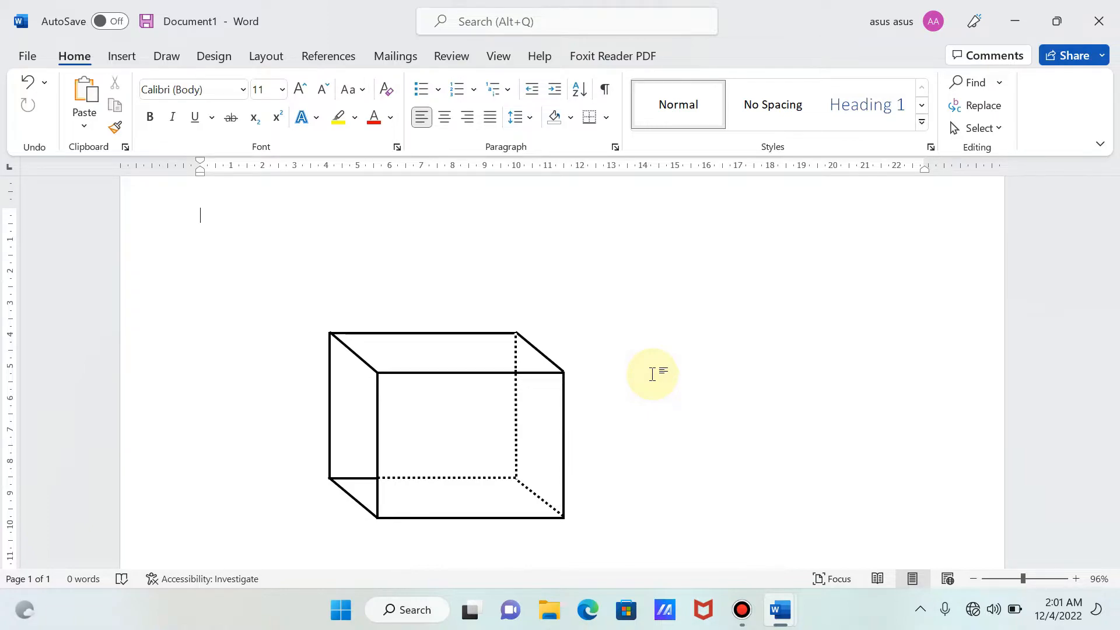
# - Group the white dotted vertical line with the existing box group
pyautogui.click(513, 354)
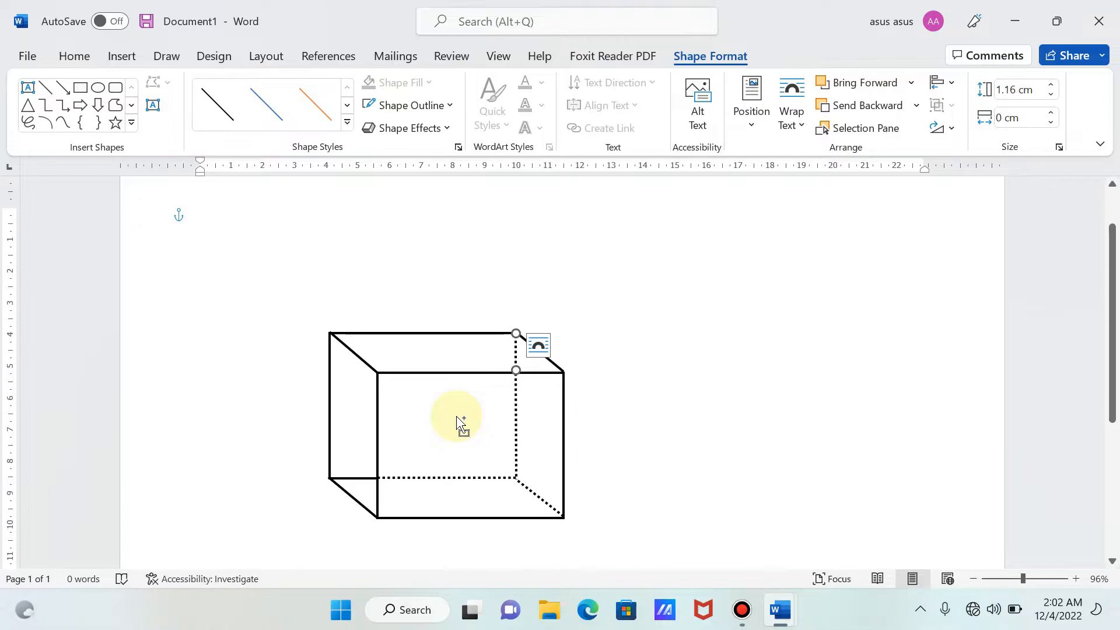
pyautogui.hotkey('ctrl', 'a')
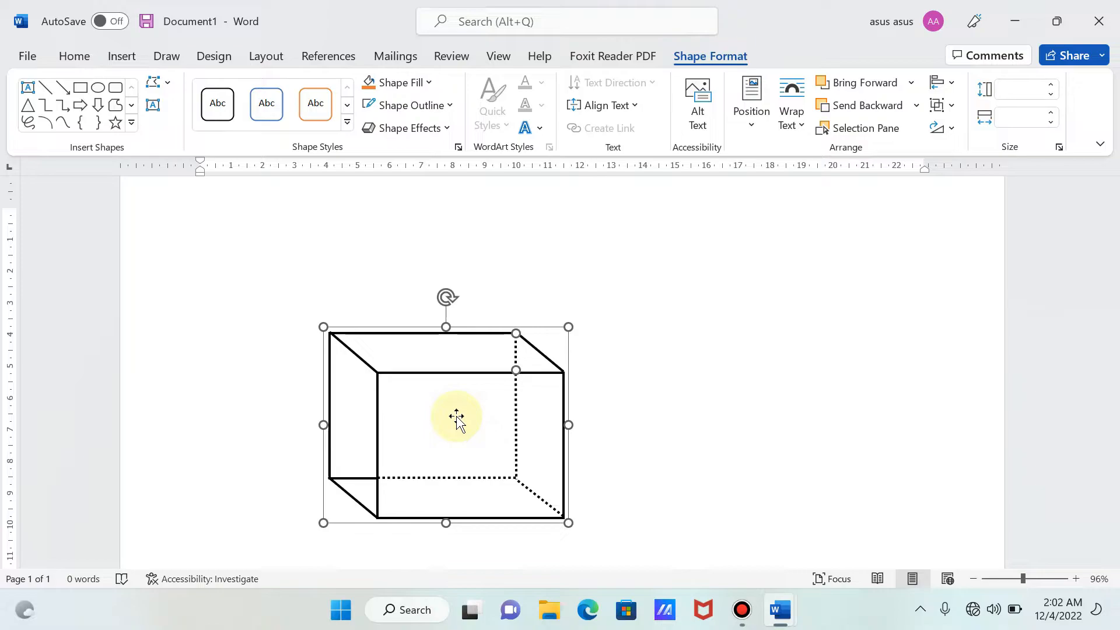
pyautogui.rightClick(457, 416)
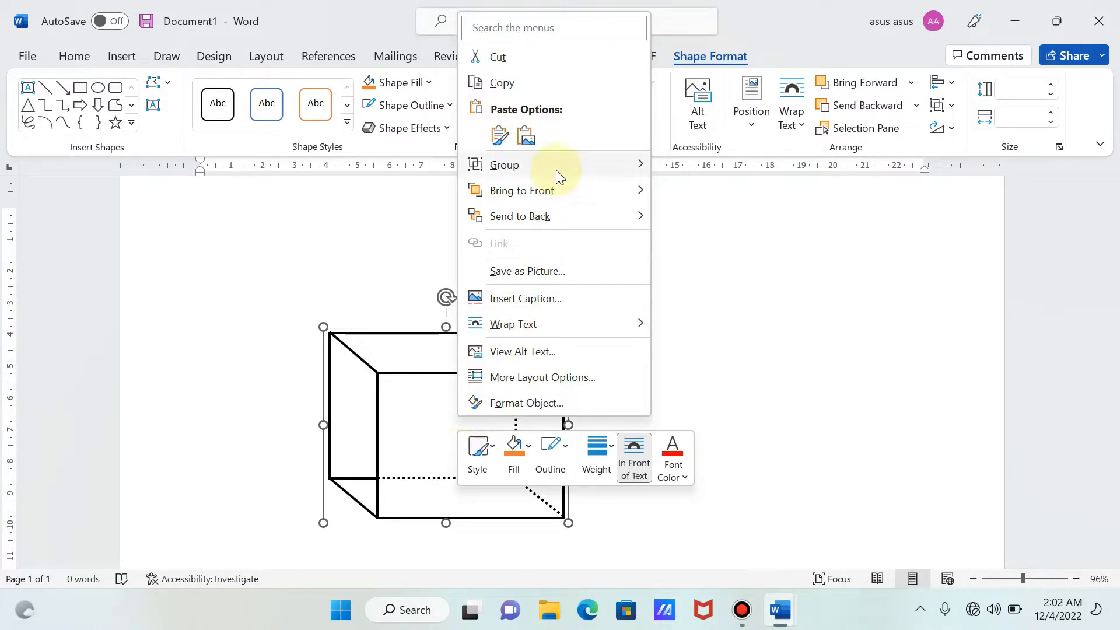
pyautogui.moveTo(556, 169)
pyautogui.click(700, 179)
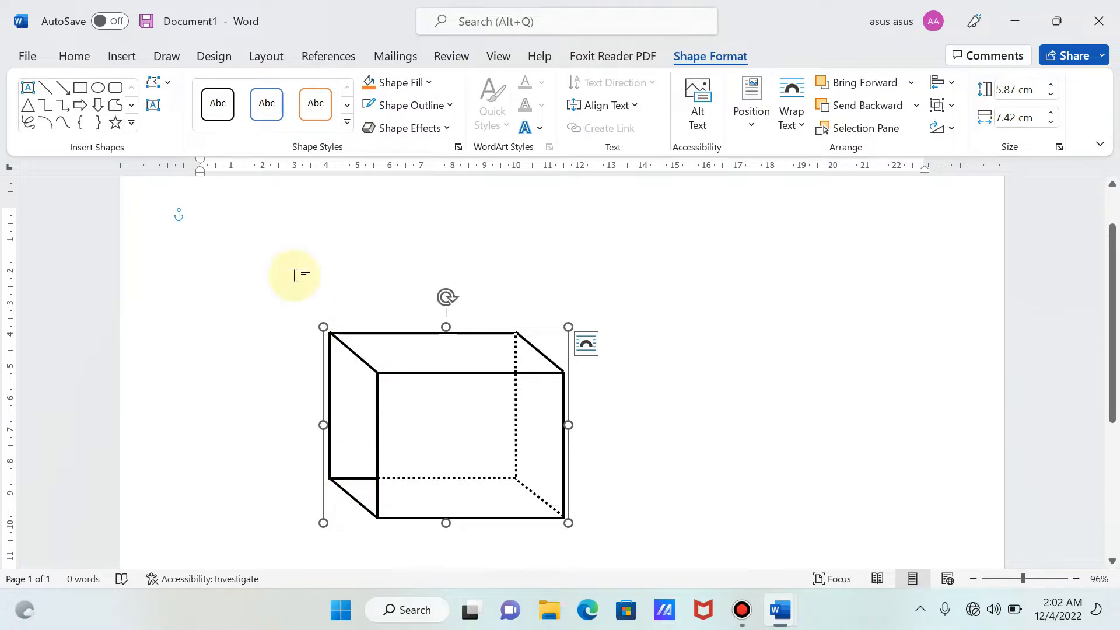
# - Draw a horizontal straight line about 1.51 cm long over the solid part of the back-bottom edge, ending at the front rectangle's left edge
pyautogui.click(123, 56)
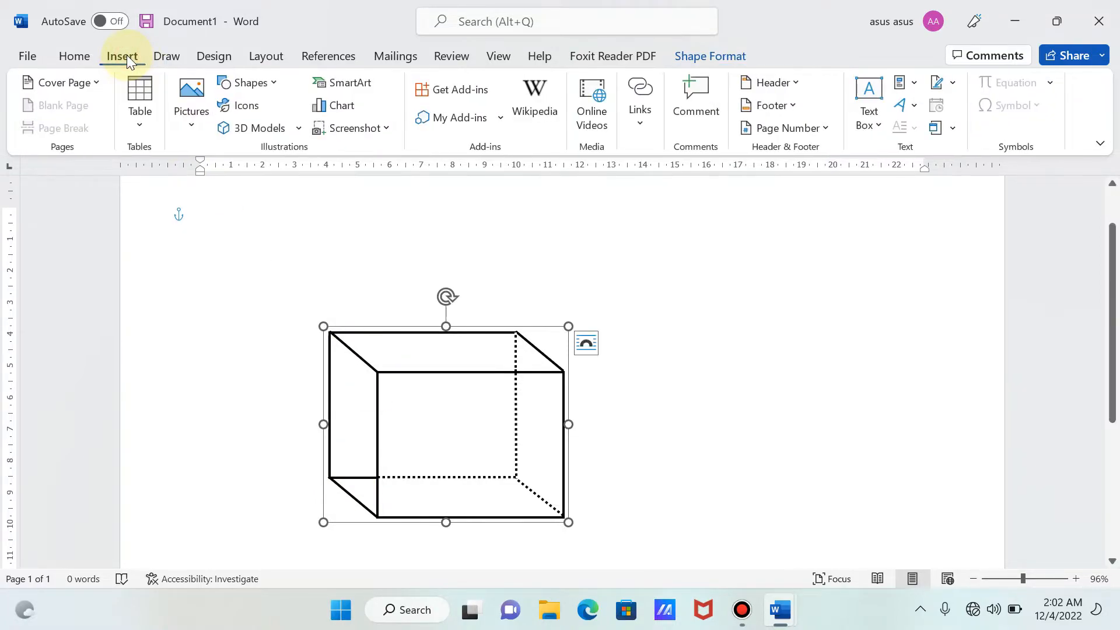
pyautogui.click(272, 84)
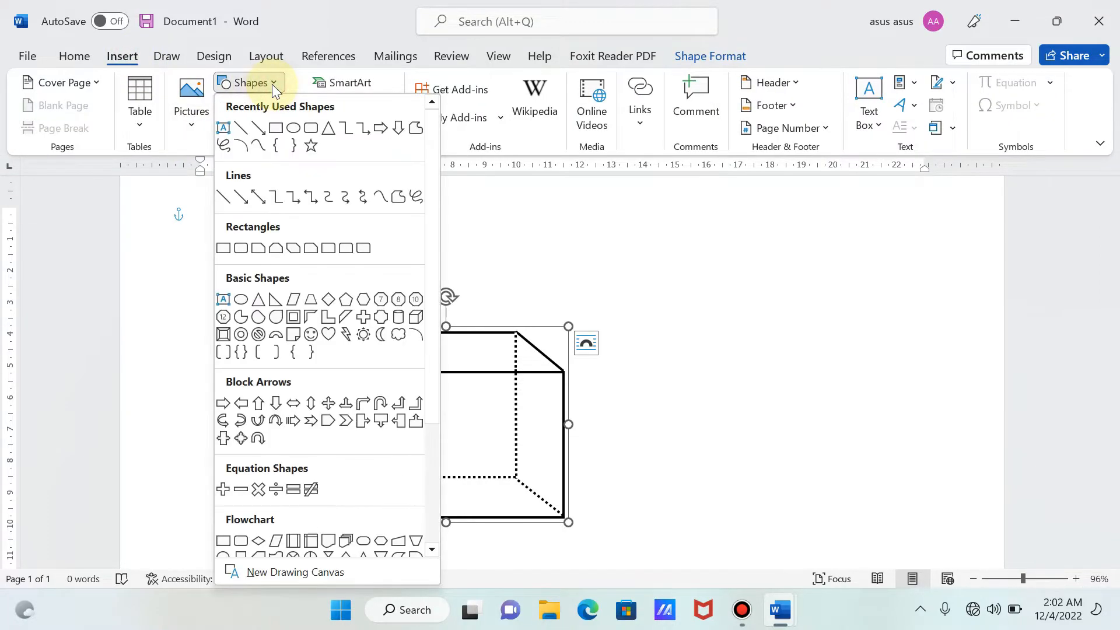
pyautogui.click(239, 130)
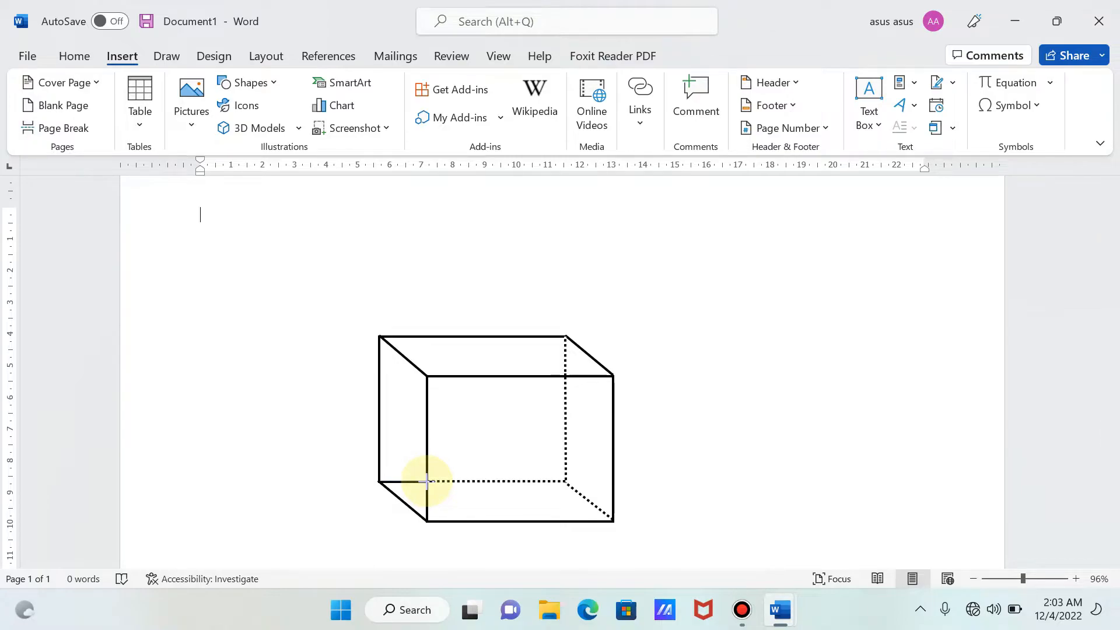
pyautogui.moveTo(379, 482); pyautogui.dragTo(426, 482)
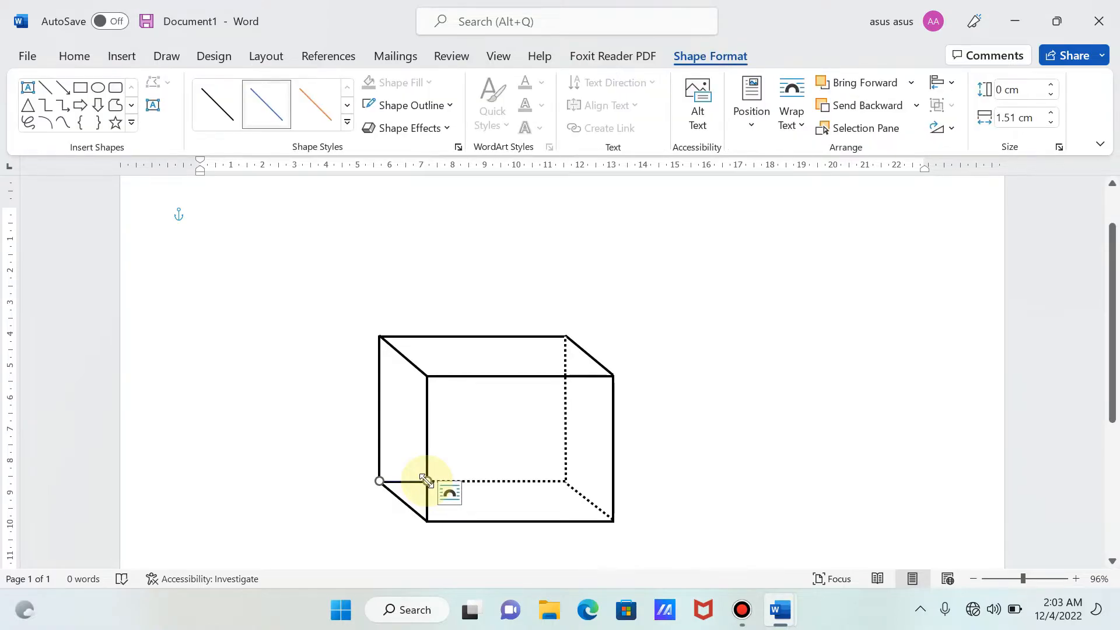
# - Set the short horizontal line's outline to white with a weight of 2¼ pt
pyautogui.click(422, 104)
pyautogui.click(382, 150)
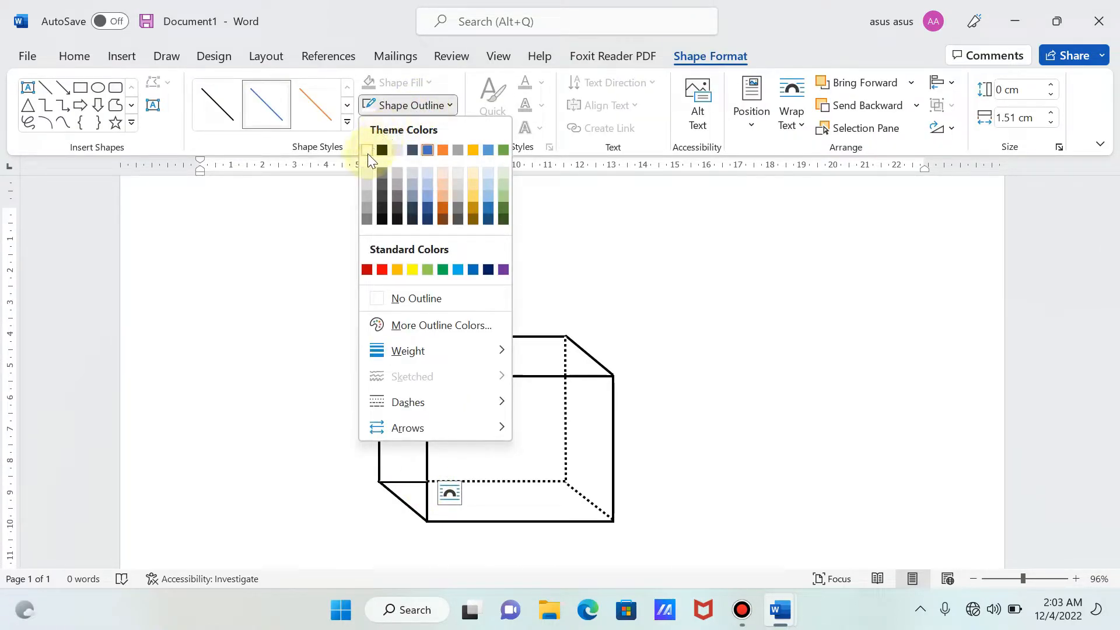
pyautogui.click(399, 110)
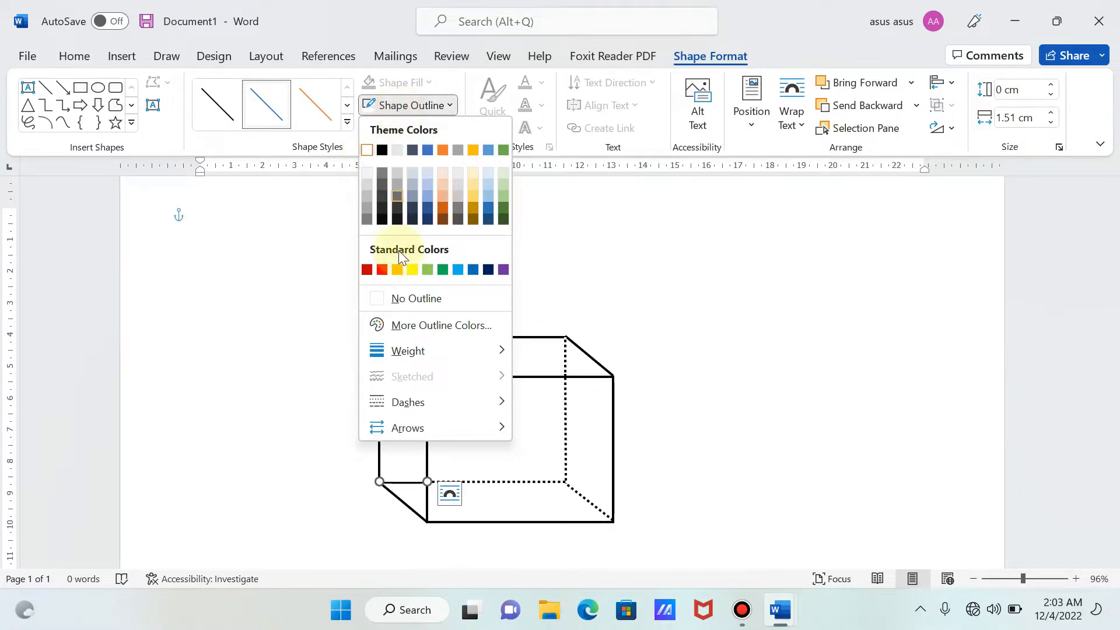
pyautogui.moveTo(403, 351)
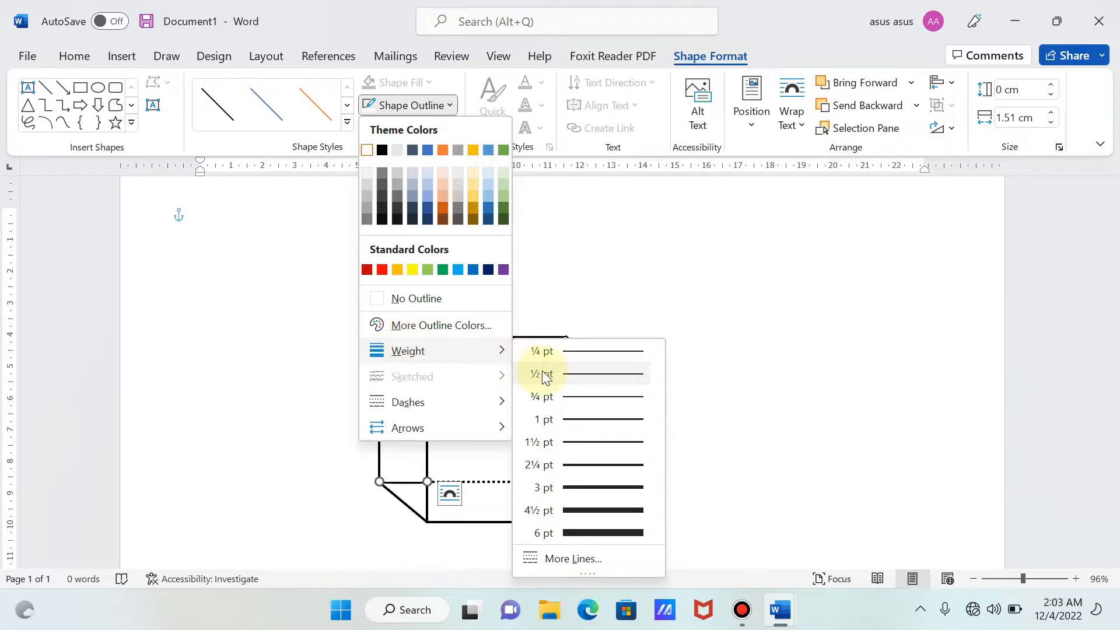
pyautogui.click(611, 466)
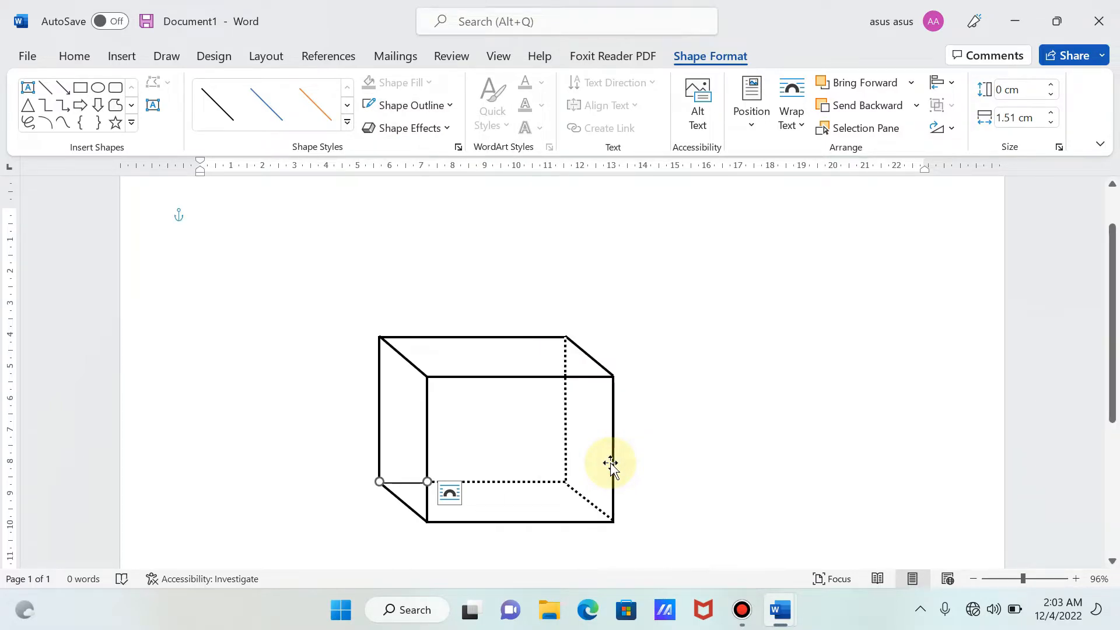
# - Change the short white horizontal line to the first dotted dash style
pyautogui.click(407, 105)
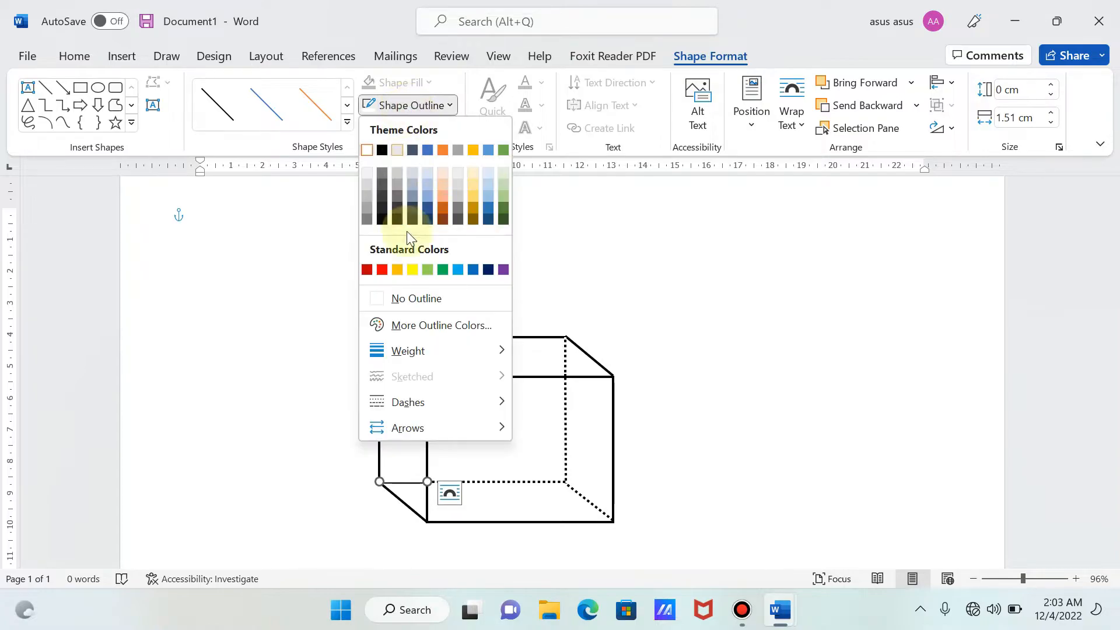
pyautogui.moveTo(424, 404)
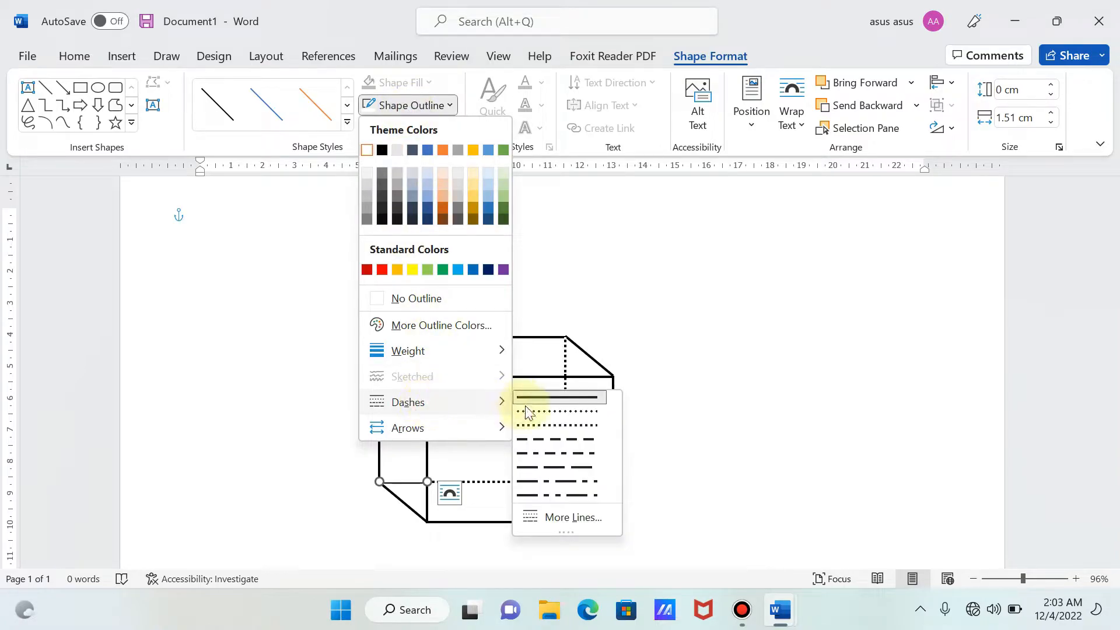
pyautogui.click(544, 412)
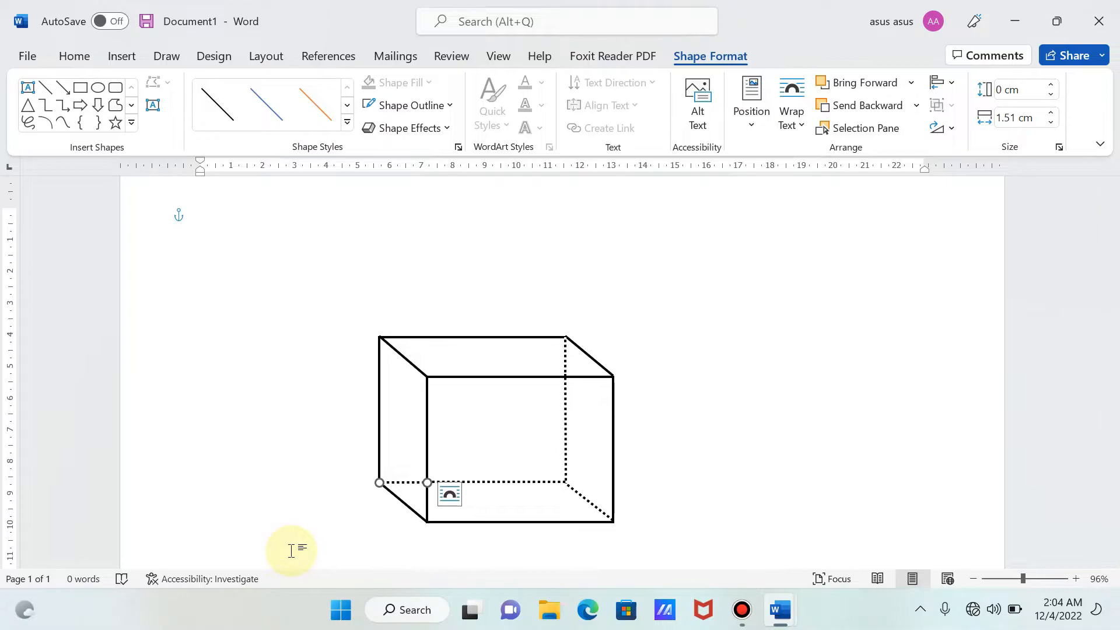
# - Group the white dotted horizontal line with the existing box group and deselect it
pyautogui.click(506, 431)
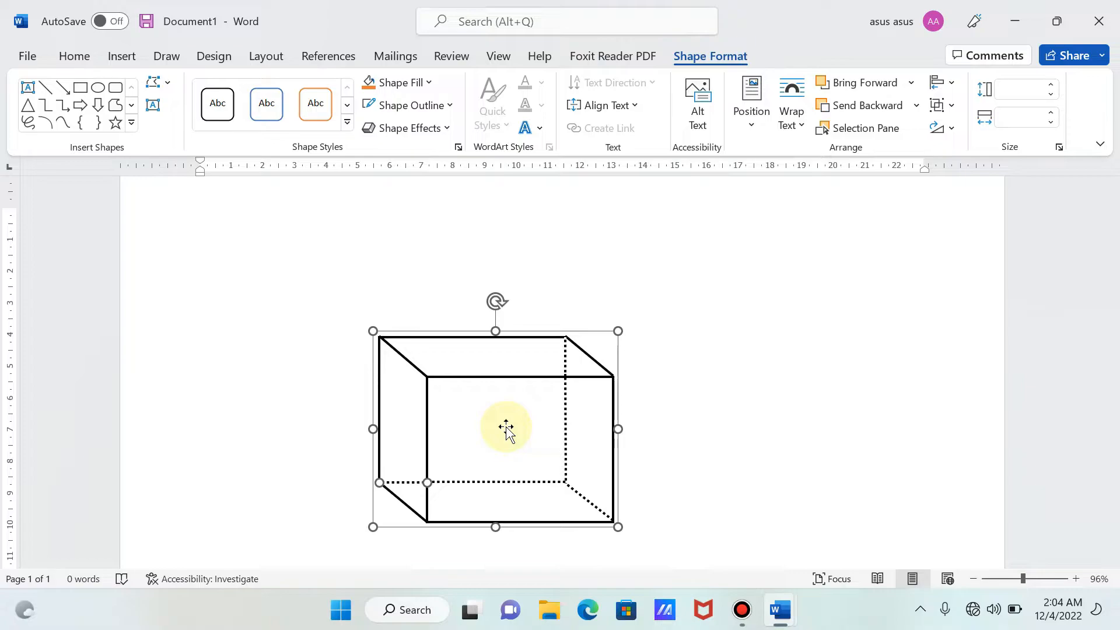
pyautogui.rightClick(506, 431)
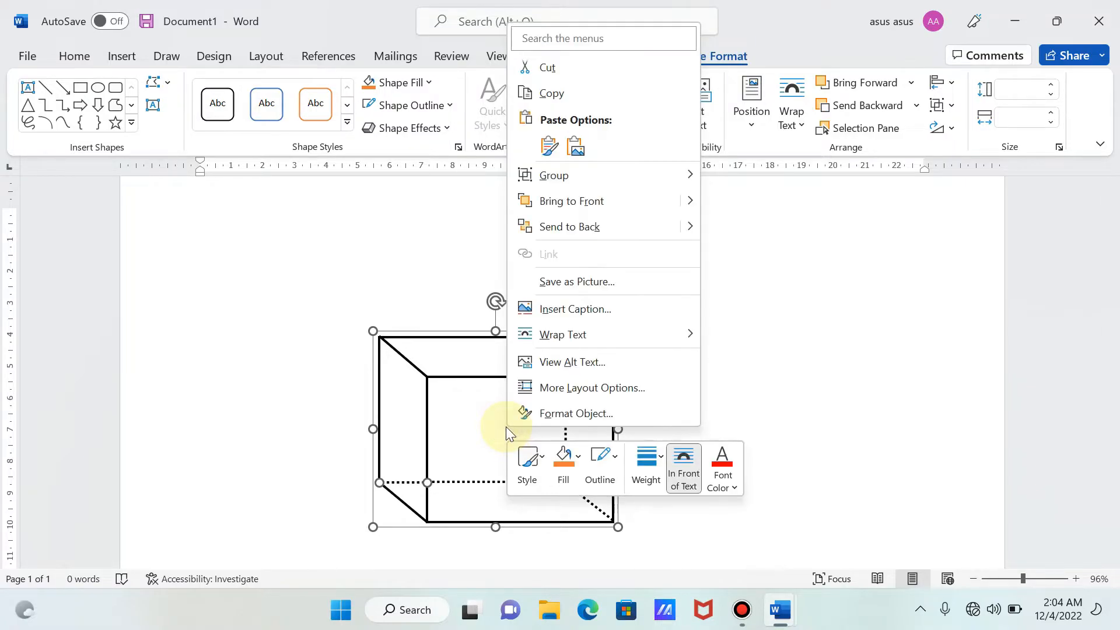
pyautogui.moveTo(645, 175)
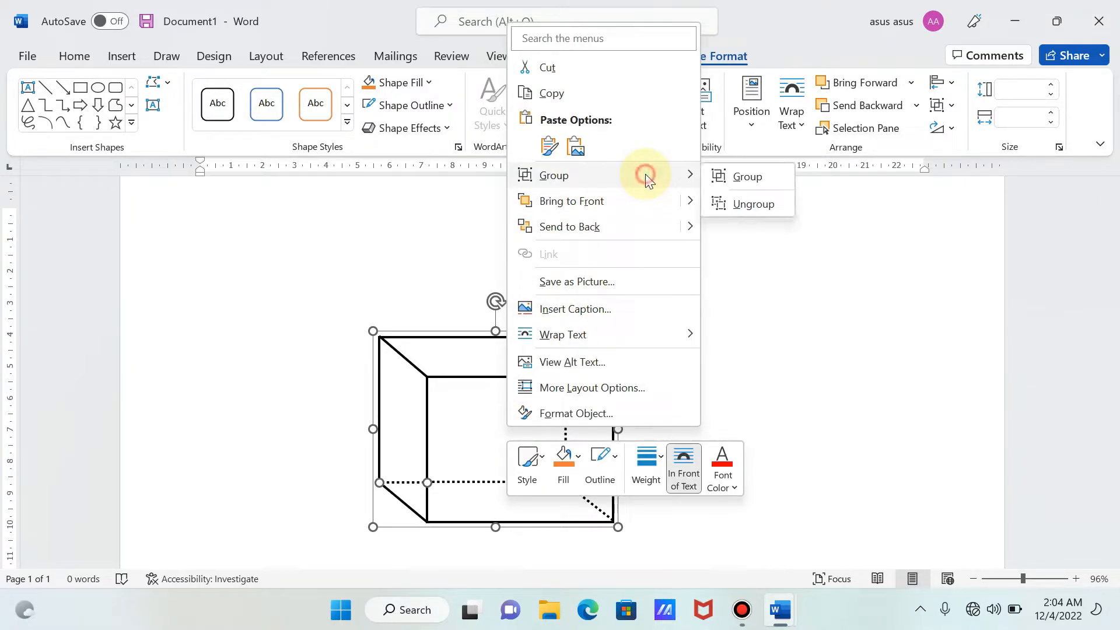
pyautogui.click(745, 181)
pyautogui.click(754, 375)
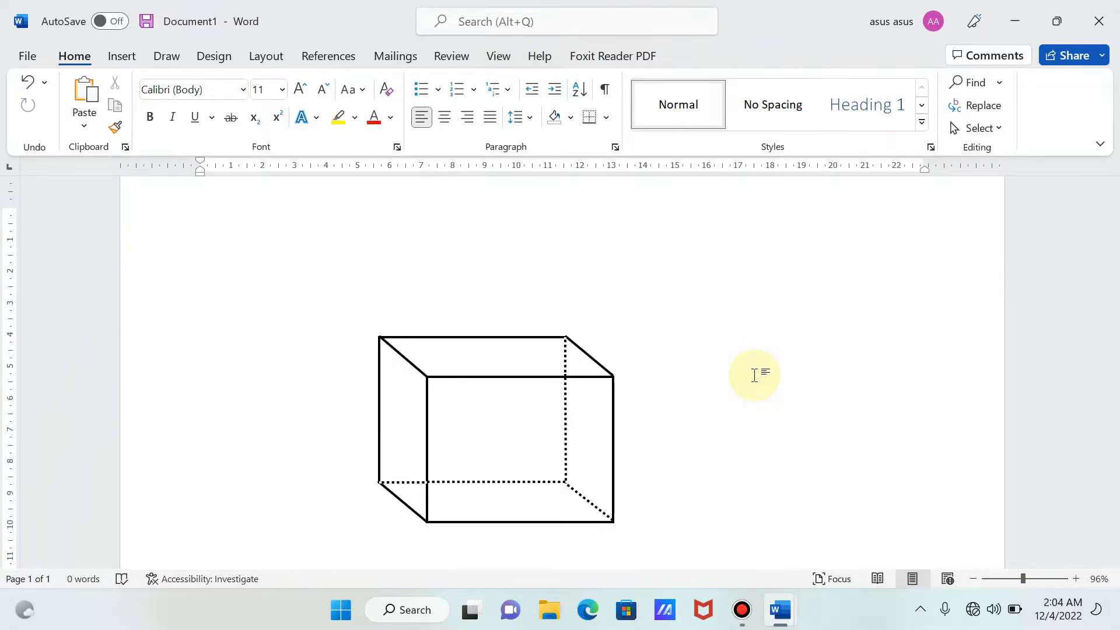
# - Shrink the grouped box to about 3.09 cm high and 3.24 cm wide and move it to the page's upper-left area
pyautogui.click(595, 458)
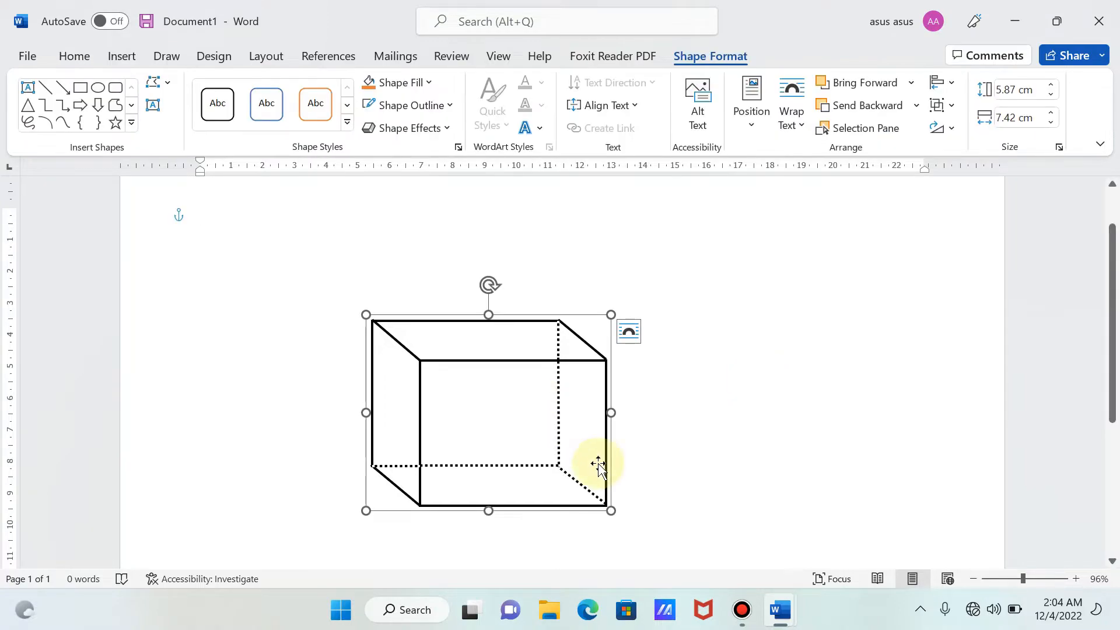
pyautogui.moveTo(611, 511); pyautogui.dragTo(473, 419)
pyautogui.moveTo(382, 356); pyautogui.dragTo(295, 297)
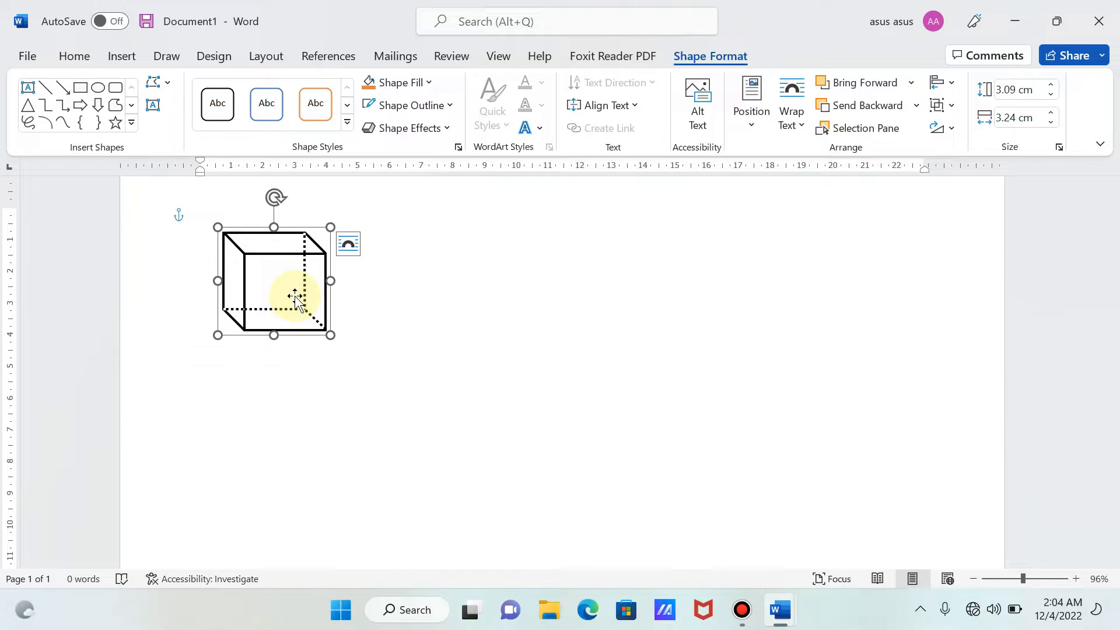
# - Draw an isosceles triangle about 4.2 cm high and 6.2 cm wide in the empty area below and beside the box
pyautogui.click(117, 51)
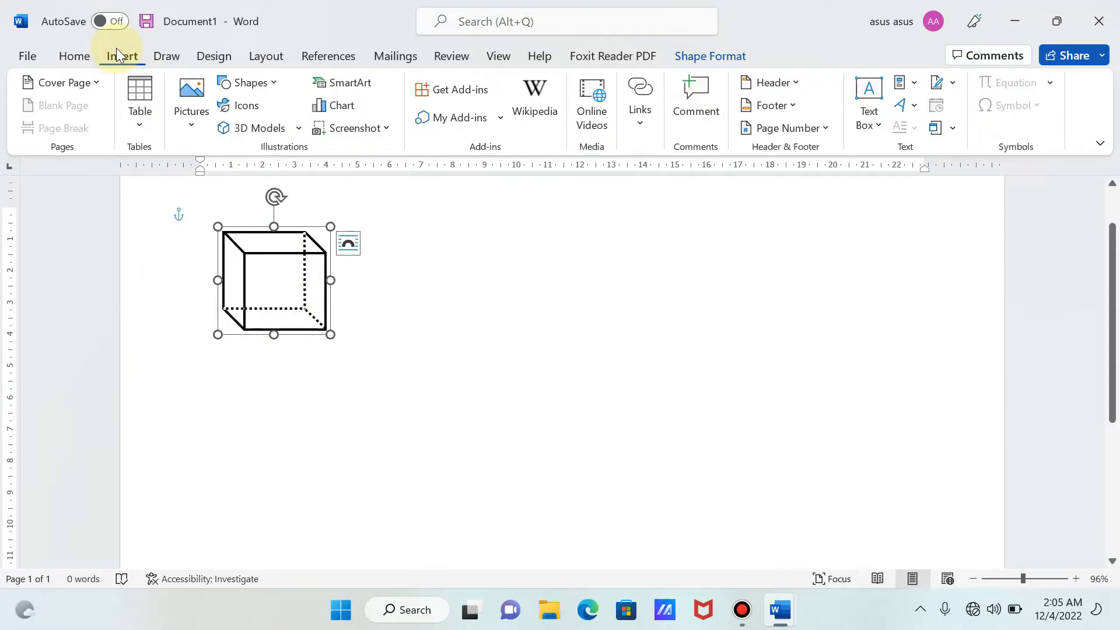
pyautogui.click(272, 89)
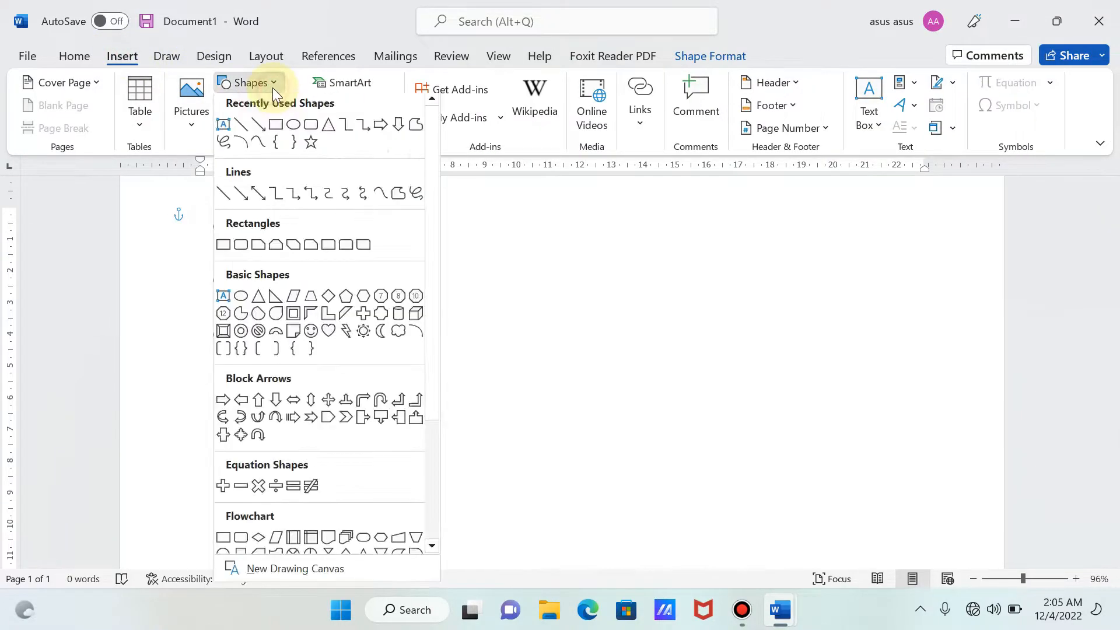
pyautogui.click(327, 132)
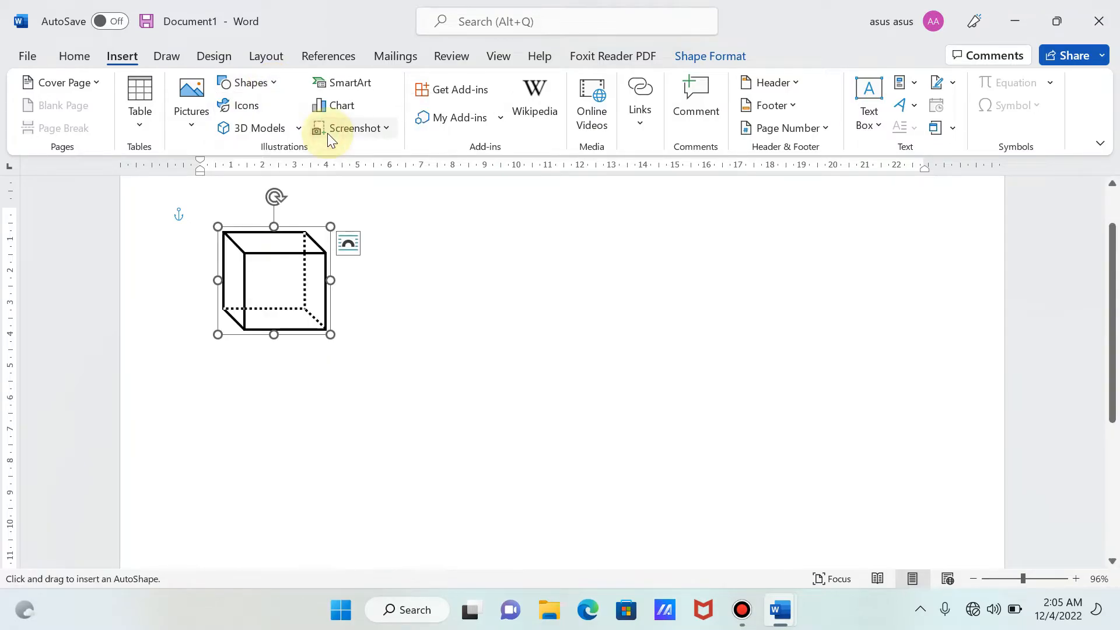
pyautogui.moveTo(530, 371); pyautogui.dragTo(729, 505)
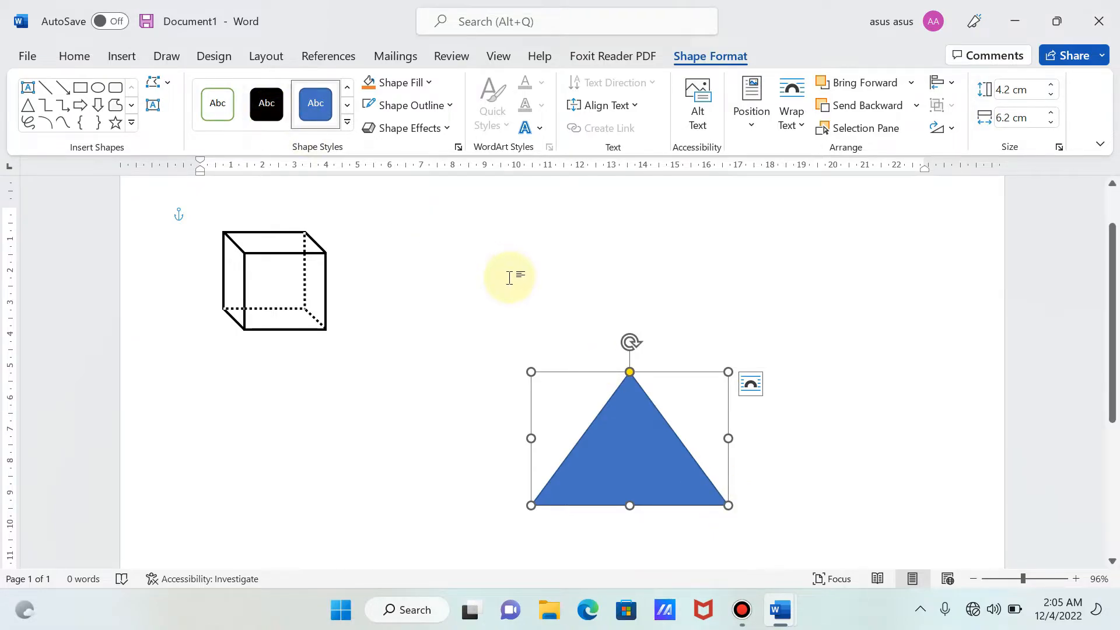
# - Apply the green-outlined, unshaded preset style to the triangle and set its outline to black with a weight of 2¼ pt
pyautogui.click(215, 115)
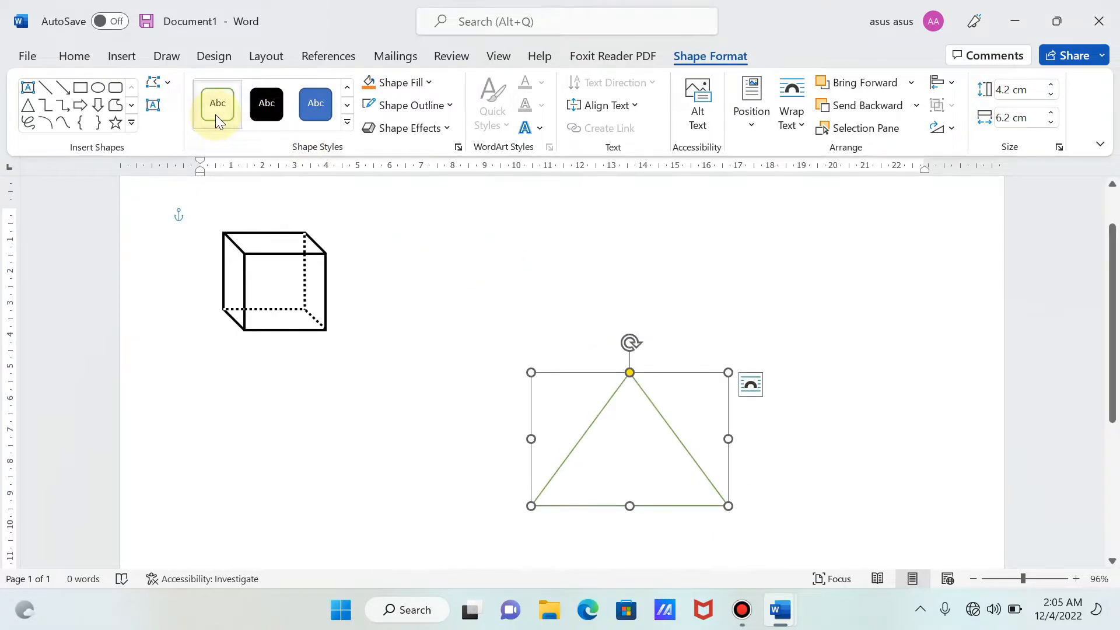
pyautogui.click(410, 105)
pyautogui.click(377, 152)
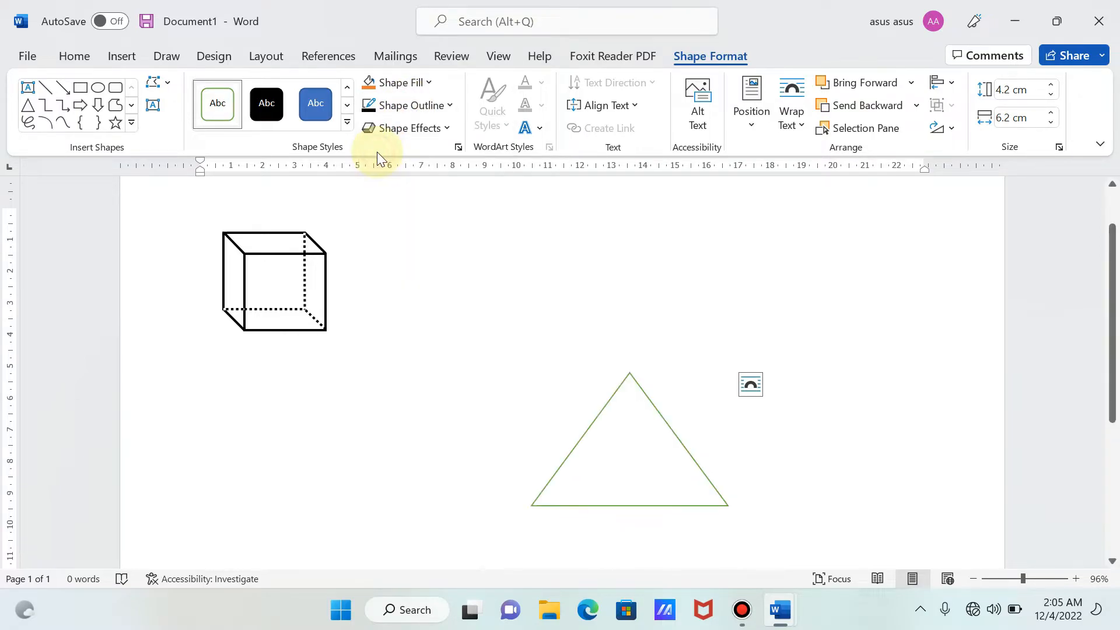
pyautogui.click(422, 107)
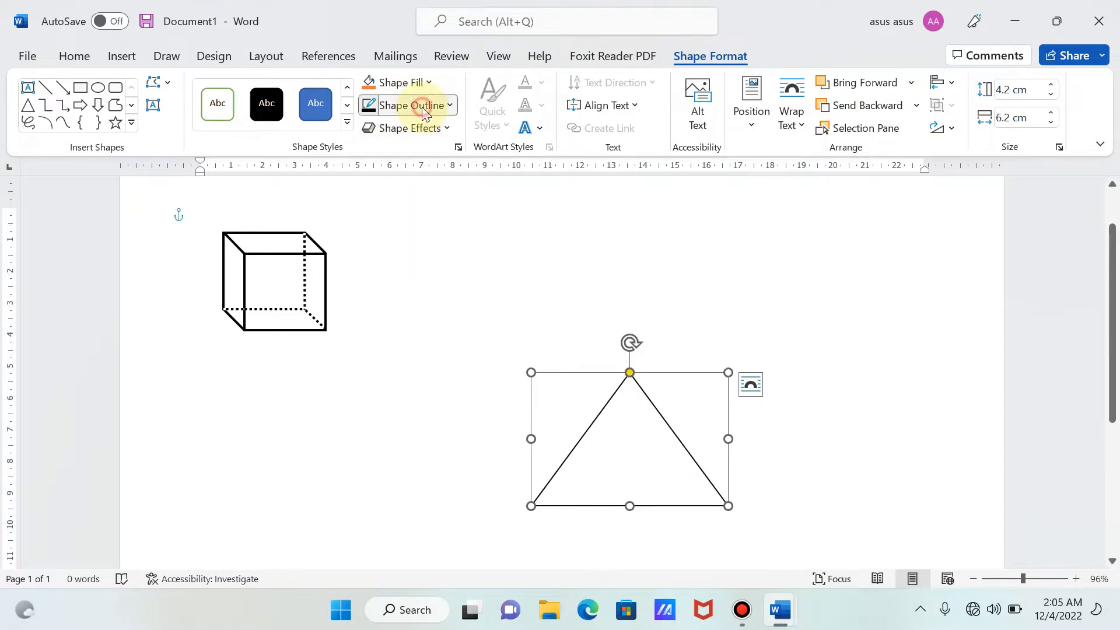
pyautogui.moveTo(434, 344)
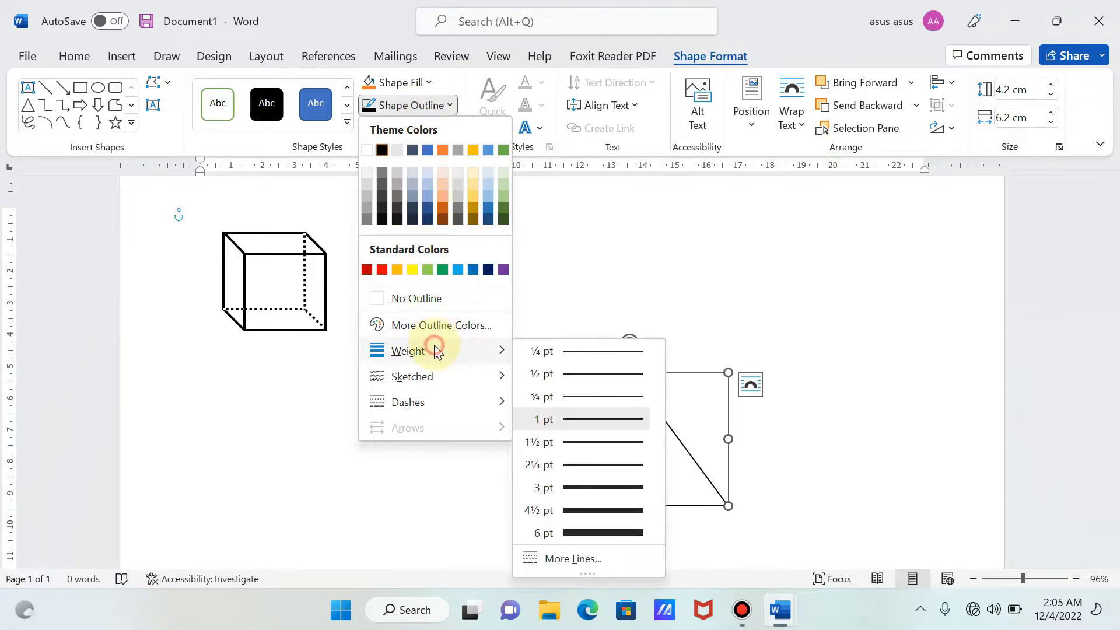
pyautogui.click(580, 465)
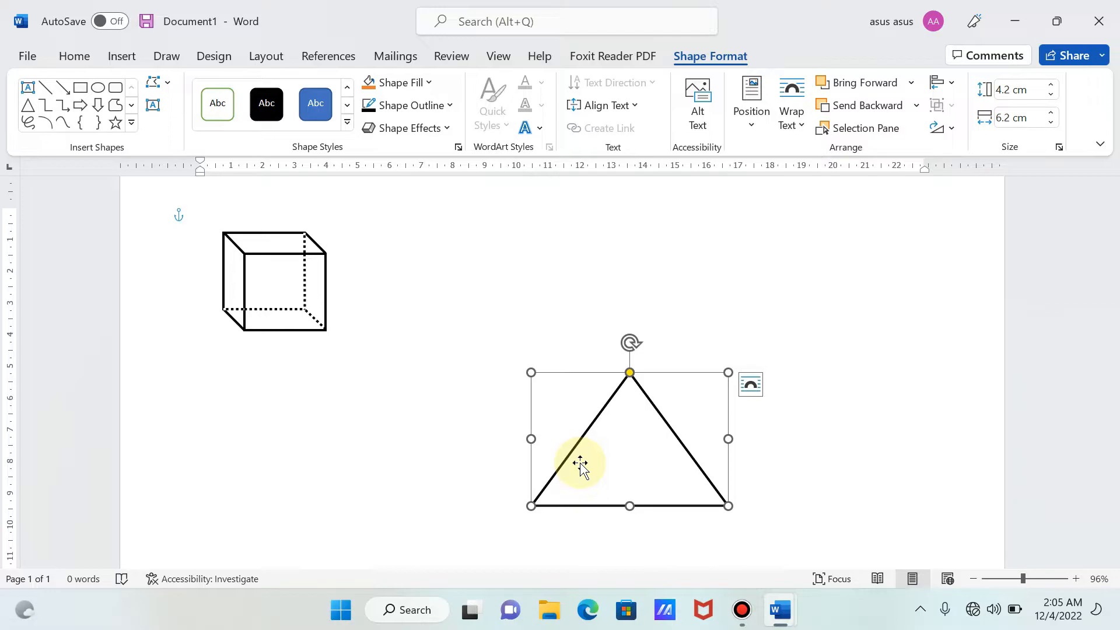
# - Draw a vertical line about 5.1 cm long straight up from the triangle's apex
pyautogui.click(125, 60)
pyautogui.click(262, 89)
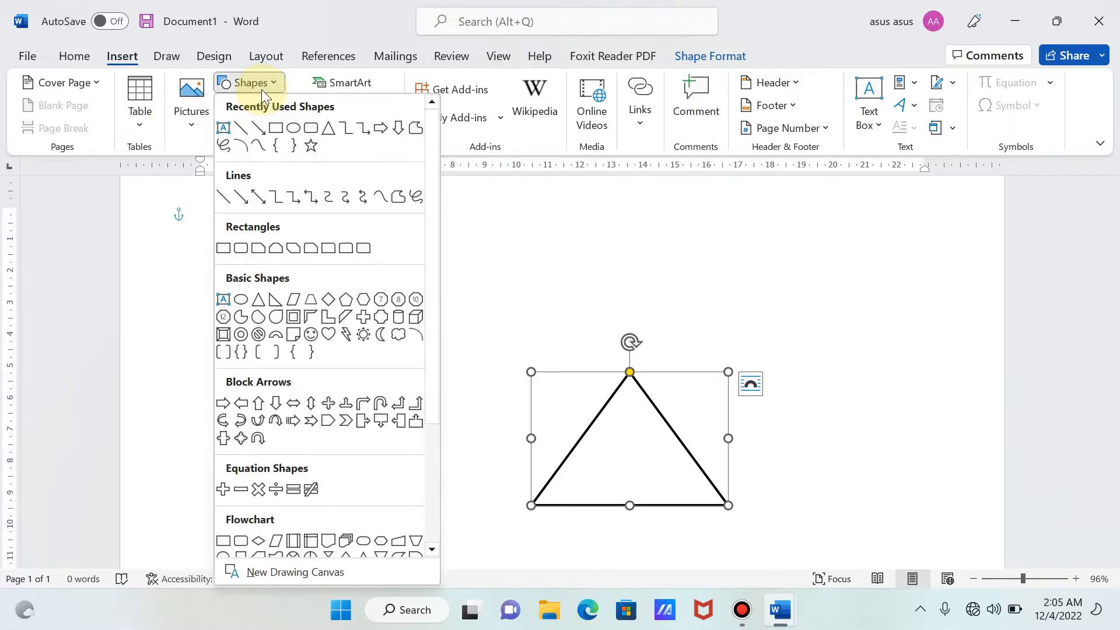
pyautogui.click(243, 128)
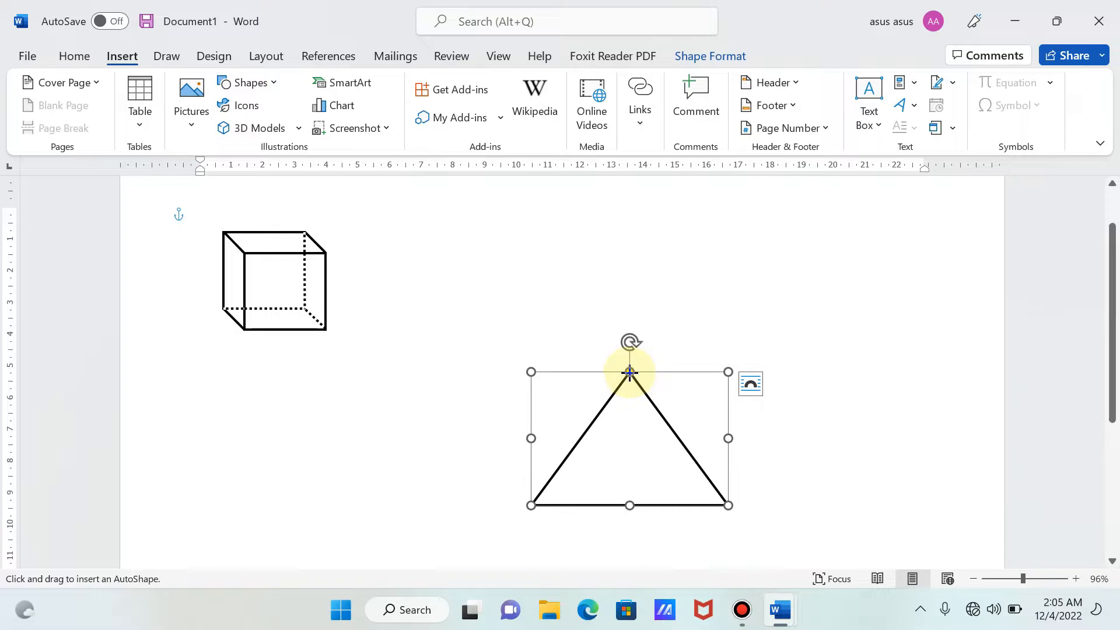
pyautogui.moveTo(629, 372); pyautogui.dragTo(630, 211)
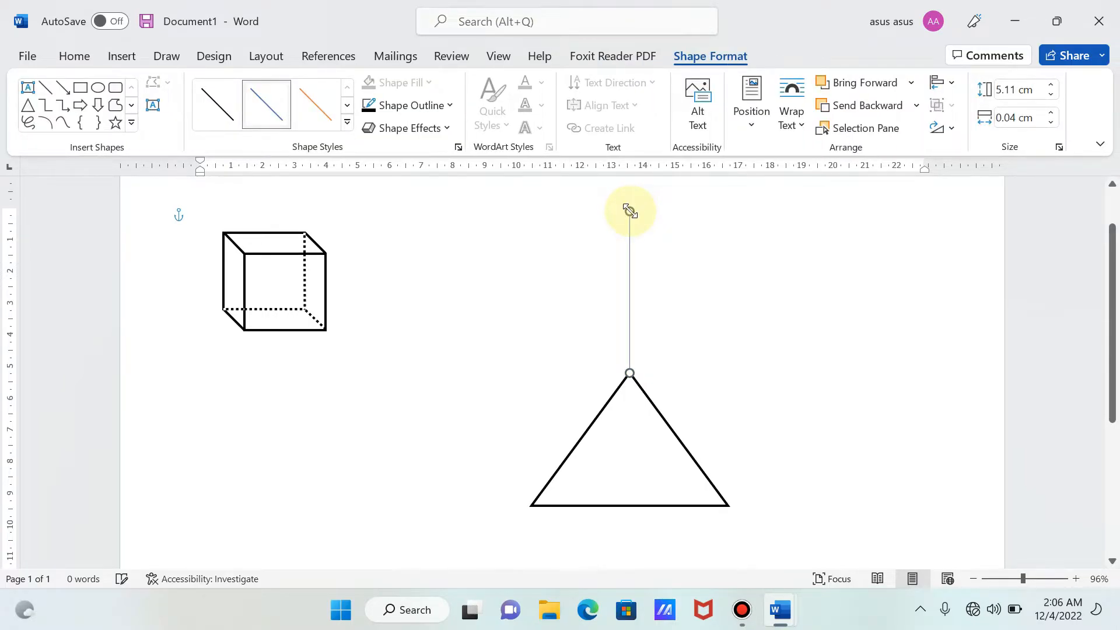
# - Set the vertical line's outline to black with a weight of 2¼ pt
pyautogui.click(415, 111)
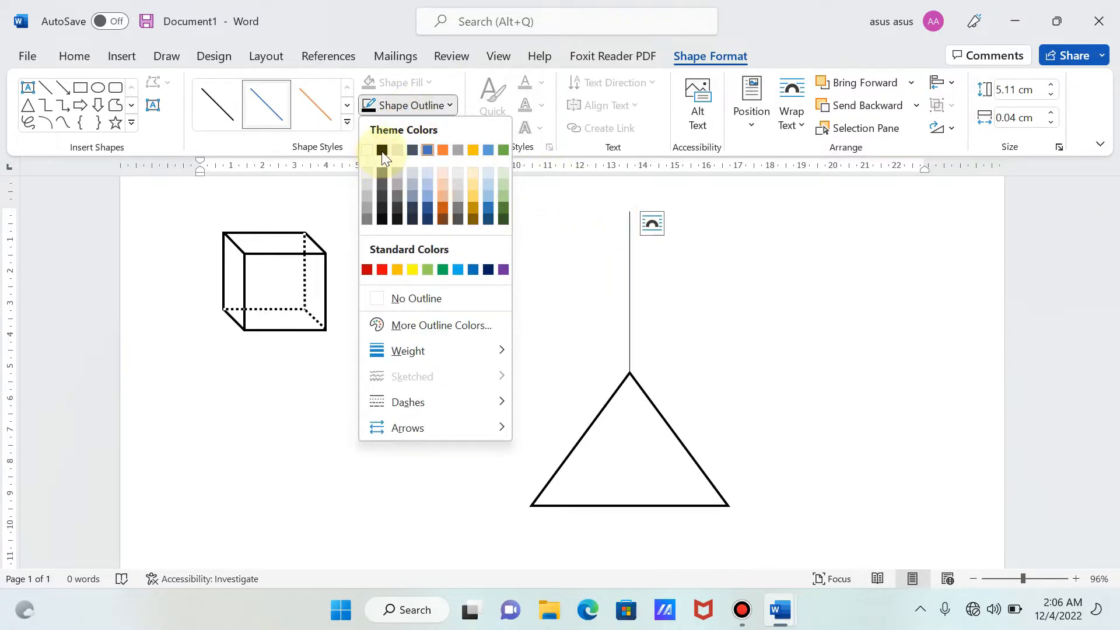
pyautogui.click(382, 150)
pyautogui.click(393, 107)
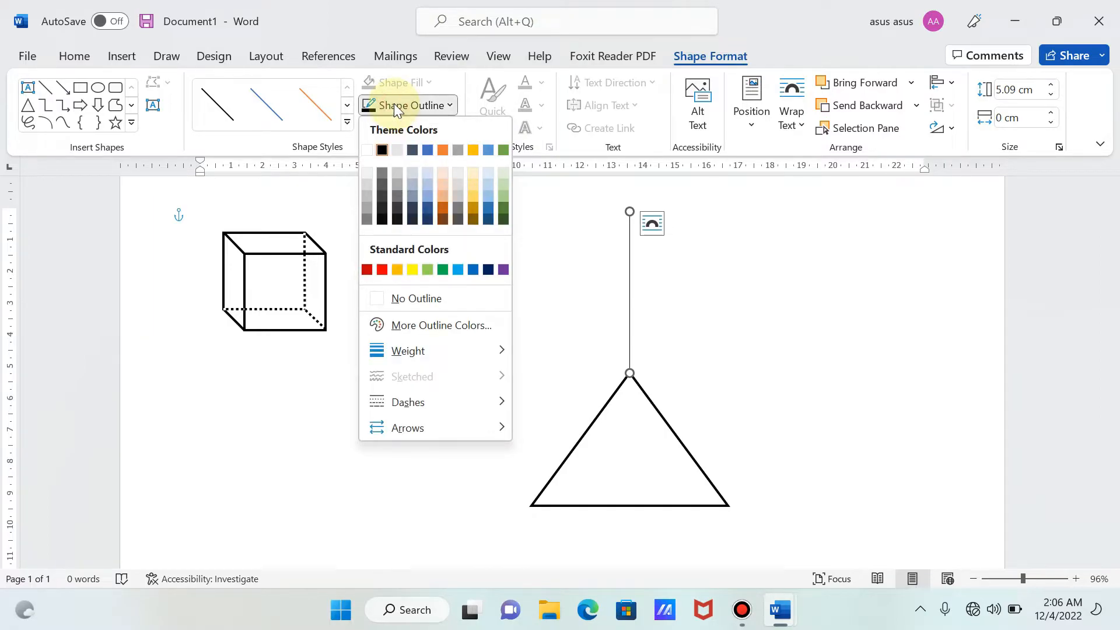
pyautogui.moveTo(417, 348)
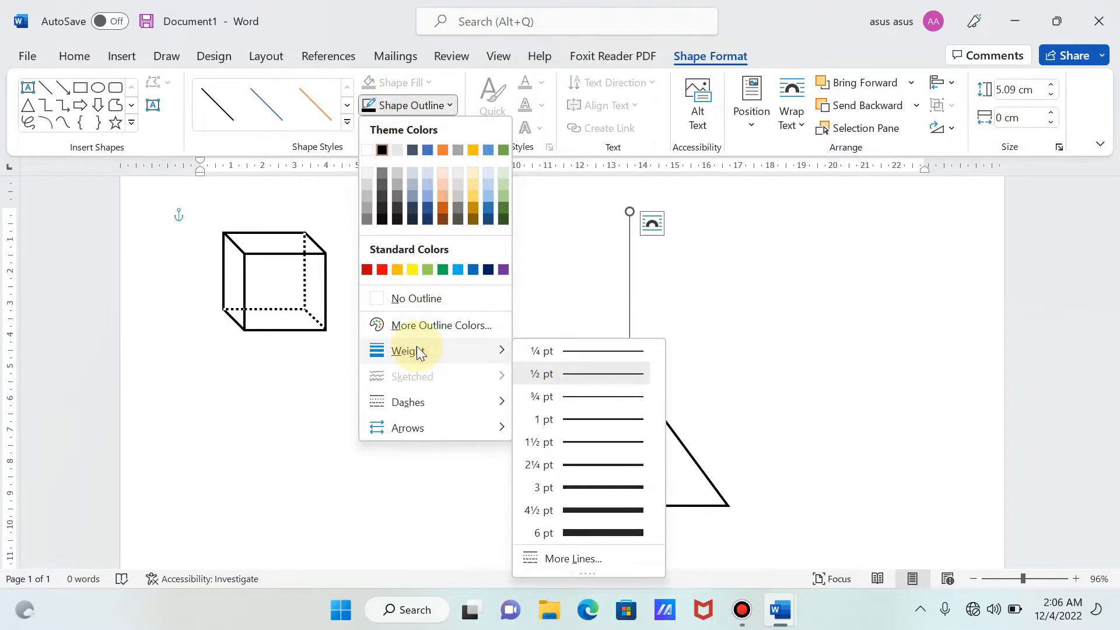
pyautogui.click(588, 465)
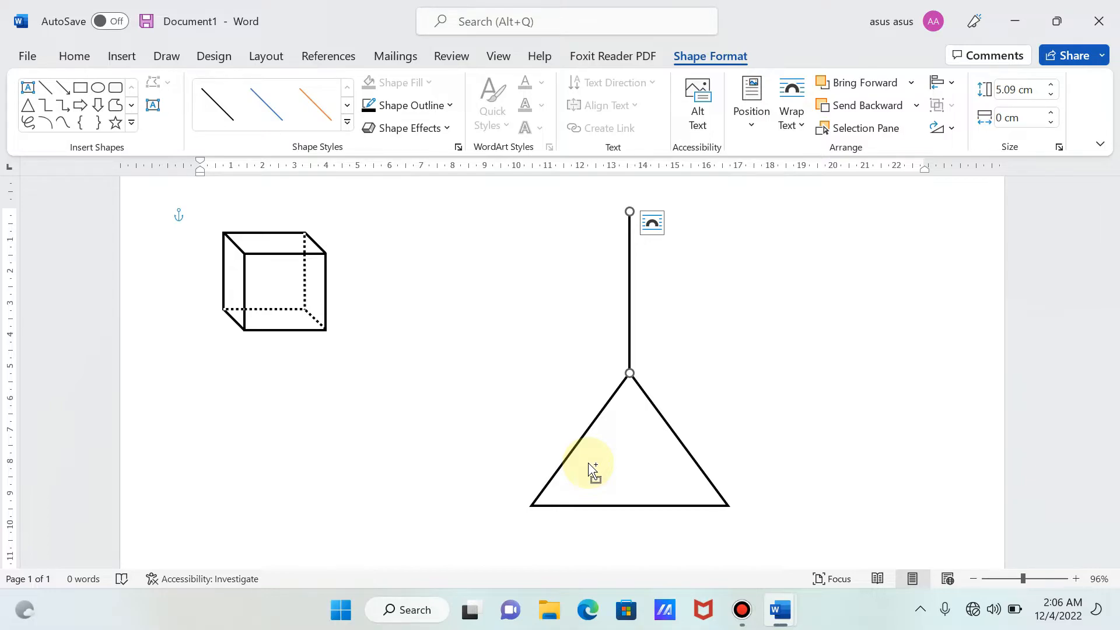
# - Group the vertical line with the triangle and move the group slightly down and to the right
pyautogui.click(642, 461)
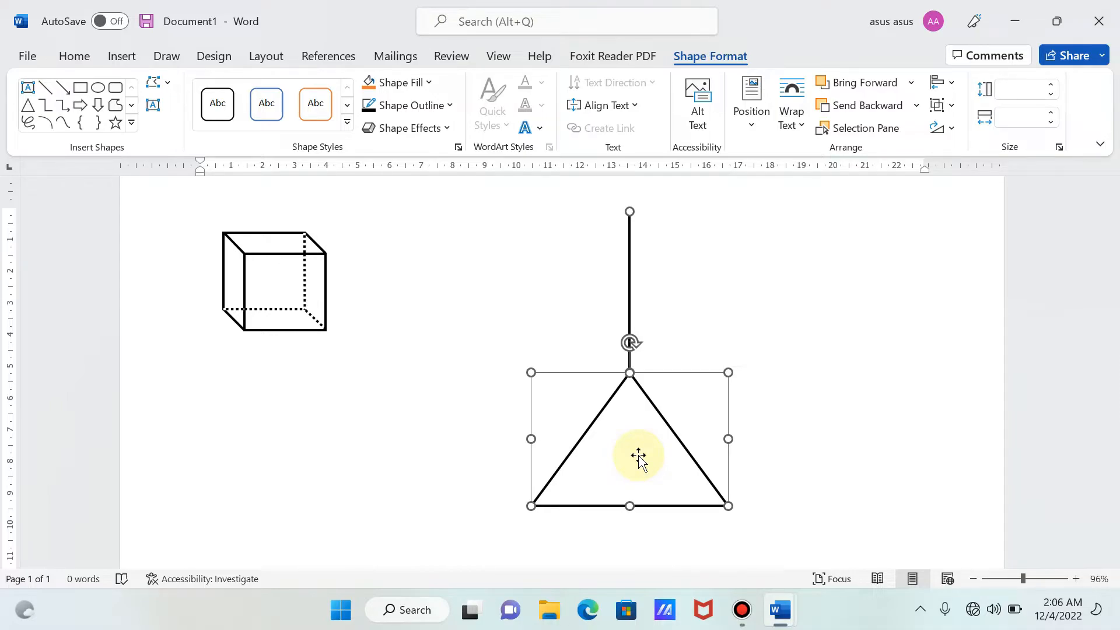
pyautogui.rightClick(638, 456)
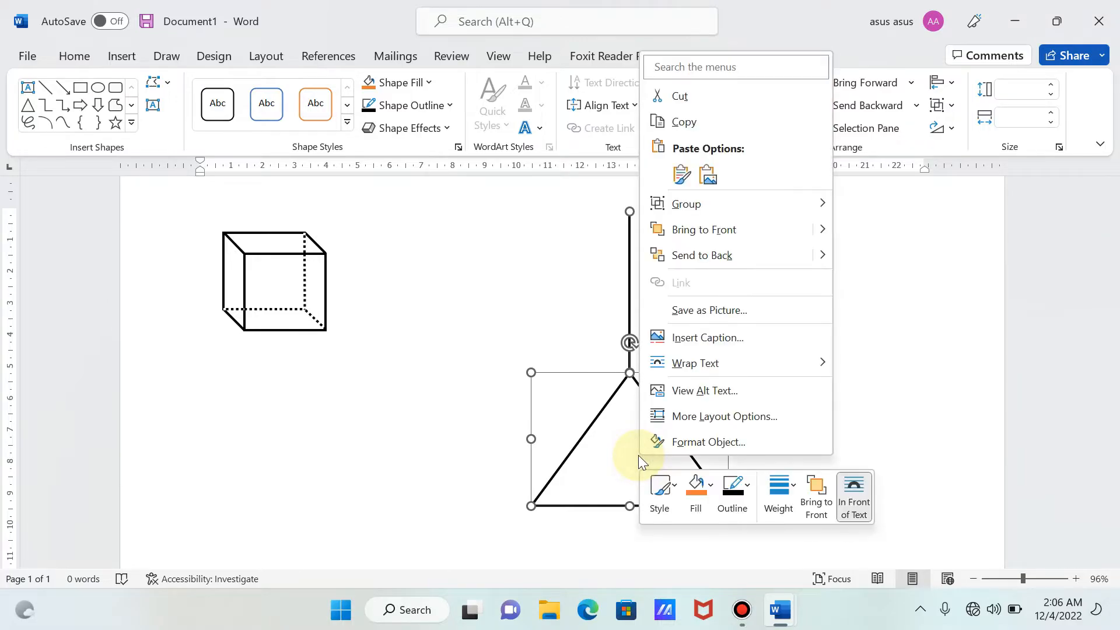
pyautogui.moveTo(732, 208)
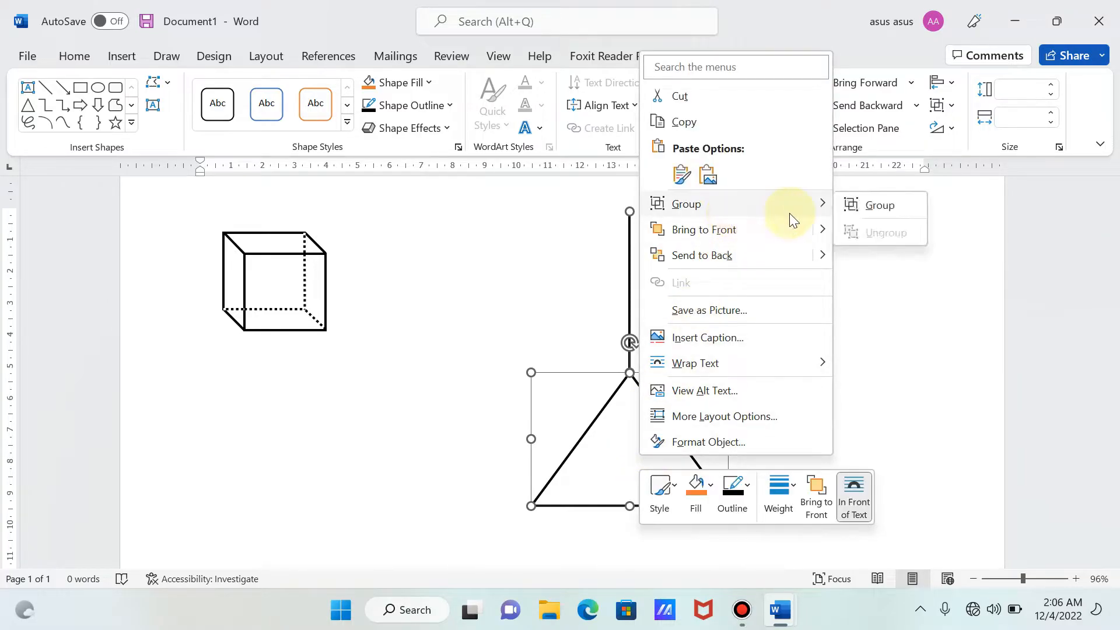
pyautogui.click(873, 214)
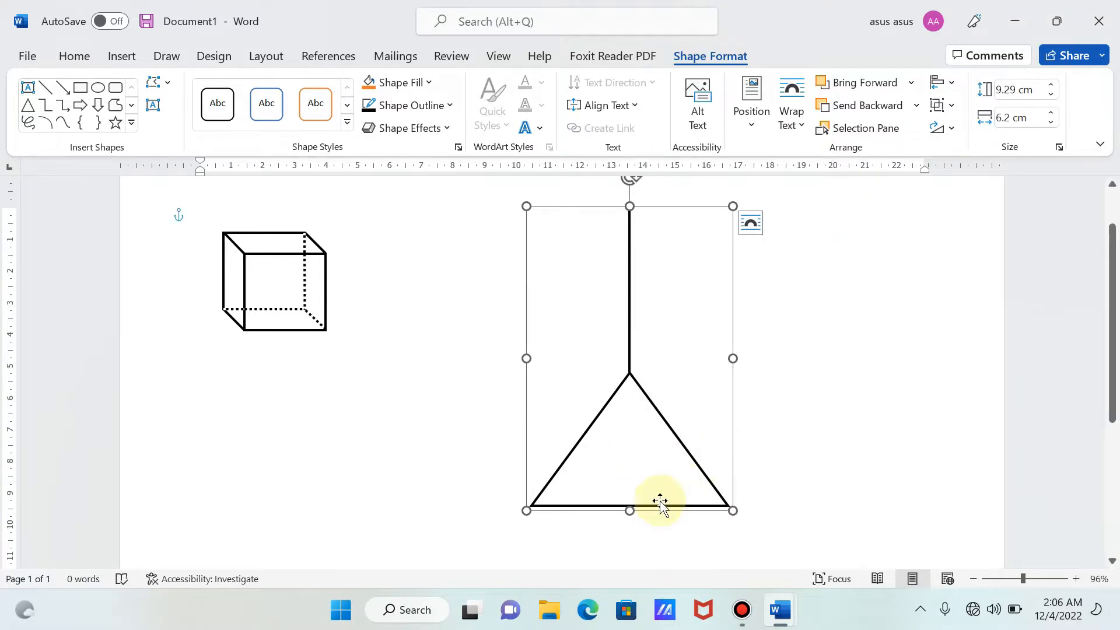
pyautogui.moveTo(655, 500); pyautogui.dragTo(693, 521)
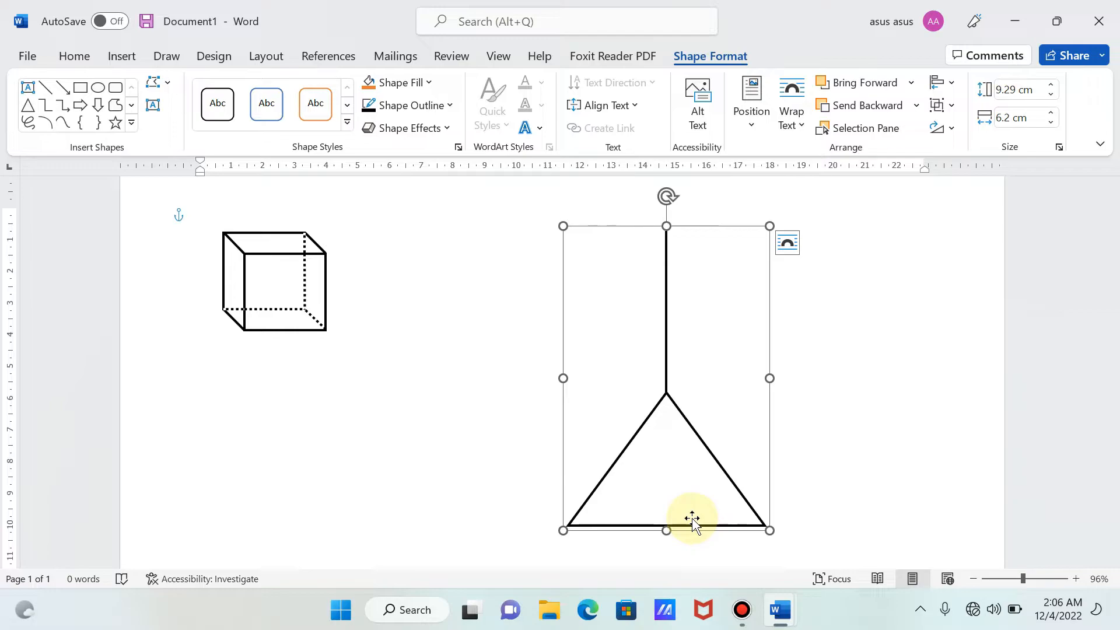
# - Draw a slanted line about 9.35 cm high and 3.09 cm wide from the triangle's left base corner to the vertical line's upper end
pyautogui.click(131, 54)
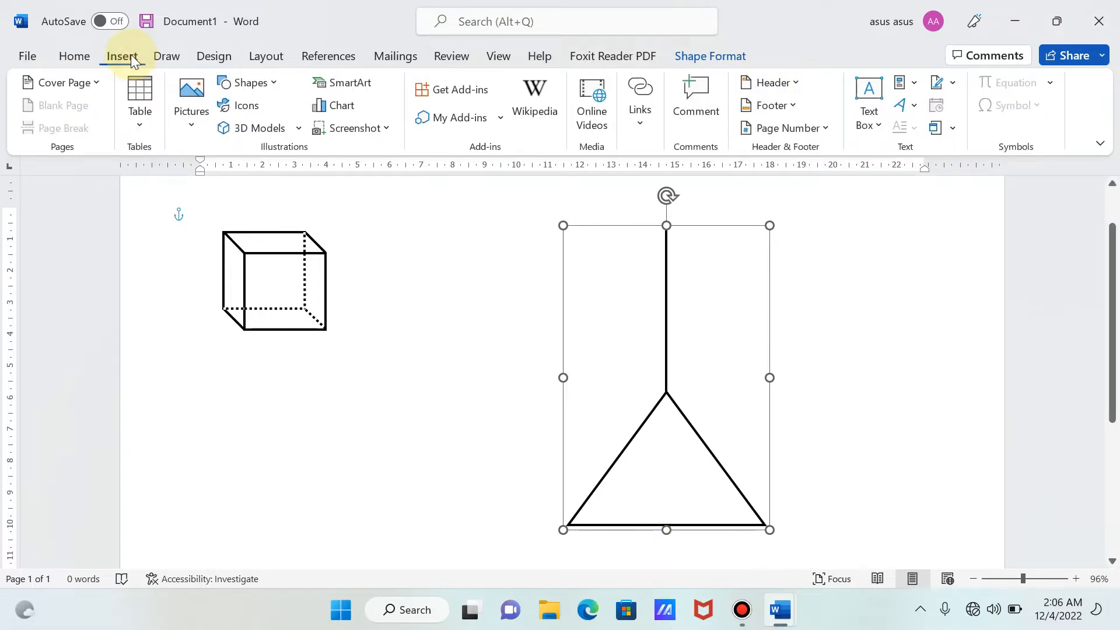
pyautogui.click(271, 89)
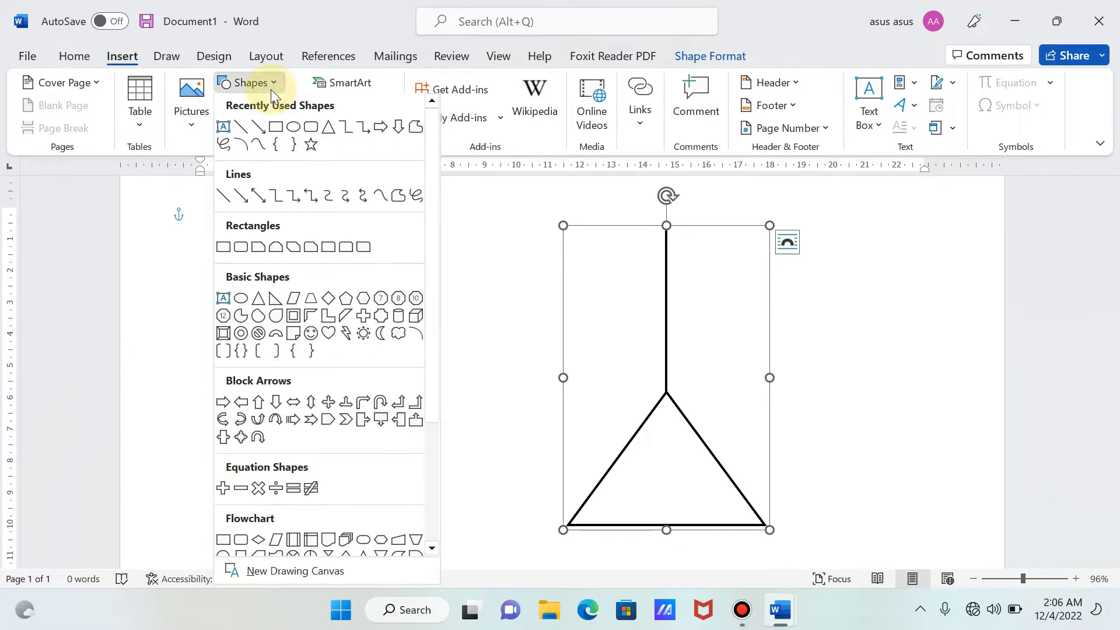
pyautogui.click(245, 123)
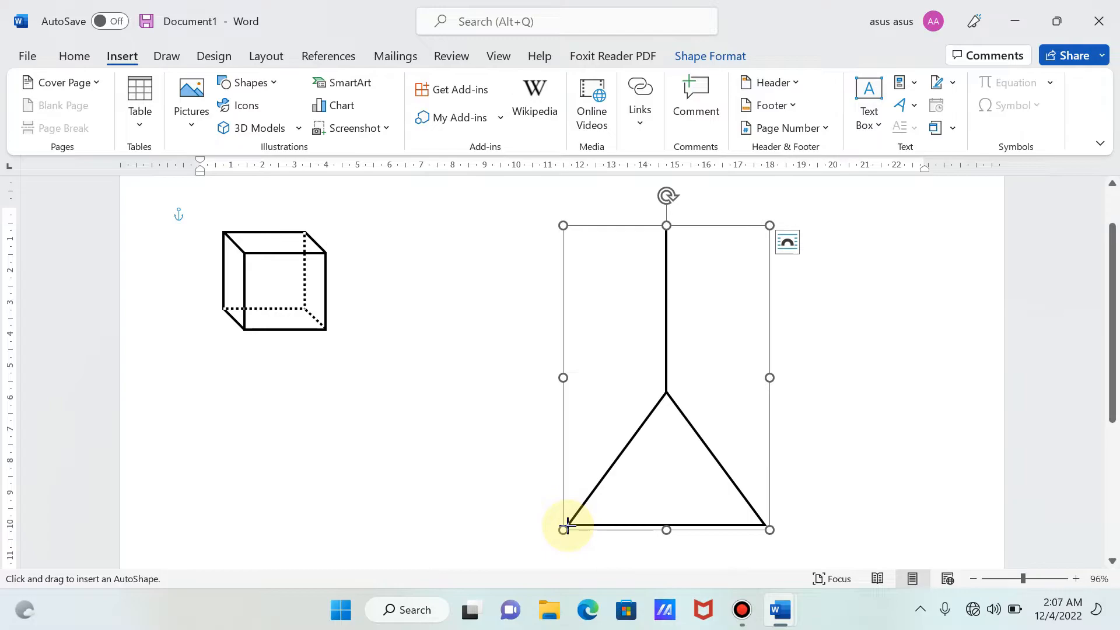
pyautogui.moveTo(566, 525)
pyautogui.mouseDown()
pyautogui.moveTo(655, 323)
pyautogui.moveTo(666, 229)
pyautogui.mouseUp()
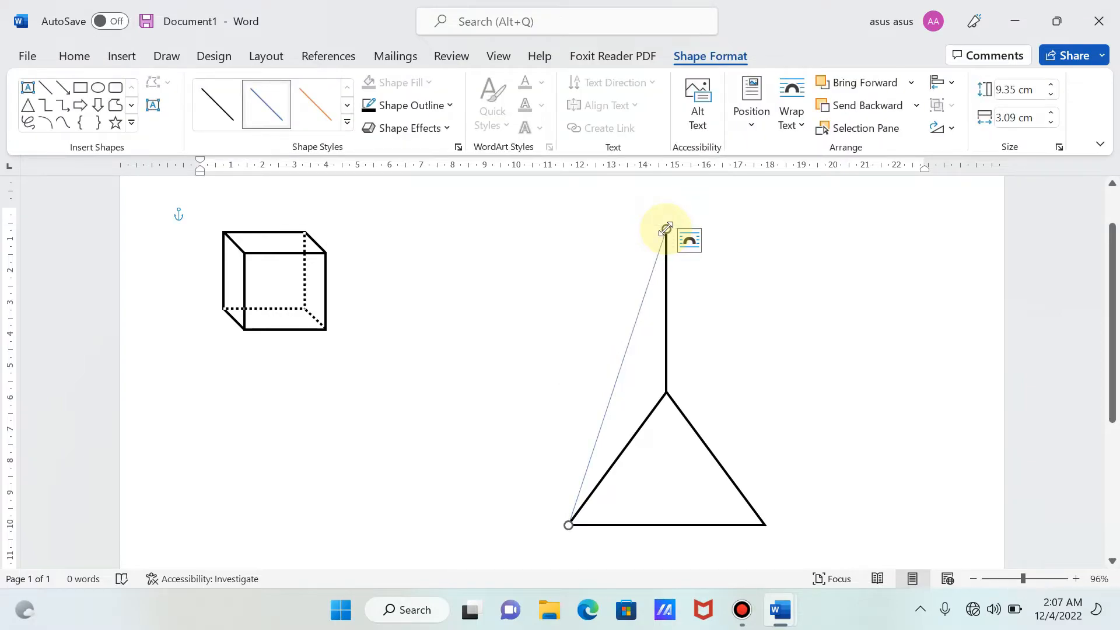
# - Set the slanted line's outline to black with a weight of 2¼ pt
pyautogui.click(423, 105)
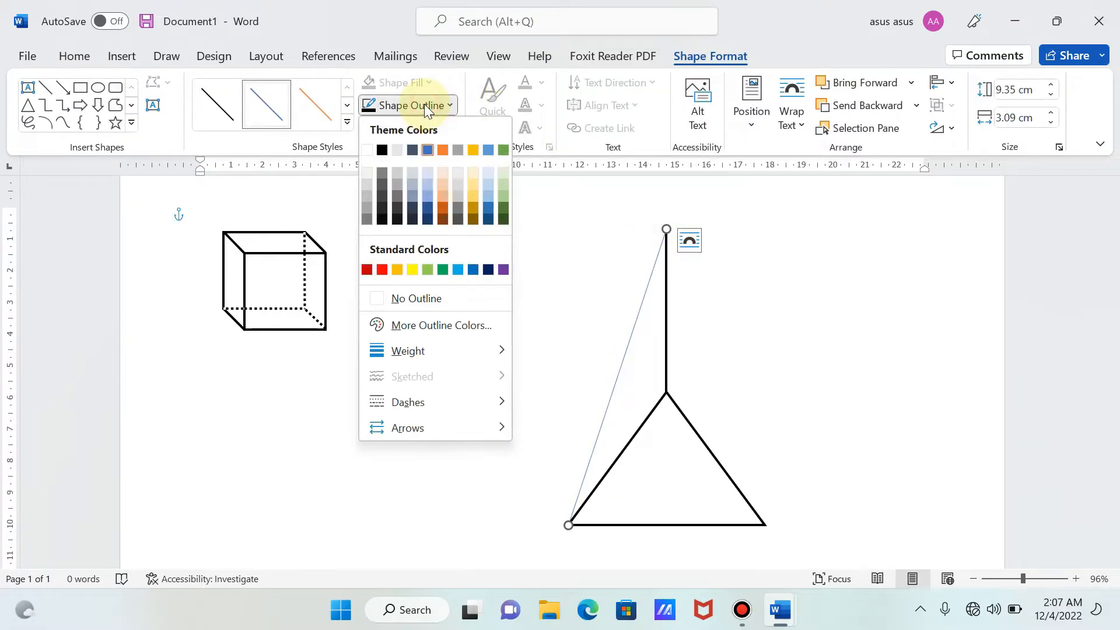
pyautogui.click(382, 150)
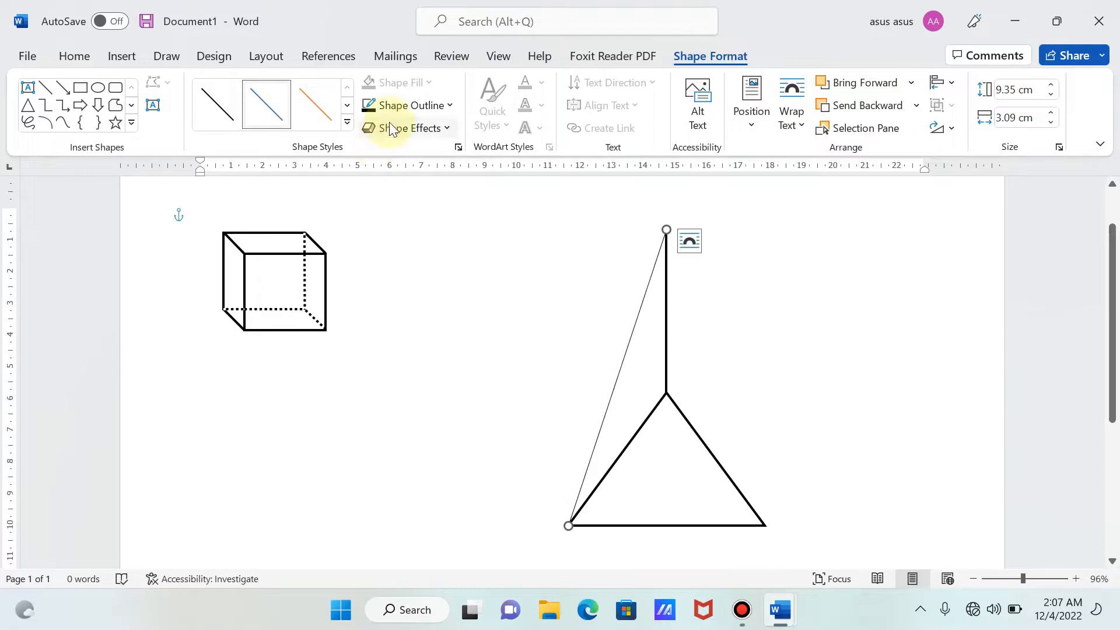
pyautogui.click(398, 105)
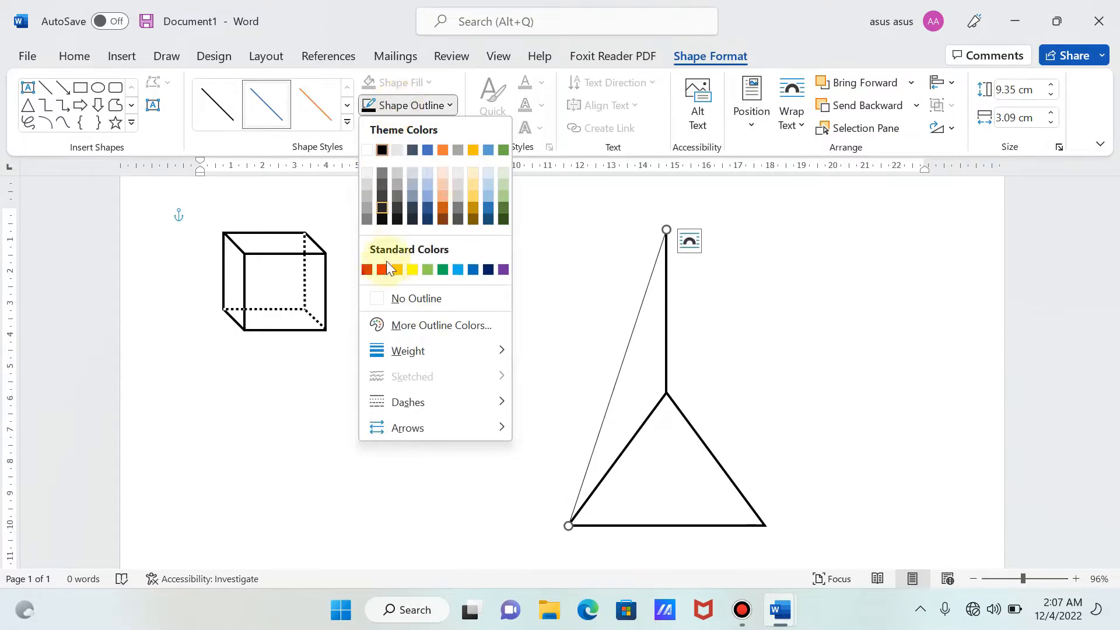
pyautogui.moveTo(400, 350)
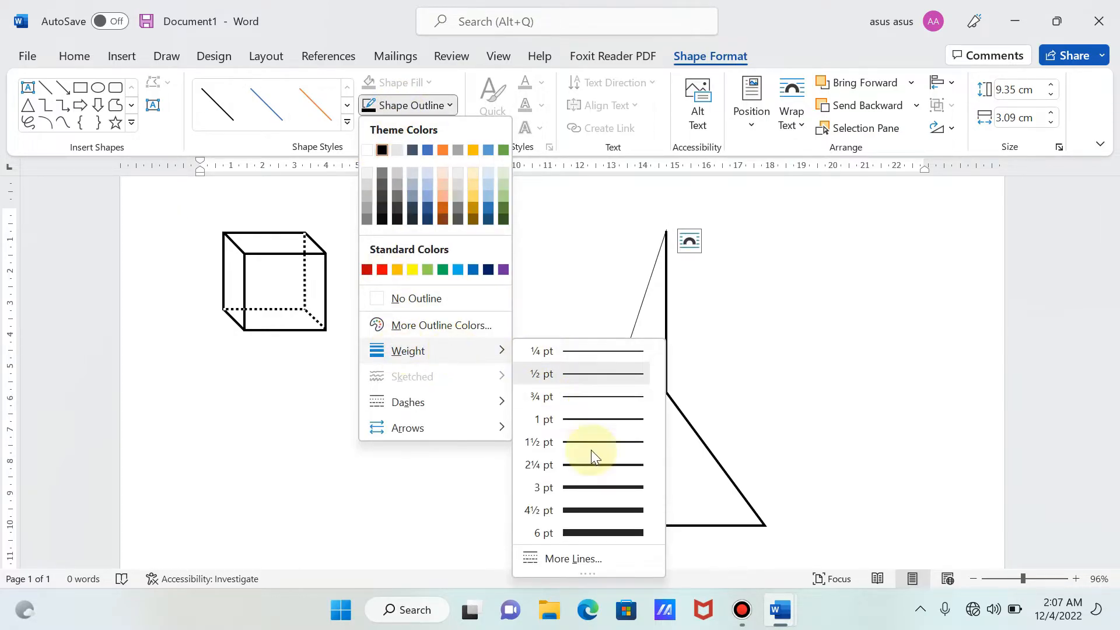
pyautogui.click(595, 472)
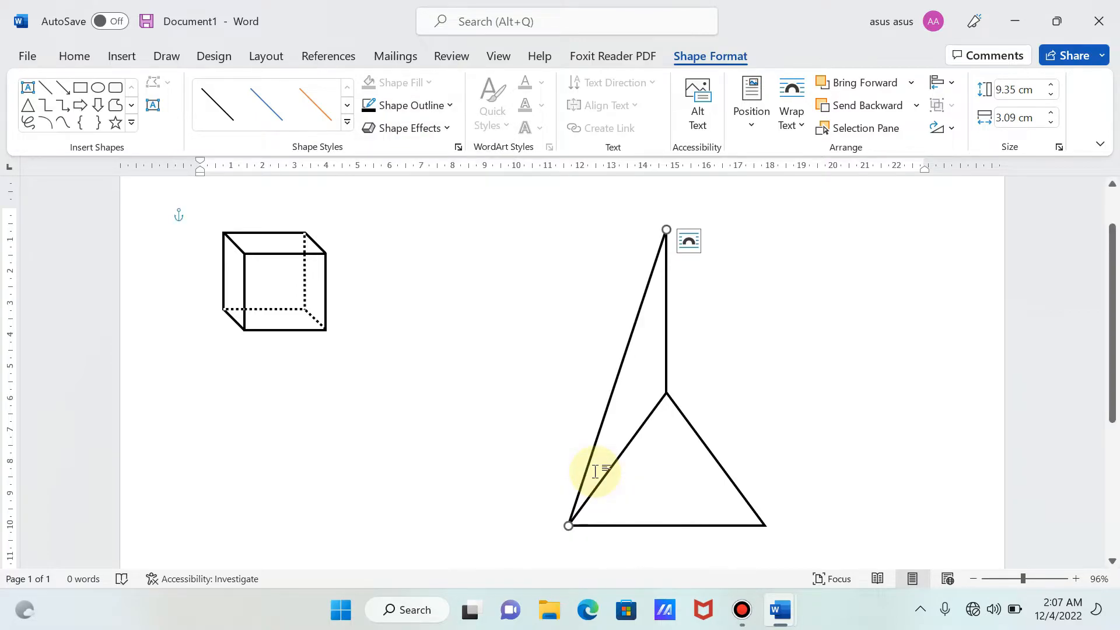
# - Group the slanted line with the existing triangle and vertical line group
pyautogui.click(655, 494)
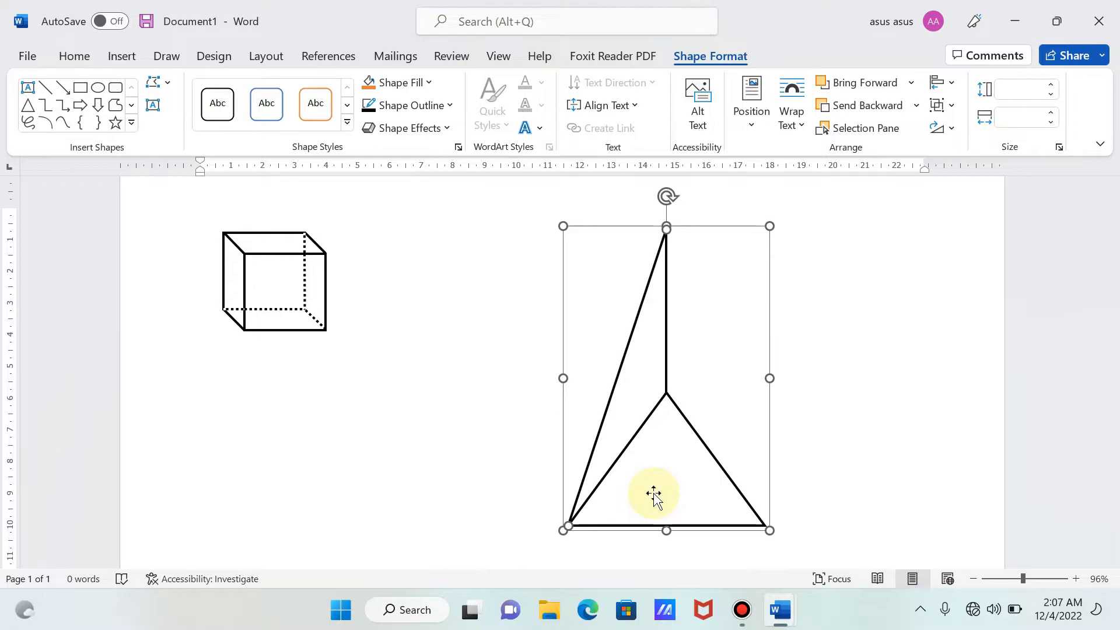
pyautogui.rightClick(654, 494)
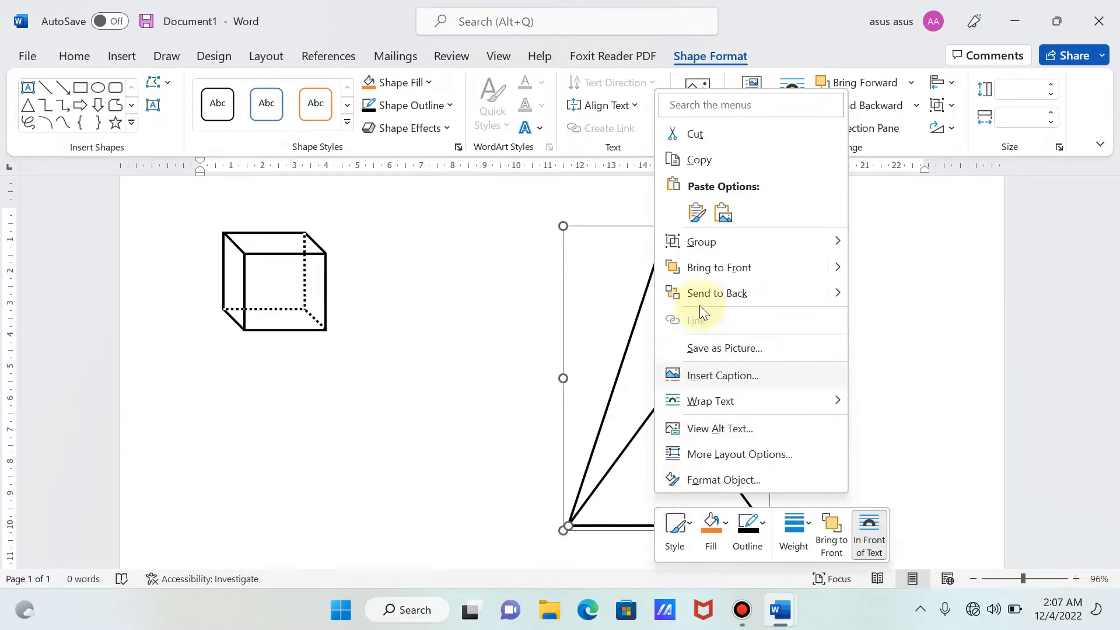
pyautogui.moveTo(732, 241)
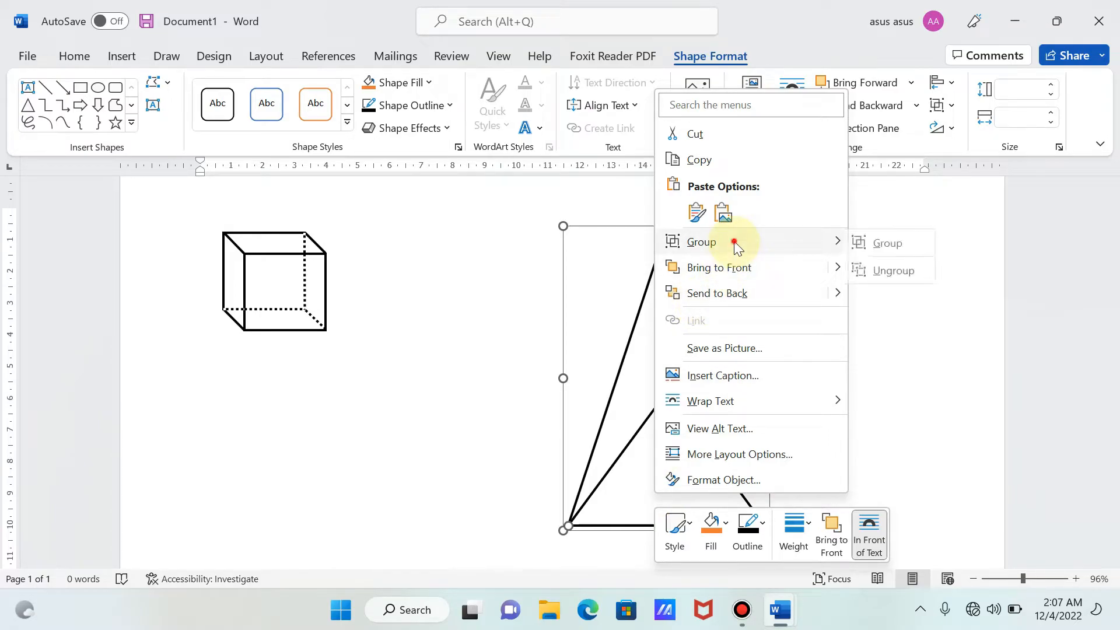
pyautogui.click(874, 246)
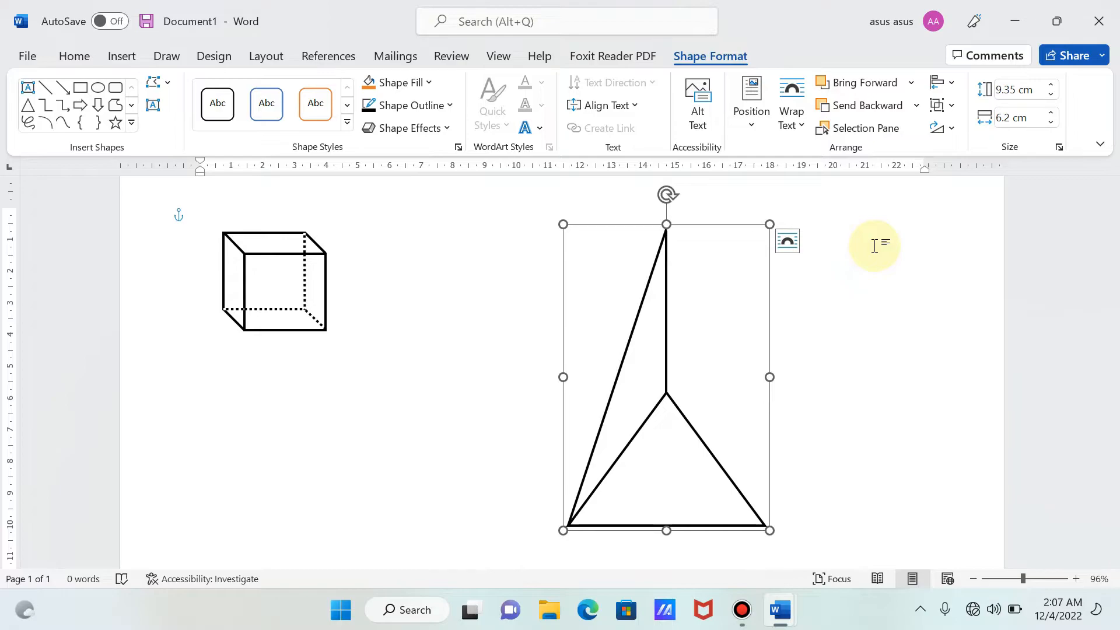
# - Draw a slanted line about 9.29 cm high and 3.1 cm wide from the triangle's right base corner to the vertical line's upper end
pyautogui.click(123, 58)
pyautogui.click(247, 83)
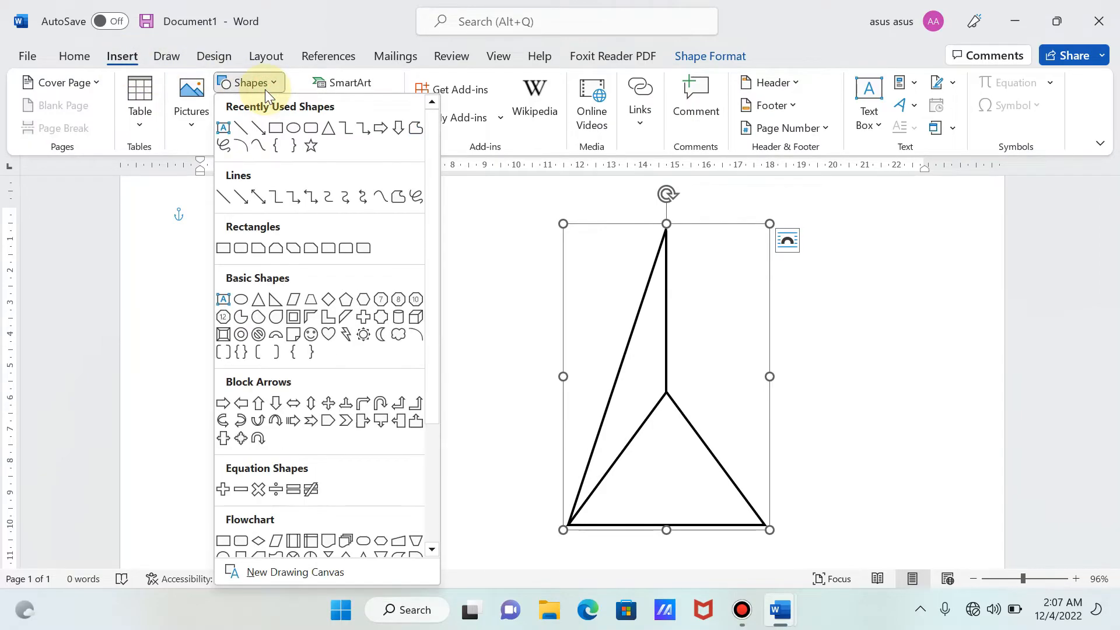
pyautogui.click(240, 131)
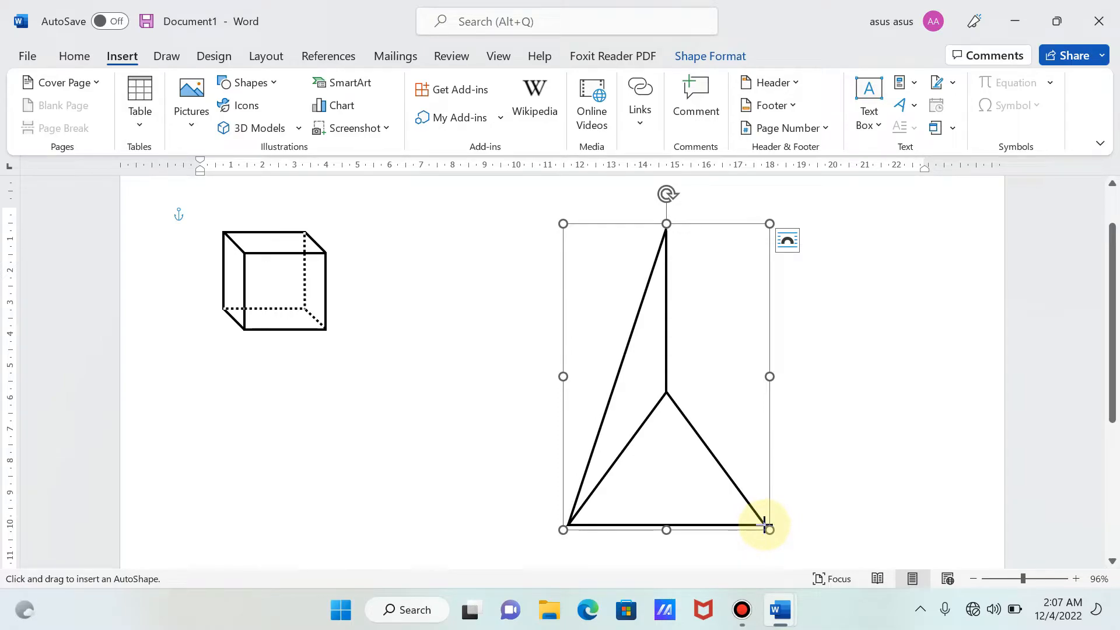
pyautogui.moveTo(764, 525); pyautogui.dragTo(667, 226)
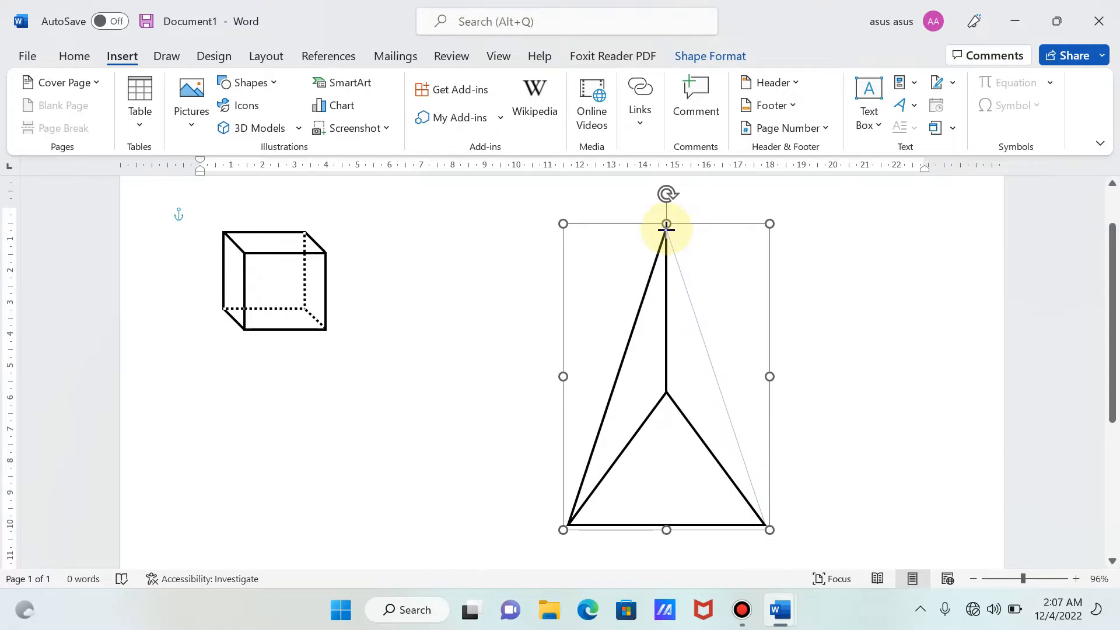
pyautogui.click(666, 227)
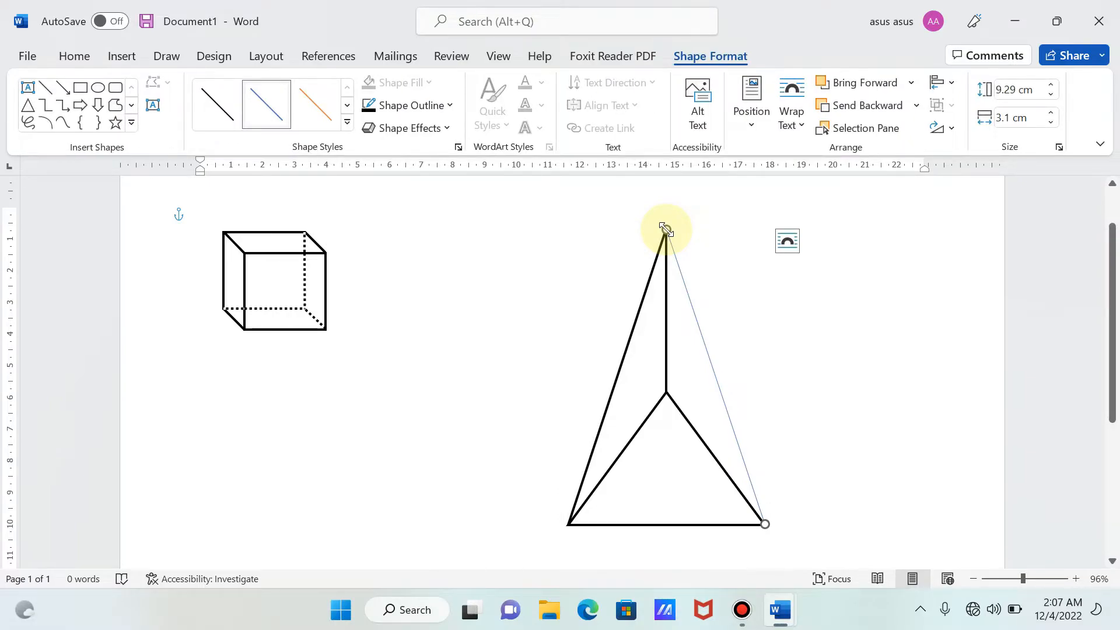
# - Set the right slanted line's outline to black with a weight of 2¼ pt
pyautogui.click(405, 107)
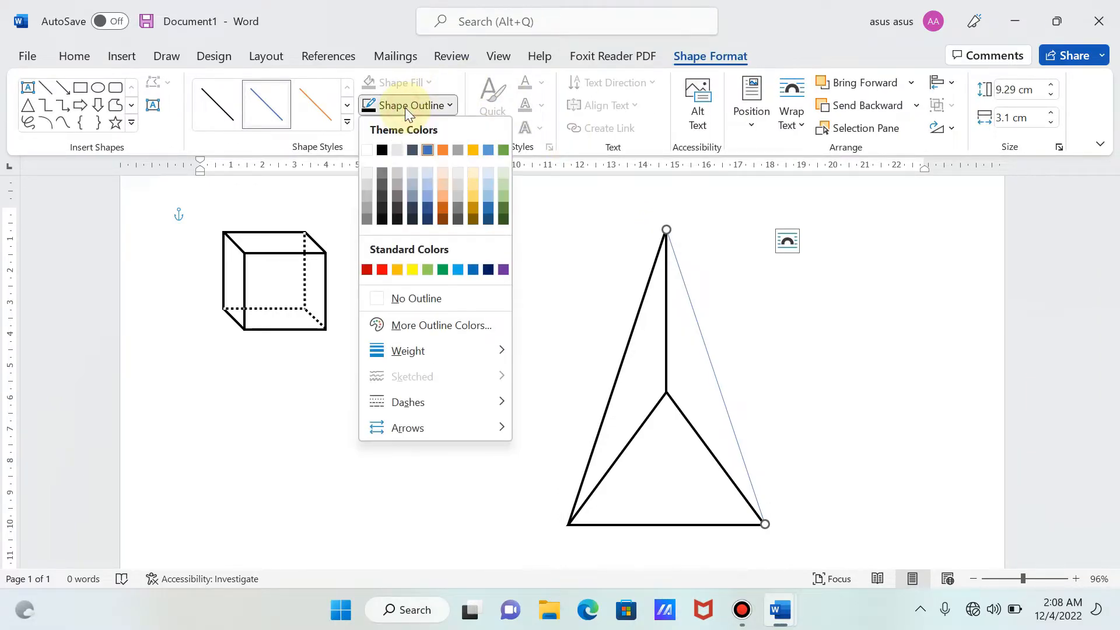
pyautogui.click(384, 147)
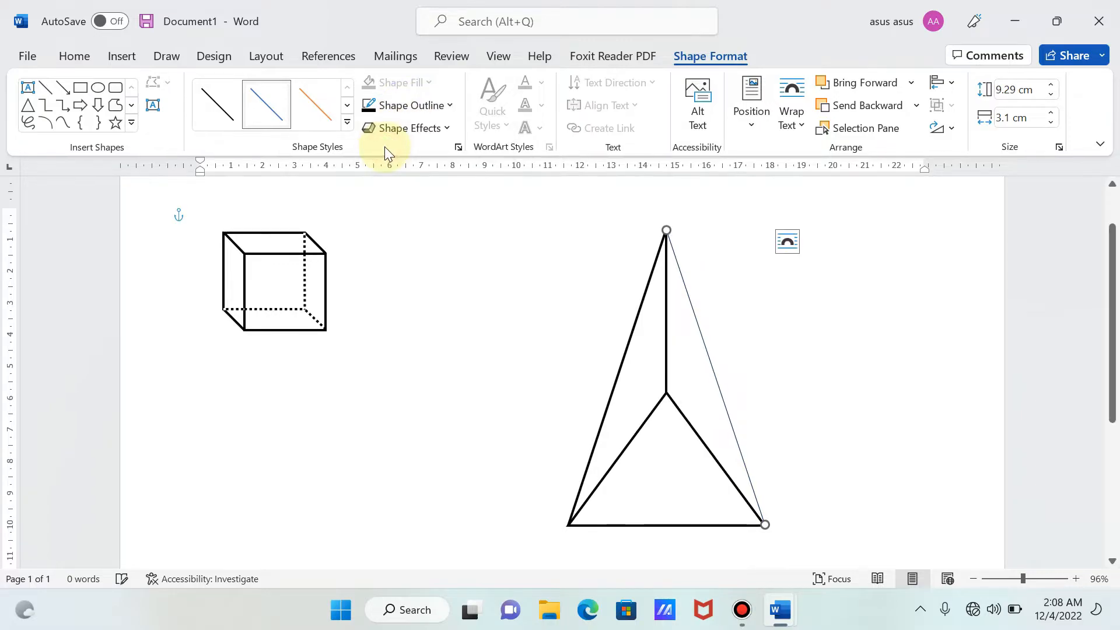
pyautogui.click(443, 110)
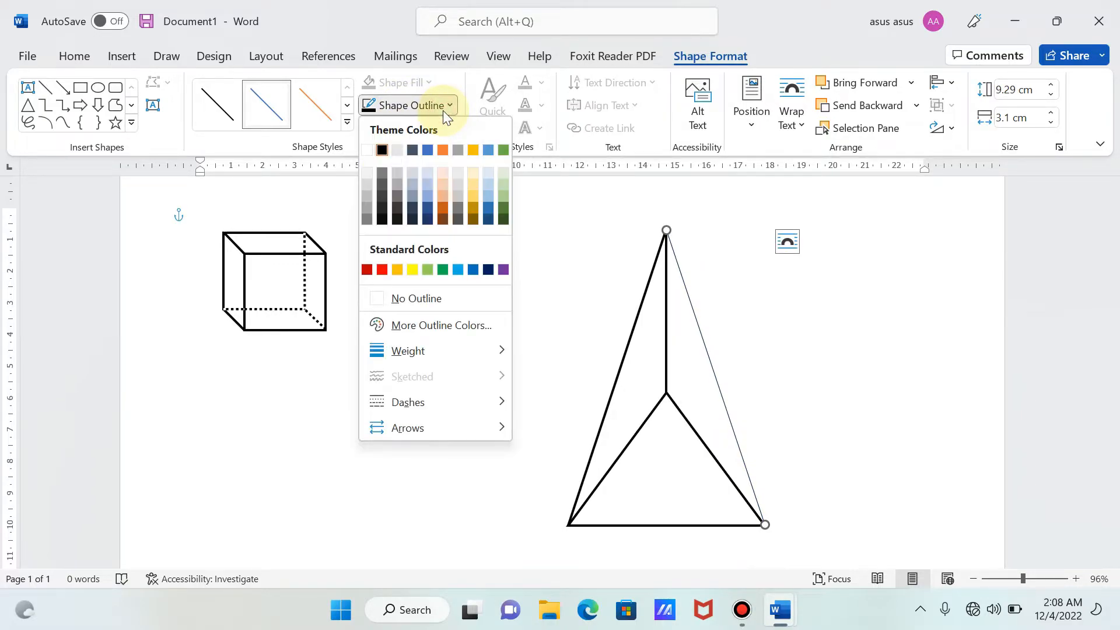
pyautogui.moveTo(417, 349)
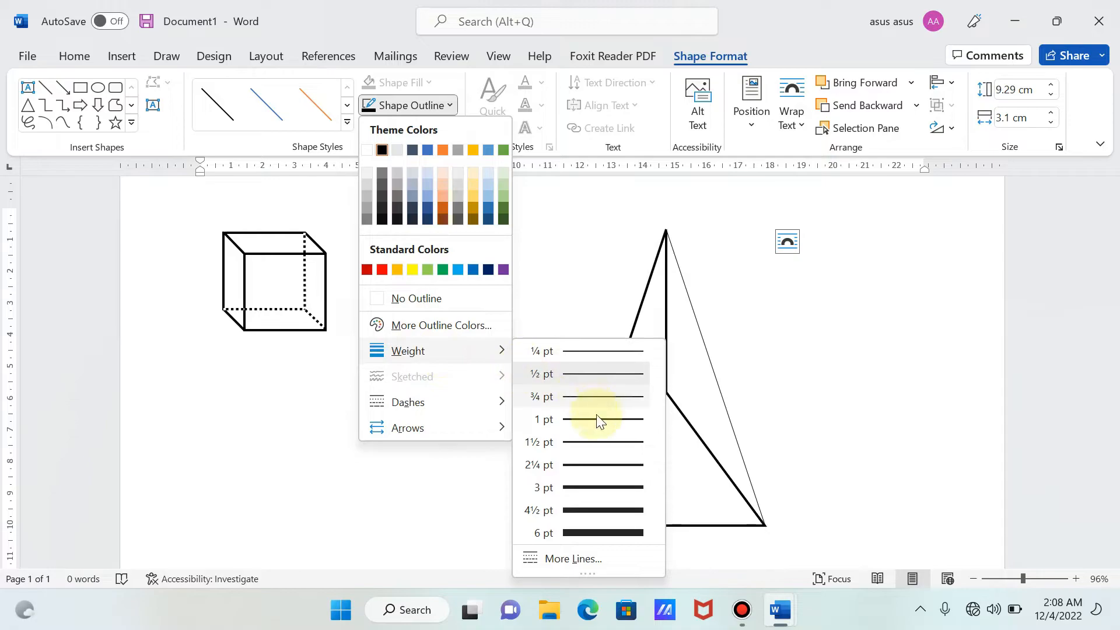
pyautogui.click(587, 467)
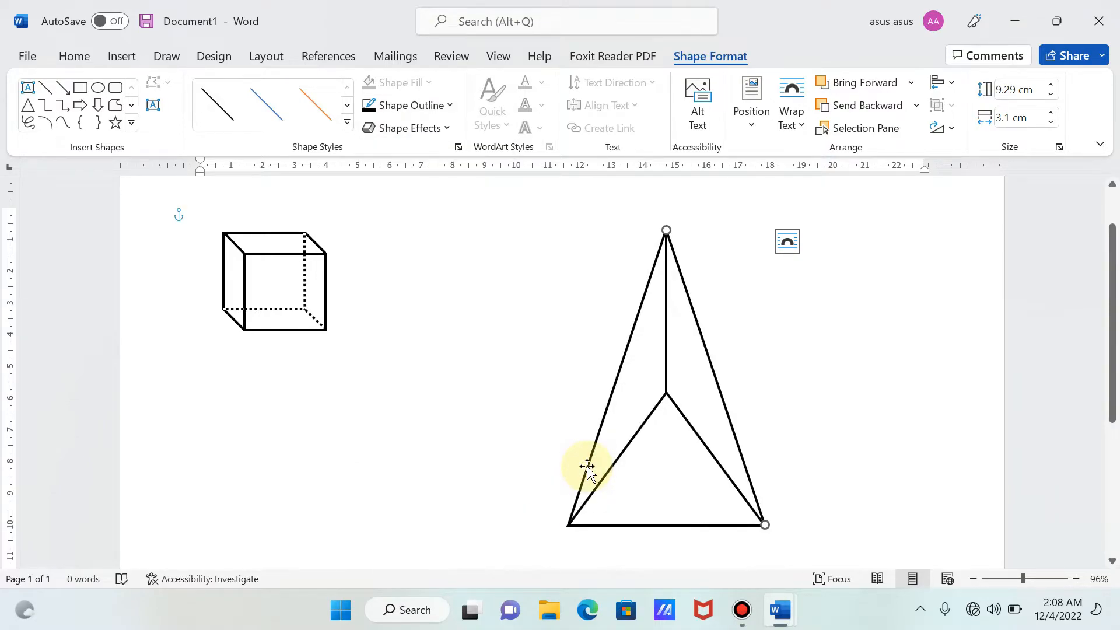
# - Group the right slanted line with the existing group of the triangle, vertical line and left slanted line
pyautogui.keyDown('ctrl'); pyautogui.click(667, 461); pyautogui.keyUp('ctrl')
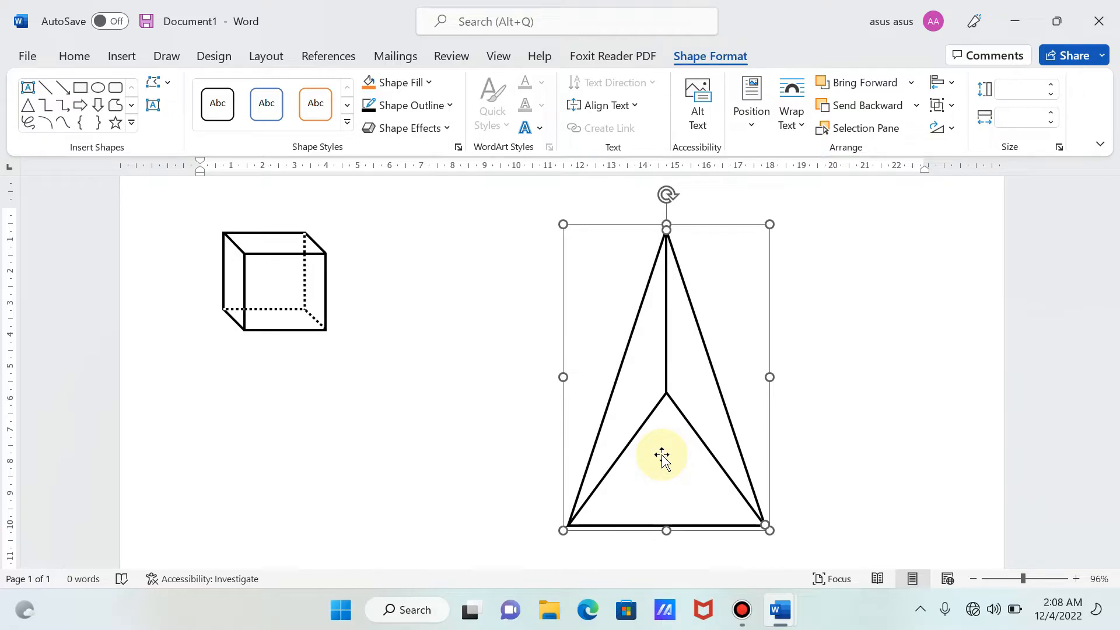
pyautogui.rightClick(662, 454)
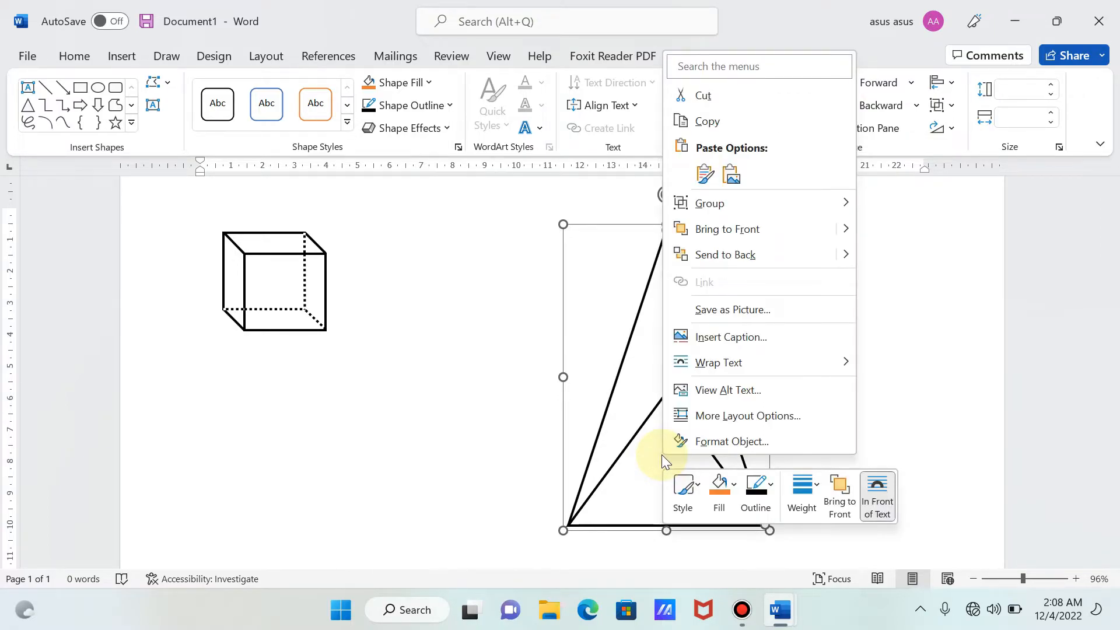
pyautogui.moveTo(717, 203)
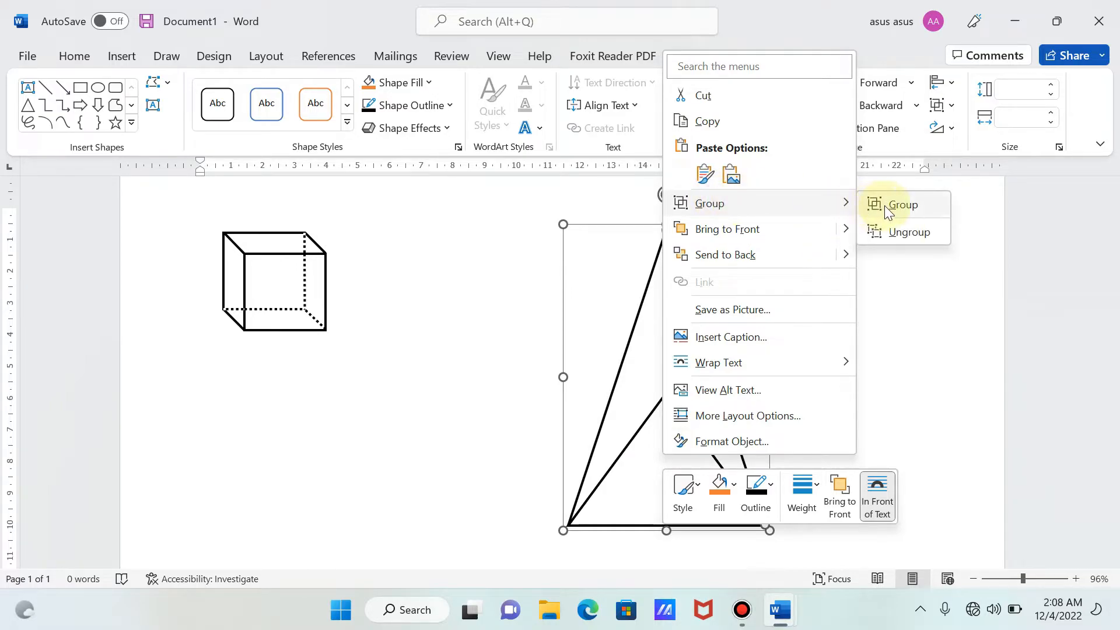
pyautogui.click(885, 206)
pyautogui.click(885, 205)
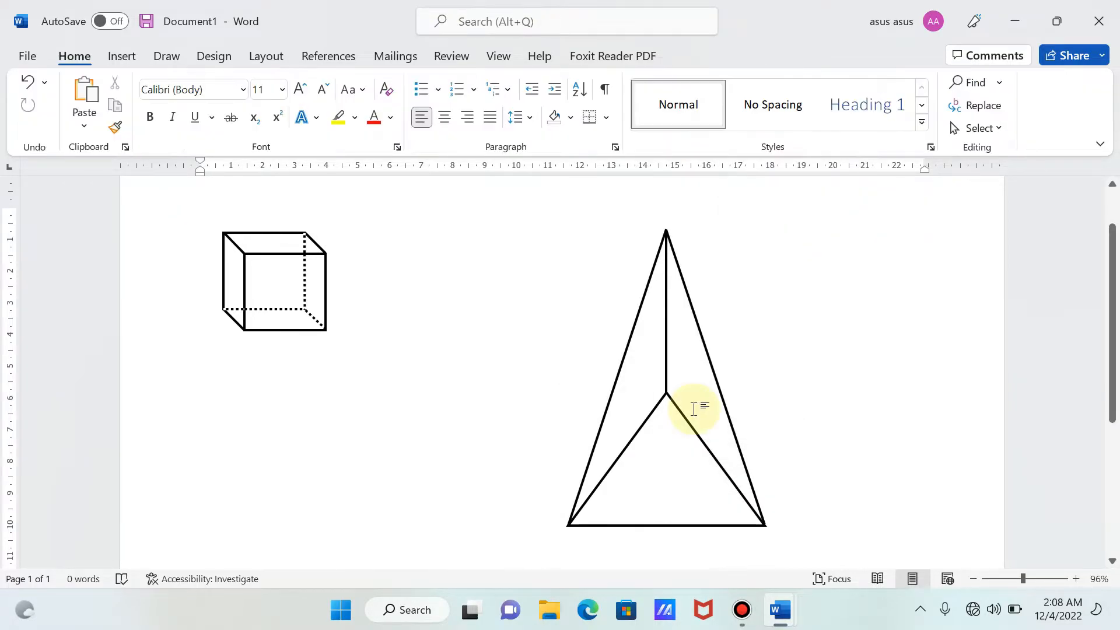
# - Move the grouped pyramid slightly down and to the left on the page, and deselect it
pyautogui.click(670, 249)
pyautogui.moveTo(670, 250); pyautogui.dragTo(618, 272)
pyautogui.click(836, 377)
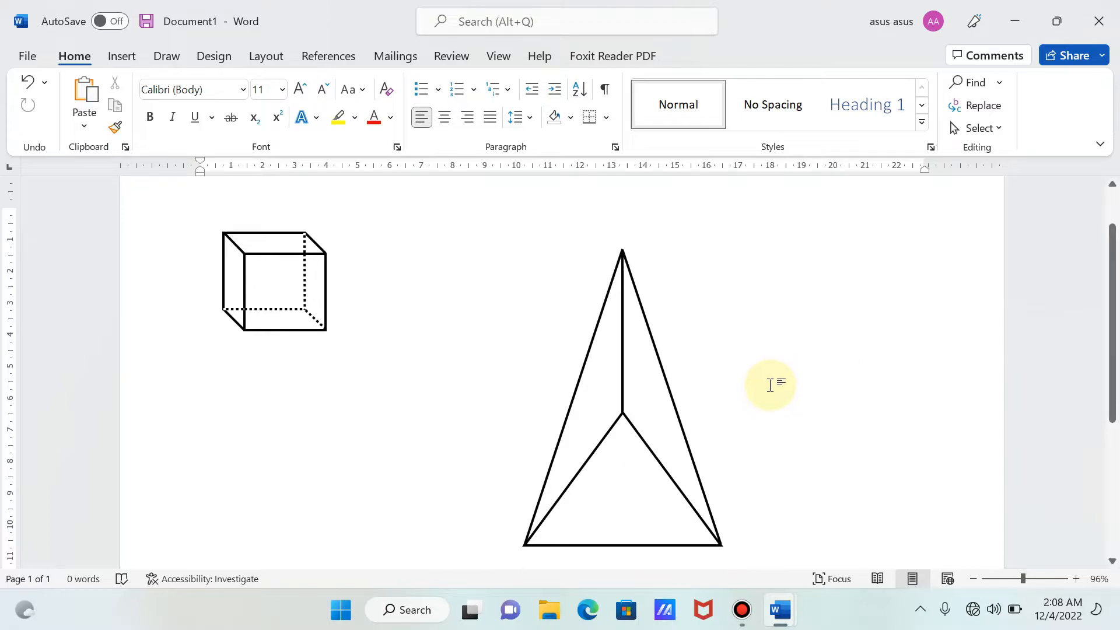
# - Change only the vertical line inside the grouped pyramid to the first dotted dash style
pyautogui.click(622, 362)
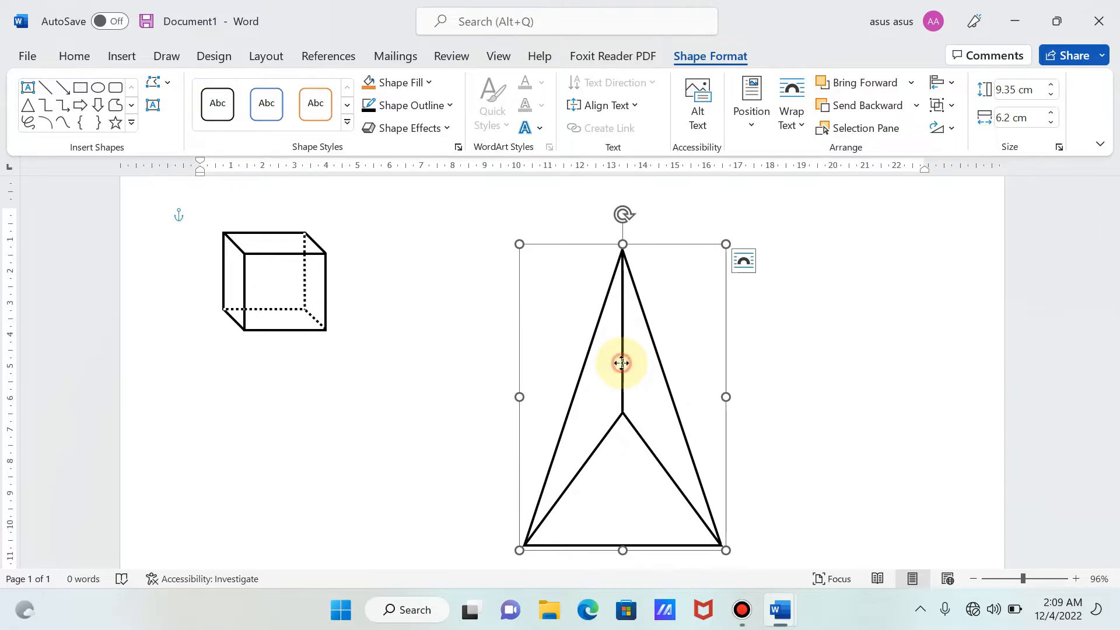
pyautogui.click(622, 363)
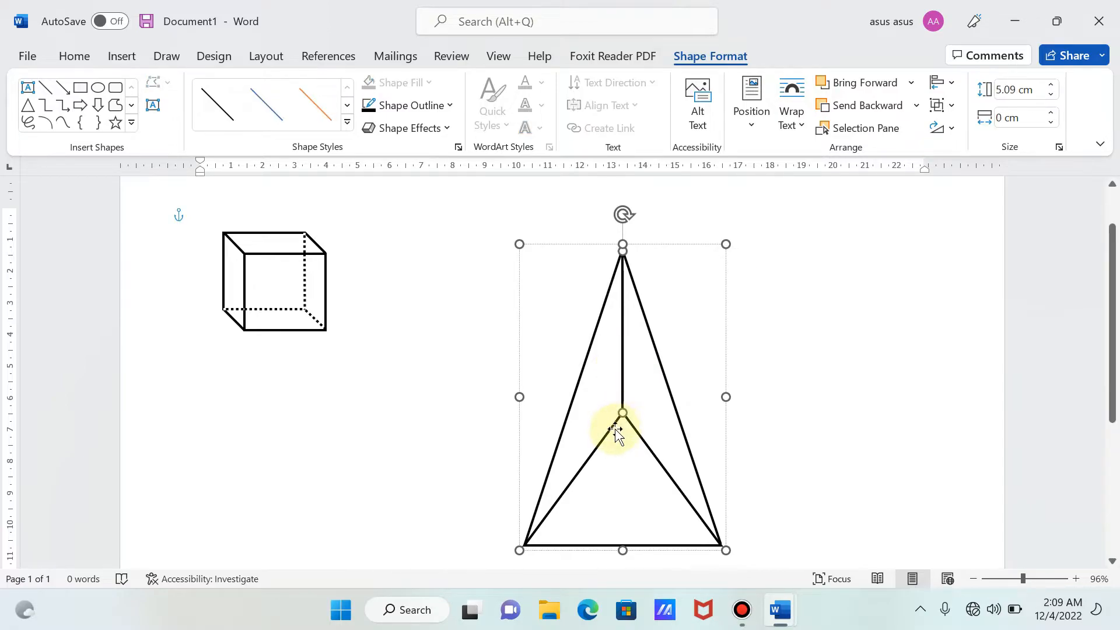
pyautogui.click(441, 107)
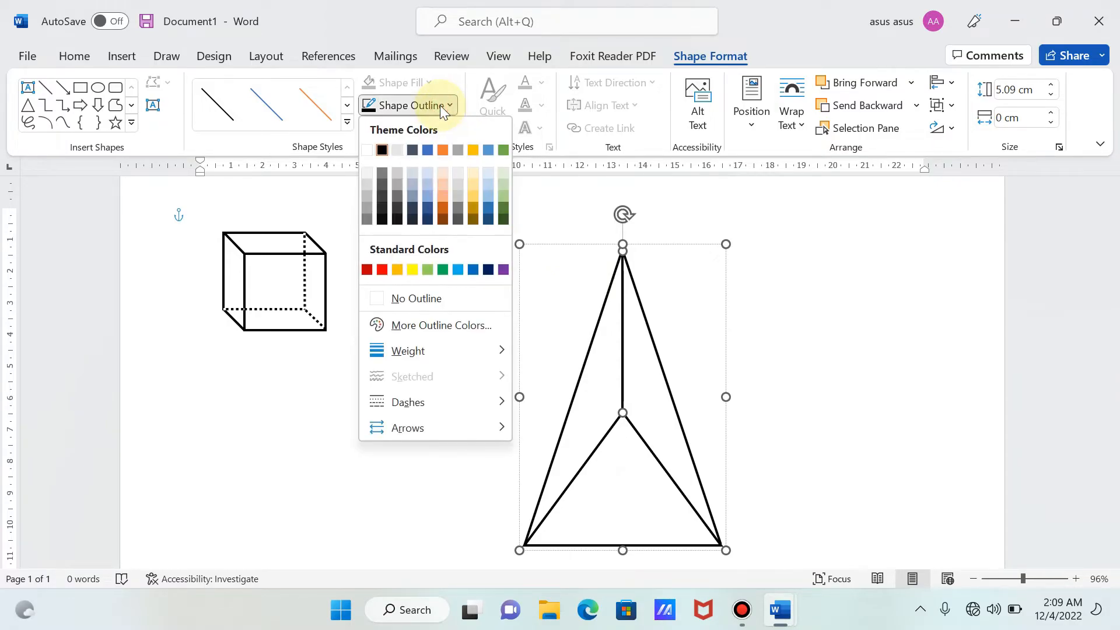
pyautogui.moveTo(395, 405)
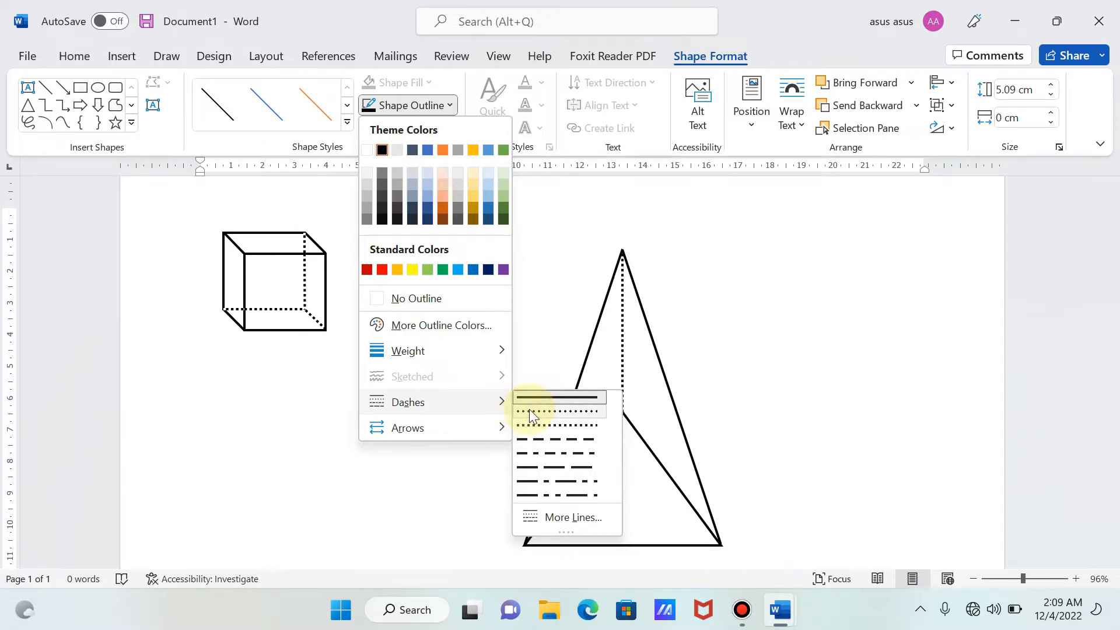
pyautogui.click(530, 410)
pyautogui.click(828, 344)
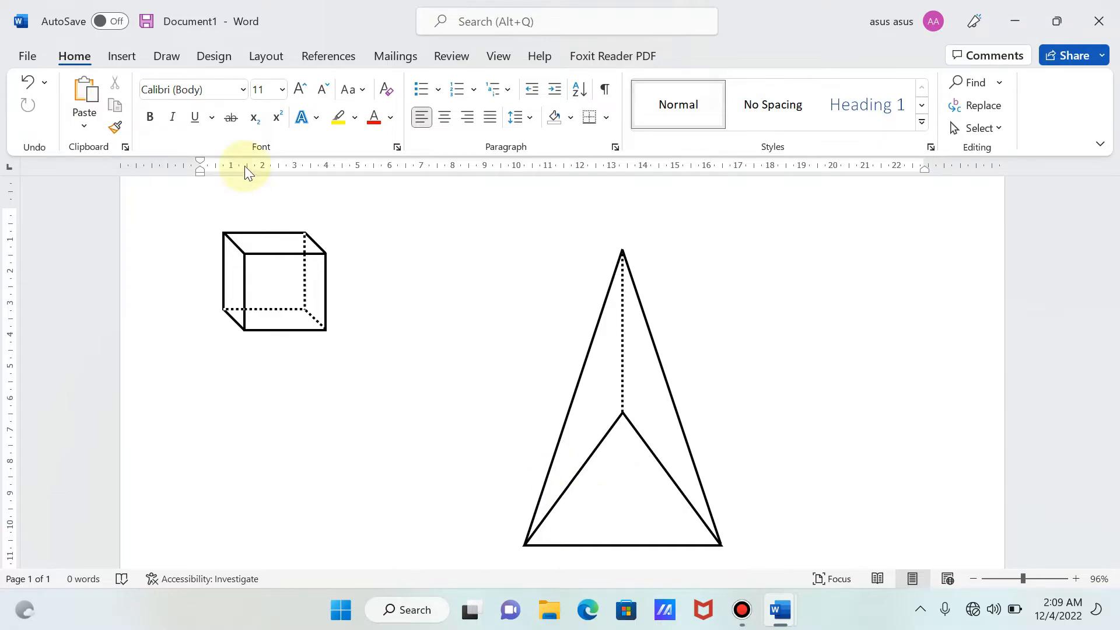
# - Draw a line about 4.17 cm high and 3.13 cm wide over the inner triangle's left side, from the base corner to its upper vertex
pyautogui.click(125, 63)
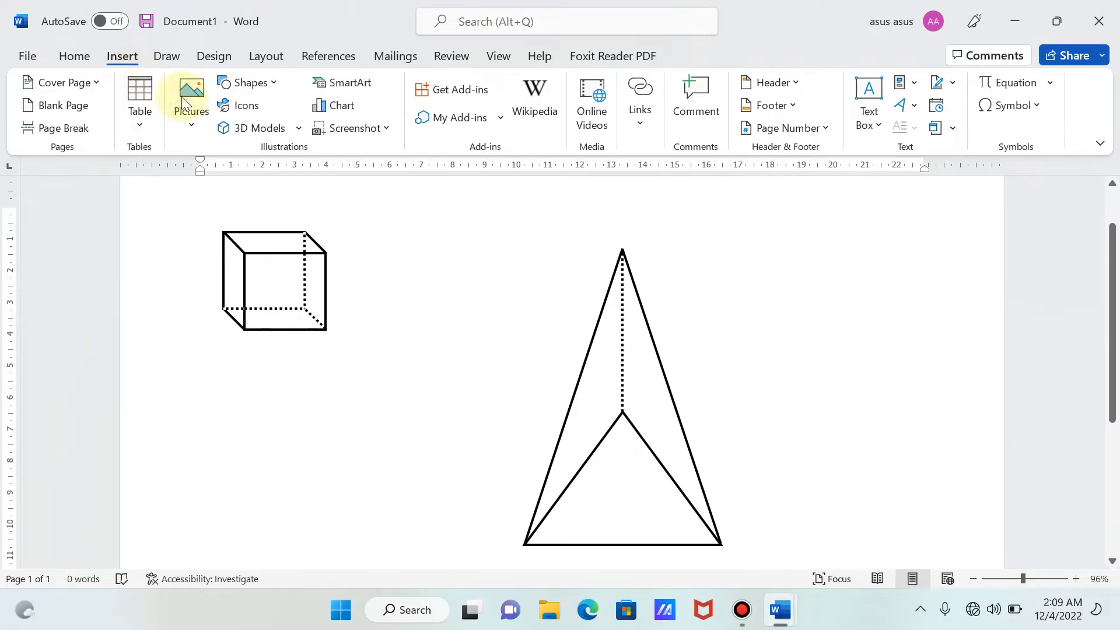
pyautogui.click(269, 85)
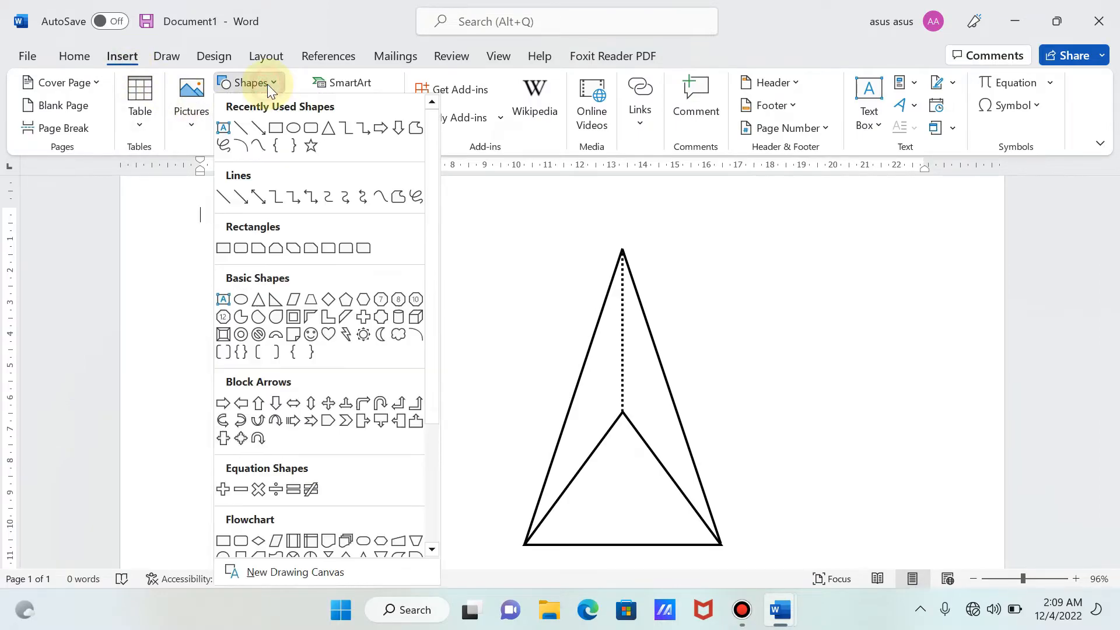
pyautogui.click(241, 127)
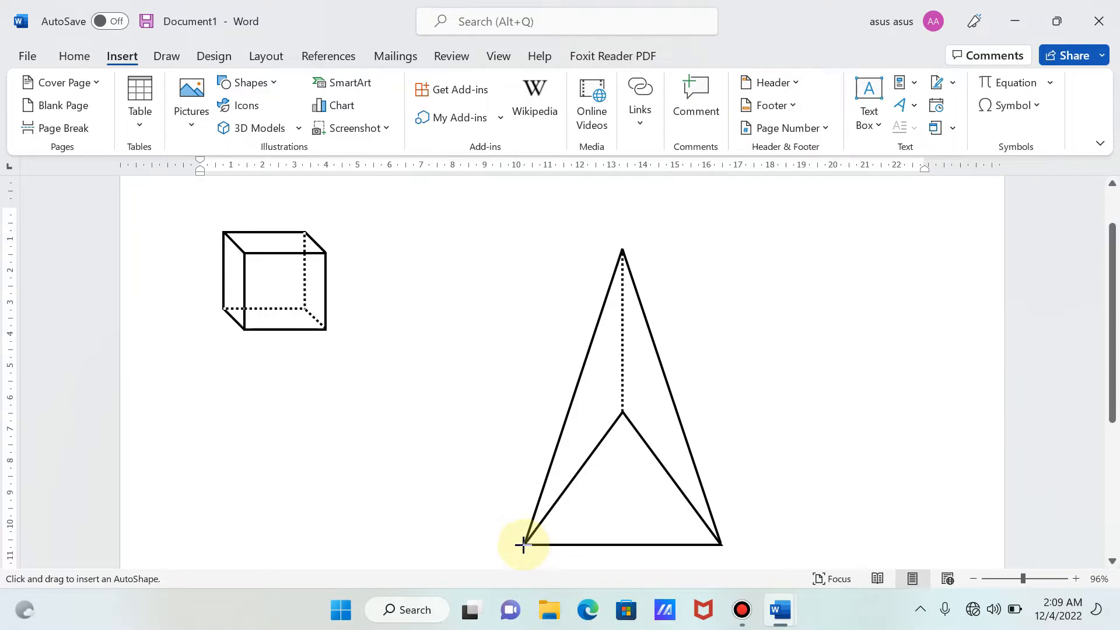
pyautogui.moveTo(524, 545)
pyautogui.mouseDown()
pyautogui.moveTo(596, 481)
pyautogui.moveTo(622, 413)
pyautogui.mouseUp()
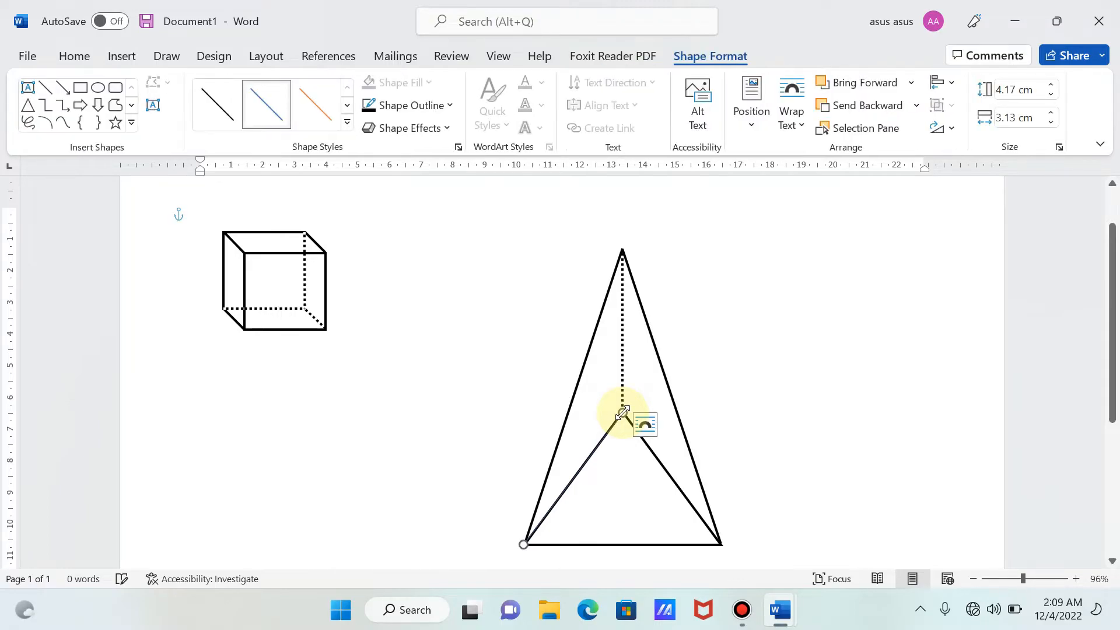
# - Set the outline of the line over the inner triangle's left side to white with a weight of 2¼ pt
pyautogui.click(427, 102)
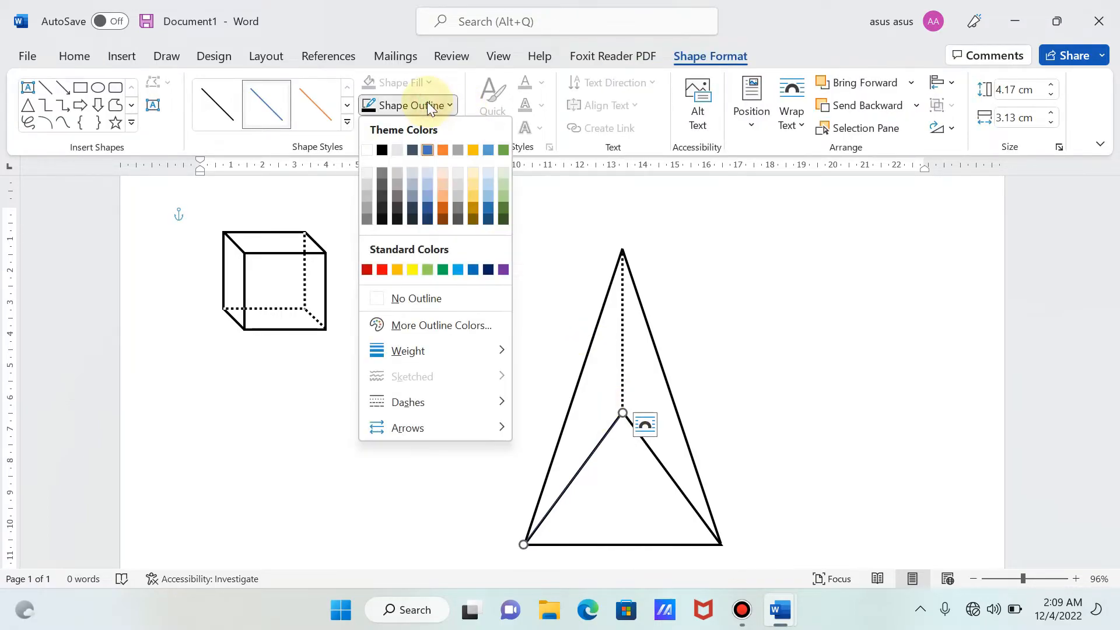
pyautogui.click(367, 151)
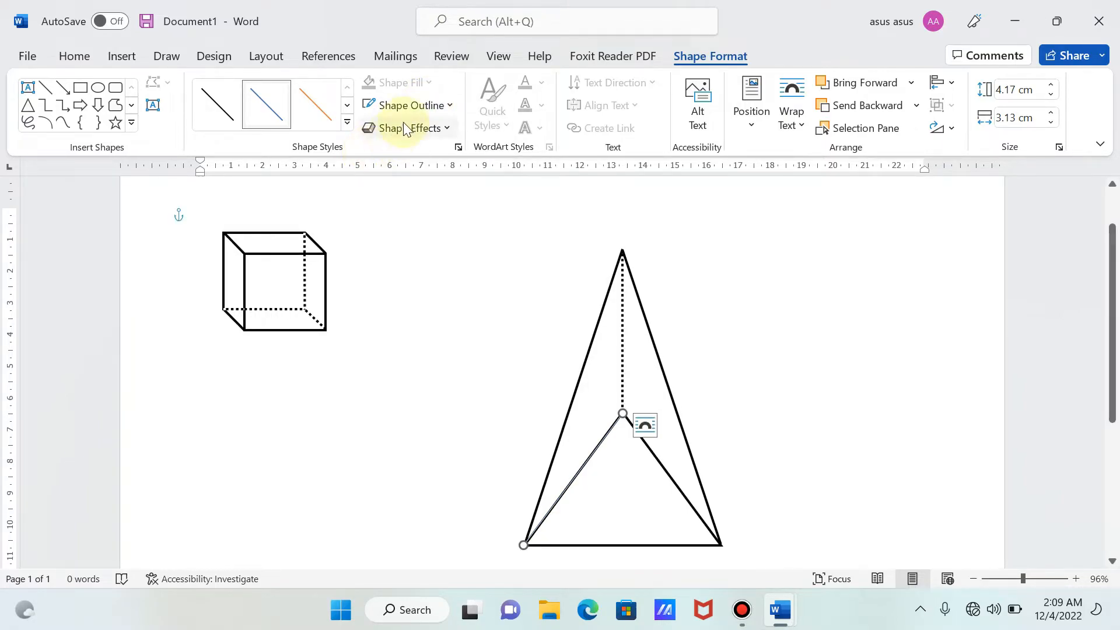
pyautogui.click(409, 108)
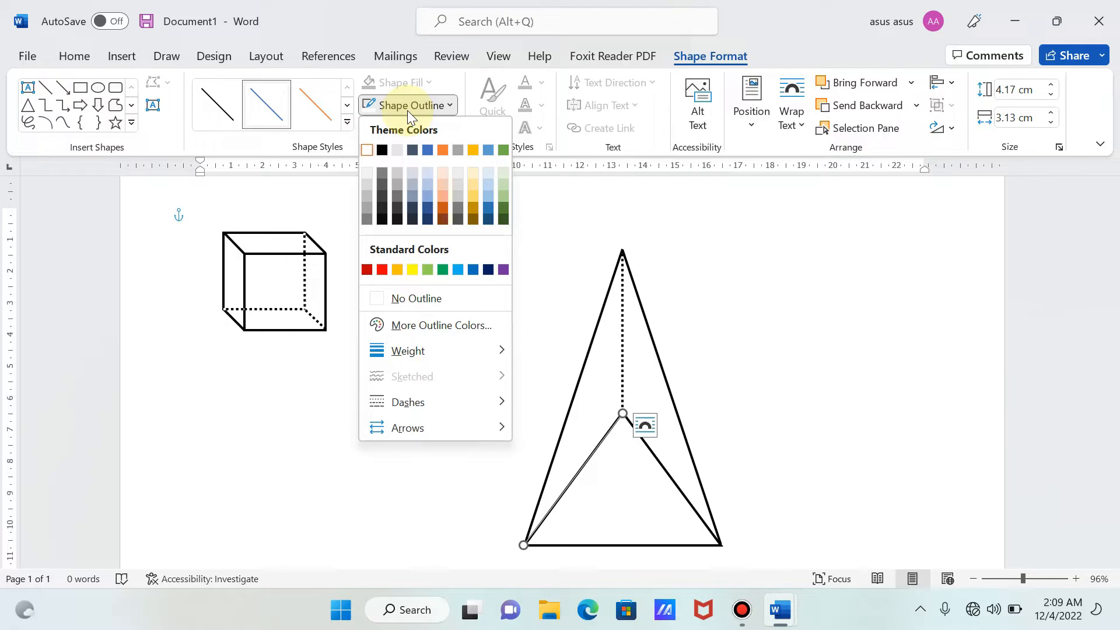
pyautogui.click(413, 350)
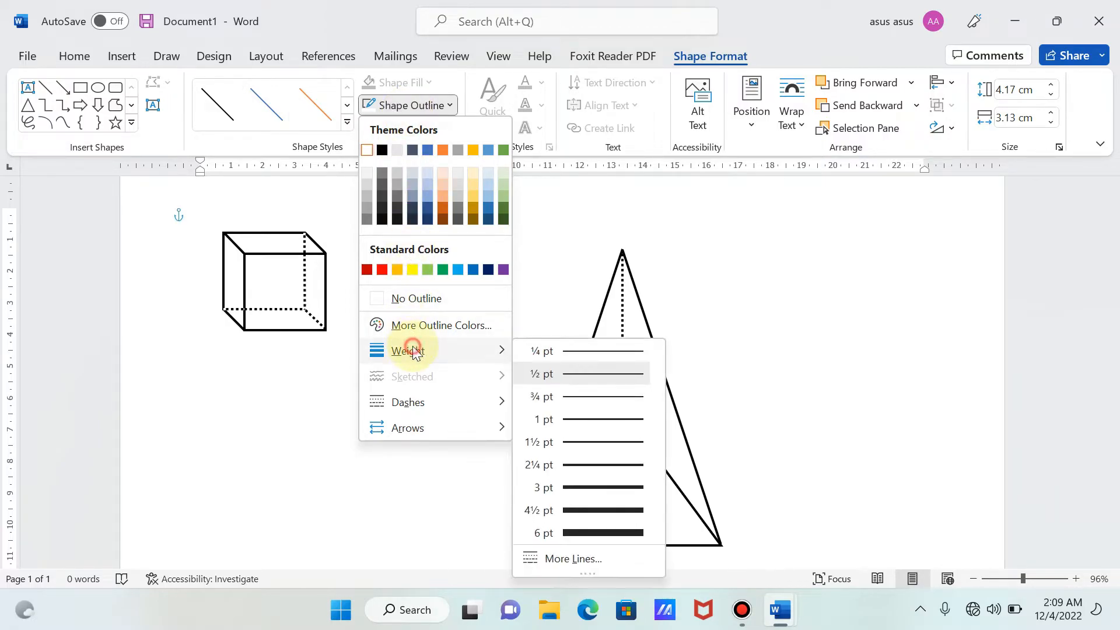
pyautogui.click(596, 465)
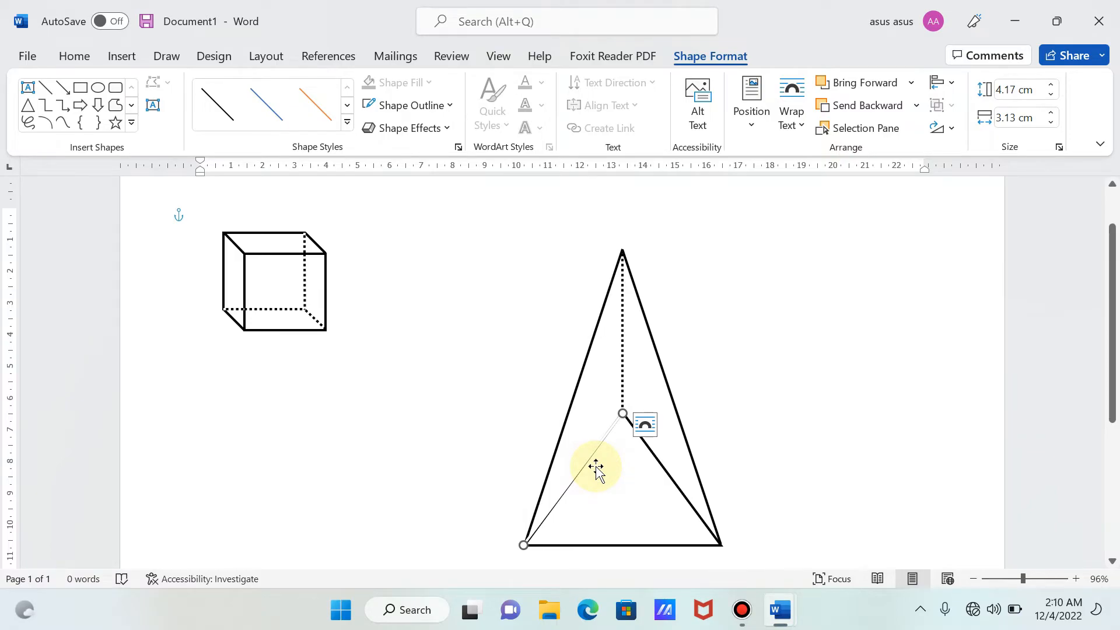
# - Give the white line the first dotted dash style and pull in its lower end, making it about 4.07 cm high and 3.01 cm wide
pyautogui.click(410, 108)
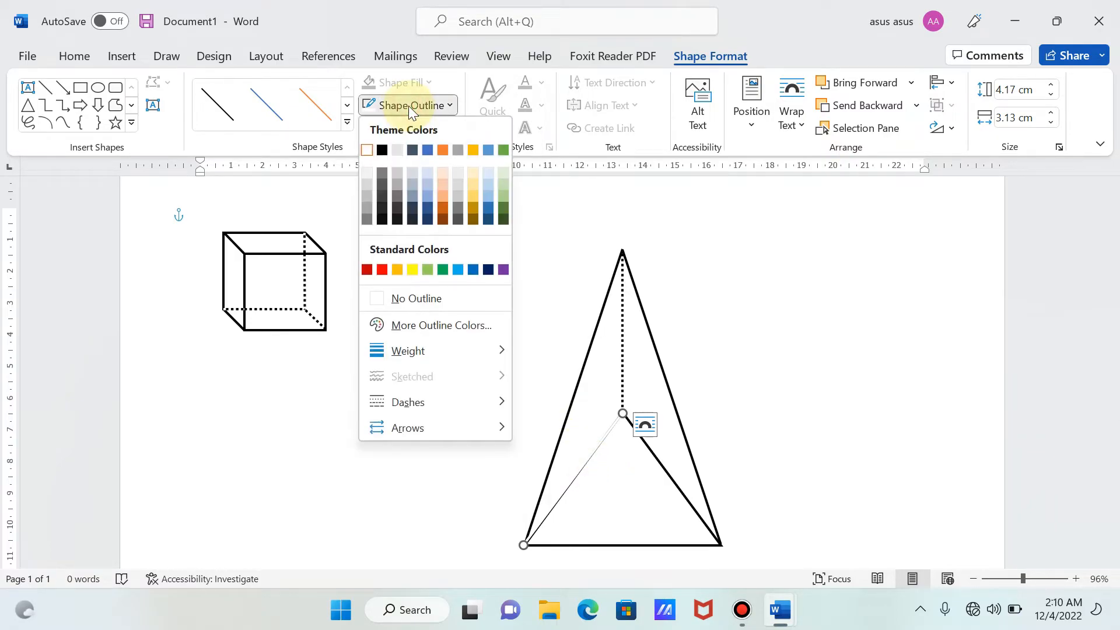
pyautogui.moveTo(415, 400)
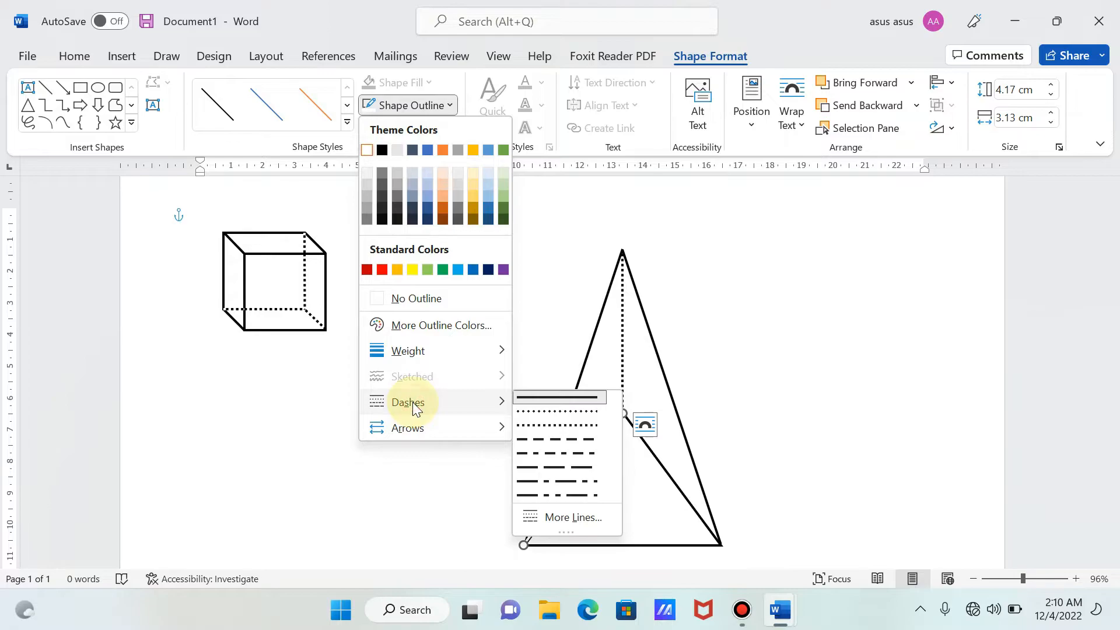
pyautogui.click(538, 410)
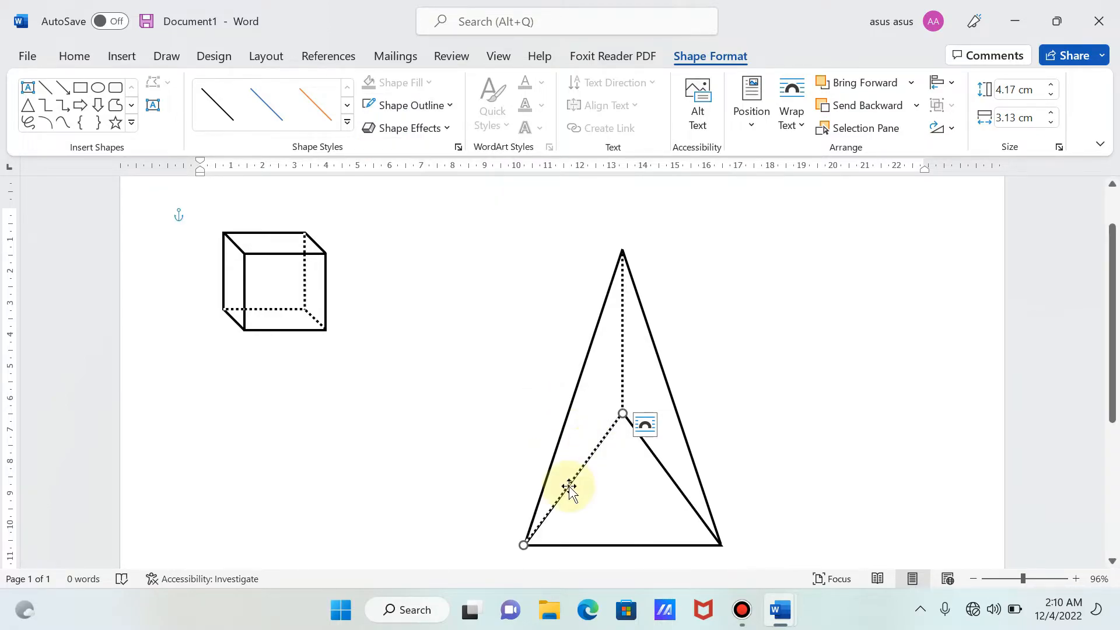
pyautogui.moveTo(522, 544); pyautogui.dragTo(527, 542)
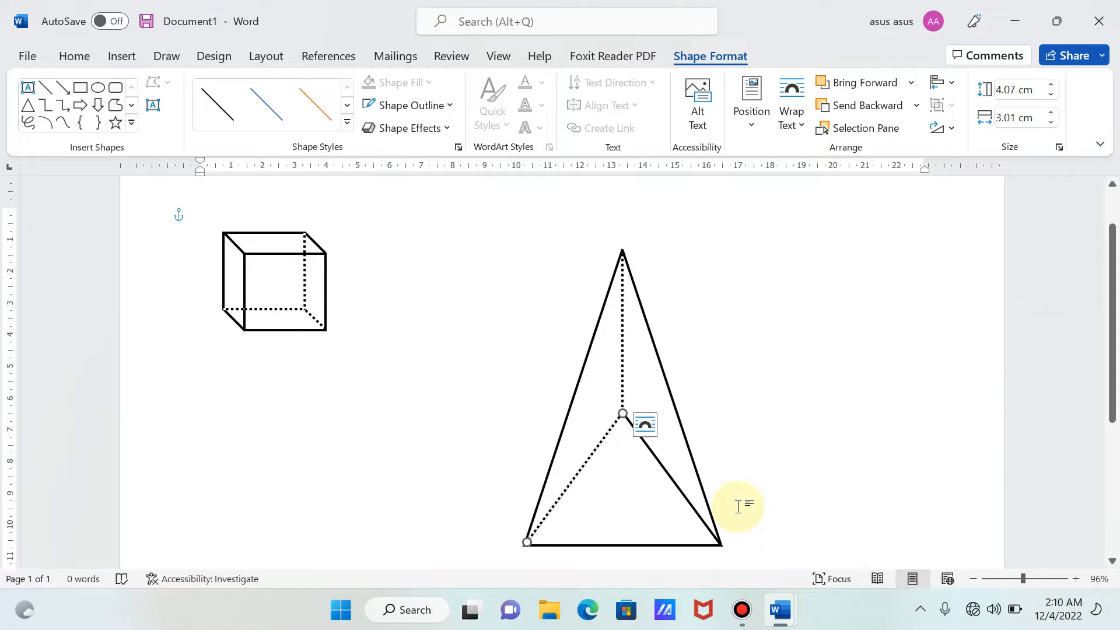
# - Group the white dotted line over the inner triangle's left side with the pyramid
pyautogui.click(848, 509)
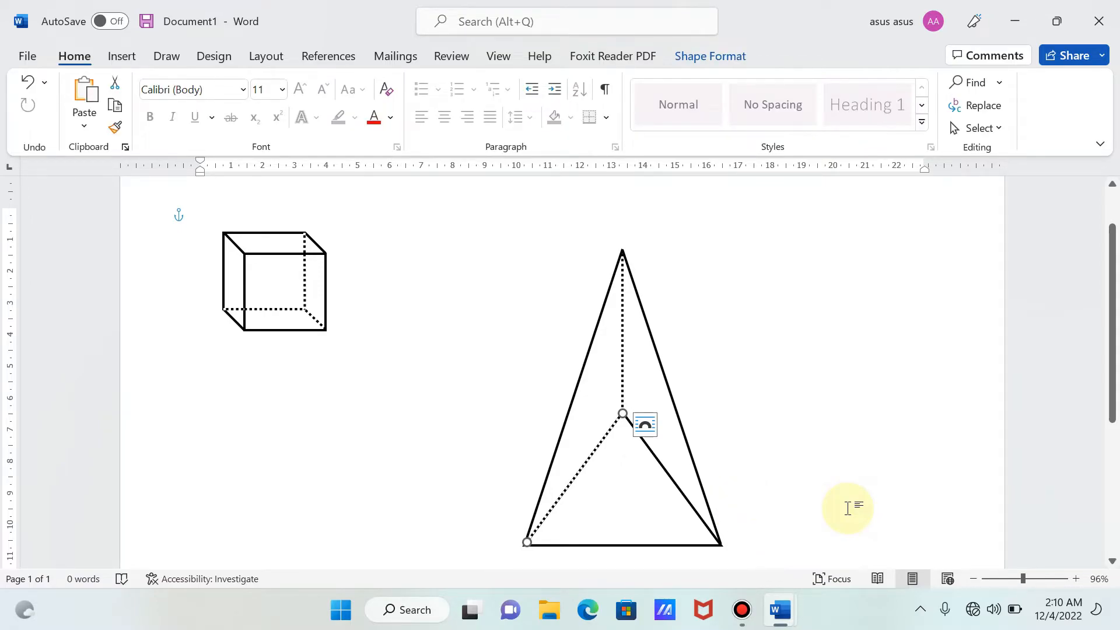
pyautogui.click(652, 499)
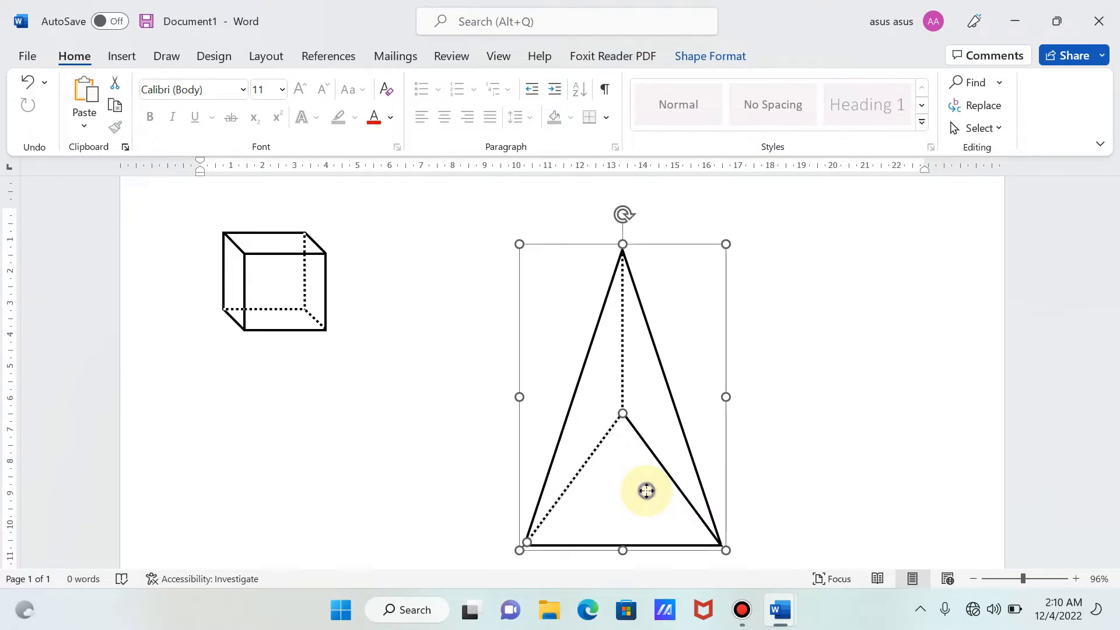
pyautogui.rightClick(646, 492)
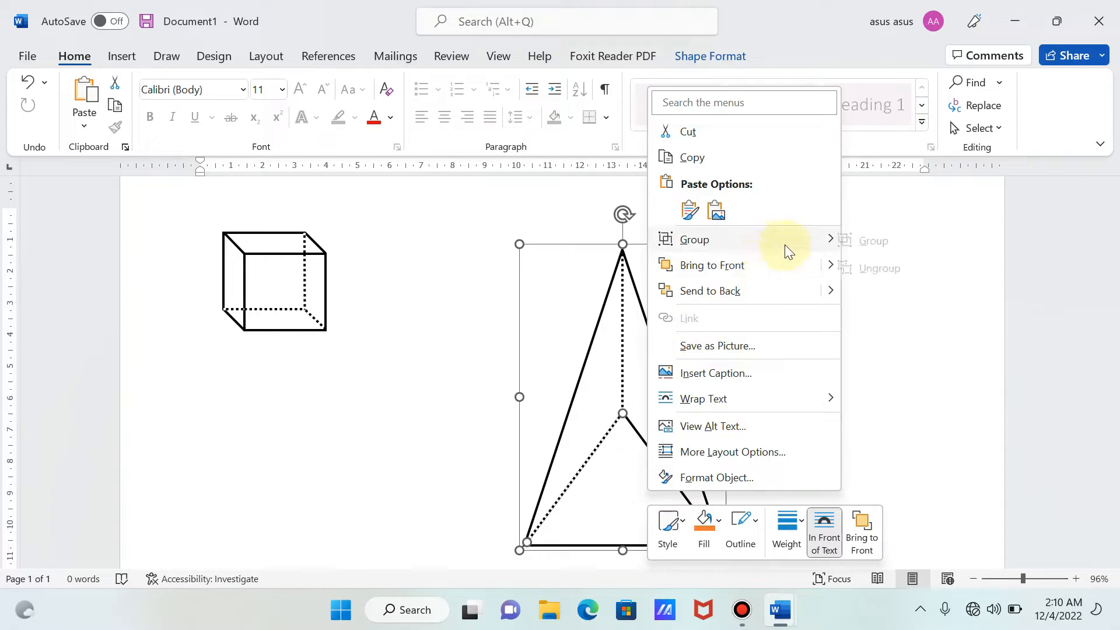
pyautogui.moveTo(785, 244)
pyautogui.click(883, 243)
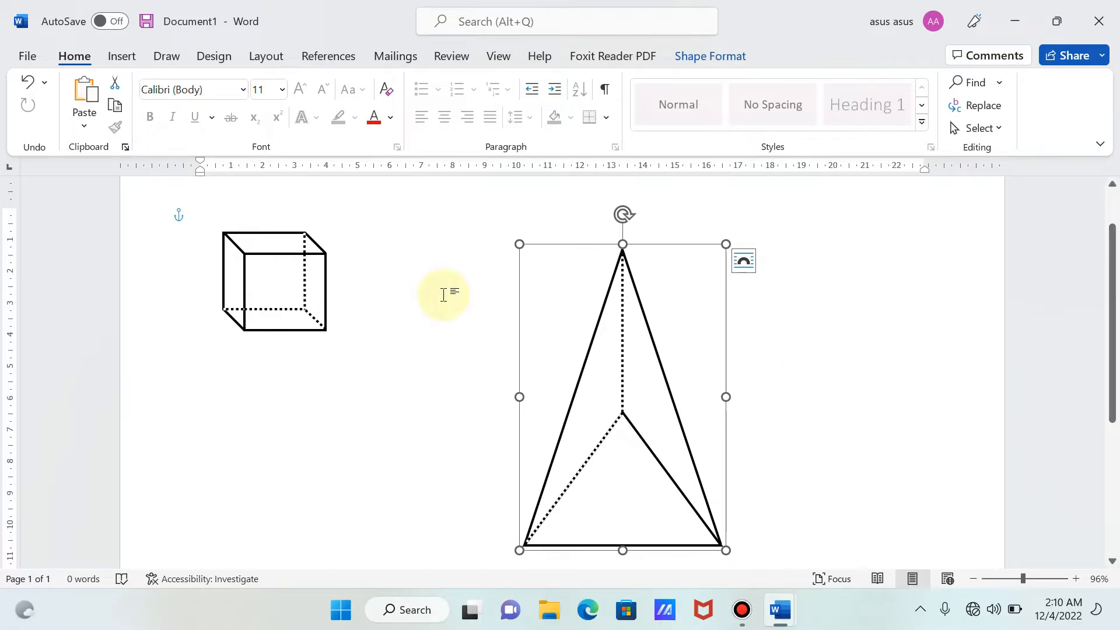
# - Draw a line about 4.16 cm high and 3.1 cm wide over the inner triangle's right side, from its upper vertex to the base corner
pyautogui.click(126, 60)
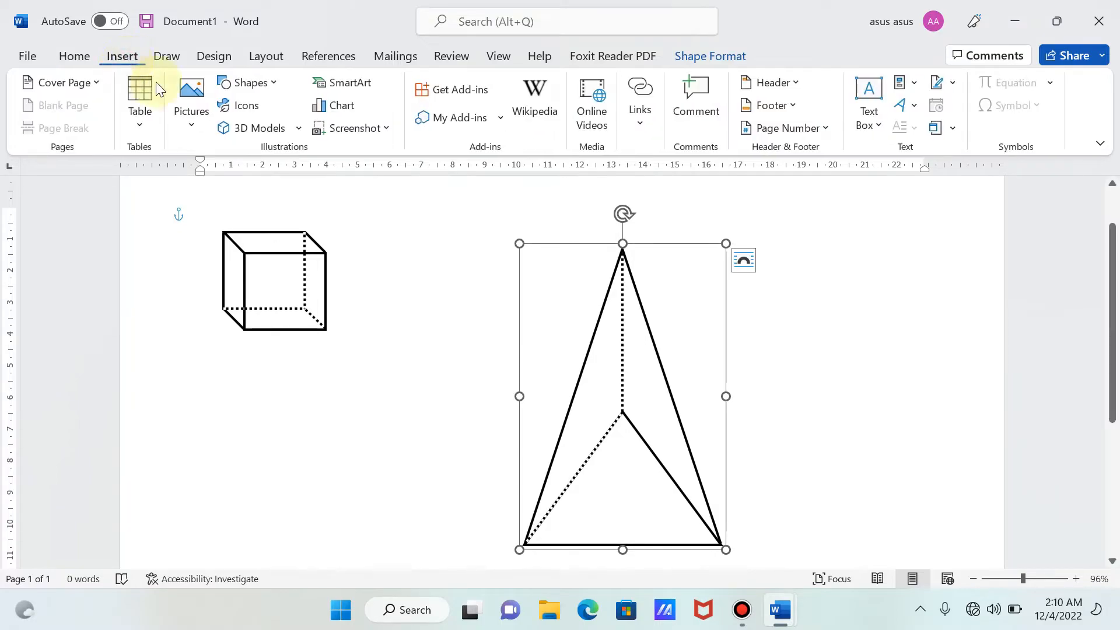
pyautogui.click(274, 89)
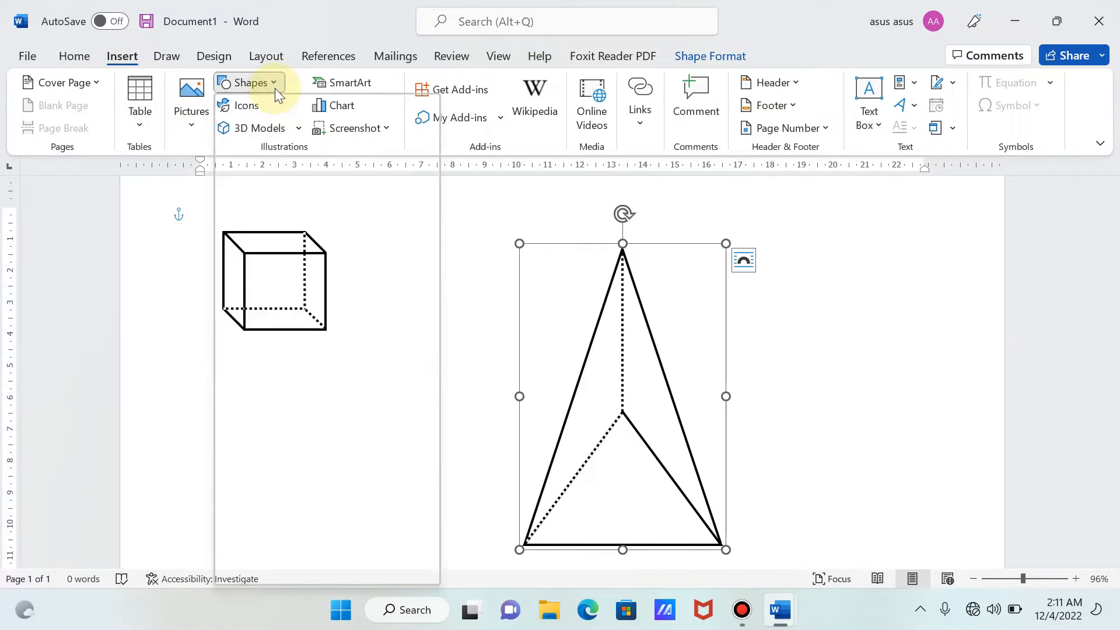
pyautogui.click(241, 131)
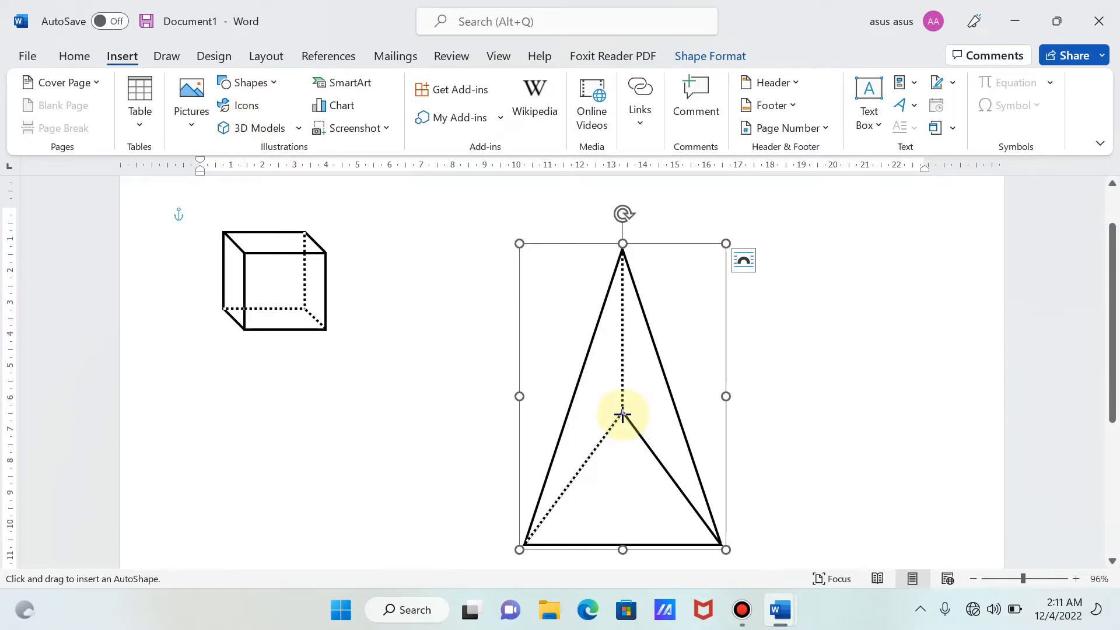
pyautogui.moveTo(623, 412); pyautogui.dragTo(722, 544)
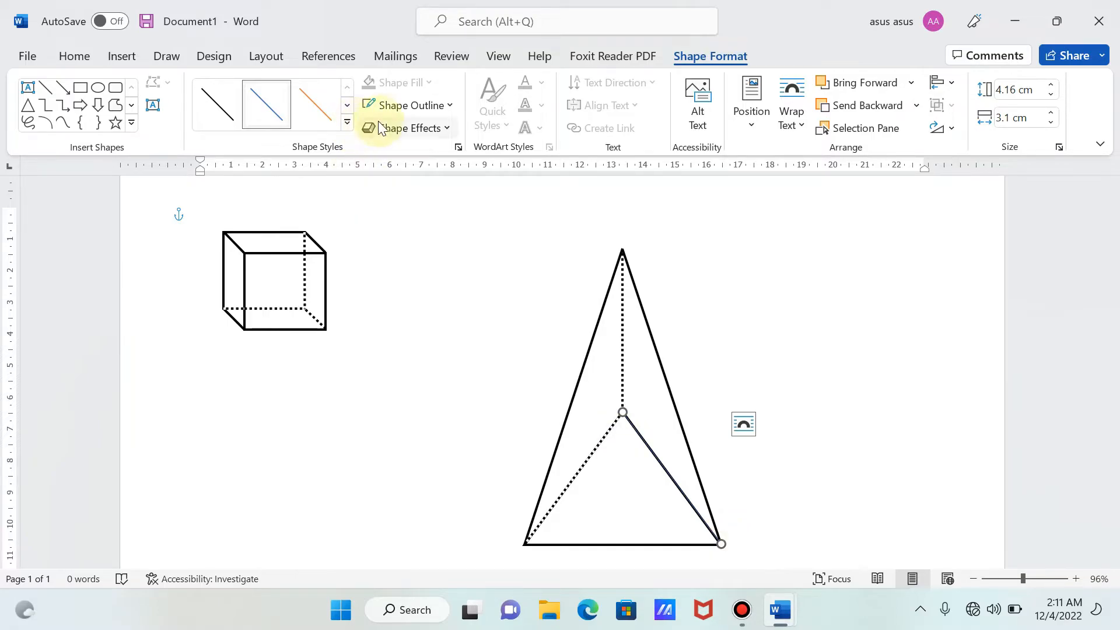
# - Set the outline of the line over the inner triangle's right side to white with a weight of 2¼ pt
pyautogui.click(390, 109)
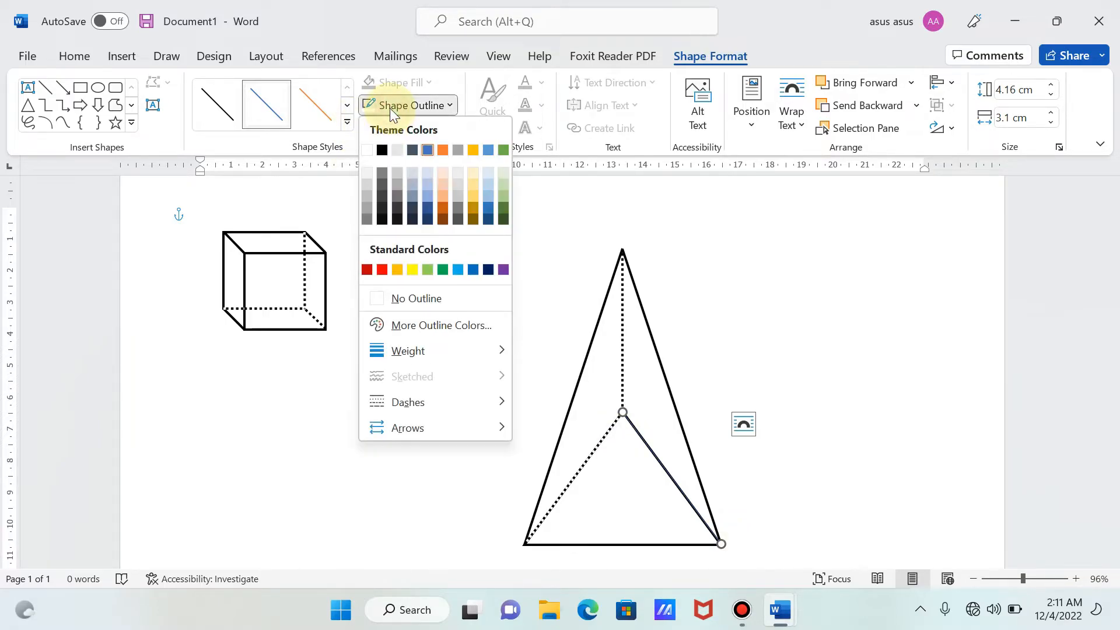
pyautogui.click(370, 147)
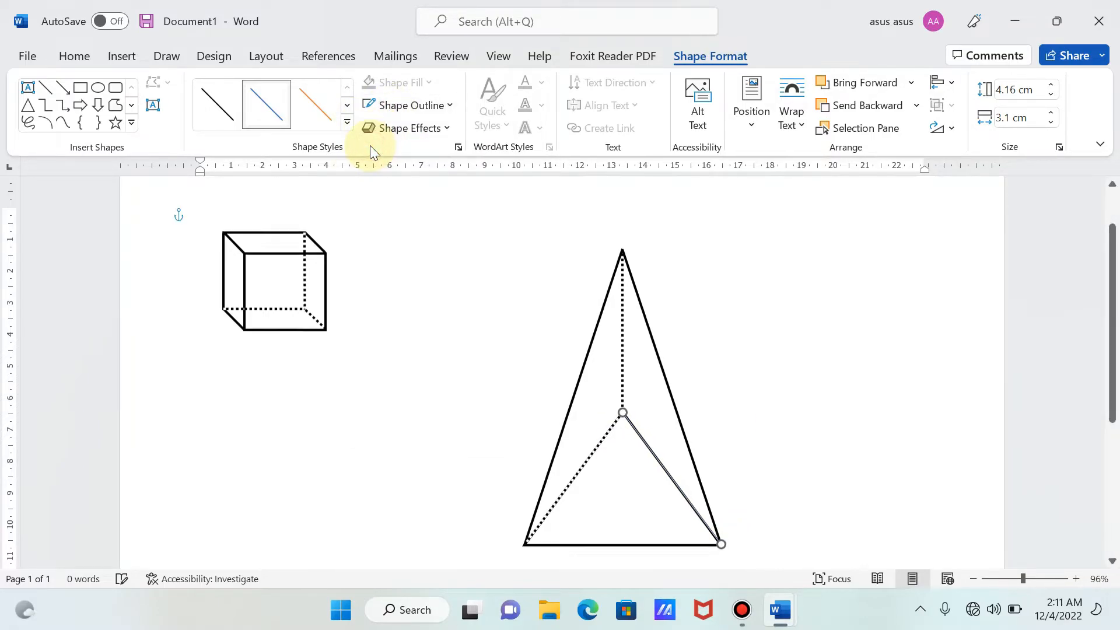
pyautogui.click(443, 108)
pyautogui.moveTo(404, 353)
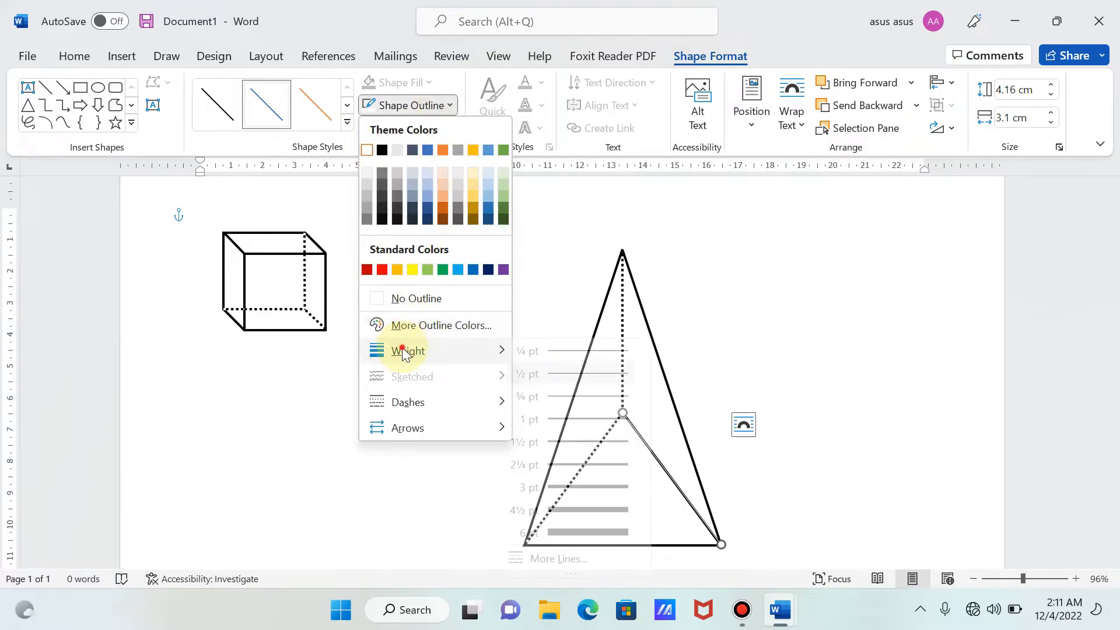
pyautogui.click(586, 465)
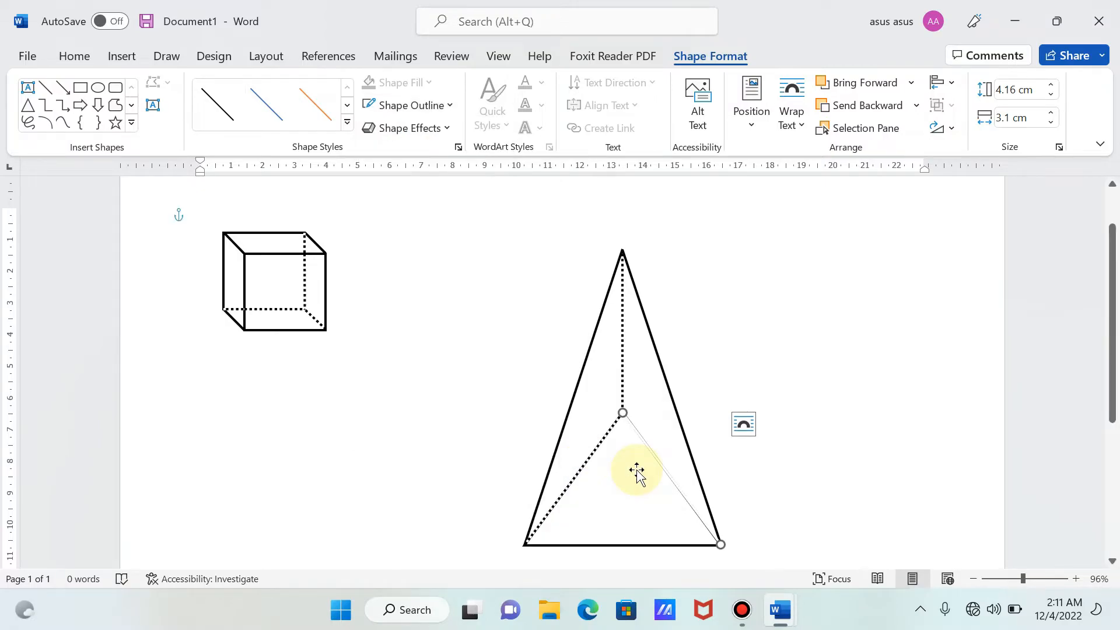
# - Give the right-hand white line the first dotted dash style and pull in its lower end, making it about 4.11 cm high and 3.07 cm wide
pyautogui.click(445, 109)
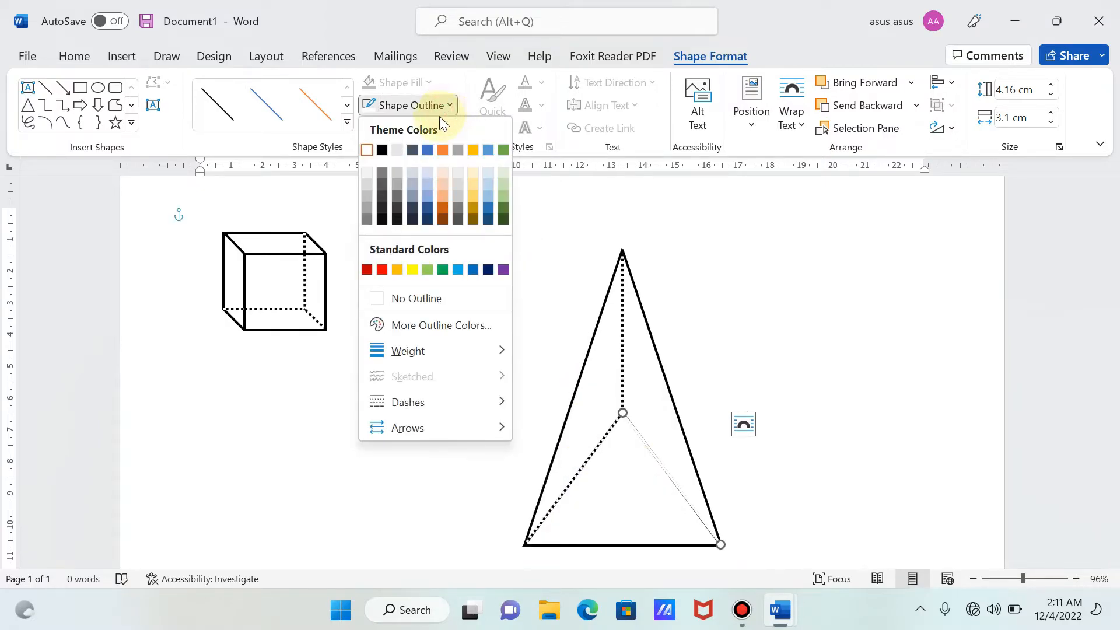
pyautogui.moveTo(405, 402)
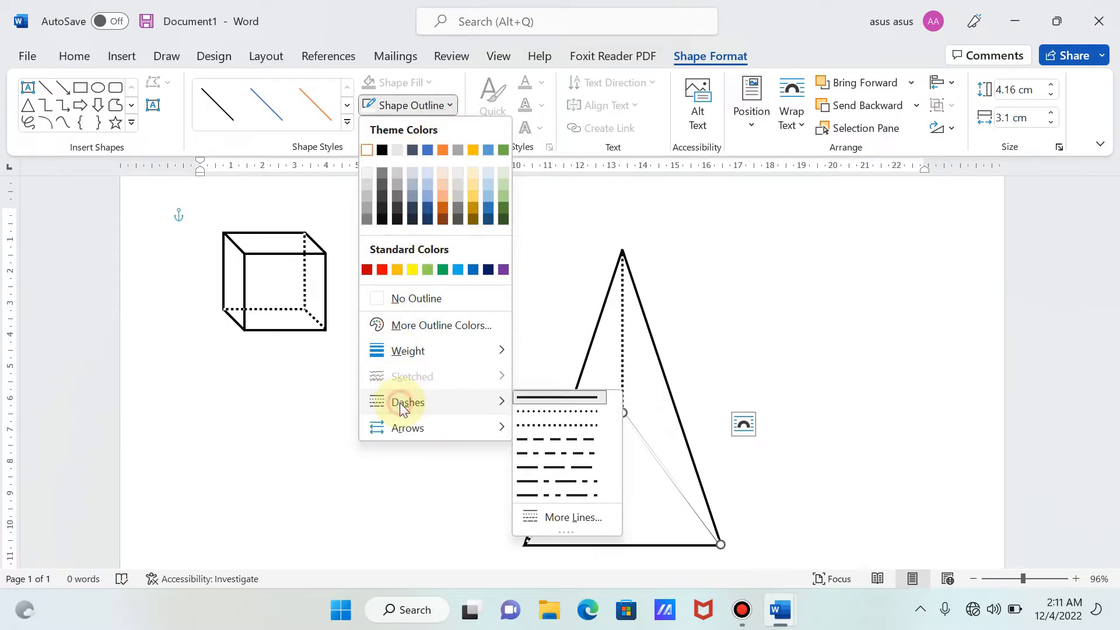
pyautogui.click(527, 413)
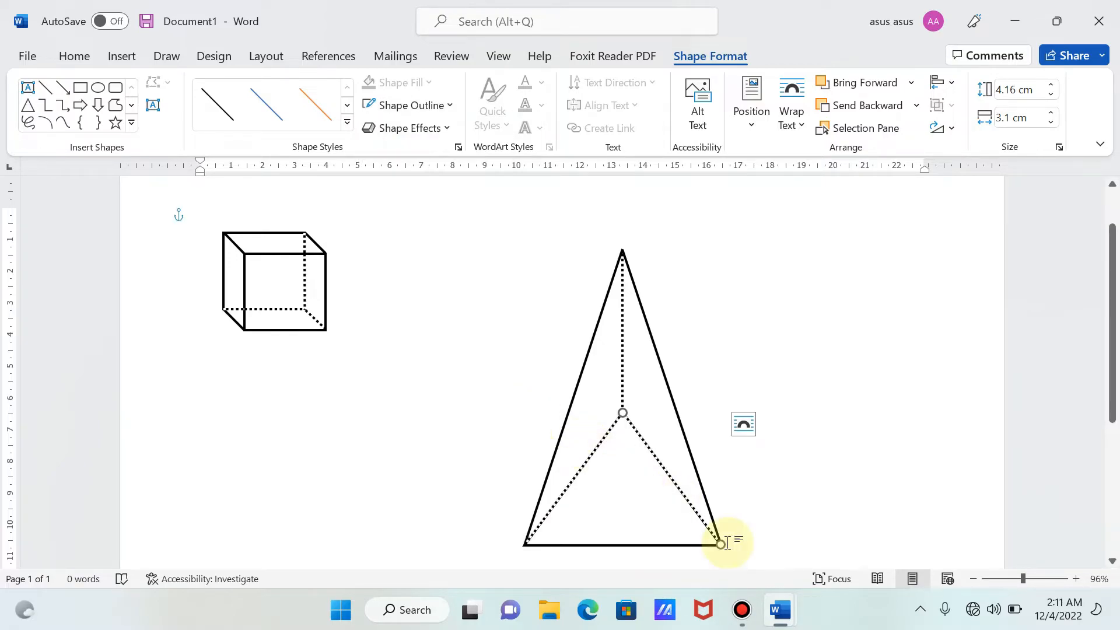
pyautogui.moveTo(720, 544); pyautogui.dragTo(720, 543)
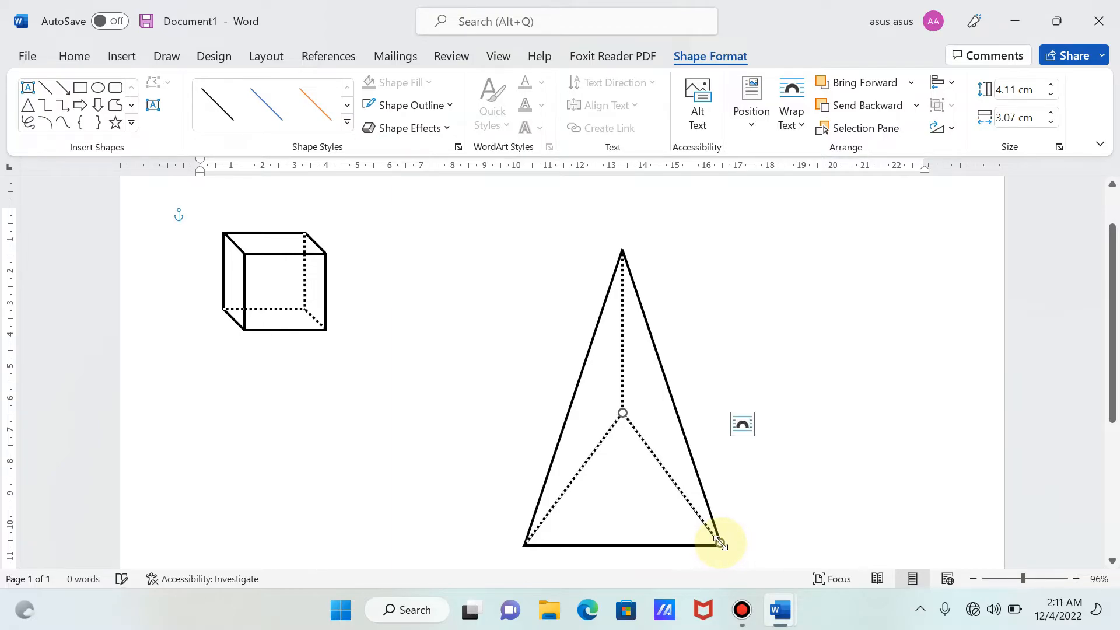
# - Group the right-hand white dotted line with the pyramid and move the whole pyramid about 1 cm to the left
pyautogui.keyDown('shift'); pyautogui.click(660, 523); pyautogui.keyUp('shift')
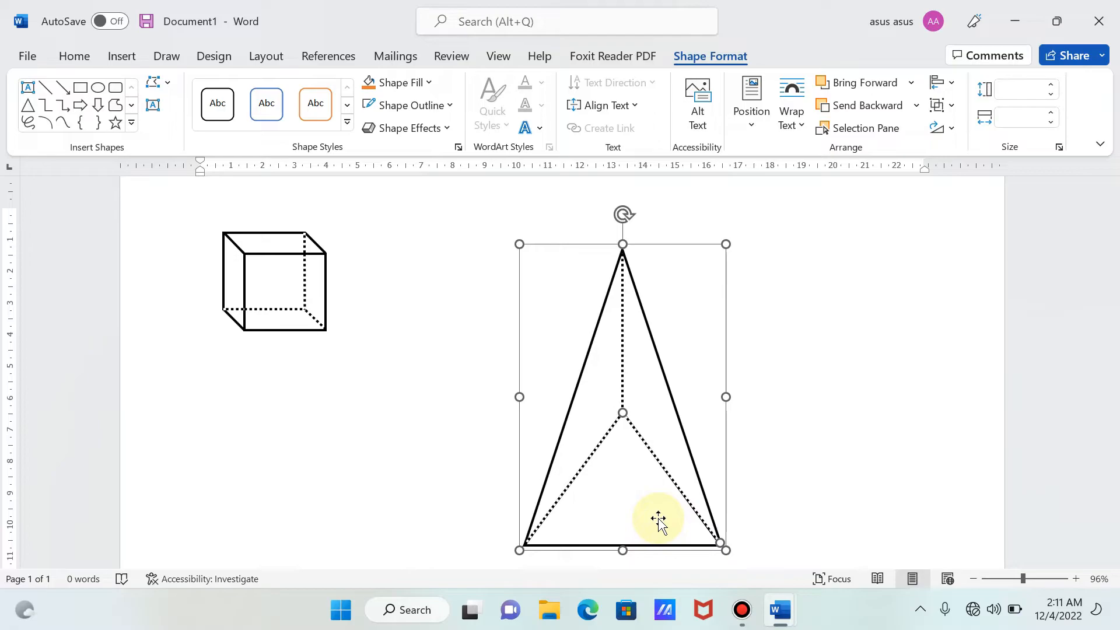
pyautogui.rightClick(658, 520)
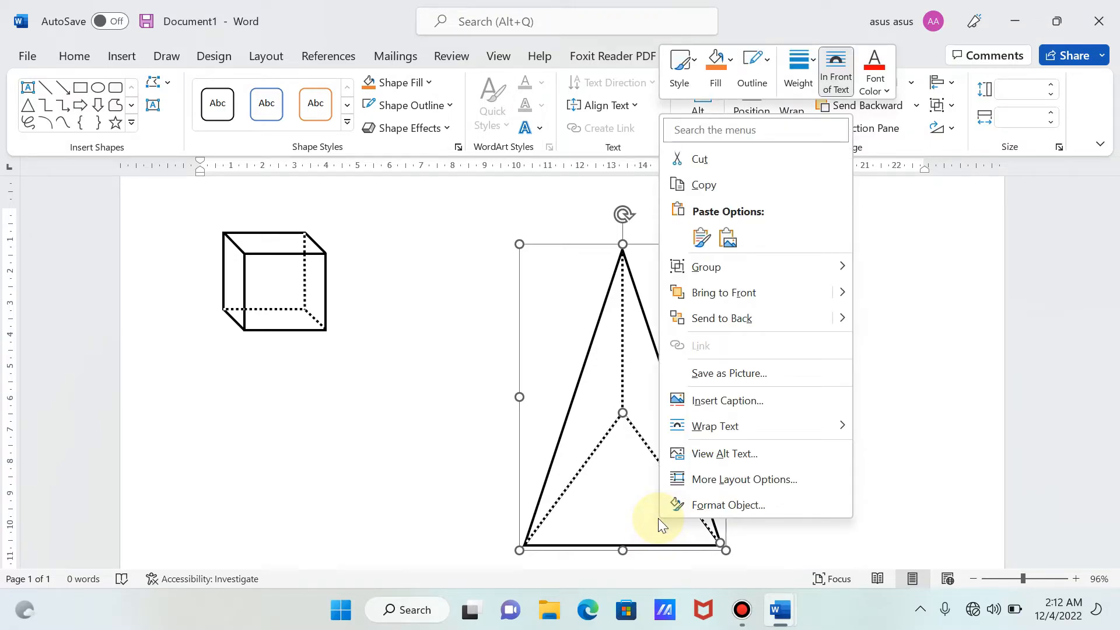
pyautogui.moveTo(723, 274)
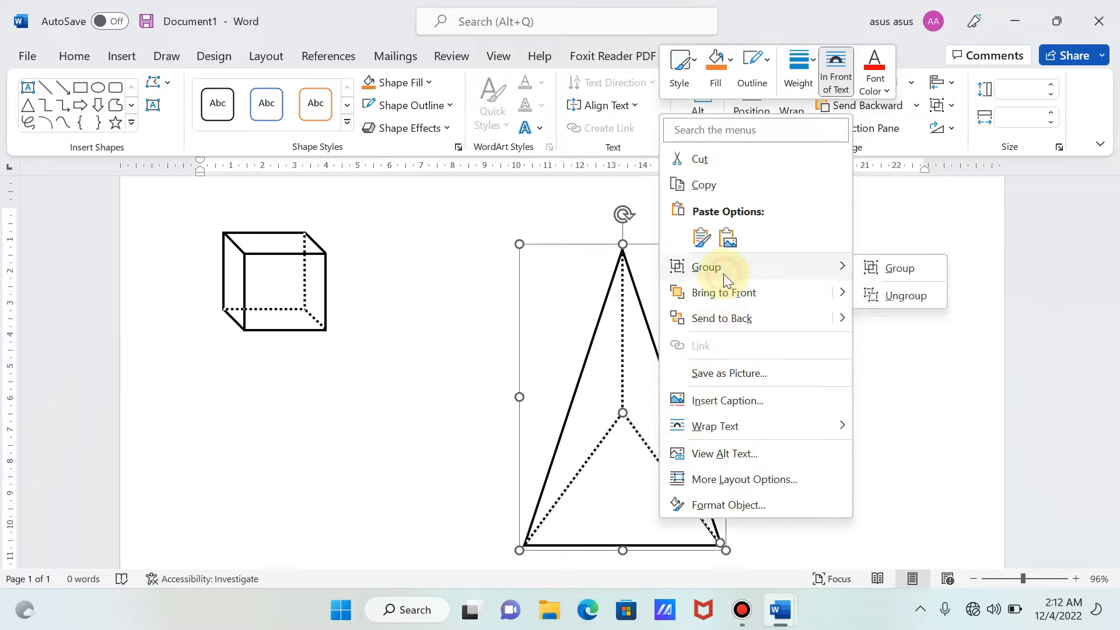
pyautogui.click(894, 270)
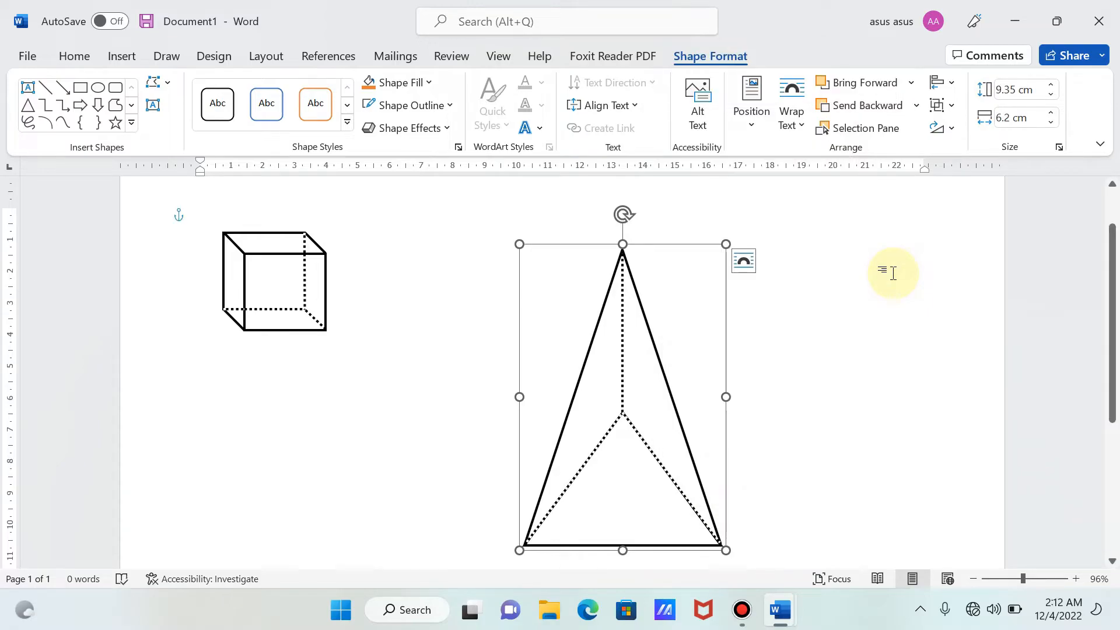
pyautogui.click(658, 429)
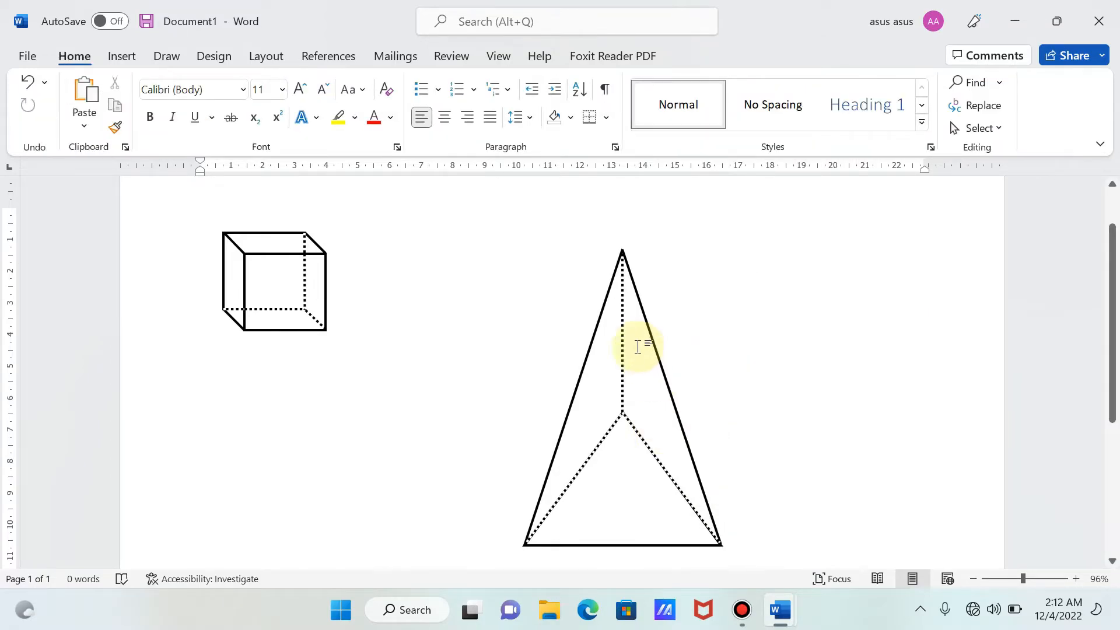
pyautogui.moveTo(628, 262); pyautogui.dragTo(593, 258)
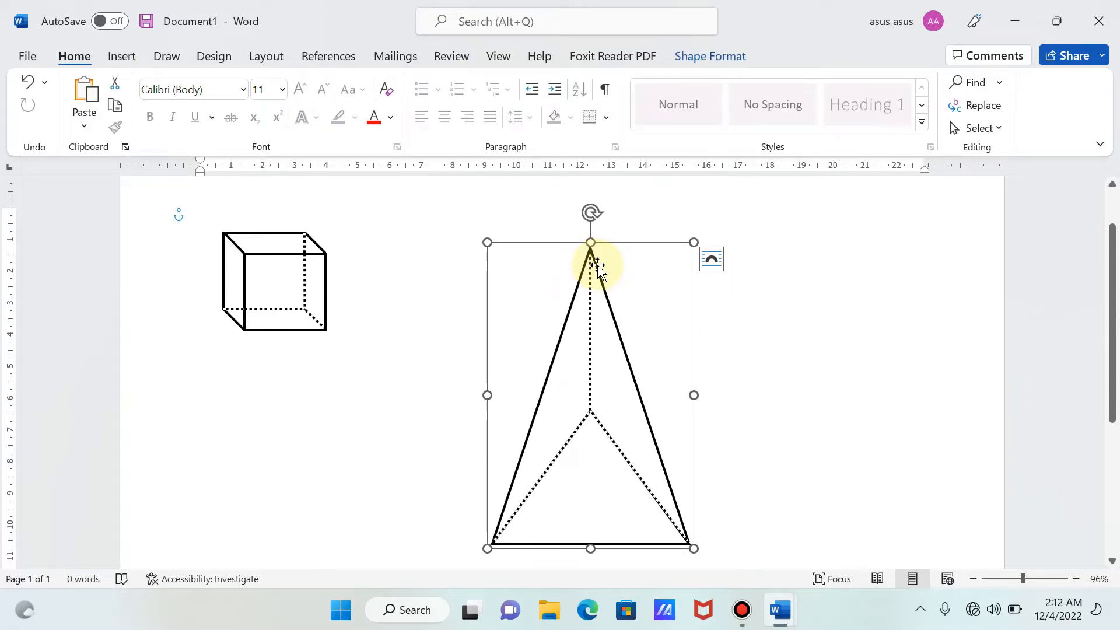
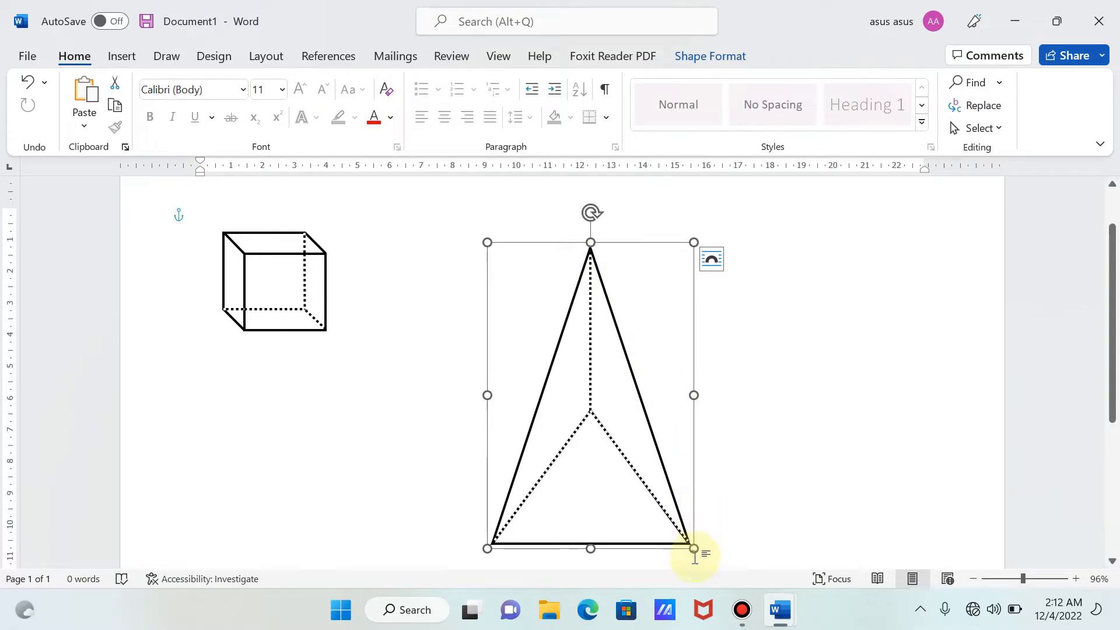
# - Shrink the grouped pyramid to about 3 cm wide and 4 cm high and place it just to the right of the box
pyautogui.moveTo(694, 548); pyautogui.dragTo(587, 371)
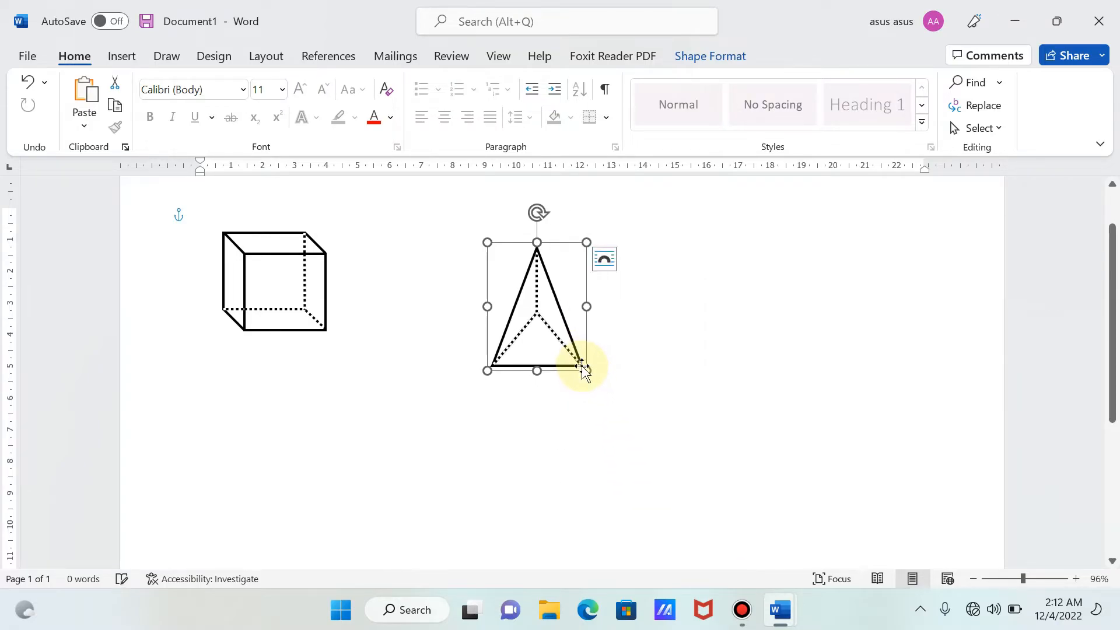
pyautogui.moveTo(540, 330); pyautogui.dragTo(429, 311)
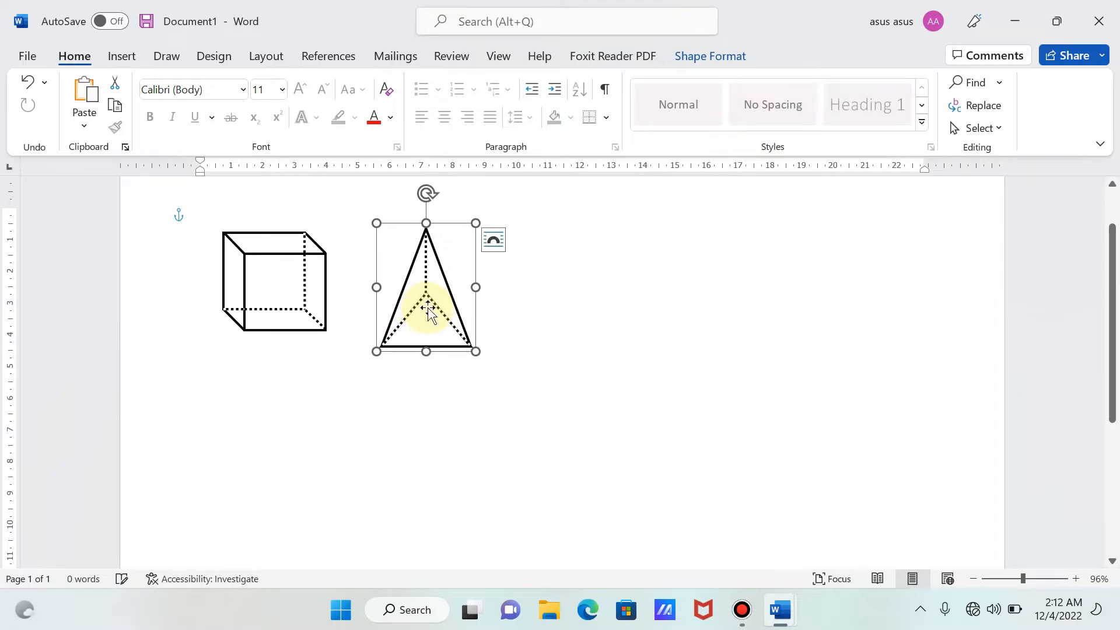
pyautogui.click(652, 432)
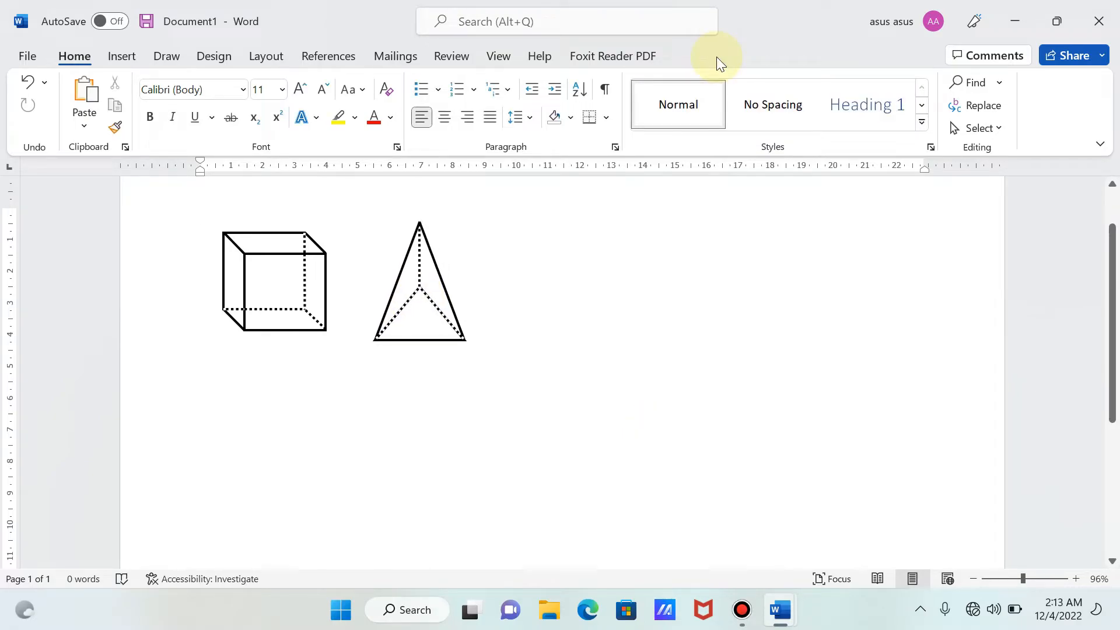
# - Draw a pentagon about 4.88 cm high and 7.86 cm wide in the empty area to the lower right of the pyramid
pyautogui.click(114, 57)
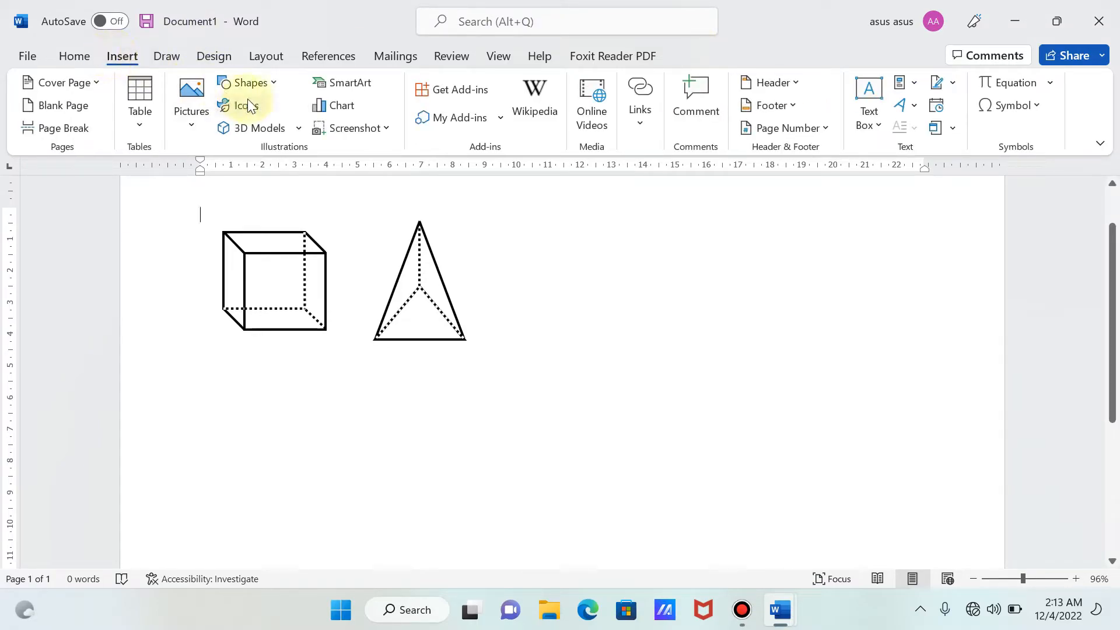
pyautogui.click(264, 90)
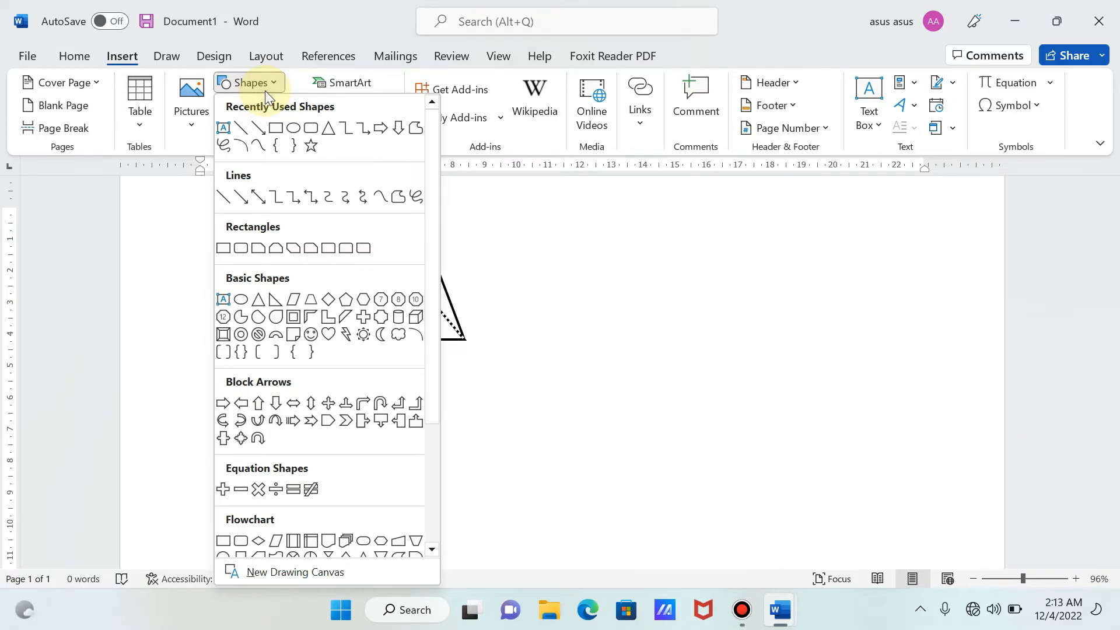
pyautogui.click(332, 301)
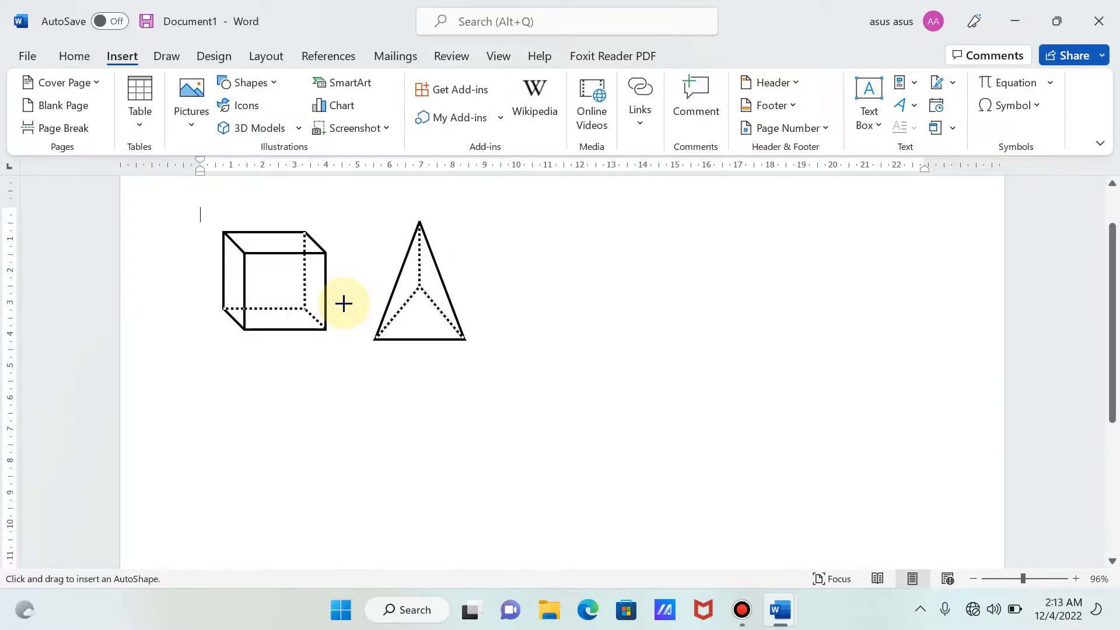
pyautogui.moveTo(617, 348); pyautogui.dragTo(868, 504)
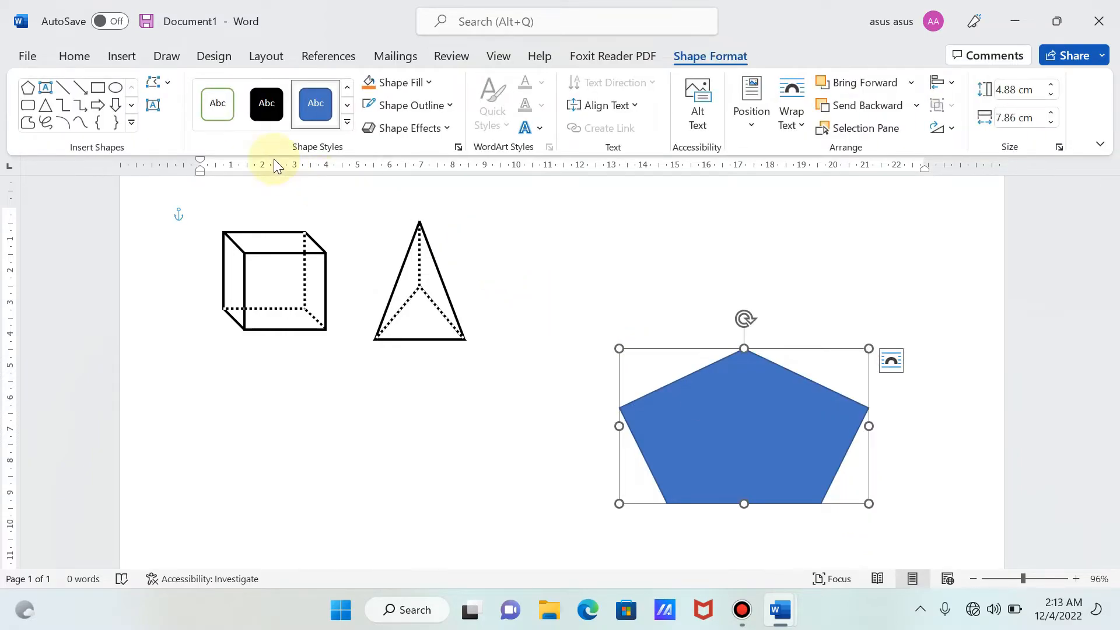
# - Give the pentagon a white fill and a black outline with a weight of 2¼ pt
pyautogui.click(215, 105)
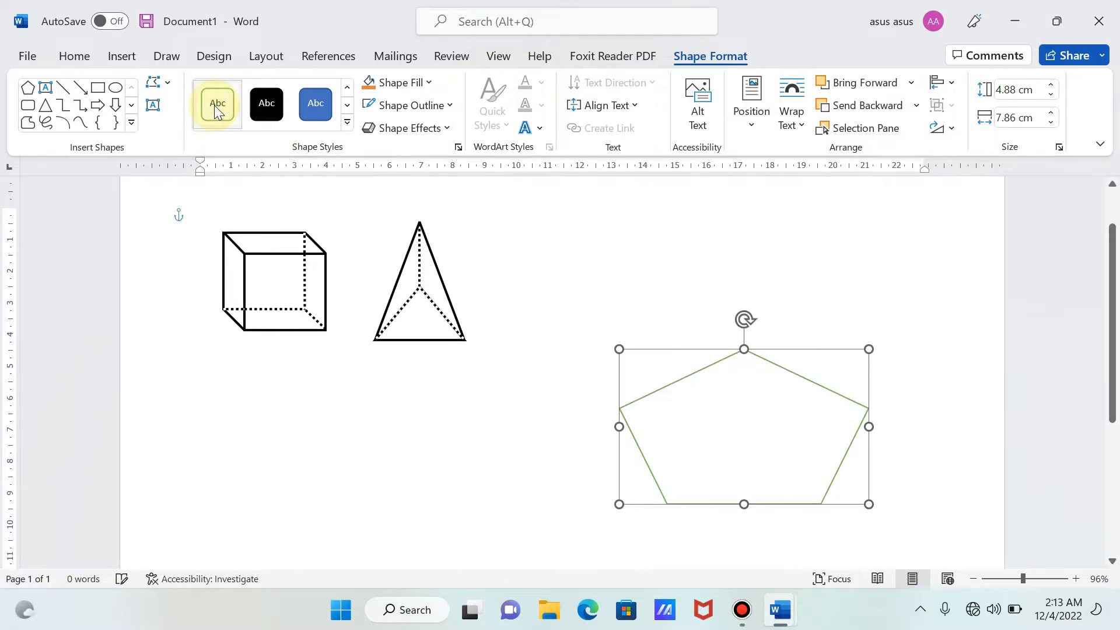
pyautogui.click(412, 108)
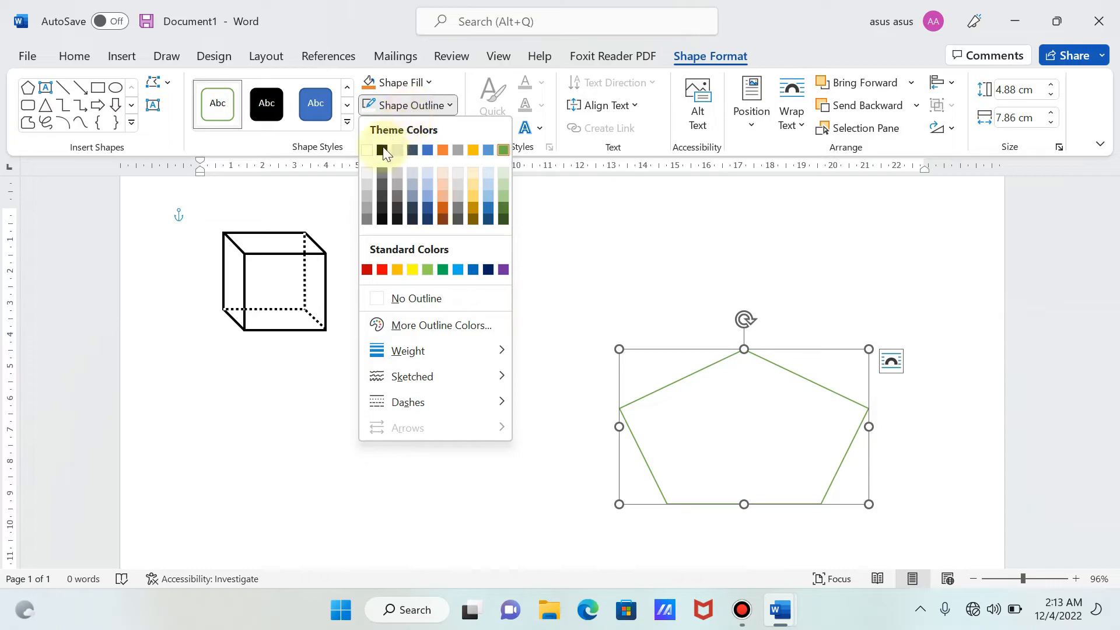
pyautogui.click(382, 143)
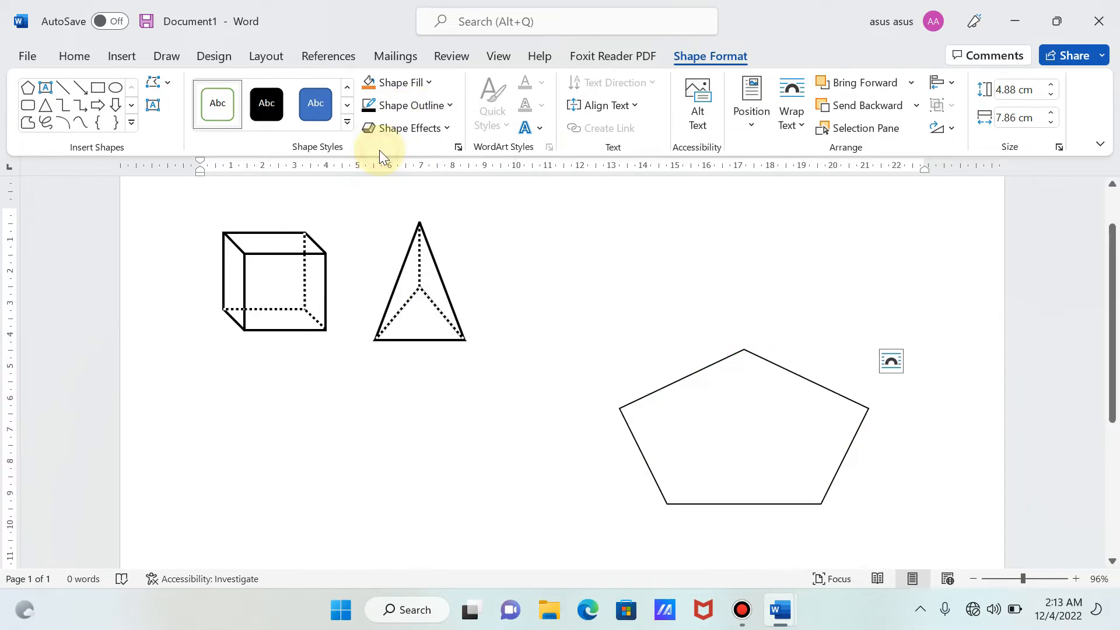
pyautogui.click(429, 106)
pyautogui.moveTo(411, 359)
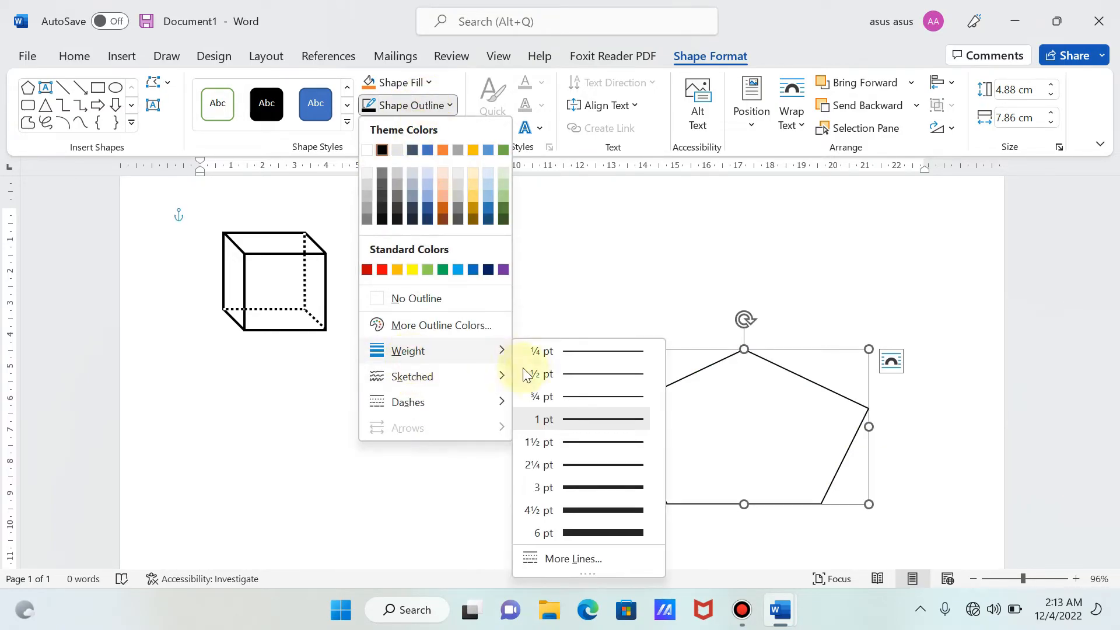
pyautogui.click(584, 464)
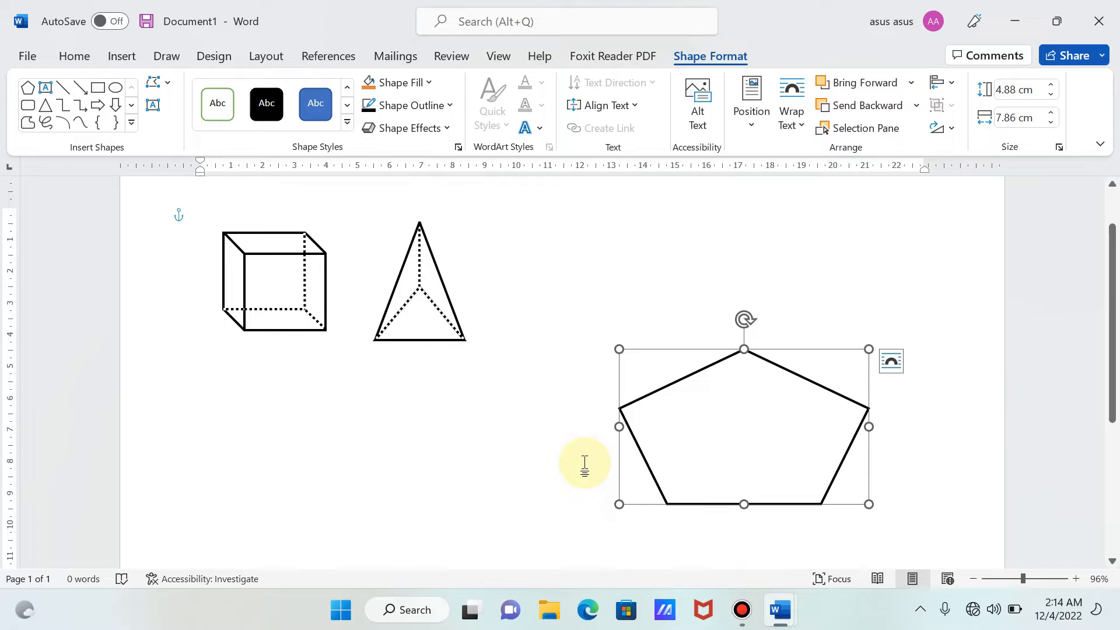
# - Move the pentagon lower and slightly left on the page and place a copy exactly over it
pyautogui.moveTo(718, 455); pyautogui.dragTo(695, 499)
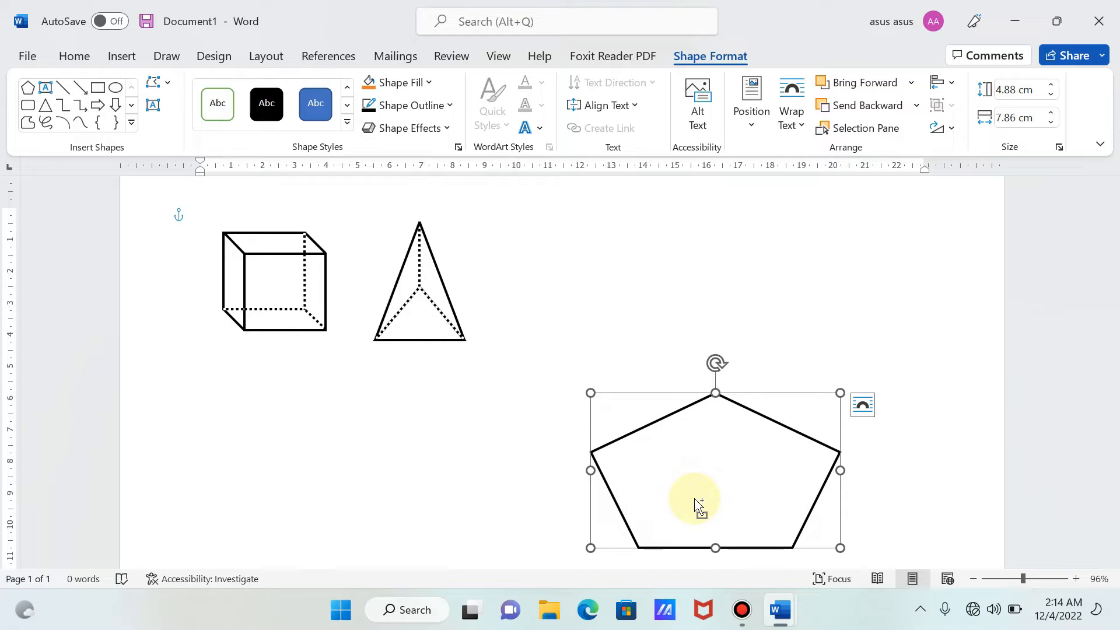
pyautogui.hotkey('ctrl', 'v')
pyautogui.moveTo(693, 496); pyautogui.dragTo(681, 485)
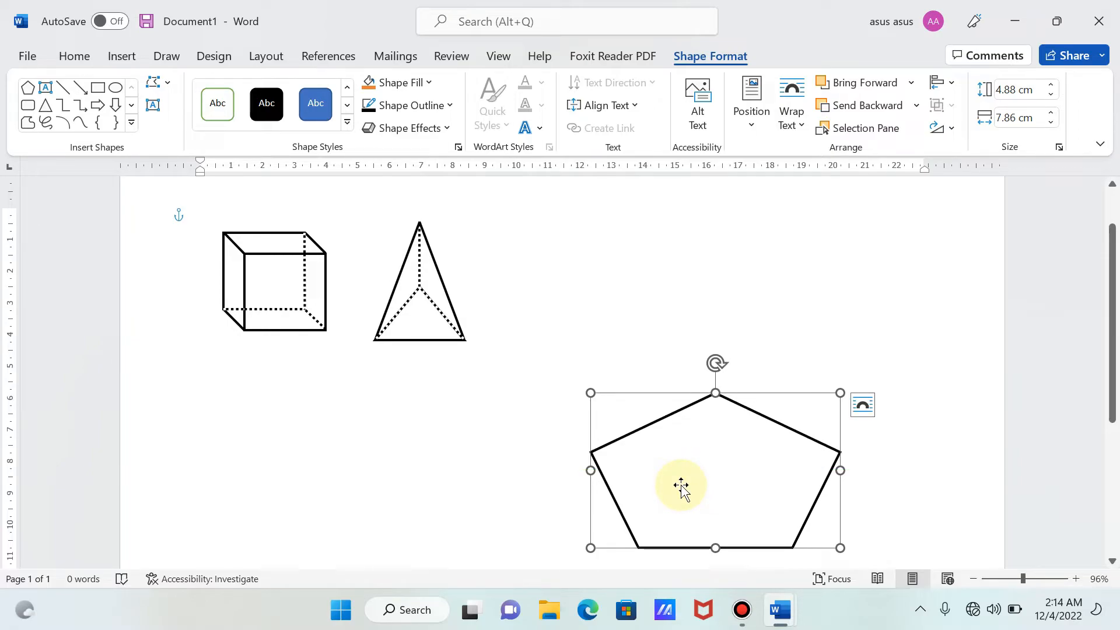
# - Move the copied pentagon straight up until it sits above the original with a gap of about 1.2 cm
pyautogui.press('Up')
pyautogui.press('Up')
pyautogui.press('Up')
pyautogui.press('Up')
pyautogui.press('Up')
pyautogui.press('Up')
pyautogui.press('Up')
pyautogui.press('Up')
pyautogui.press('Up')
pyautogui.press('Up')
pyautogui.press('Up')
pyautogui.press('Up')
pyautogui.press('Up')
pyautogui.press('Up')
pyautogui.press('Up')
pyautogui.press('Up')
pyautogui.press('Up')
pyautogui.press('Up')
pyautogui.press('Up')
pyautogui.press('Up')
pyautogui.press('Up')
pyautogui.press('Up')
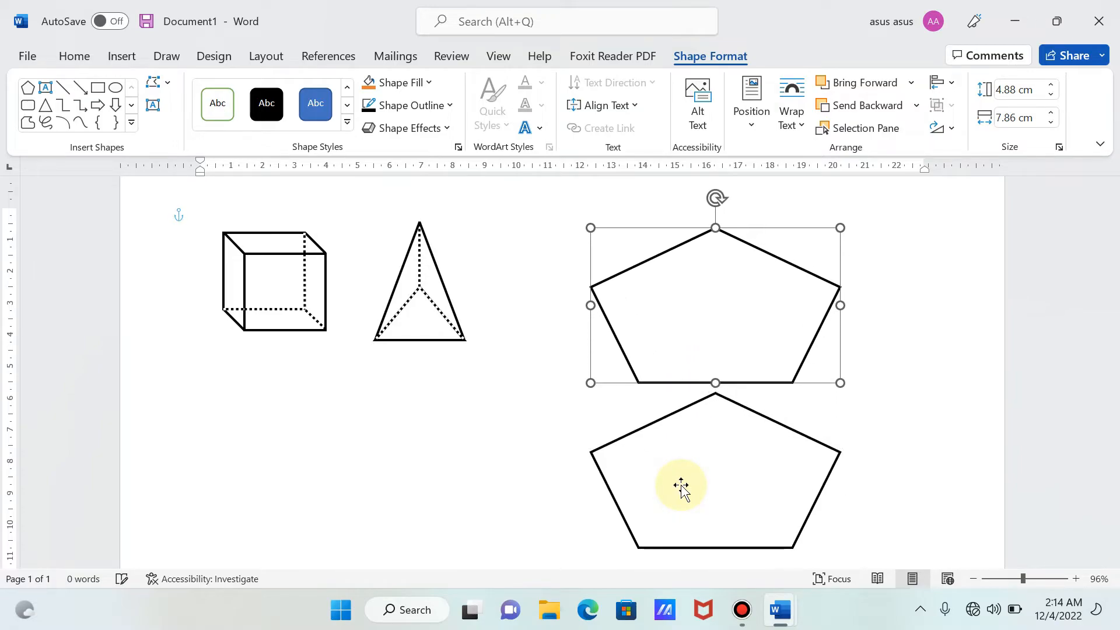
pyautogui.press('Up')
pyautogui.press('Up')
pyautogui.press('Up')
pyautogui.press('Up')
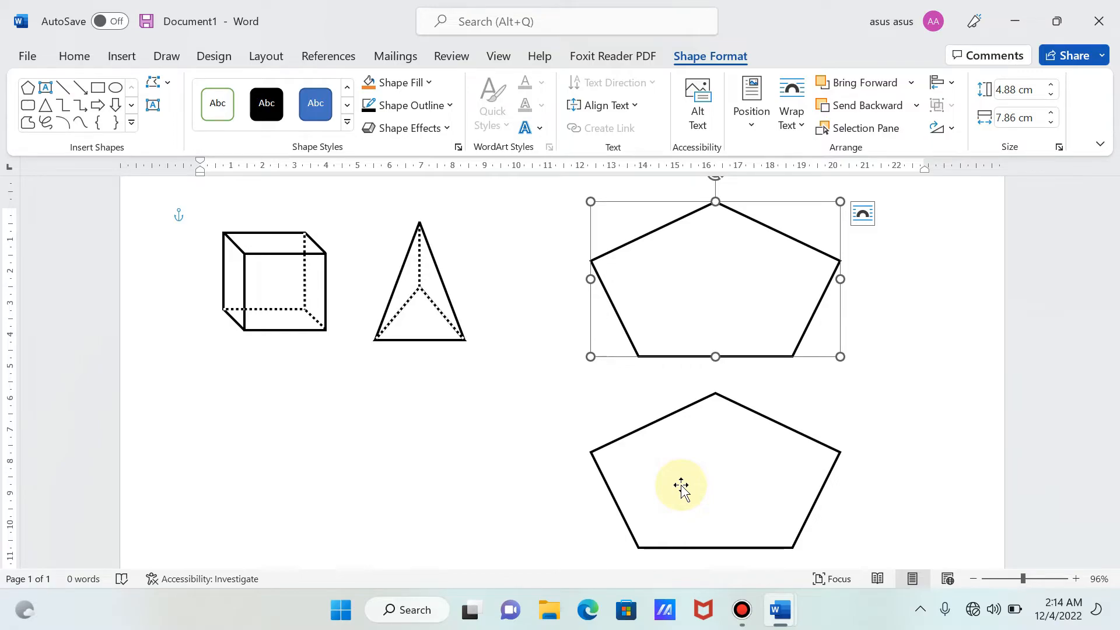
# - Draw a vertical line about 5.98 cm high from the upper pentagon's top vertex to the lower pentagon's top vertex
pyautogui.click(107, 61)
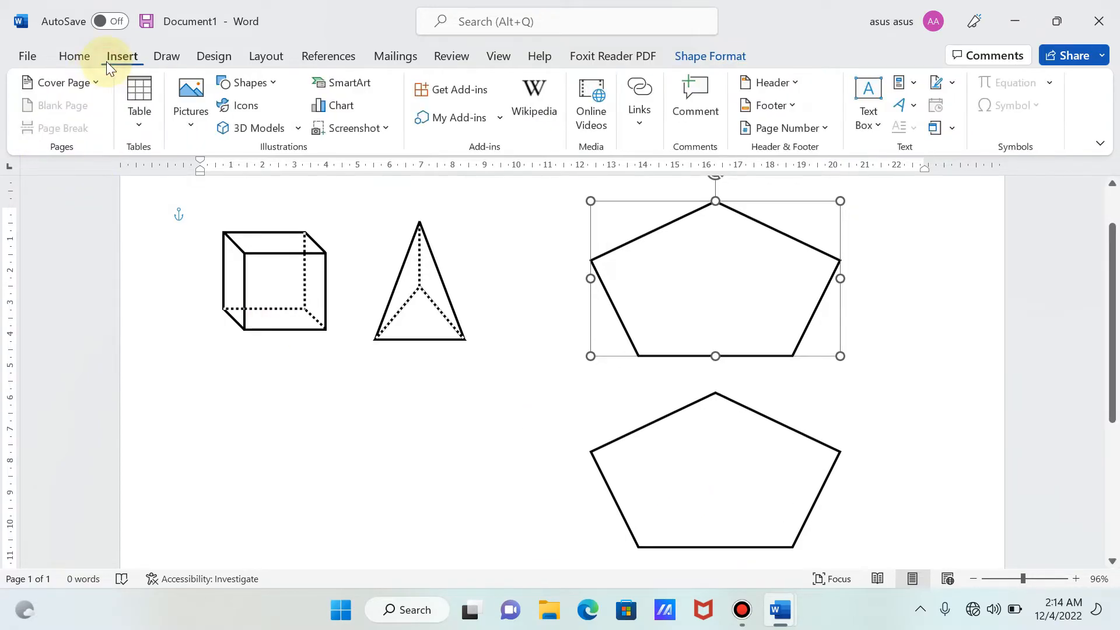
pyautogui.click(244, 81)
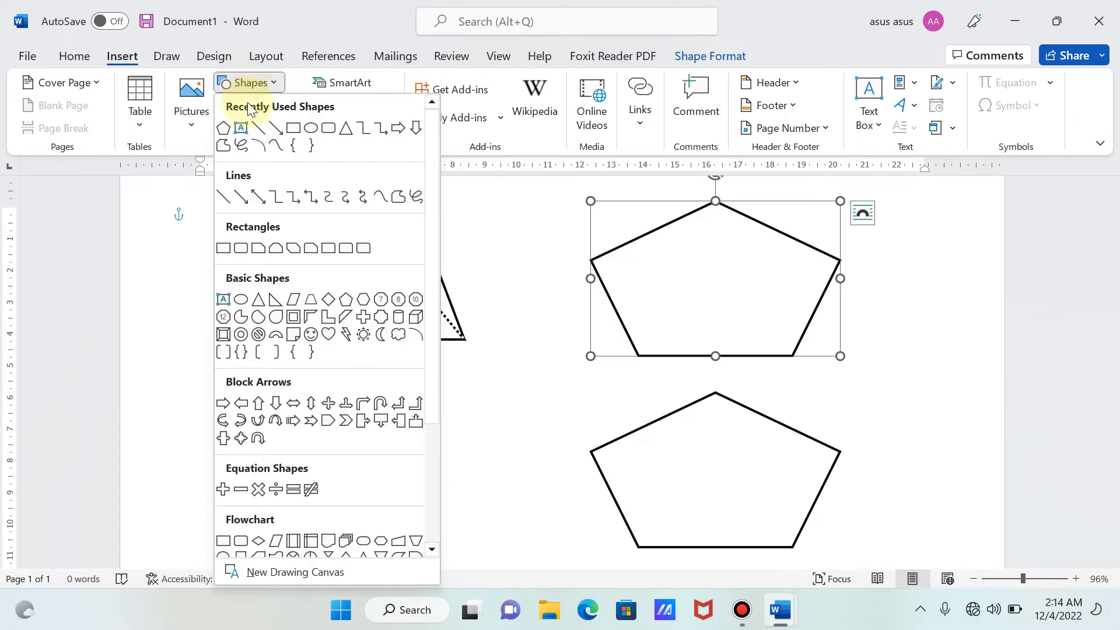
pyautogui.click(256, 127)
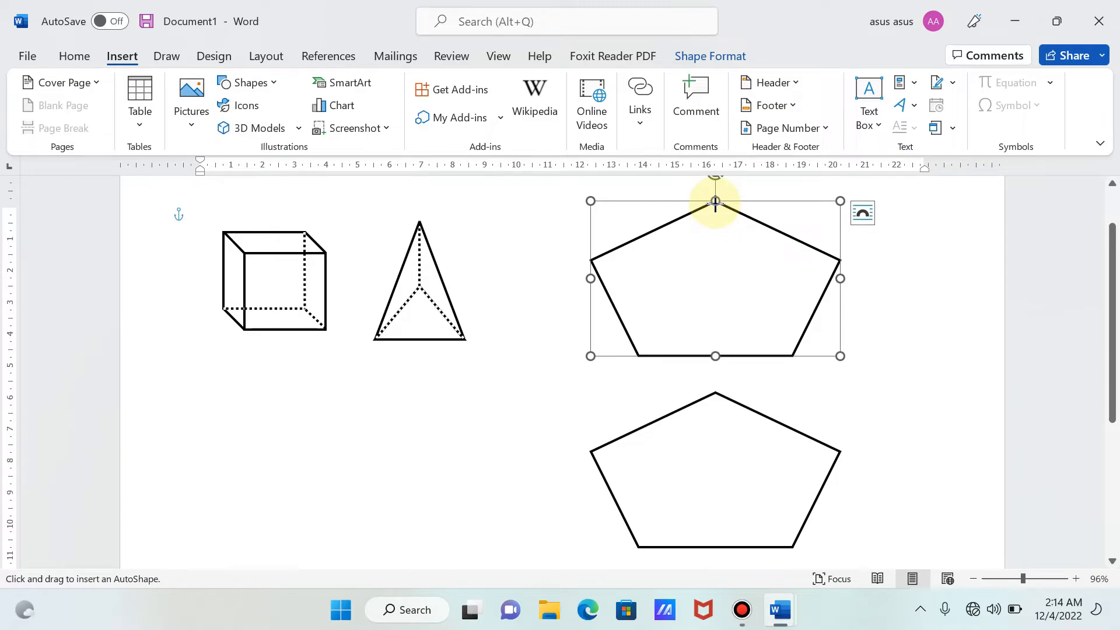
pyautogui.moveTo(716, 202); pyautogui.dragTo(716, 393)
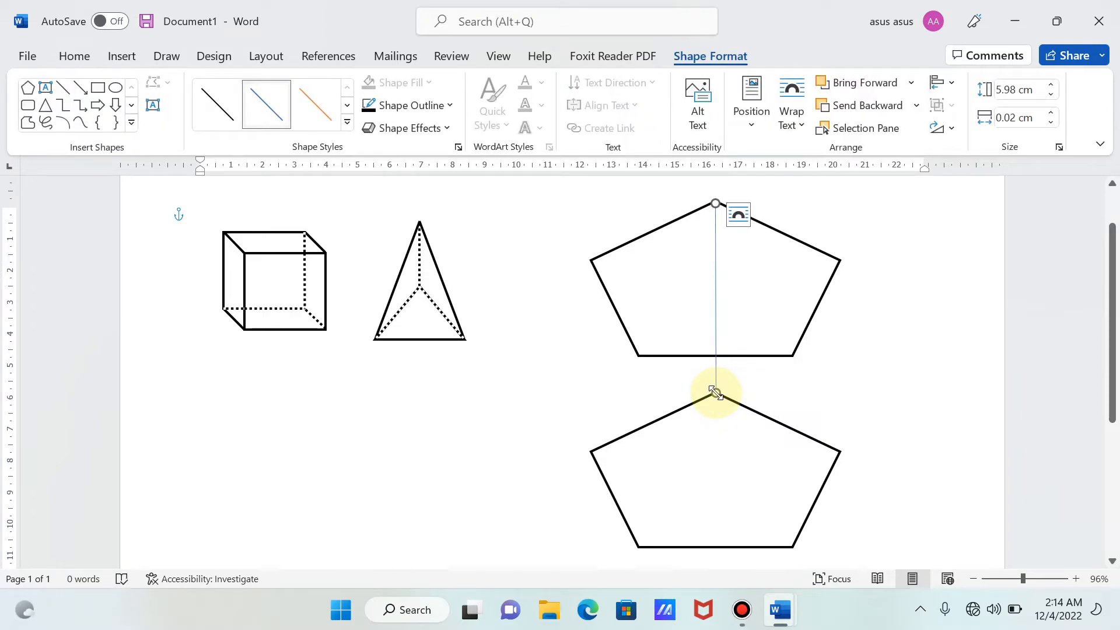
# - Set the outline of the line joining the pentagons' top vertices to black with a weight of 2¼ pt
pyautogui.click(429, 105)
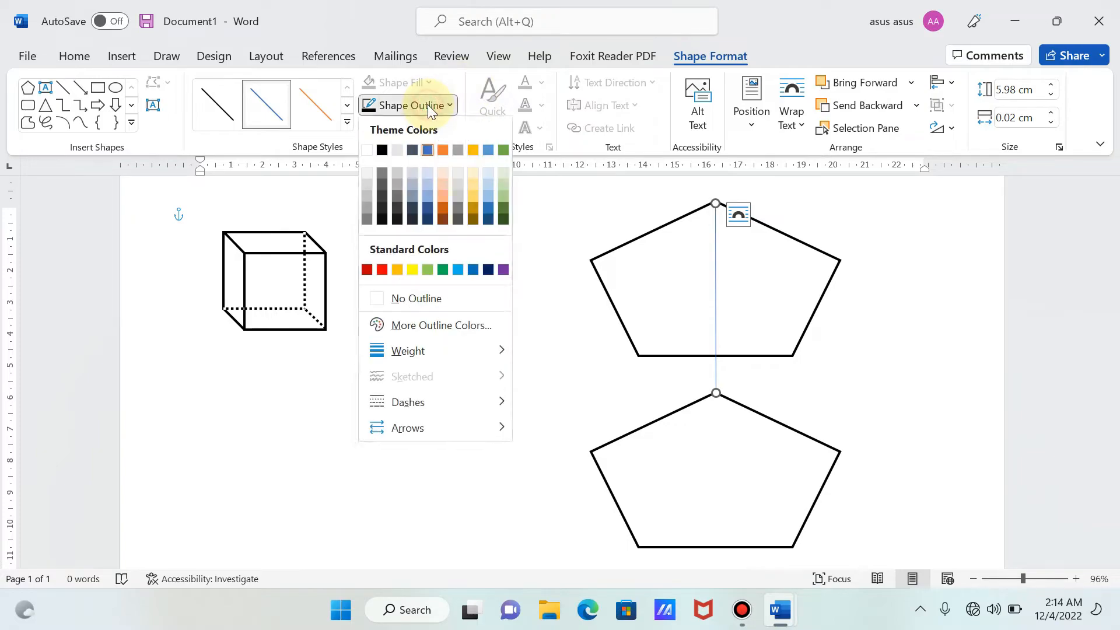
pyautogui.click(382, 150)
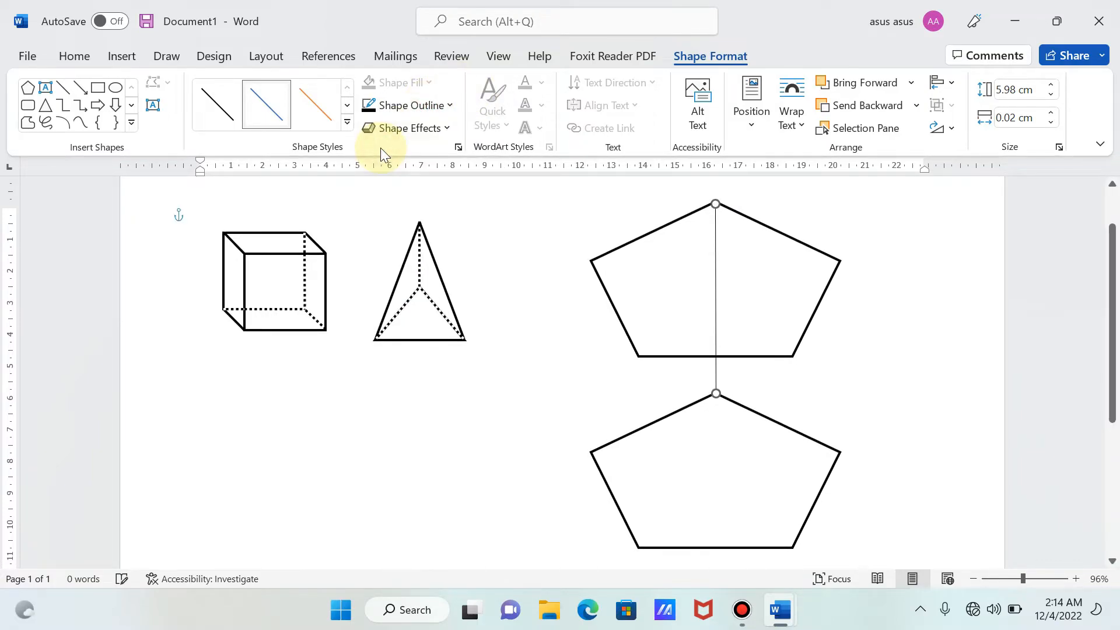
pyautogui.click(426, 106)
pyautogui.moveTo(440, 350)
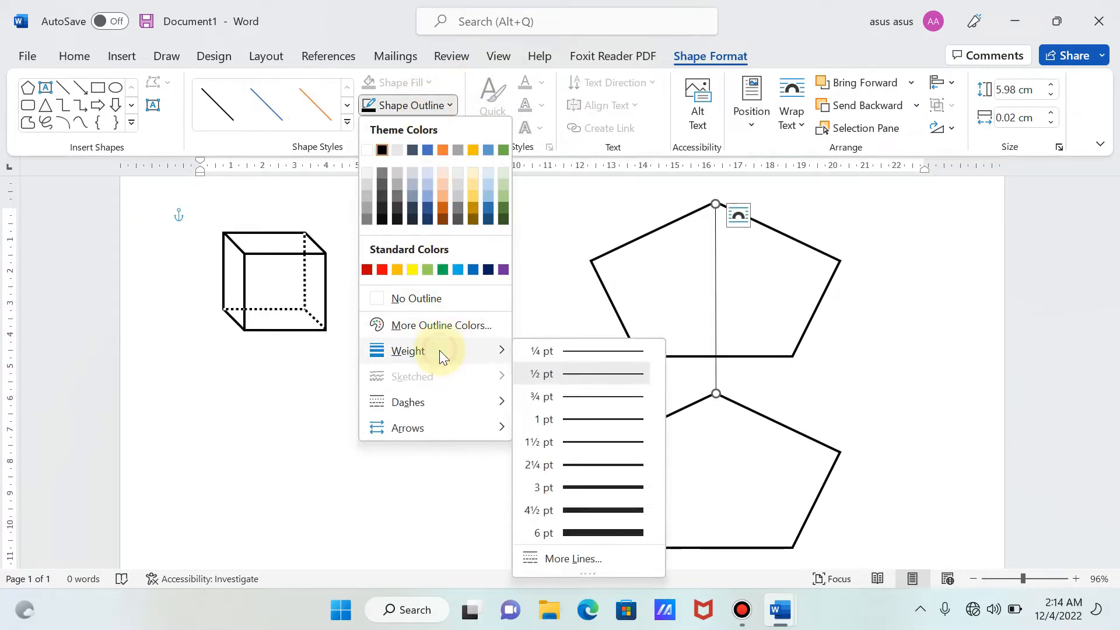
pyautogui.click(560, 464)
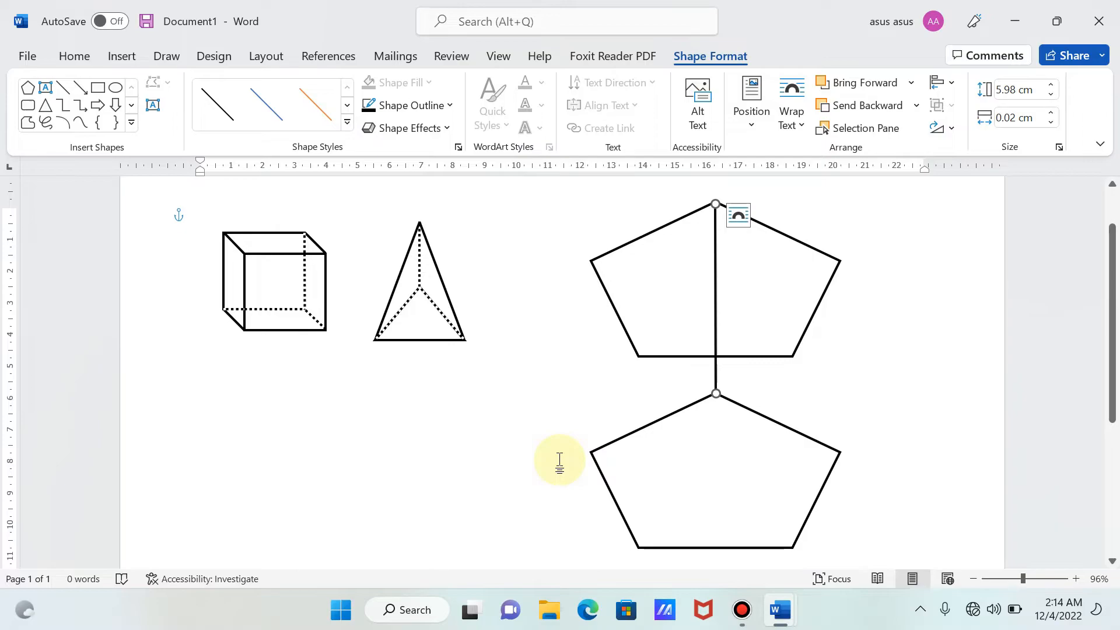
# - Group the connecting line with both pentagons and shift the group about 0.6 cm right and slightly down
pyautogui.click(730, 528)
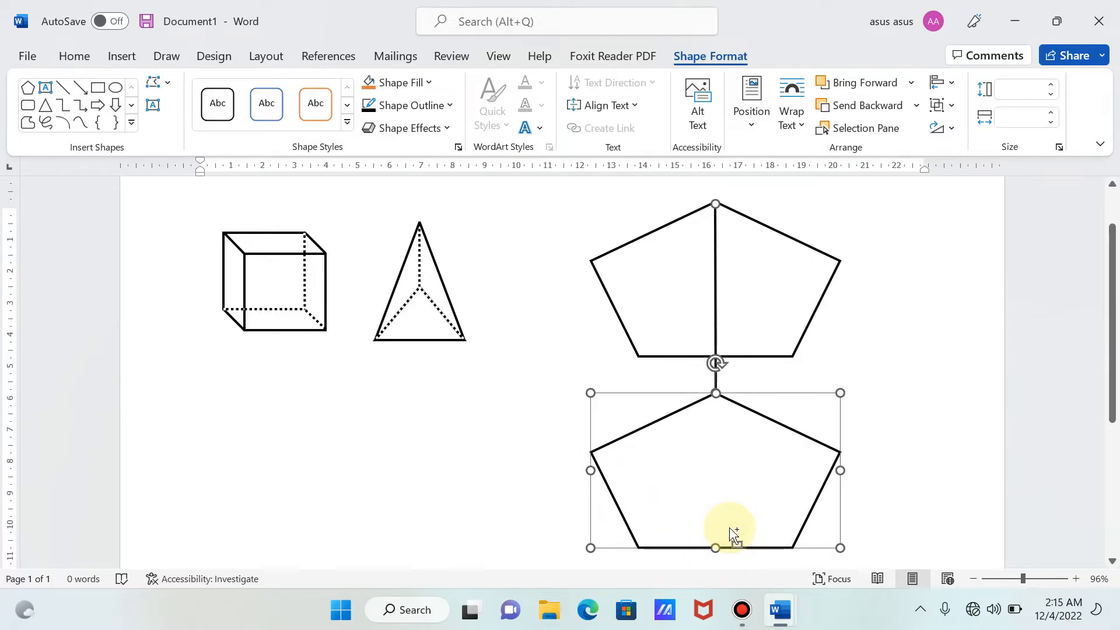
pyautogui.keyDown('ctrl'); pyautogui.click(667, 300); pyautogui.keyUp('ctrl')
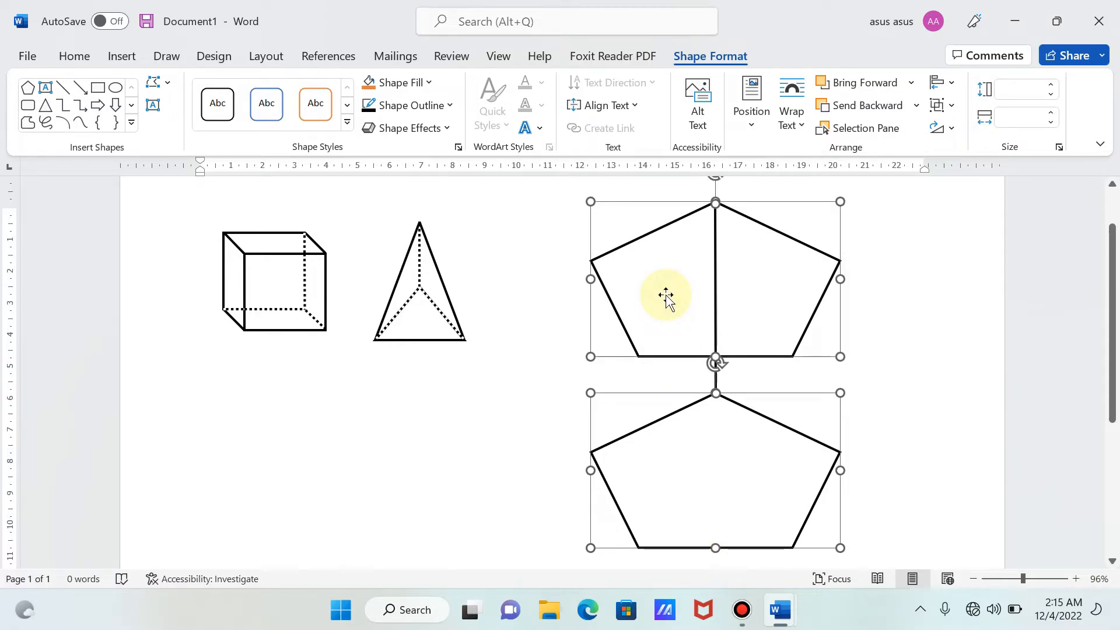
pyautogui.rightClick(667, 295)
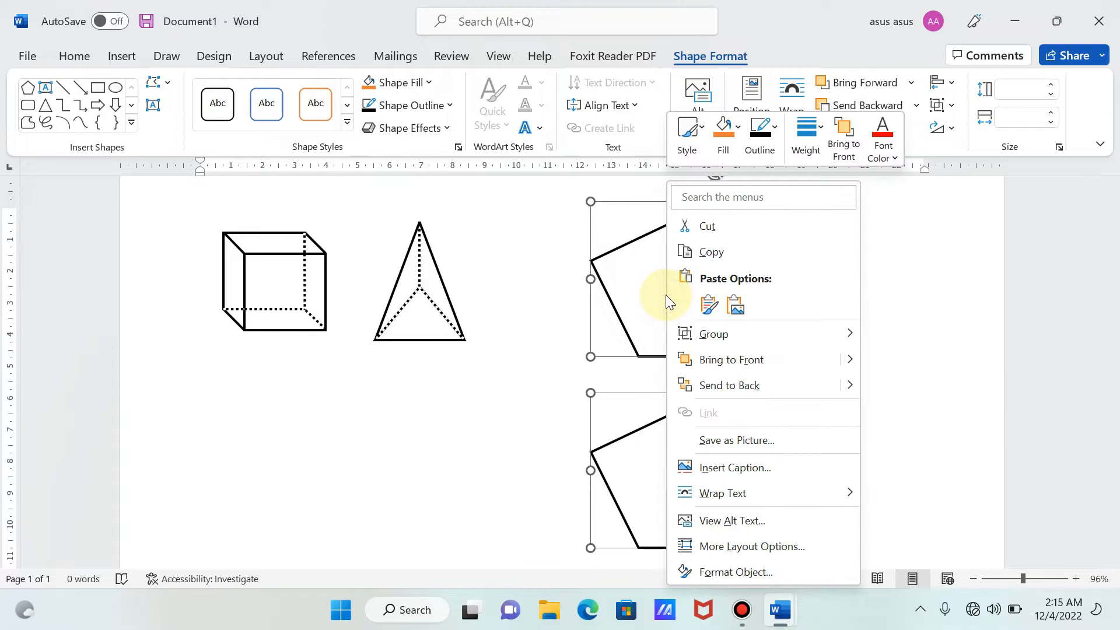
pyautogui.moveTo(769, 341)
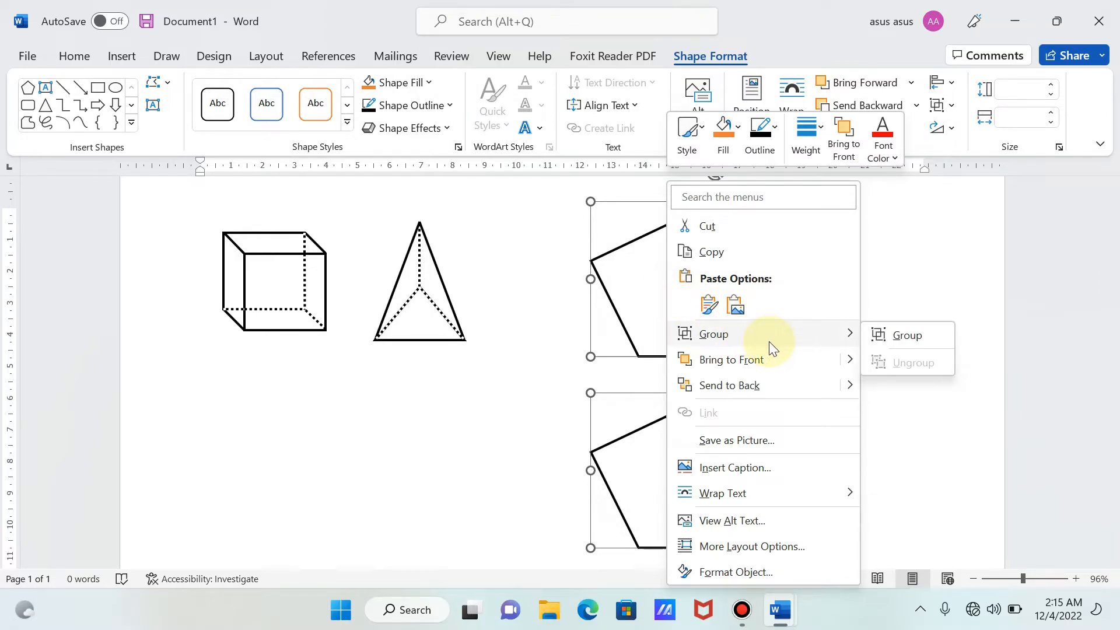
pyautogui.click(891, 342)
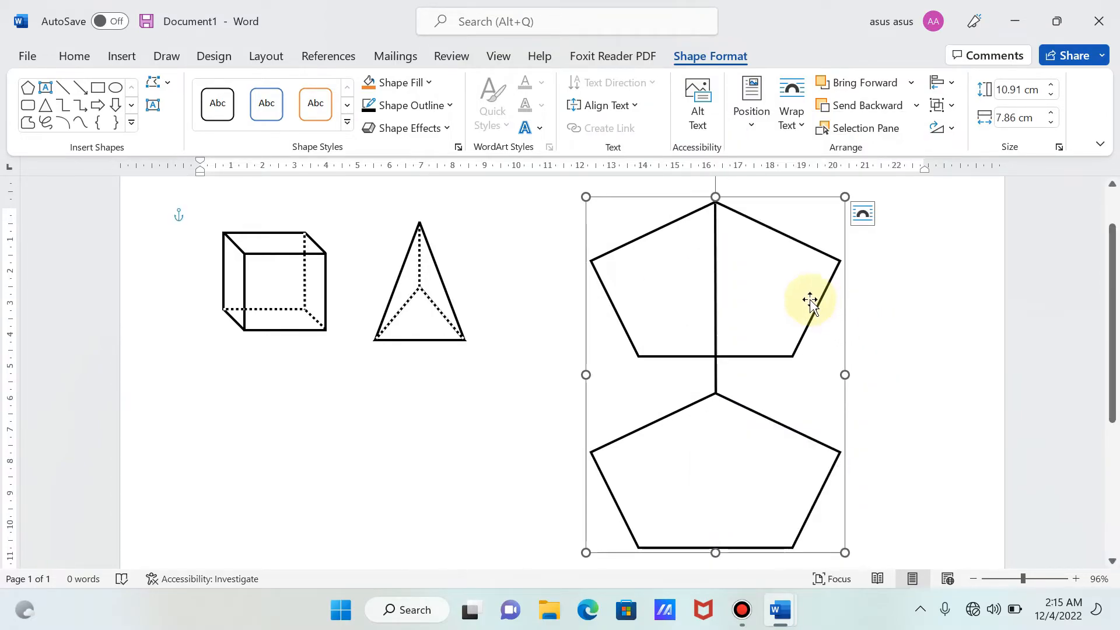
pyautogui.moveTo(823, 315)
pyautogui.mouseDown()
pyautogui.moveTo(900, 350)
pyautogui.moveTo(790, 296)
pyautogui.moveTo(870, 288)
pyautogui.moveTo(830, 309)
pyautogui.mouseUp()
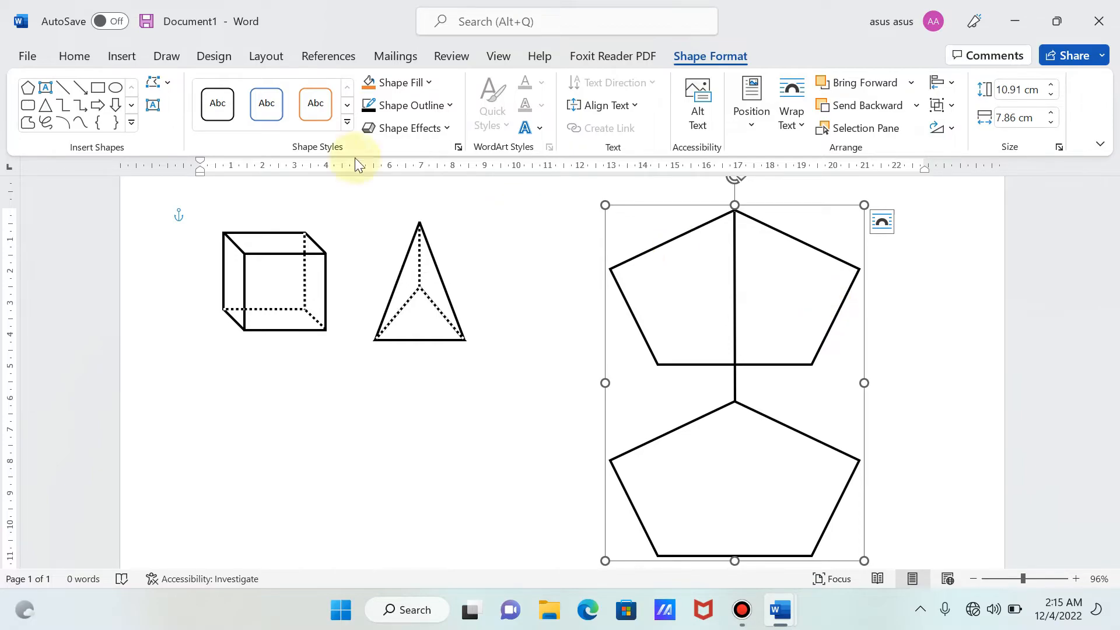
# - Draw a line about 6.04 cm high from the upper pentagon's left vertex to the lower pentagon's left vertex
pyautogui.click(119, 56)
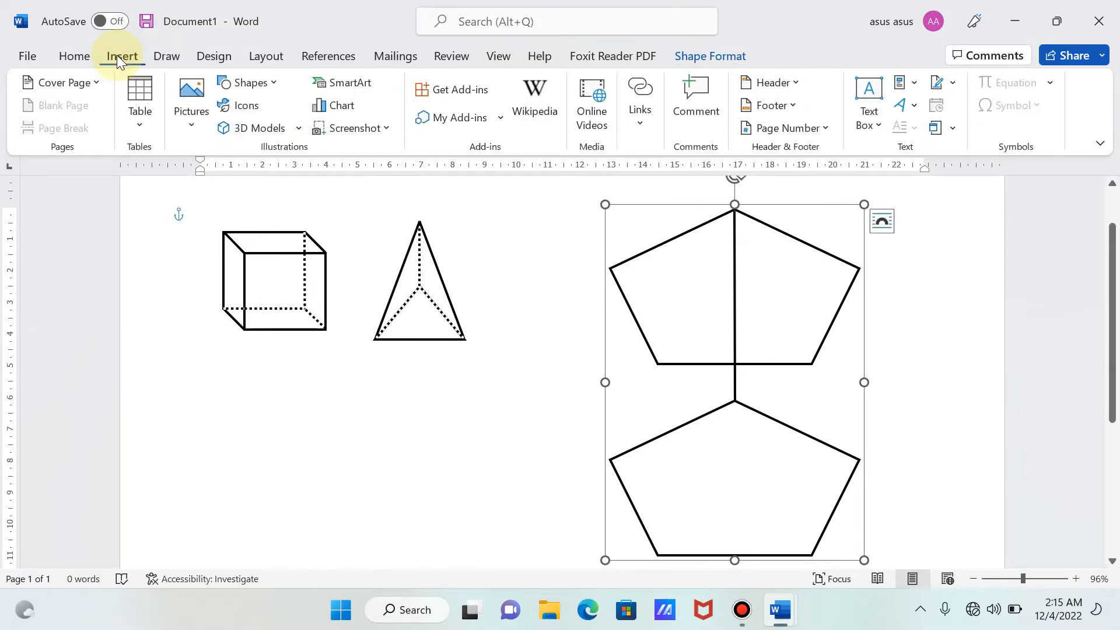
pyautogui.click(260, 81)
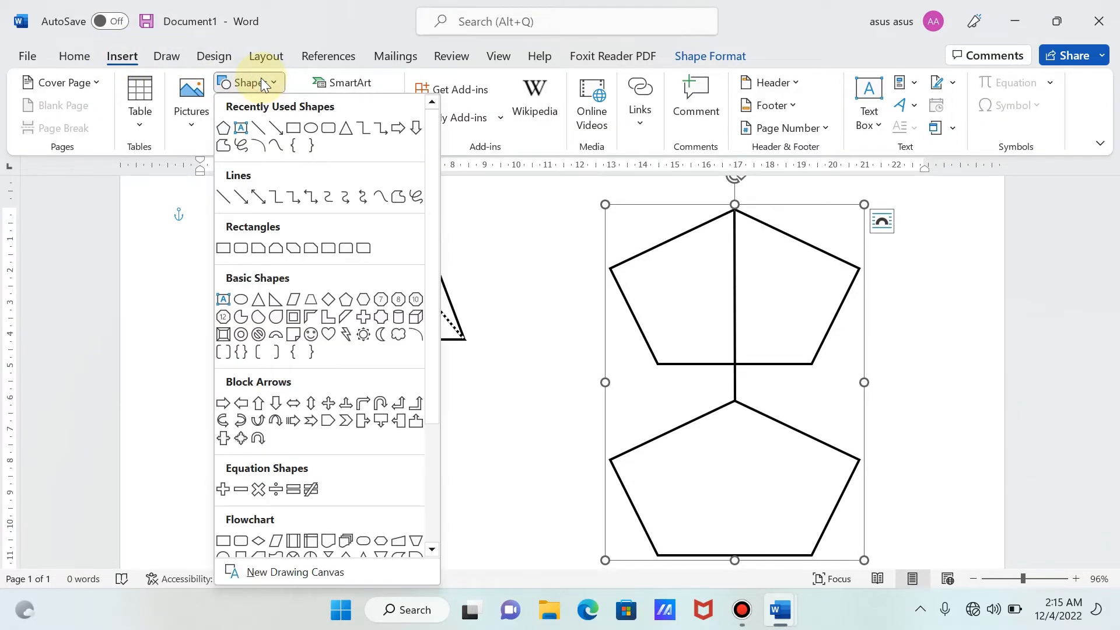
pyautogui.click(259, 127)
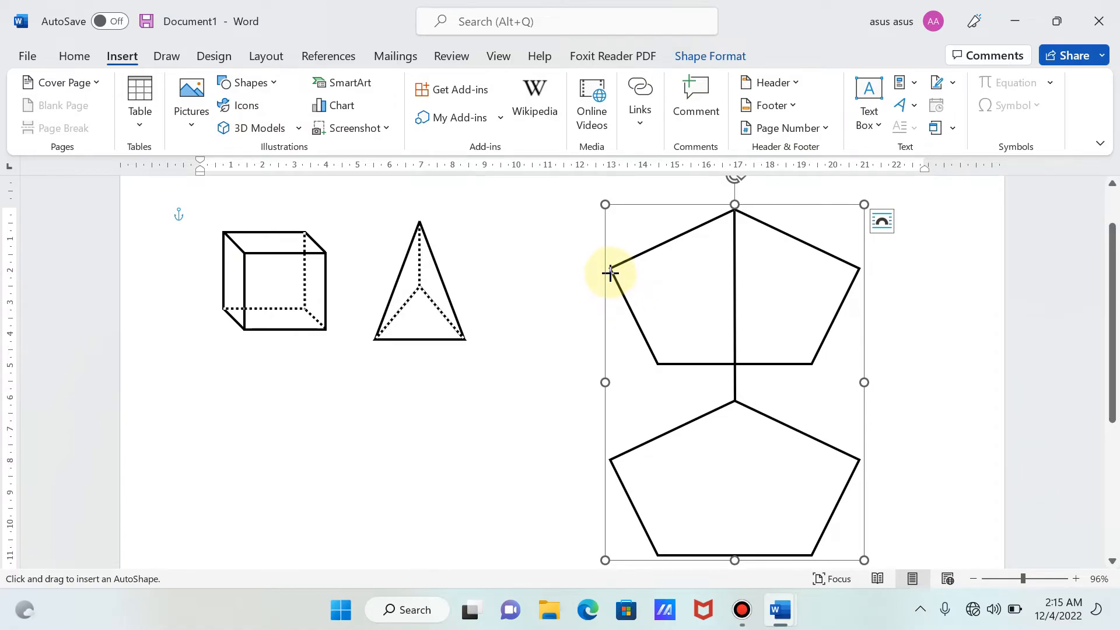
pyautogui.moveTo(609, 270); pyautogui.dragTo(611, 459)
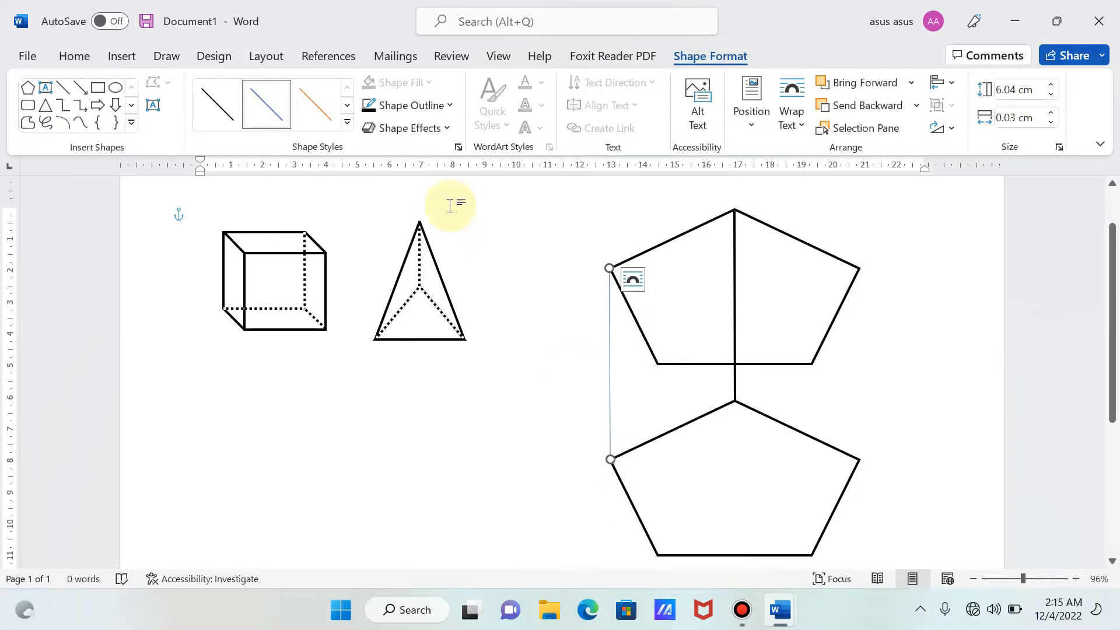
# - Set the outline of the line joining the pentagons' left vertices to black with a weight of 2¼ pt
pyautogui.click(402, 106)
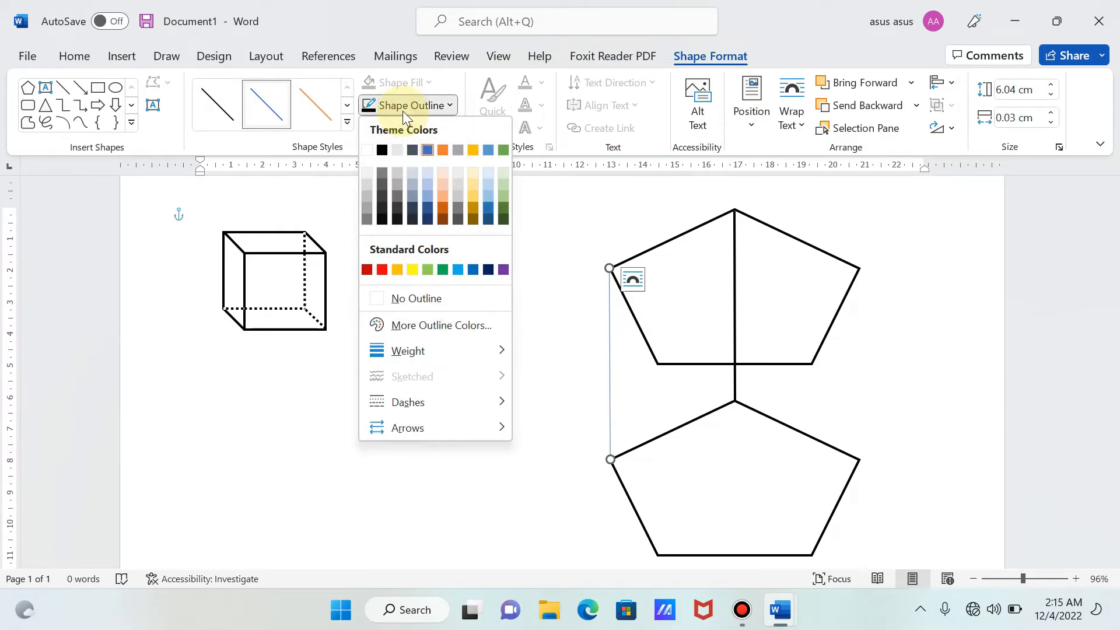
pyautogui.click(382, 150)
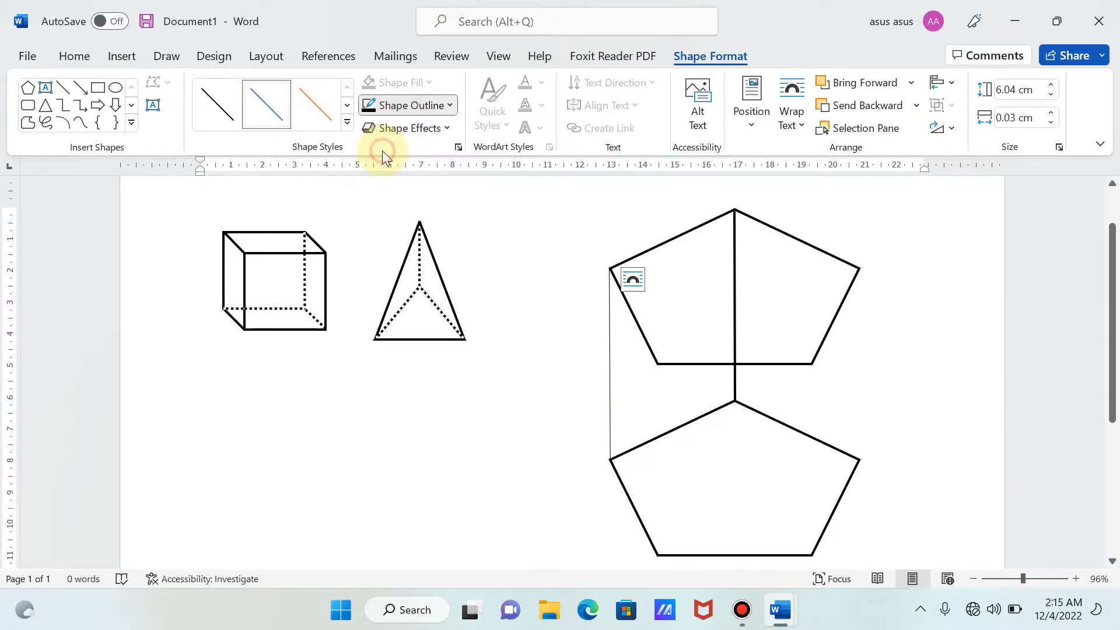
pyautogui.click(411, 107)
pyautogui.moveTo(428, 352)
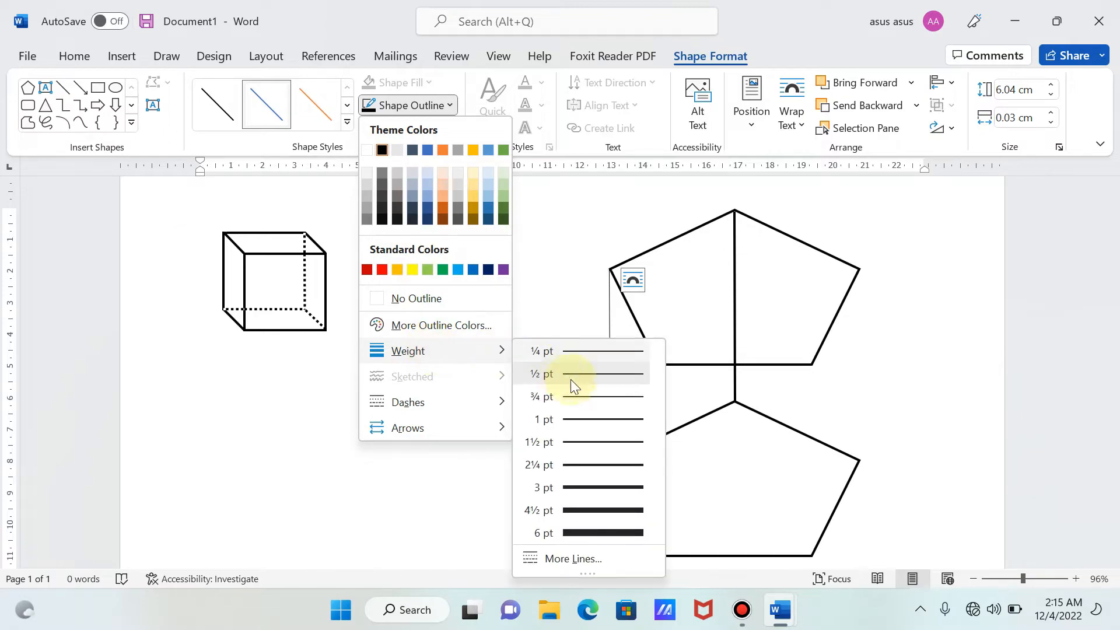
pyautogui.click(588, 464)
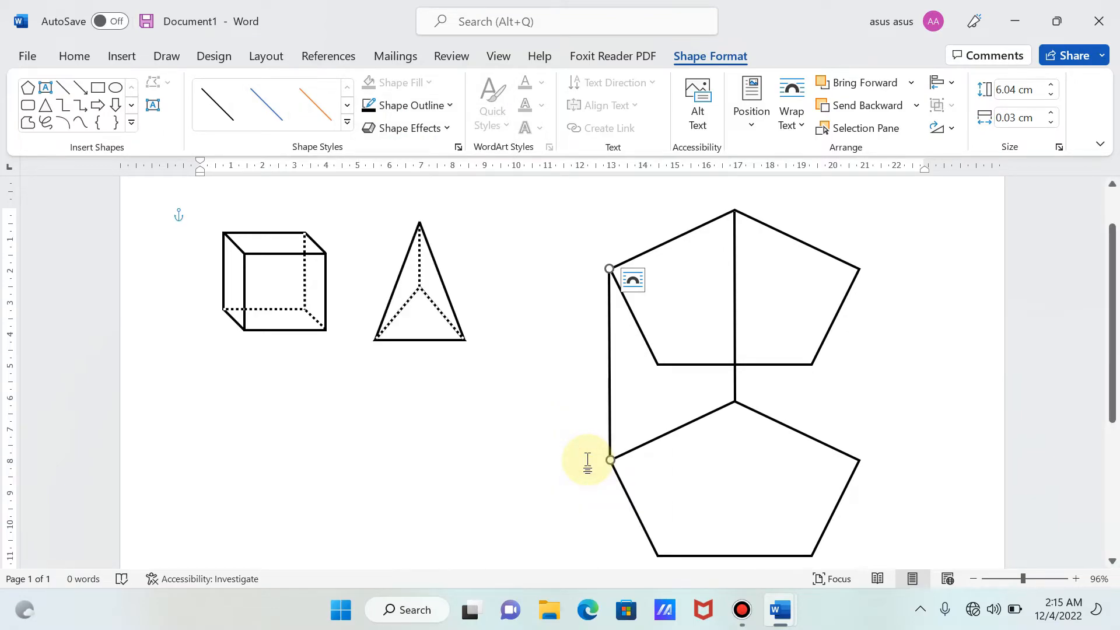
# - Group the line joining the pentagons' left vertices with the existing pentagon group
pyautogui.keyDown('shift'); pyautogui.click(737, 474); pyautogui.keyUp('shift')
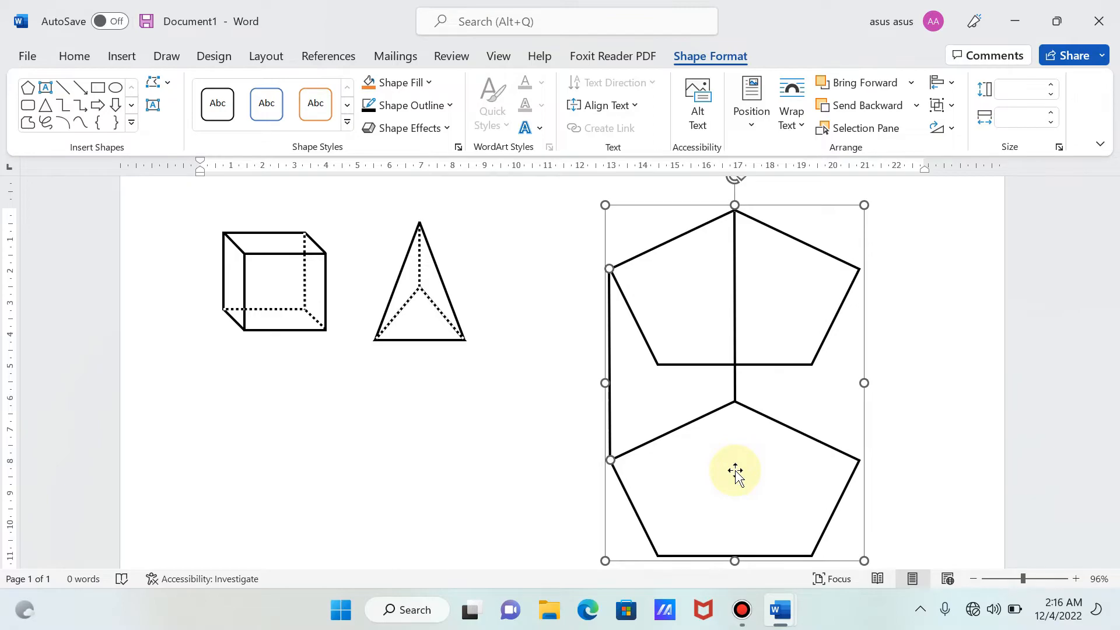
pyautogui.rightClick(735, 470)
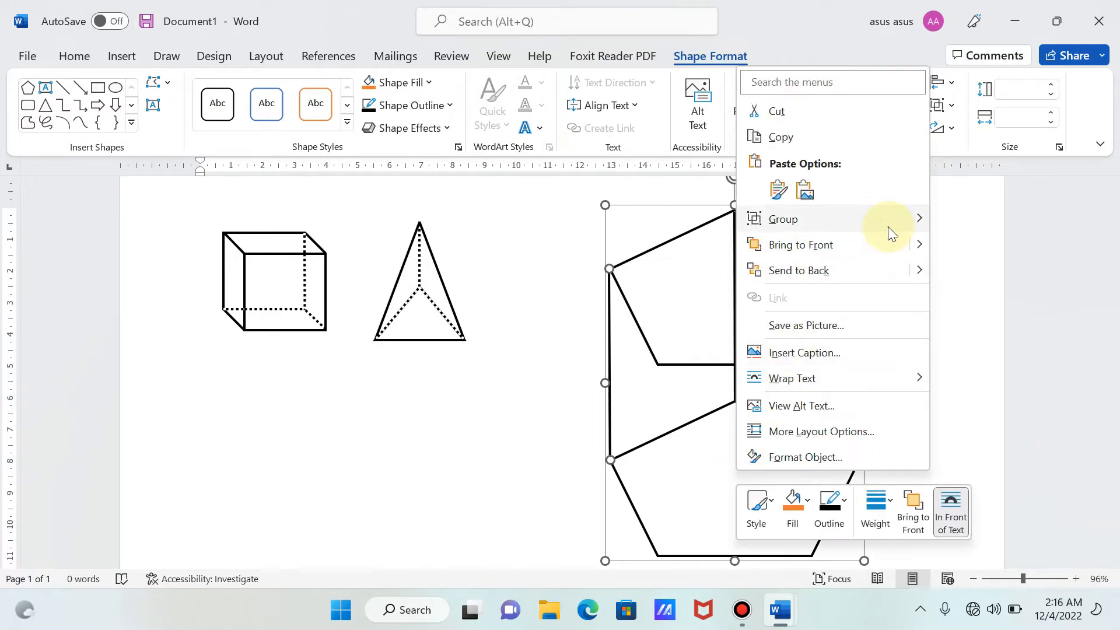
pyautogui.moveTo(888, 226)
pyautogui.click(961, 229)
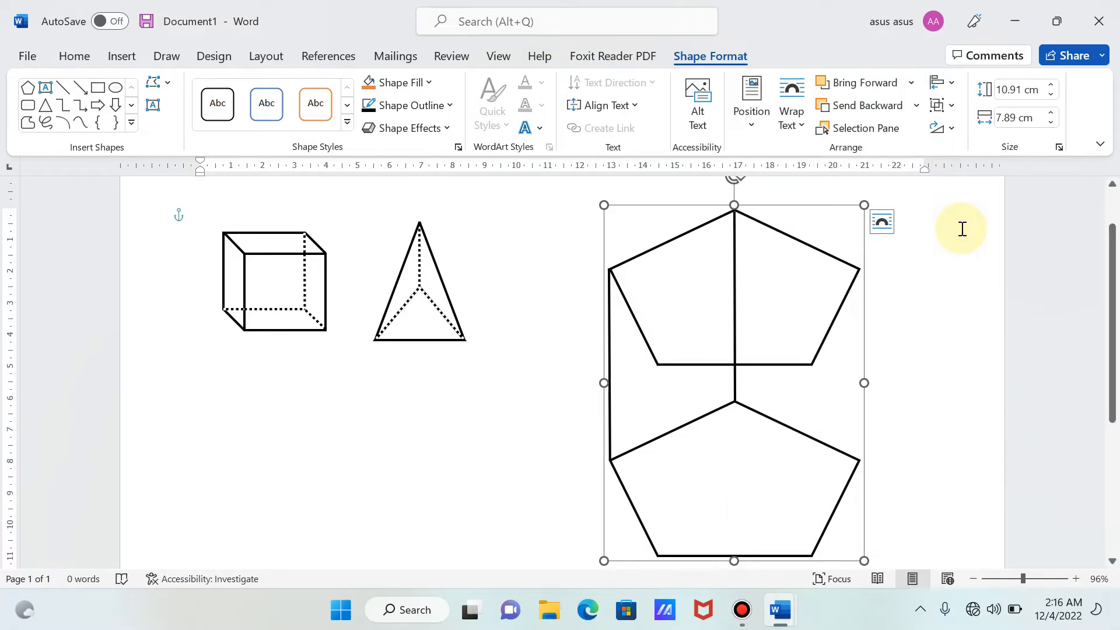
# - Draw a line about 6.02 cm high from the upper pentagon's bottom-left vertex to the lower pentagon's bottom-left vertex
pyautogui.click(133, 61)
pyautogui.click(254, 86)
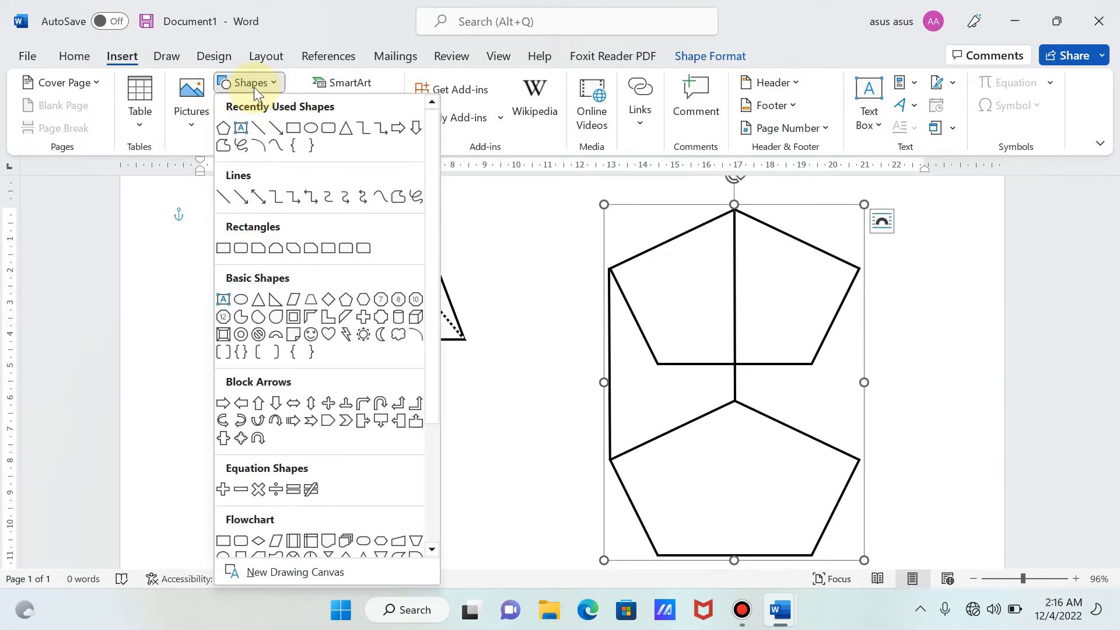
pyautogui.click(260, 133)
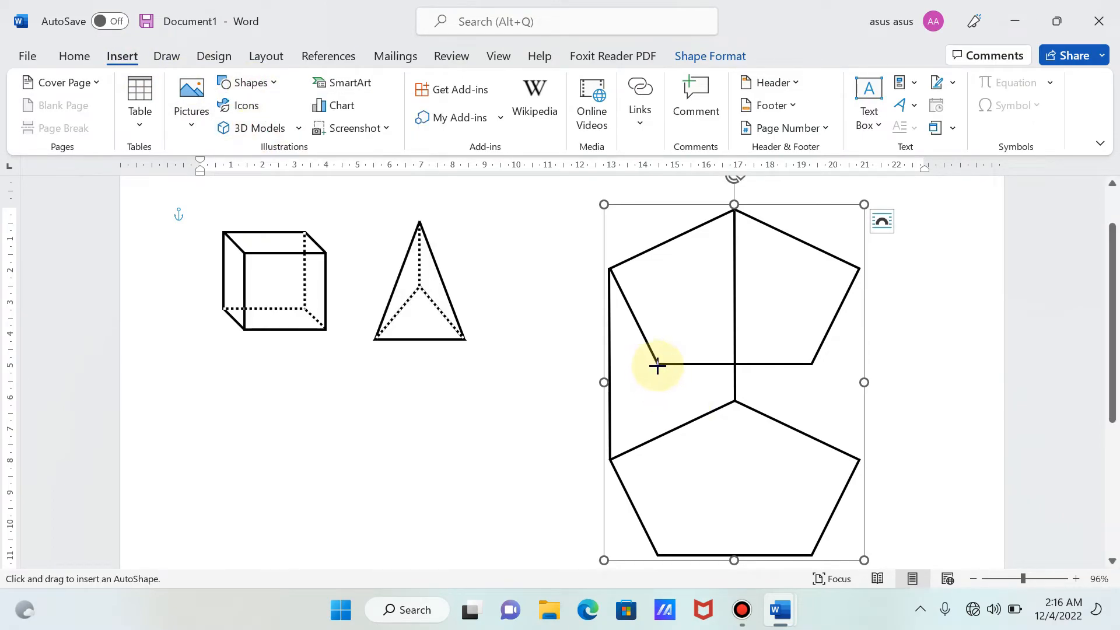
pyautogui.moveTo(658, 364)
pyautogui.mouseDown()
pyautogui.moveTo(663, 570)
pyautogui.moveTo(663, 531)
pyautogui.moveTo(660, 539)
pyautogui.mouseUp()
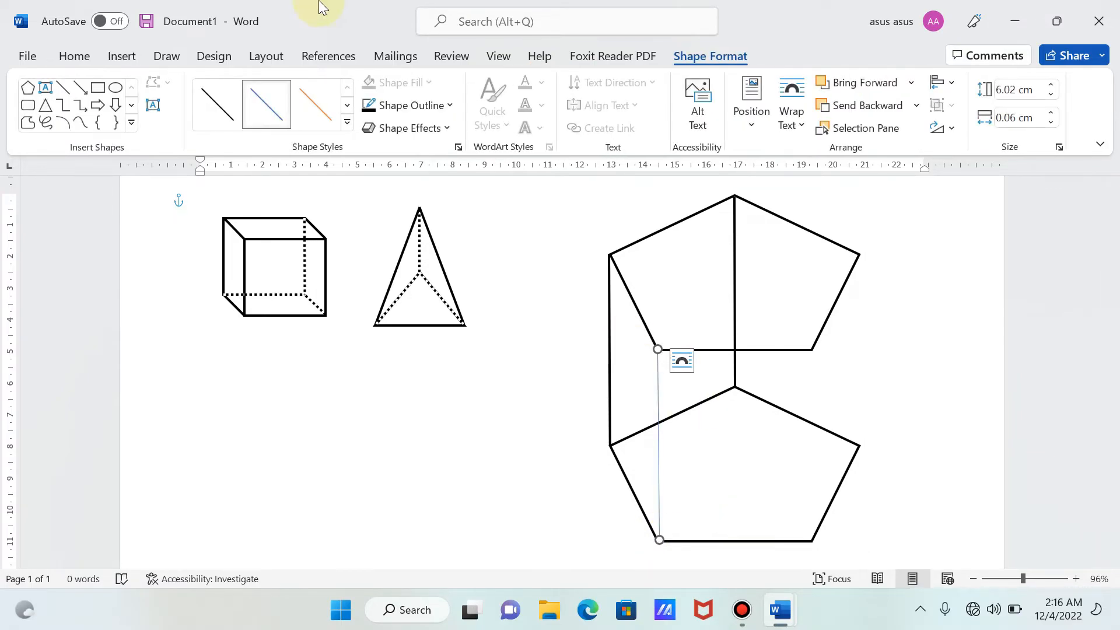
# - Set the outline of the line joining the pentagons' bottom-left vertices to black with a weight of 2¼ pt
pyautogui.click(386, 105)
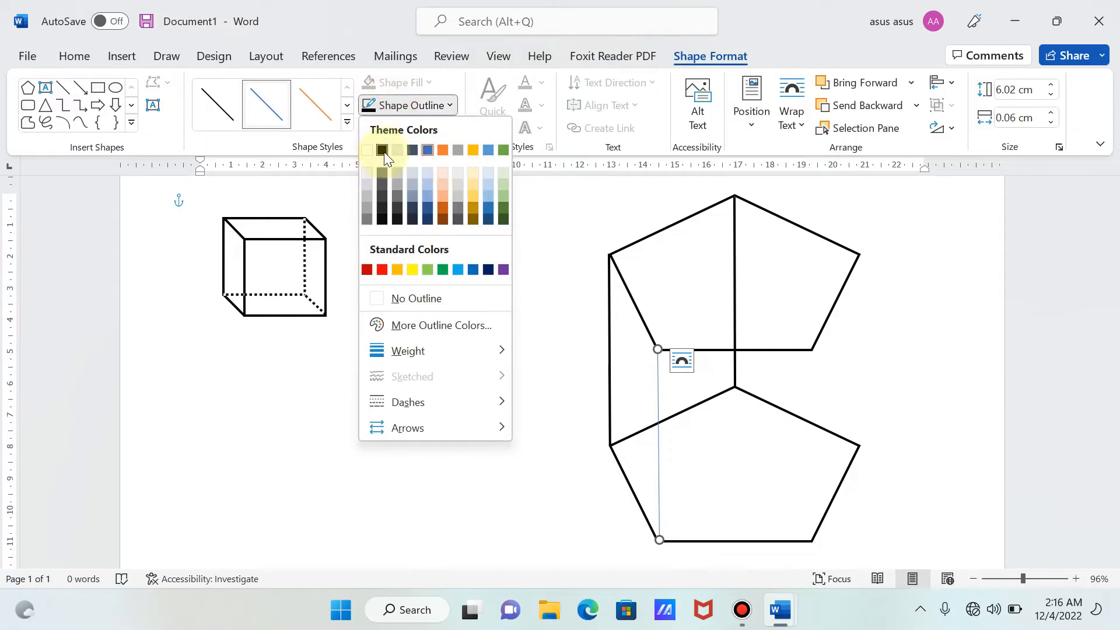
pyautogui.click(382, 150)
pyautogui.click(391, 110)
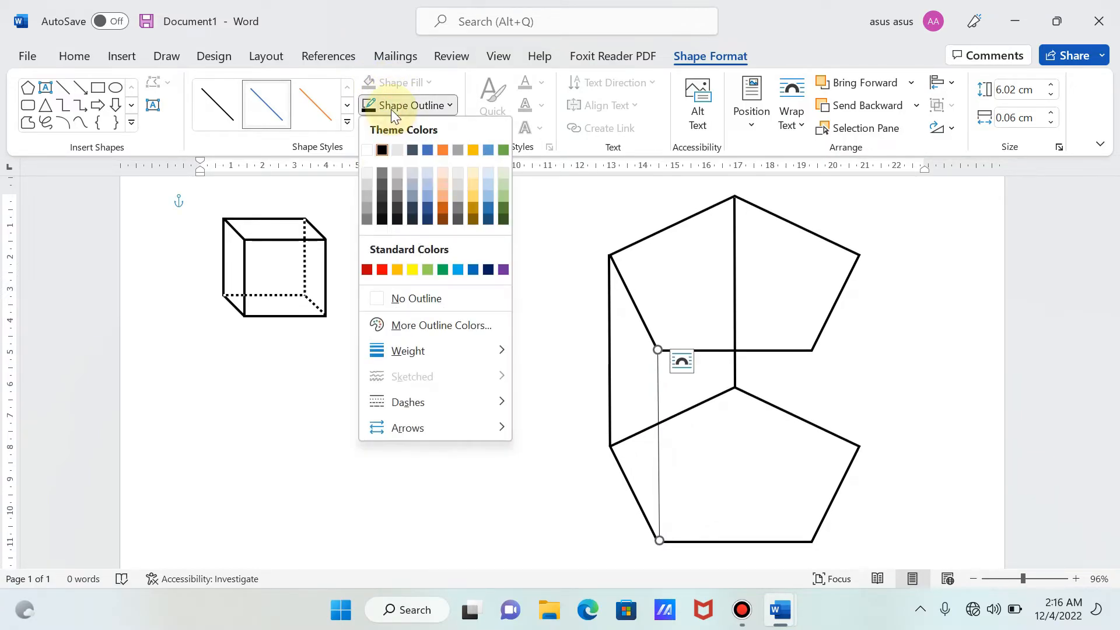
pyautogui.click(458, 352)
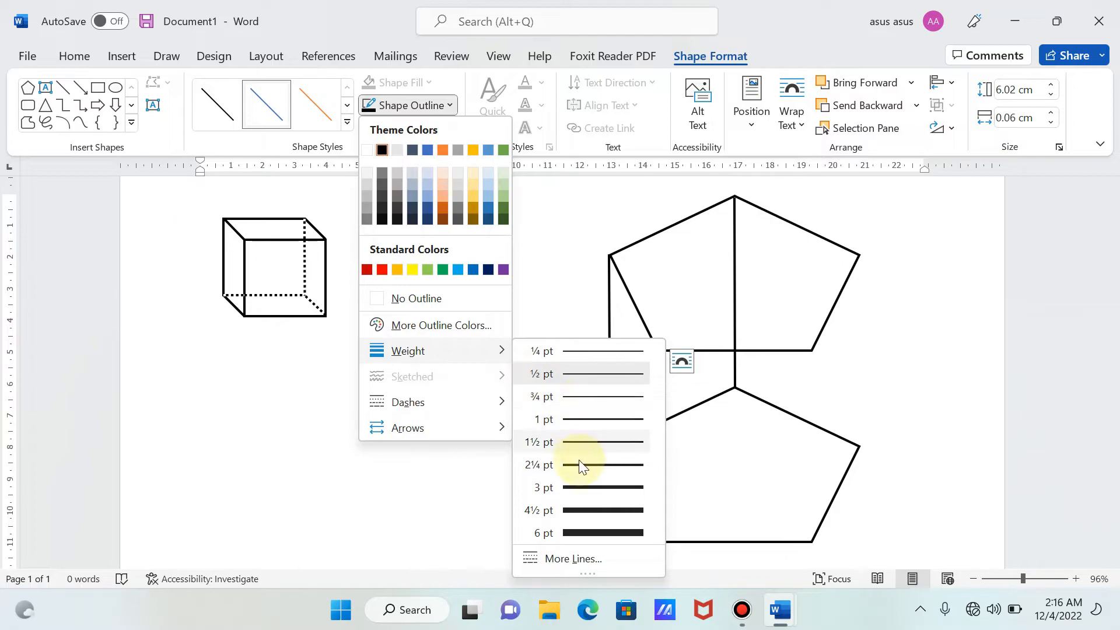
pyautogui.click(582, 463)
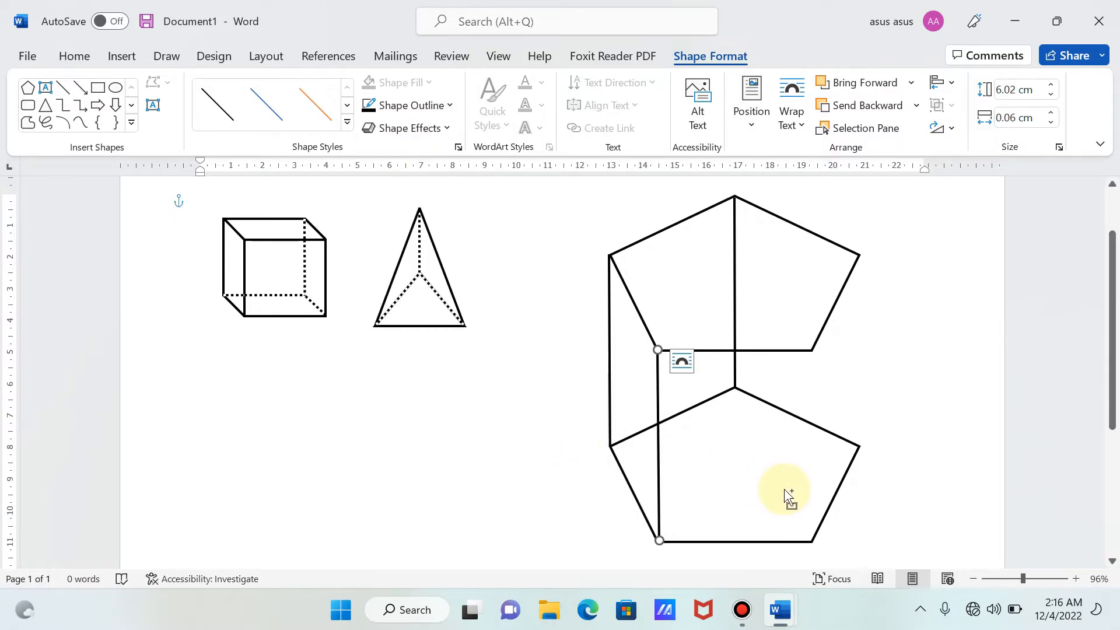
# - Group the line joining the pentagons' bottom-left vertices with the rest of the prism
pyautogui.keyDown('shift'); pyautogui.click(752, 458); pyautogui.keyUp('shift')
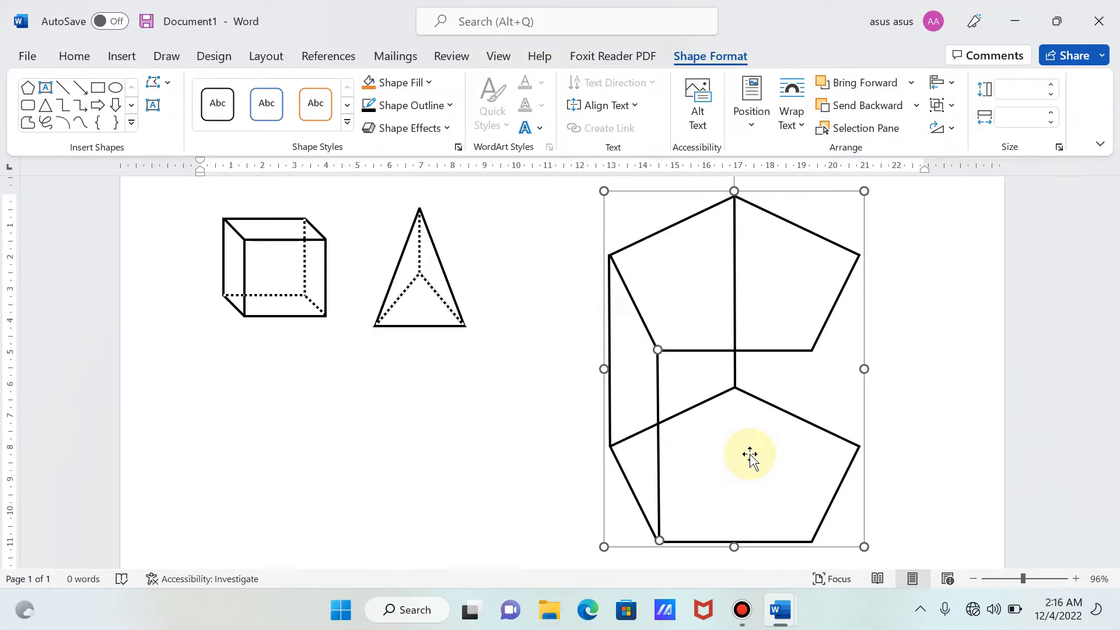
pyautogui.rightClick(750, 455)
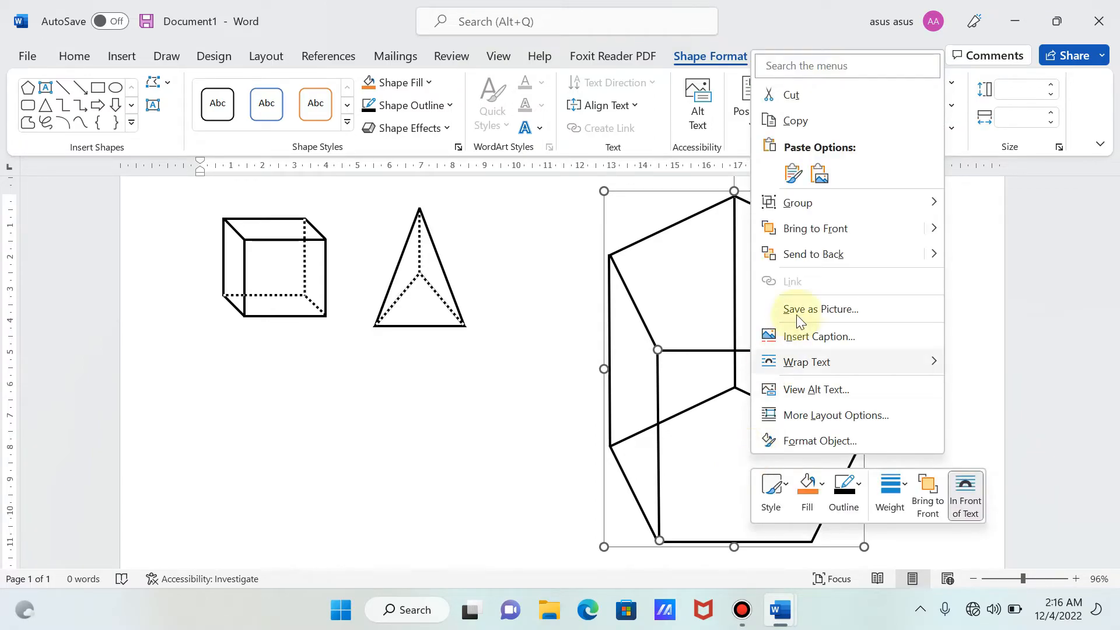
pyautogui.moveTo(853, 201)
pyautogui.click(1006, 205)
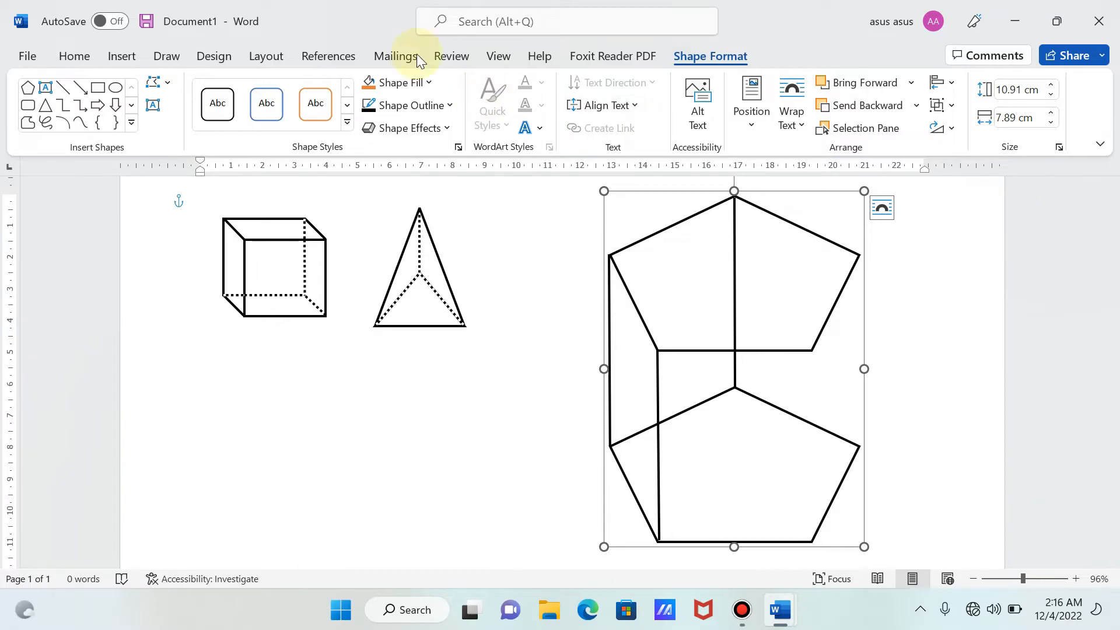
# - Draw a vertical line about 6.04 cm high from the upper pentagon's bottom-right vertex to the lower pentagon's bottom-right vertex
pyautogui.click(130, 55)
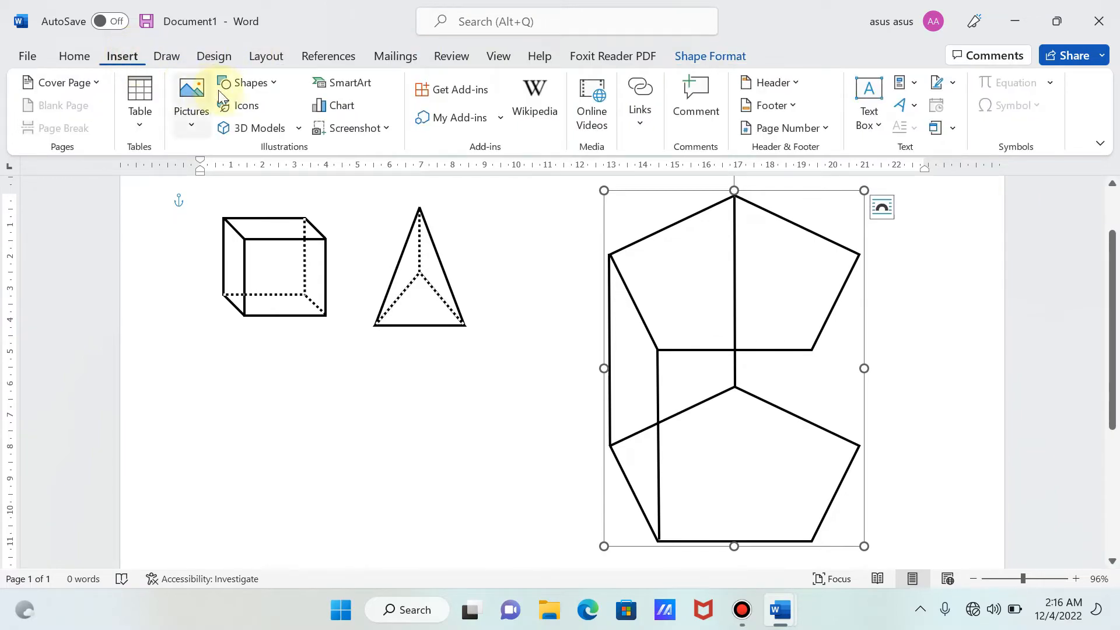
pyautogui.click(245, 86)
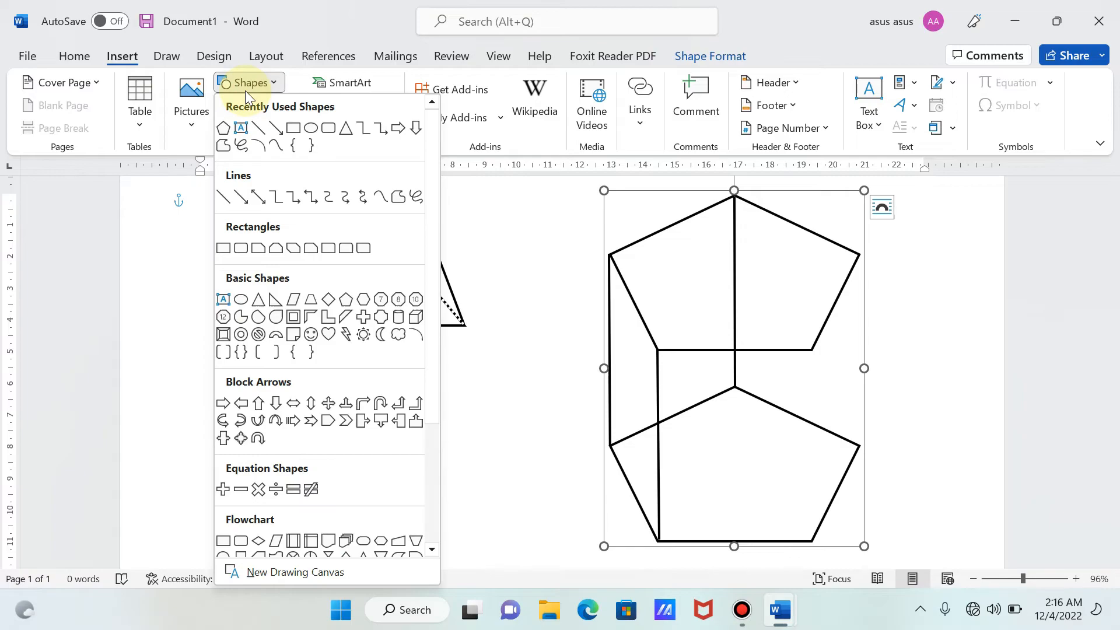
pyautogui.click(264, 131)
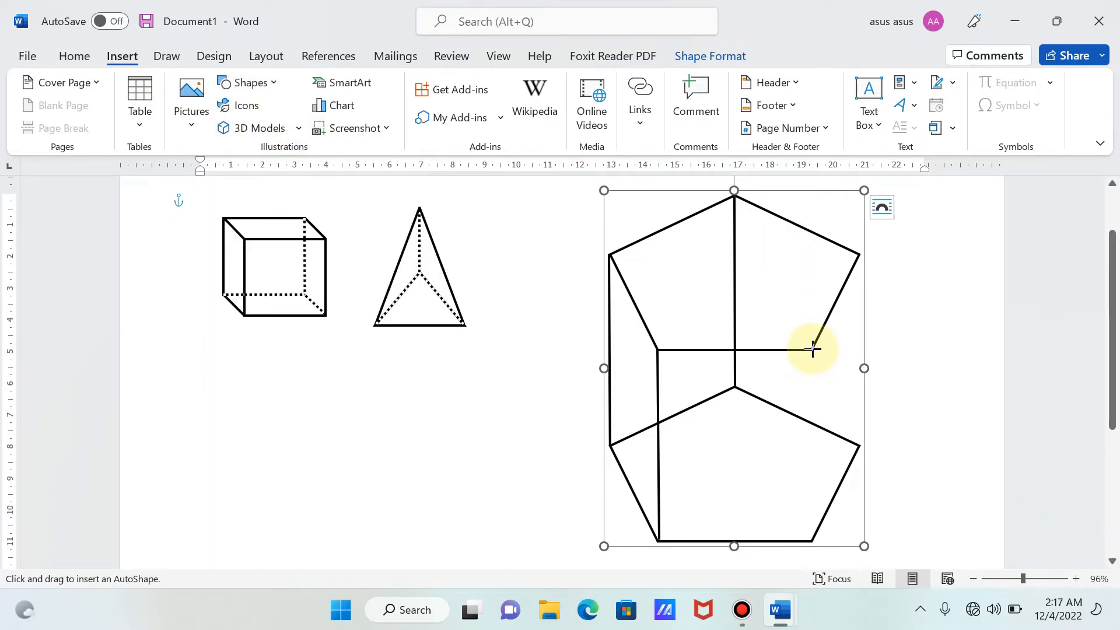
pyautogui.moveTo(813, 349); pyautogui.dragTo(813, 542)
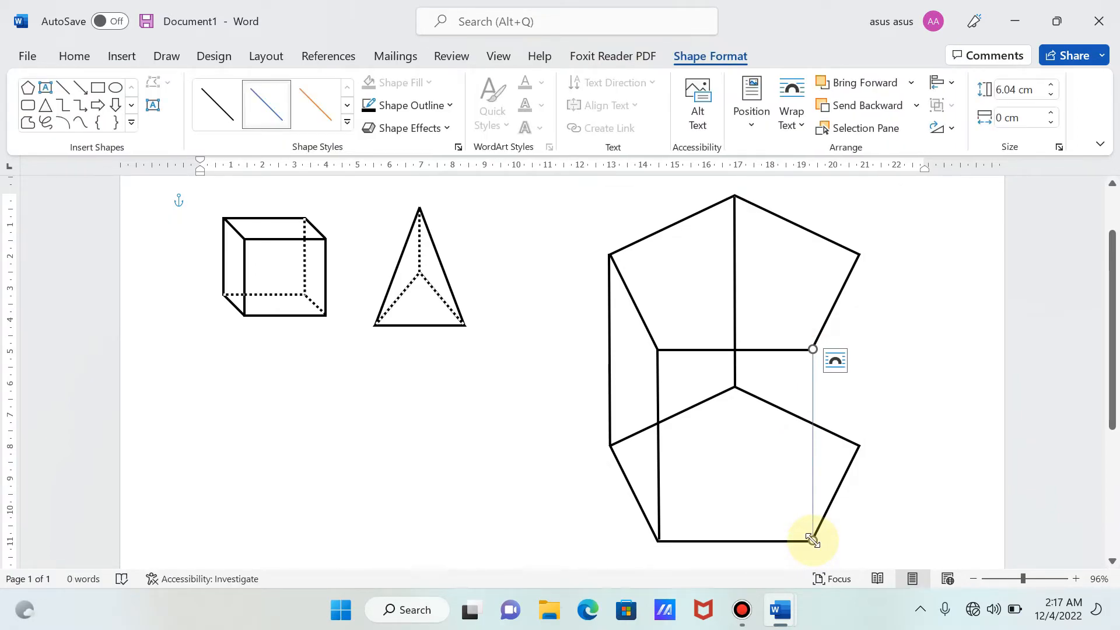
# - Set the outline of the line joining the pentagons' bottom-right vertices to black with a weight of 2¼ pt
pyautogui.click(397, 109)
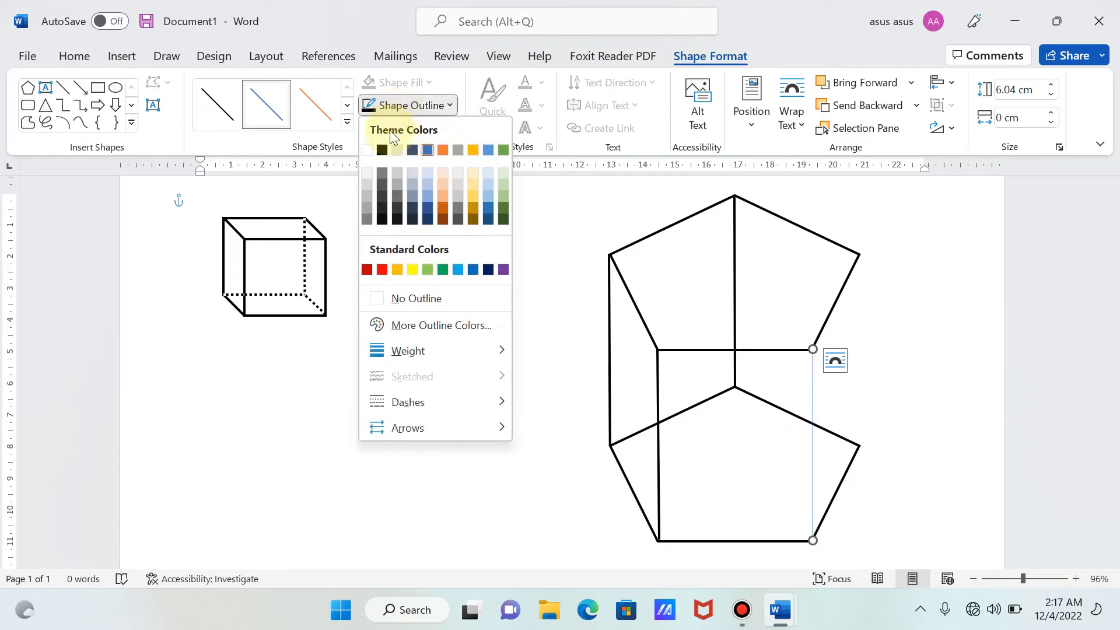
pyautogui.click(386, 145)
pyautogui.click(396, 109)
pyautogui.moveTo(408, 344)
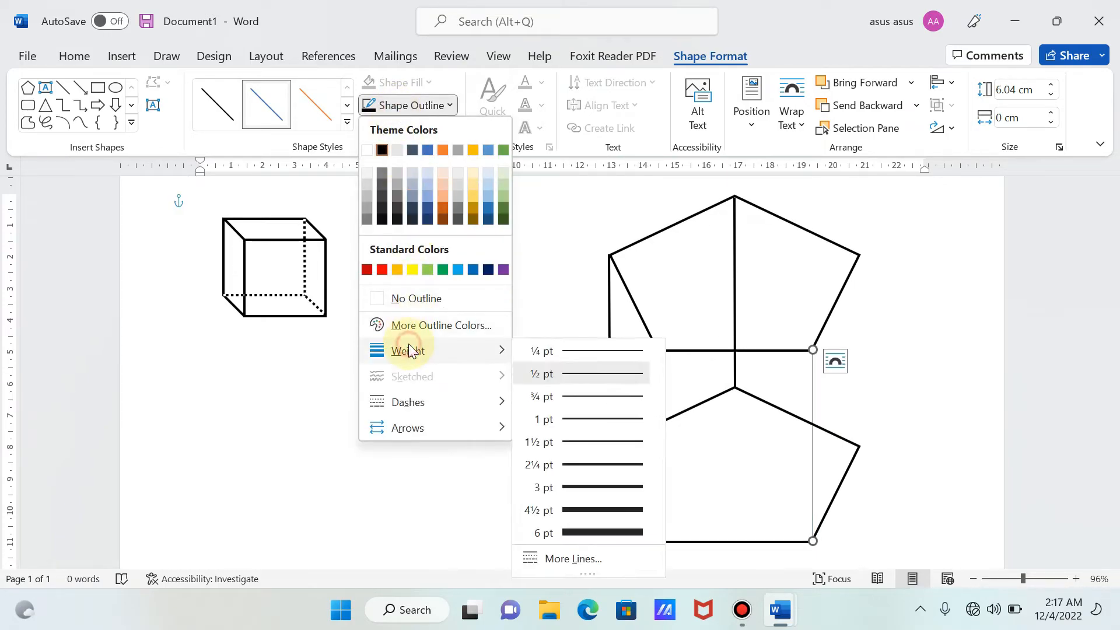
pyautogui.click(583, 465)
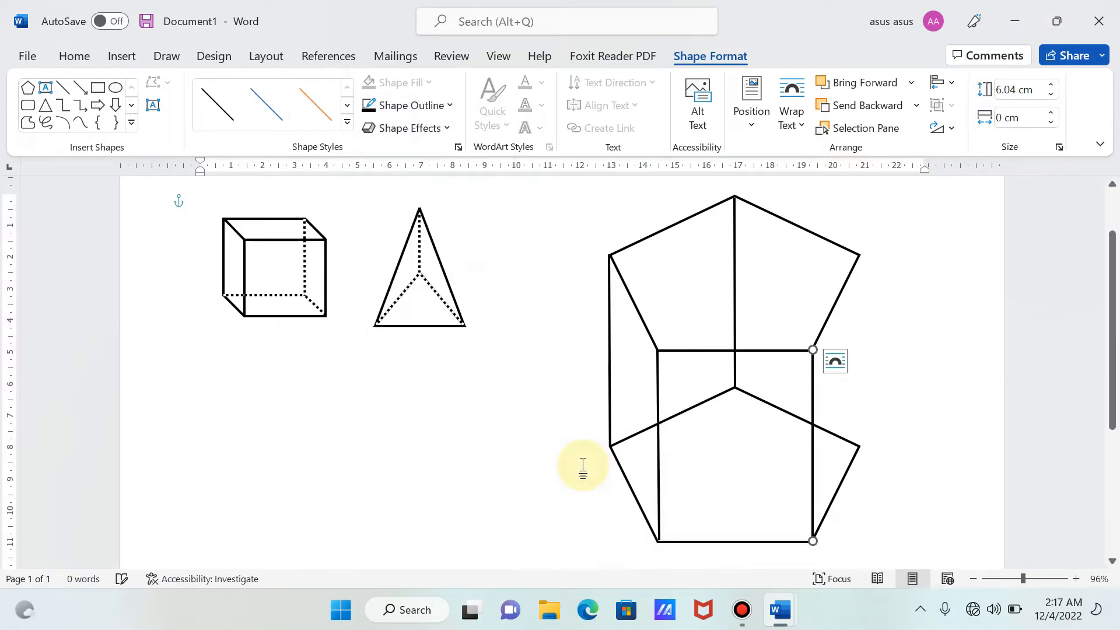
# - Group the line joining the pentagons' bottom-right vertices with the rest of the prism
pyautogui.keyDown('ctrl'); pyautogui.click(705, 465); pyautogui.keyUp('ctrl')
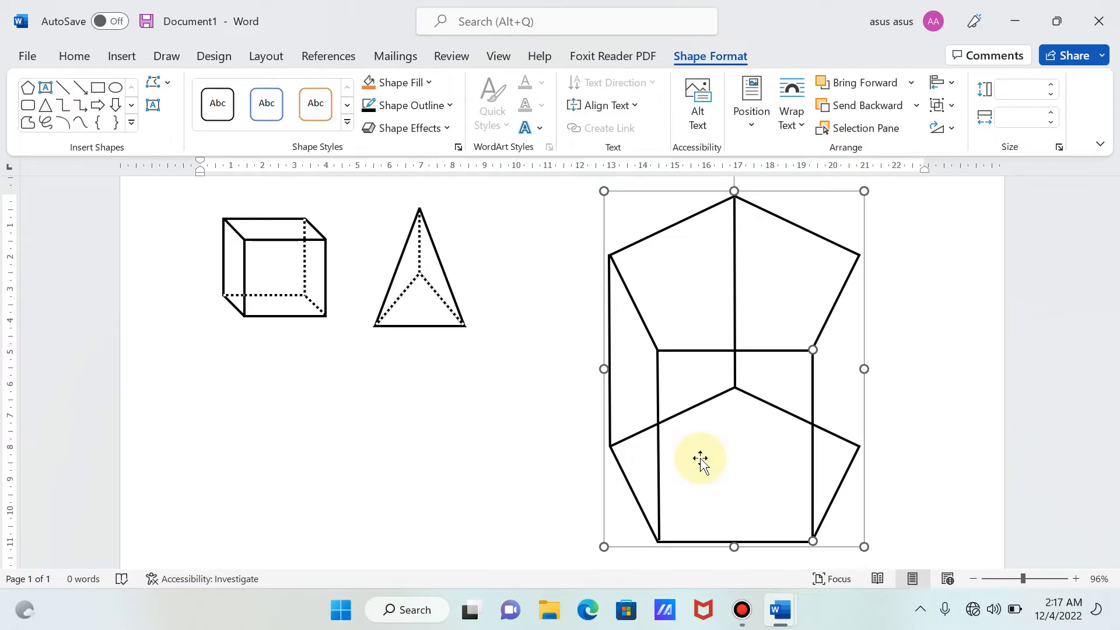
pyautogui.rightClick(701, 458)
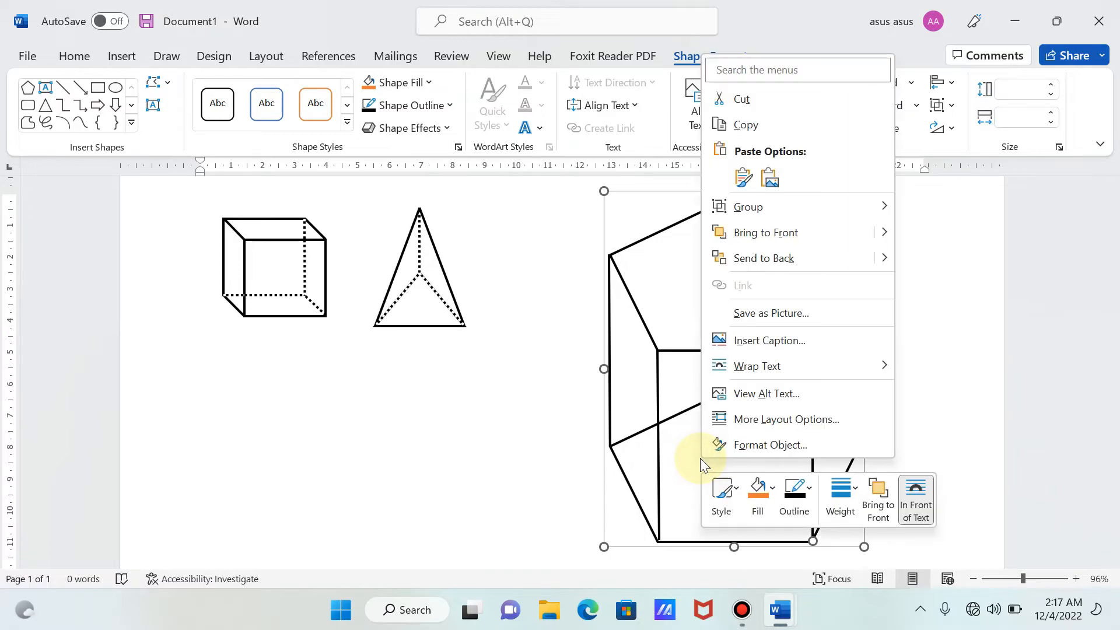
pyautogui.moveTo(807, 208)
pyautogui.click(942, 208)
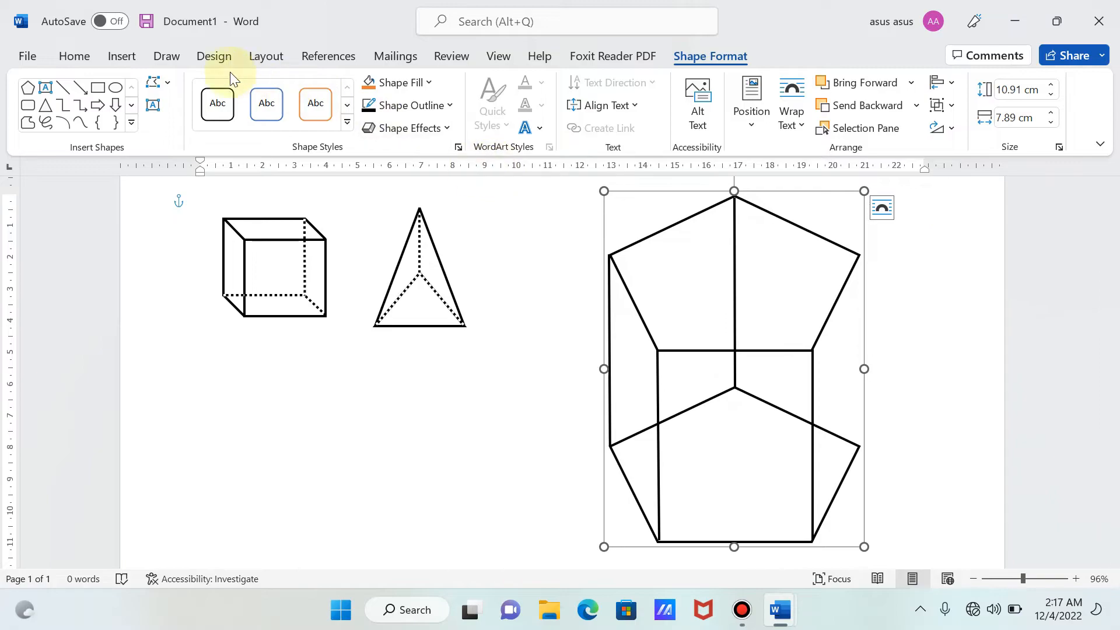
# - Draw a line about 6.04 cm high from the upper pentagon's right vertex to the lower pentagon's right vertex
pyautogui.click(128, 55)
pyautogui.click(242, 87)
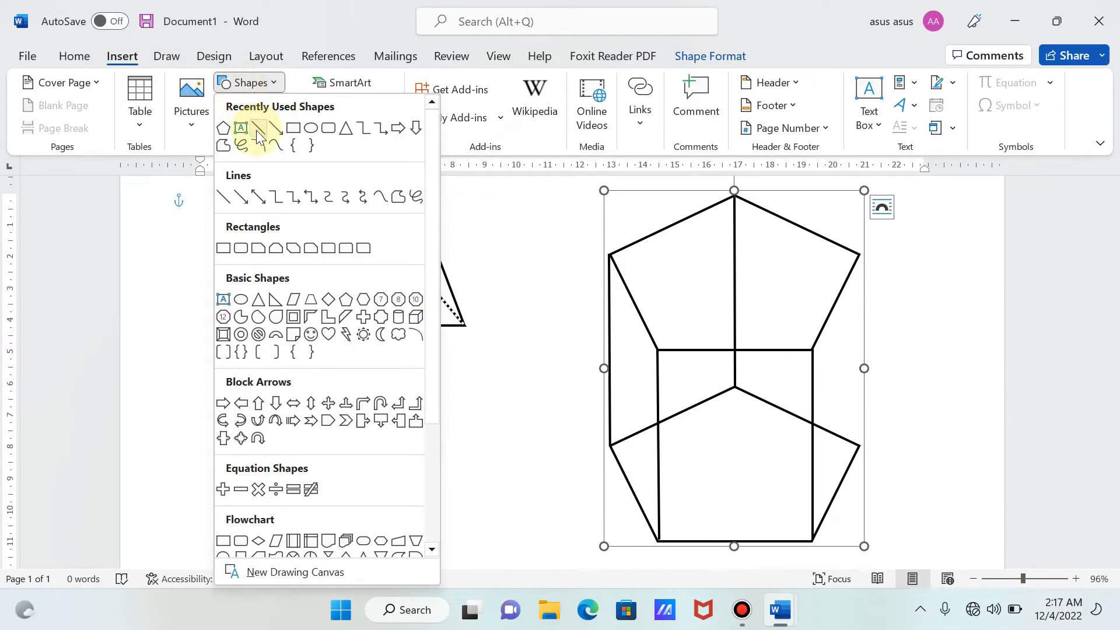
pyautogui.click(256, 130)
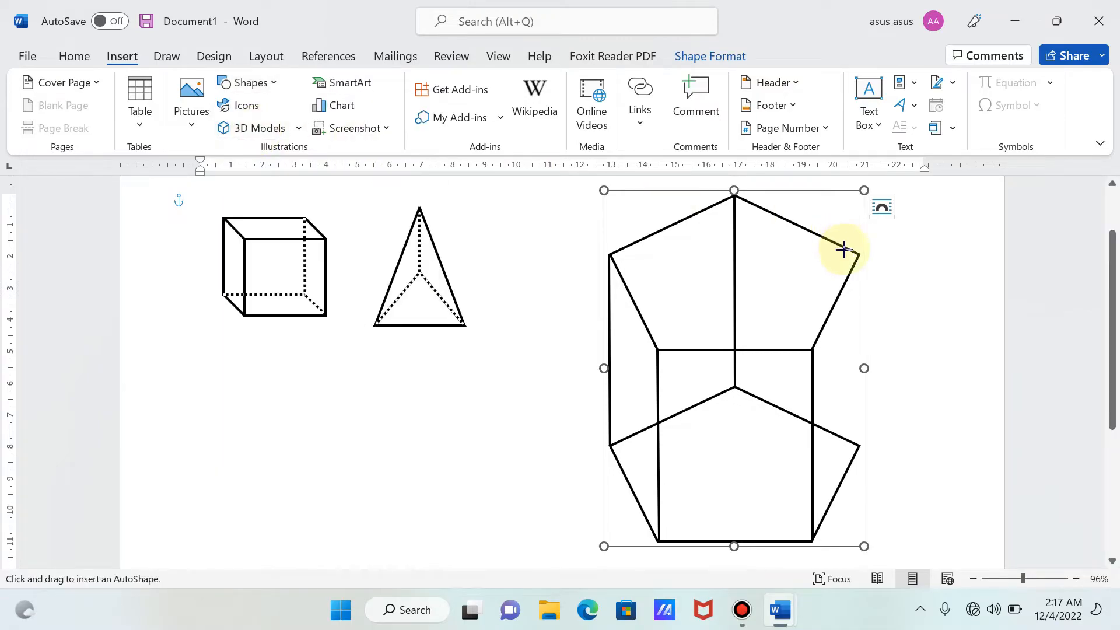
pyautogui.moveTo(860, 255)
pyautogui.mouseDown()
pyautogui.moveTo(873, 422)
pyautogui.moveTo(850, 443)
pyautogui.moveTo(860, 445)
pyautogui.mouseUp()
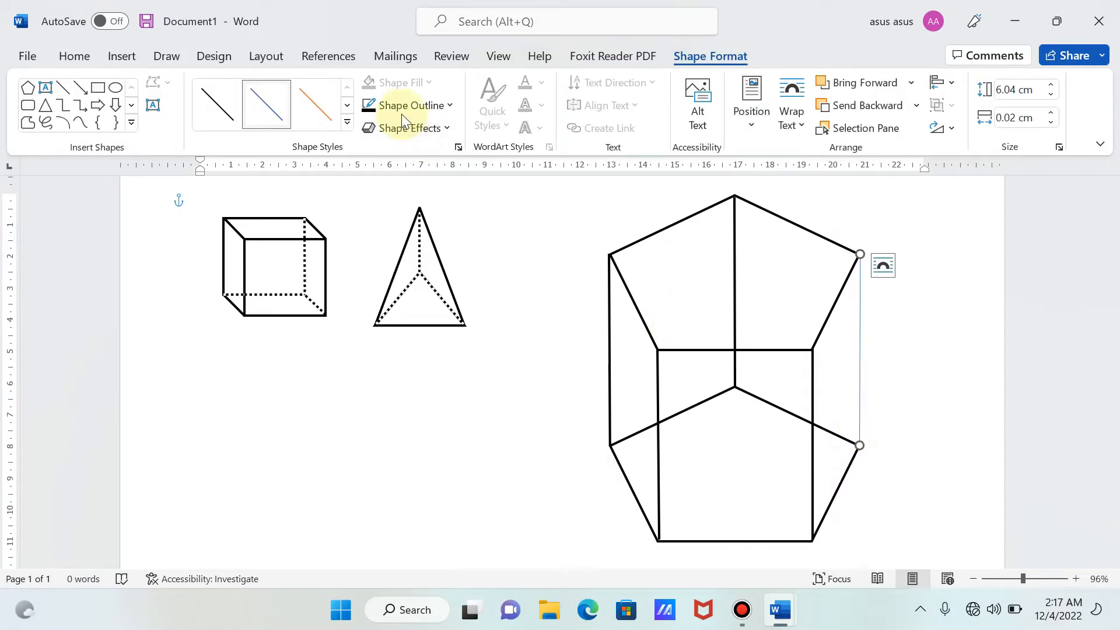
# - Set the outline of the line joining the pentagons' right vertices to black with a weight of 2¼ pt
pyautogui.click(401, 112)
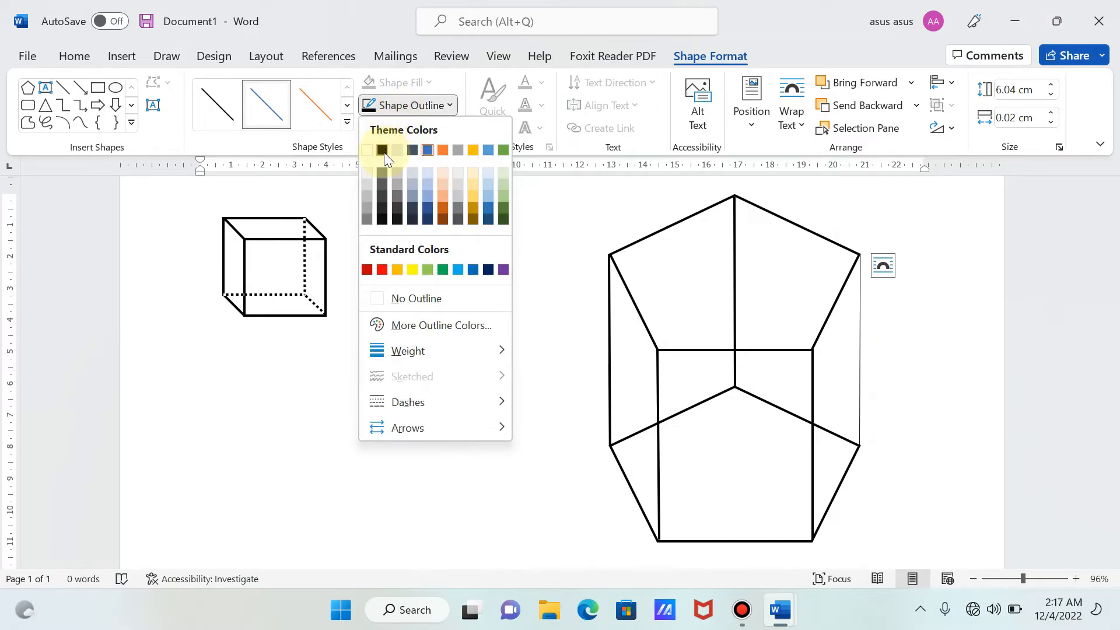
pyautogui.click(384, 152)
pyautogui.click(424, 103)
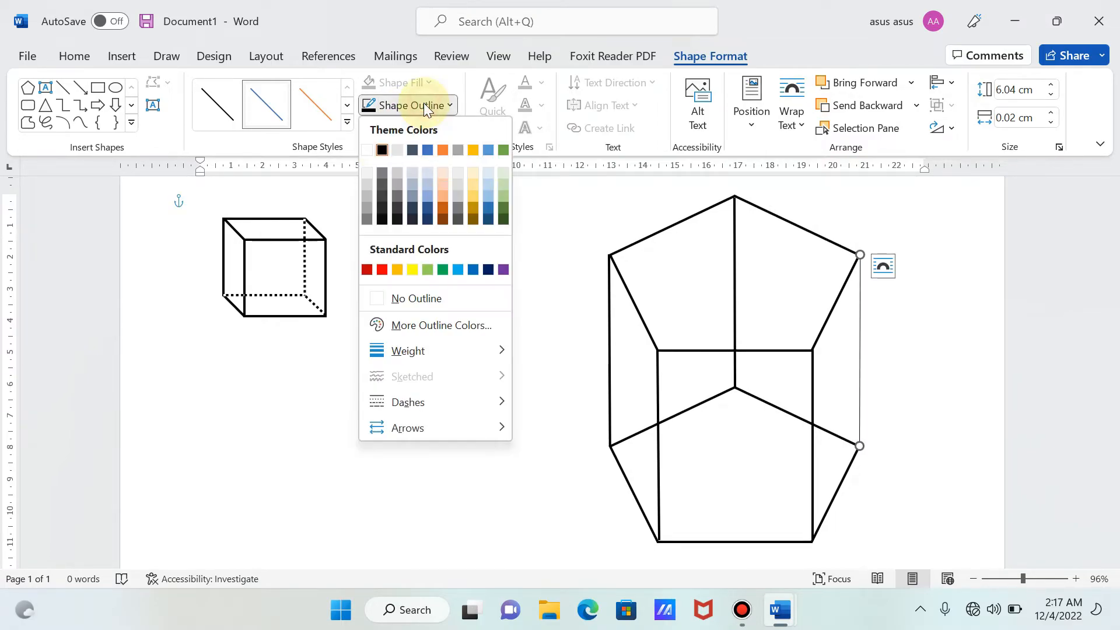
pyautogui.moveTo(409, 356)
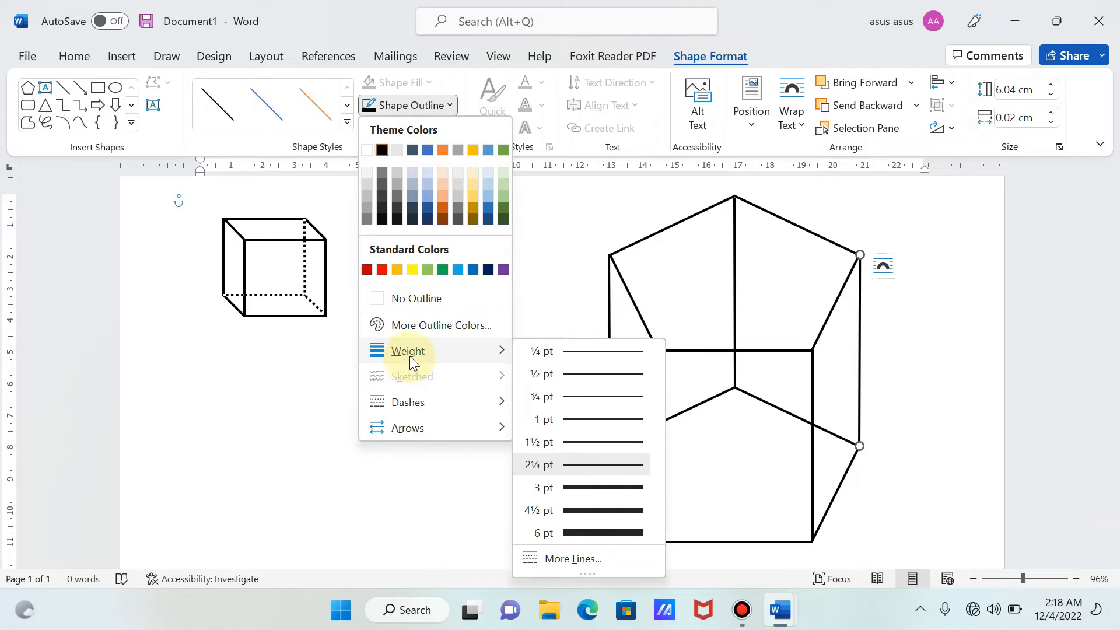
pyautogui.click(587, 465)
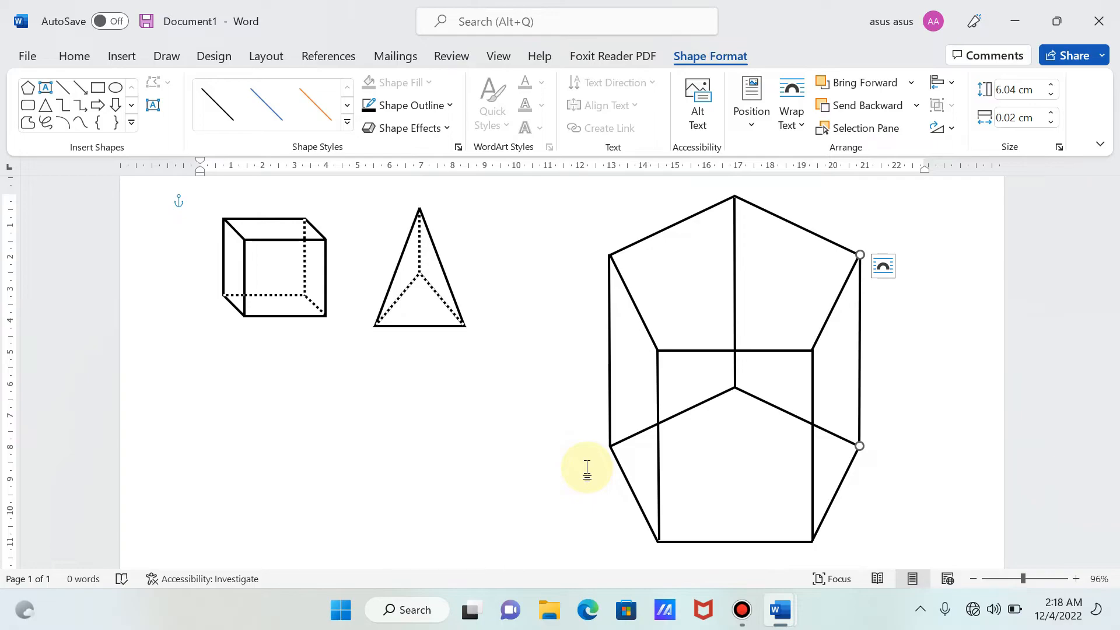
# - Group the line joining the pentagons' right vertices with the rest of the prism, and move the prism slightly left and down
pyautogui.click(747, 426)
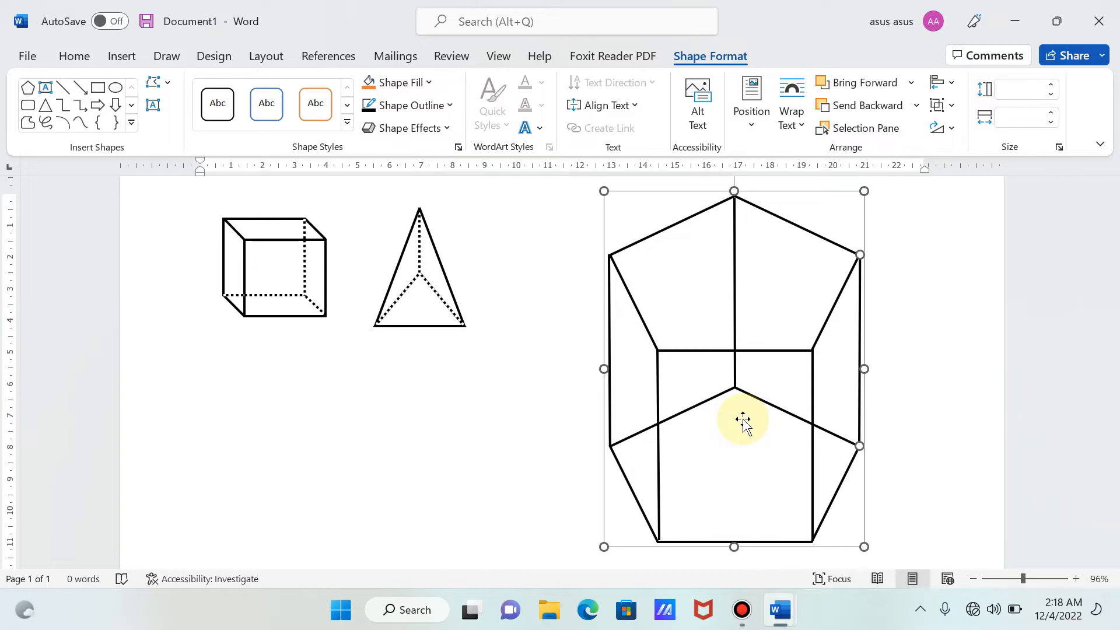
pyautogui.rightClick(743, 420)
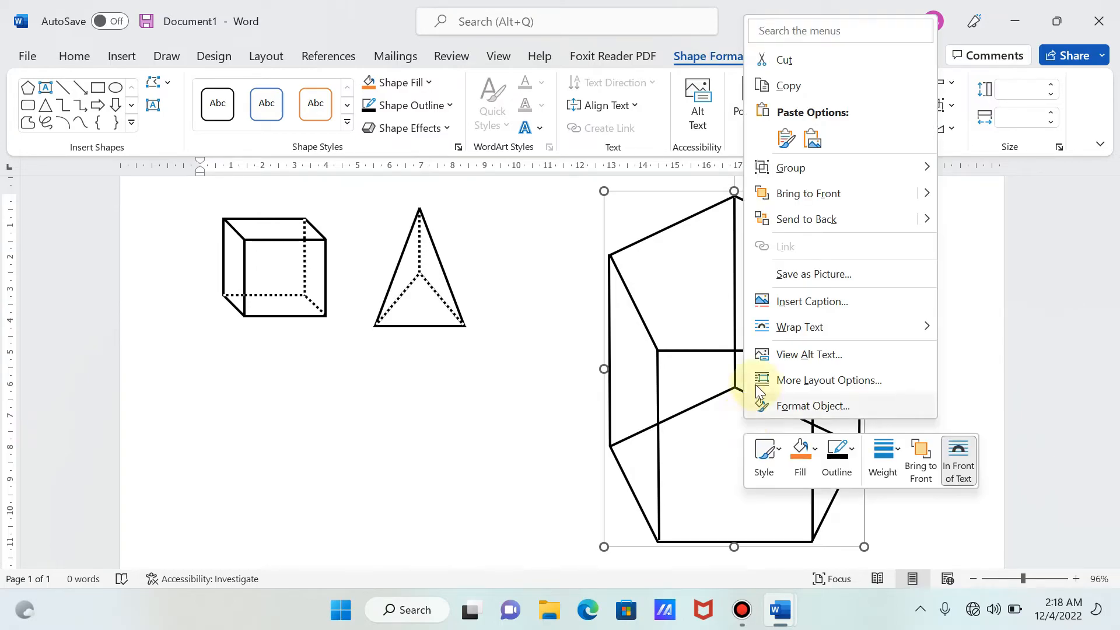
pyautogui.click(818, 172)
pyautogui.click(966, 168)
pyautogui.click(934, 309)
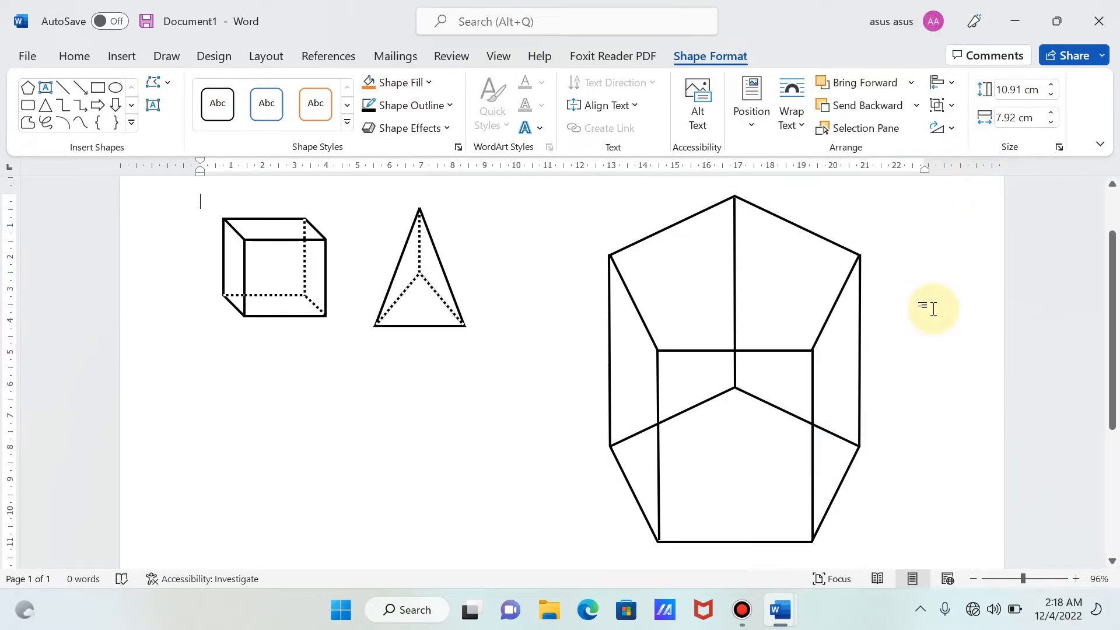
pyautogui.moveTo(785, 343); pyautogui.dragTo(744, 355)
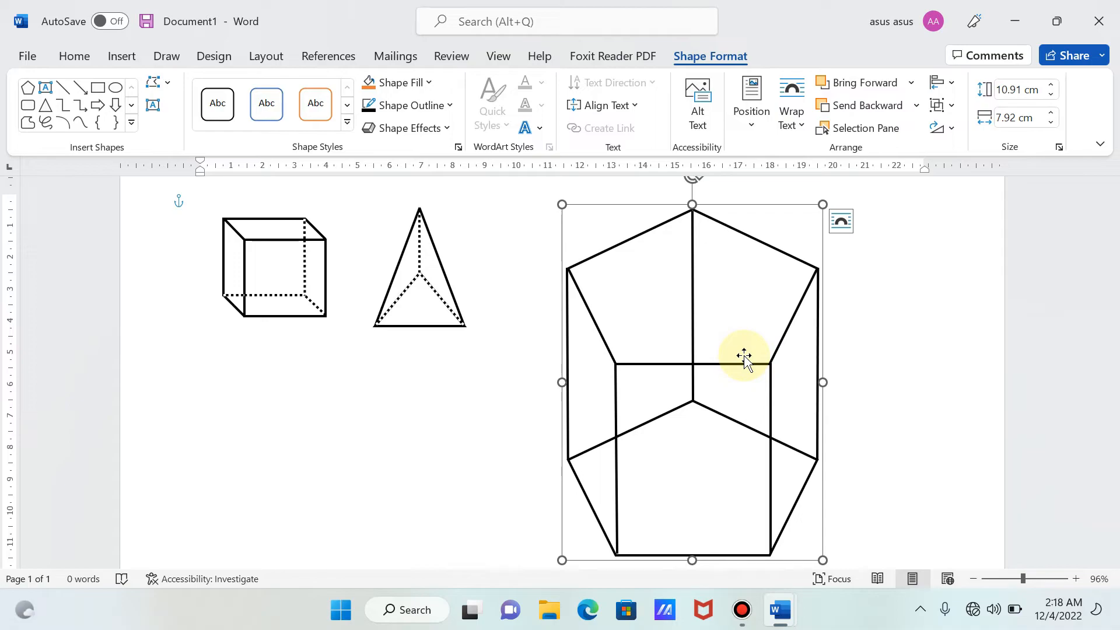
# - Draw a vertical line about 5.96 cm high over the black edge from the upper pentagon's top vertex to the lower pentagon's top vertex
pyautogui.click(129, 60)
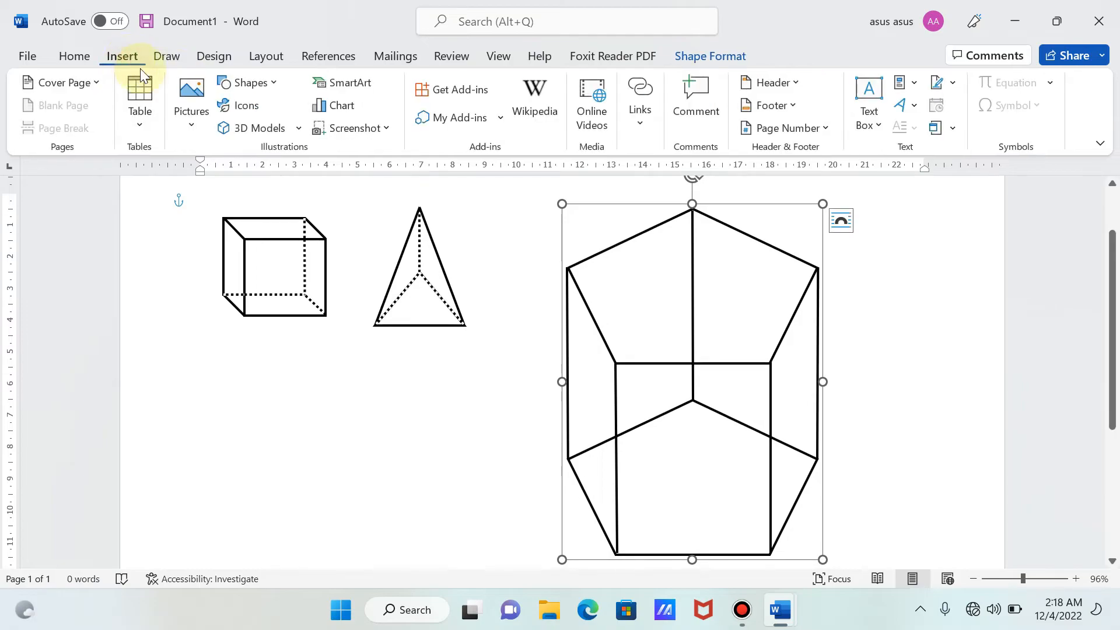
pyautogui.click(257, 82)
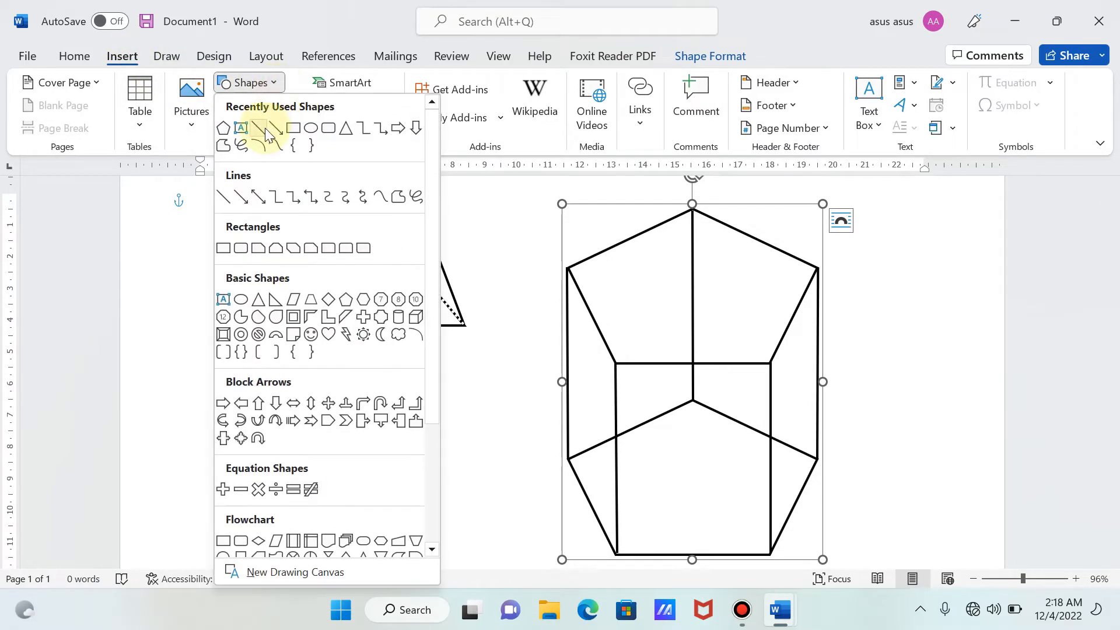
pyautogui.click(262, 131)
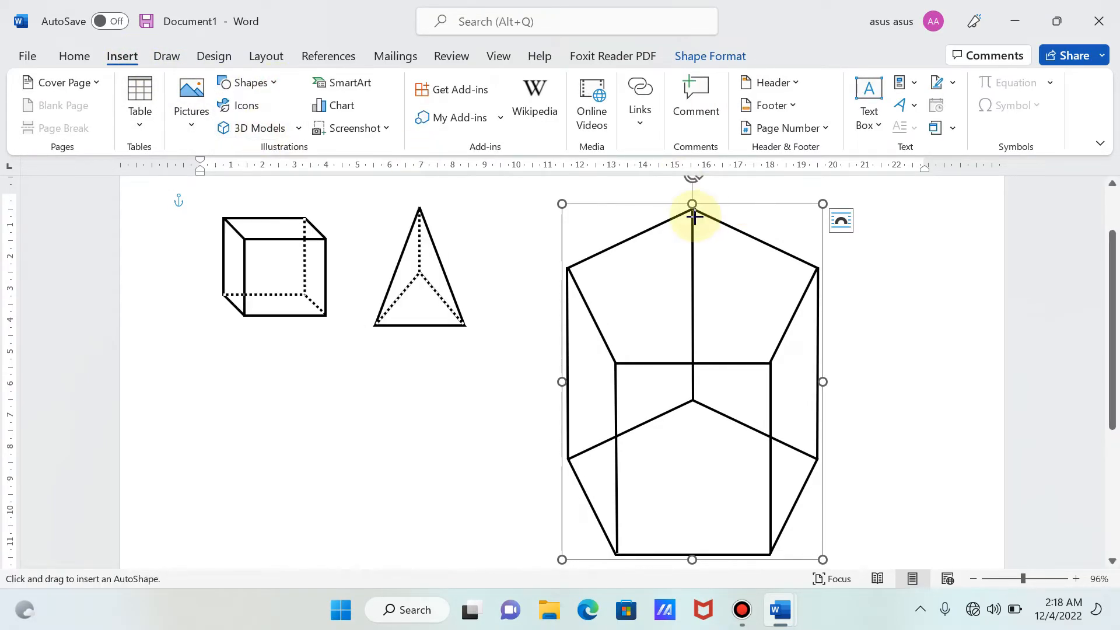
pyautogui.moveTo(692, 210); pyautogui.dragTo(692, 400)
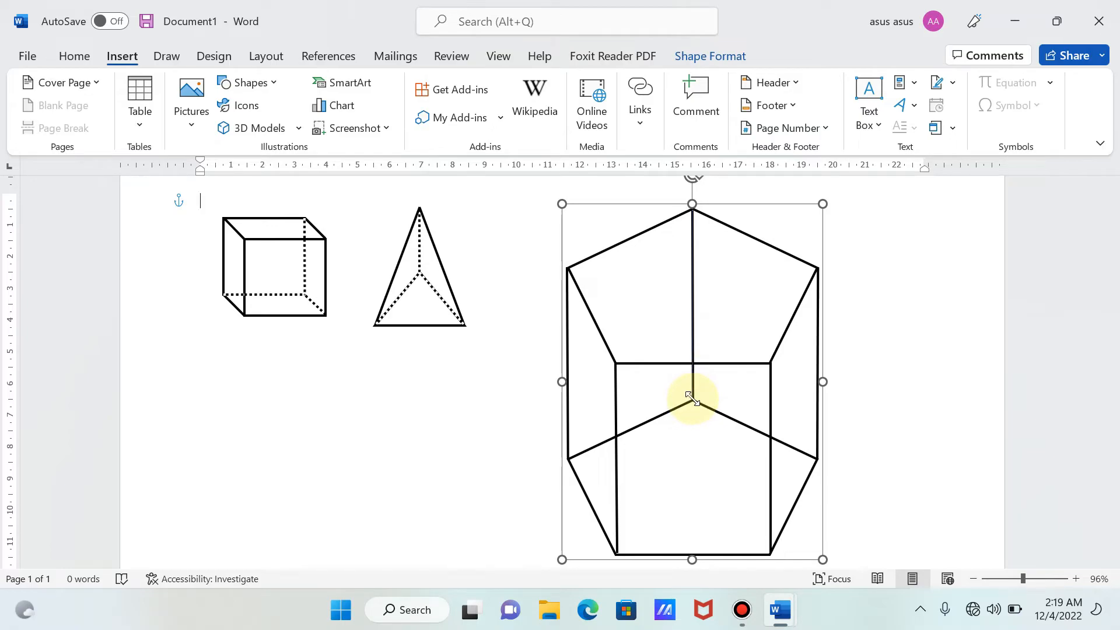
pyautogui.click(693, 399)
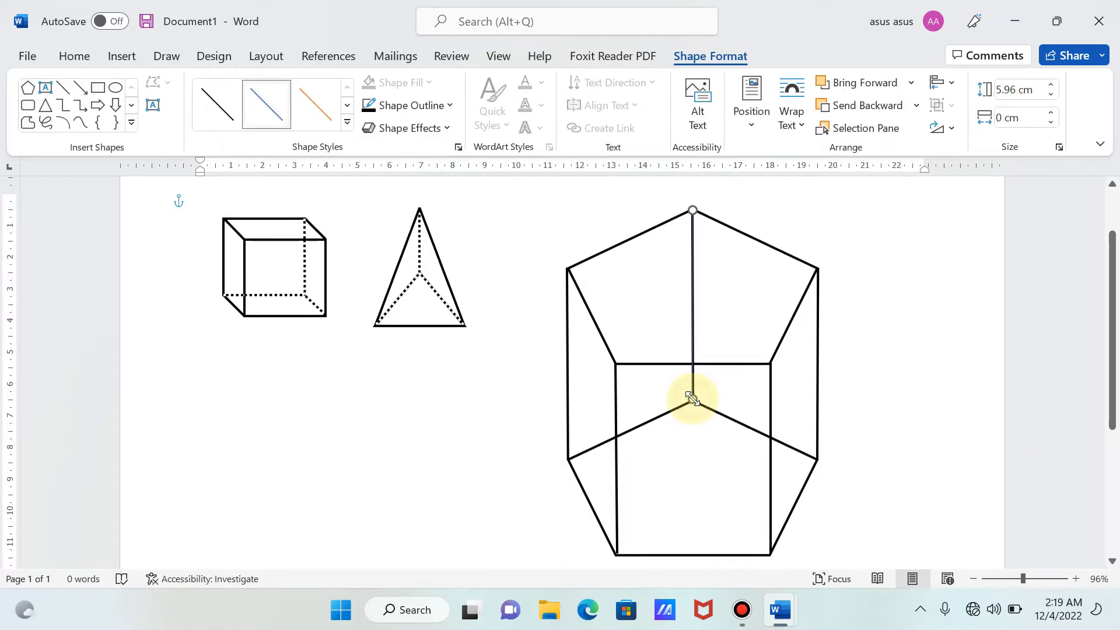
# - Format the new line between the pentagons' top vertices with a white outline, 2¼ pt weight and the finer dotted dash style
pyautogui.click(404, 109)
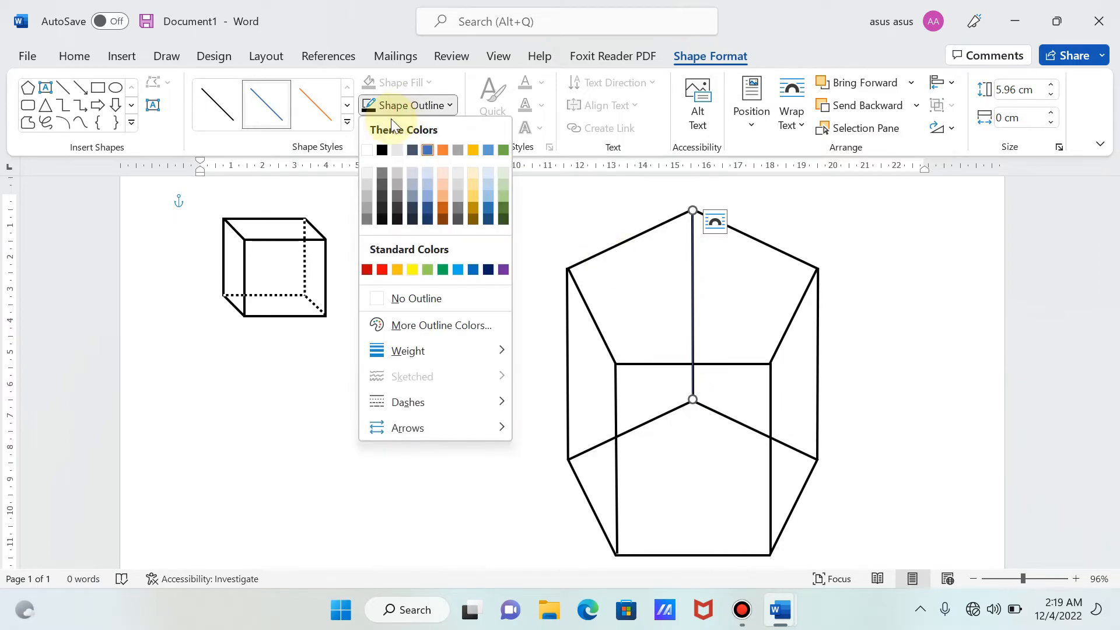
pyautogui.click(366, 149)
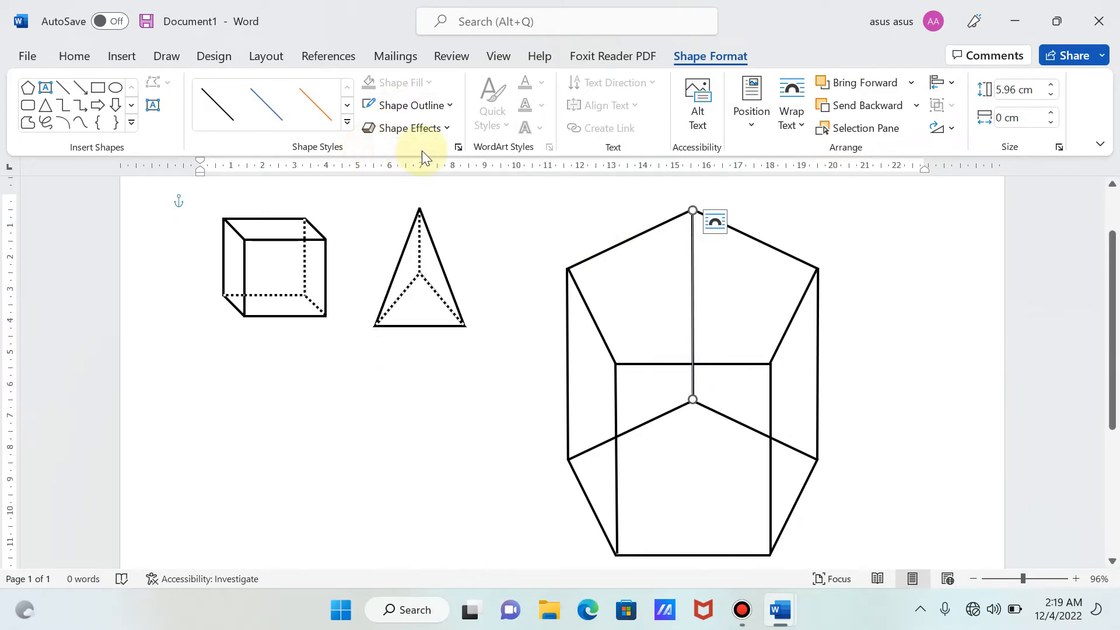
pyautogui.click(433, 108)
pyautogui.moveTo(445, 349)
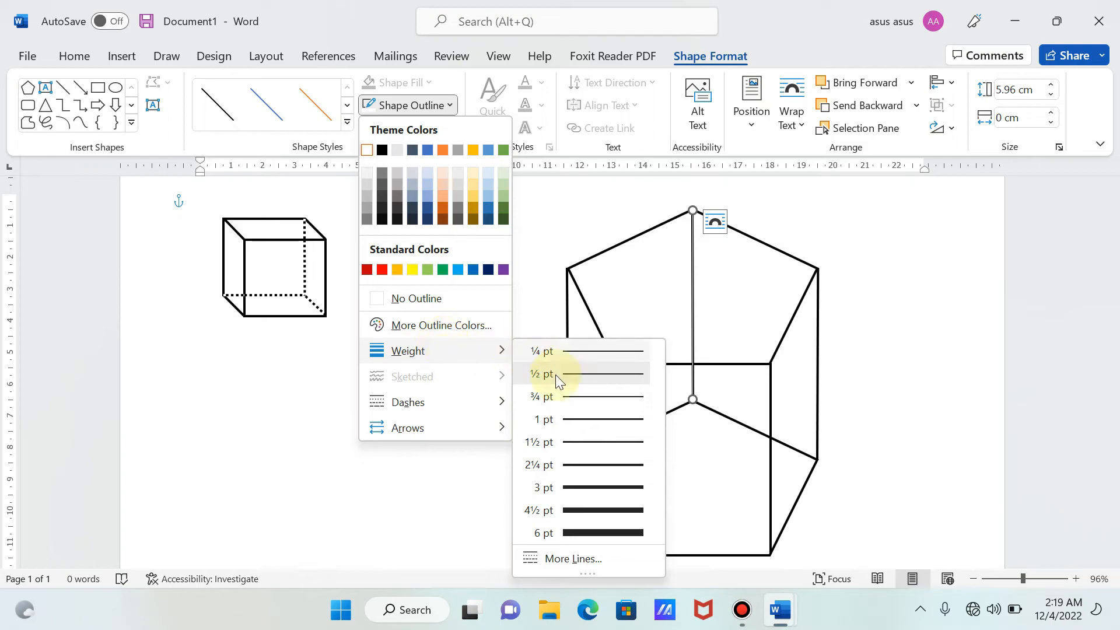
pyautogui.click(571, 472)
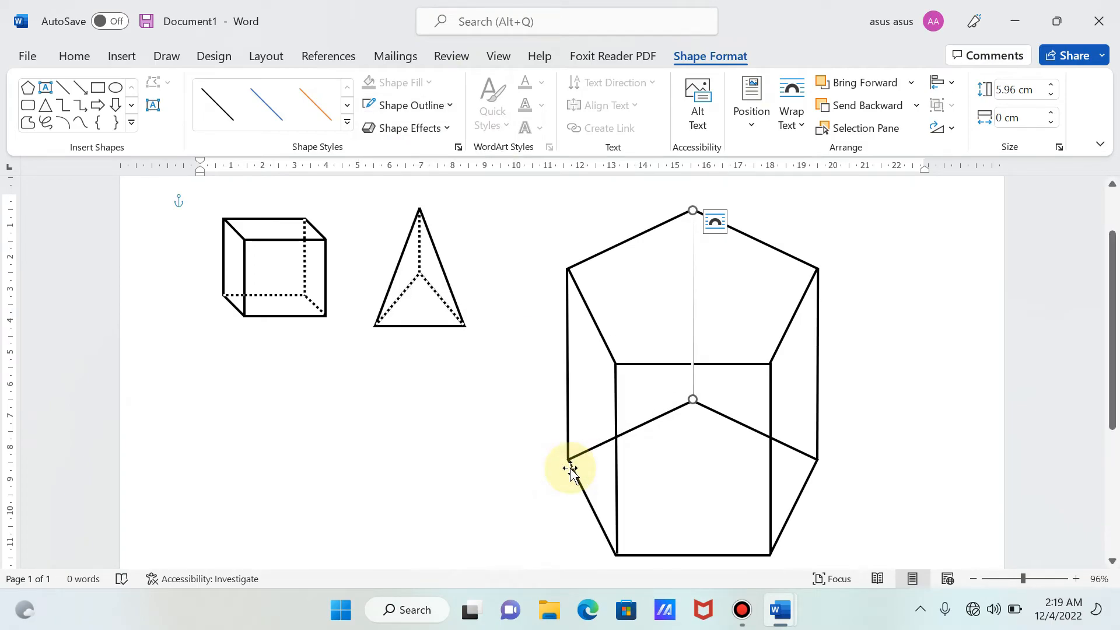
pyautogui.click(414, 108)
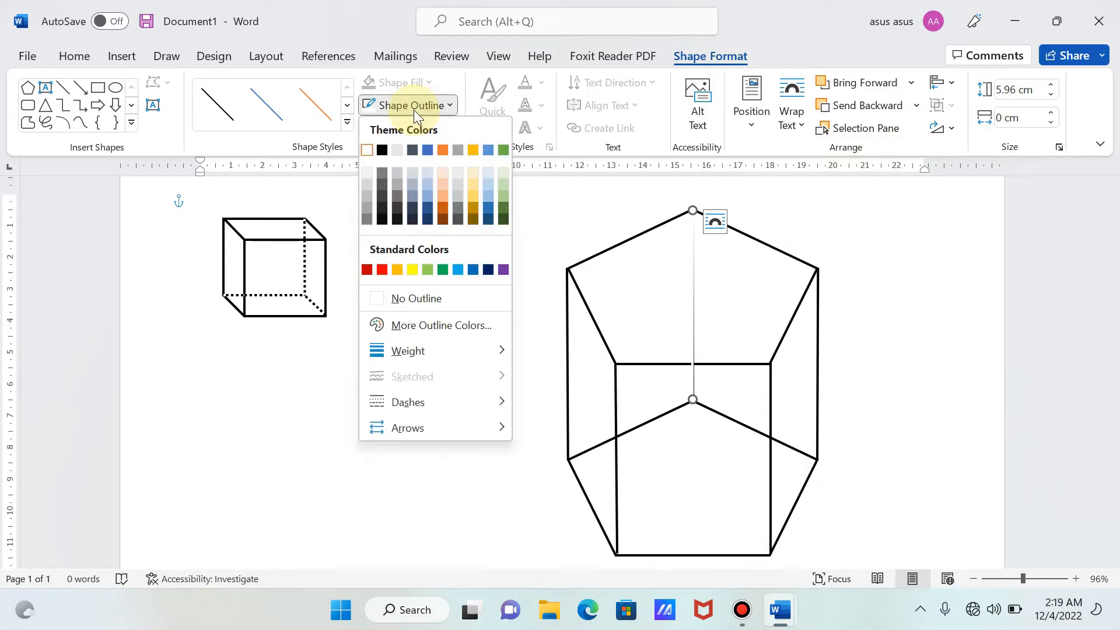
pyautogui.moveTo(391, 402)
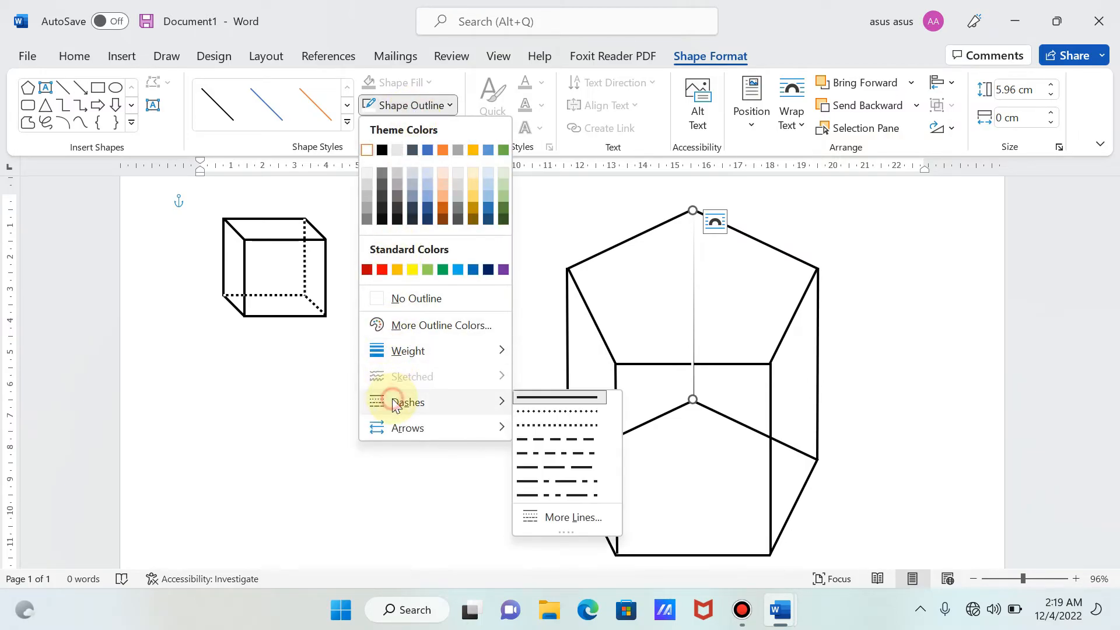
pyautogui.click(528, 409)
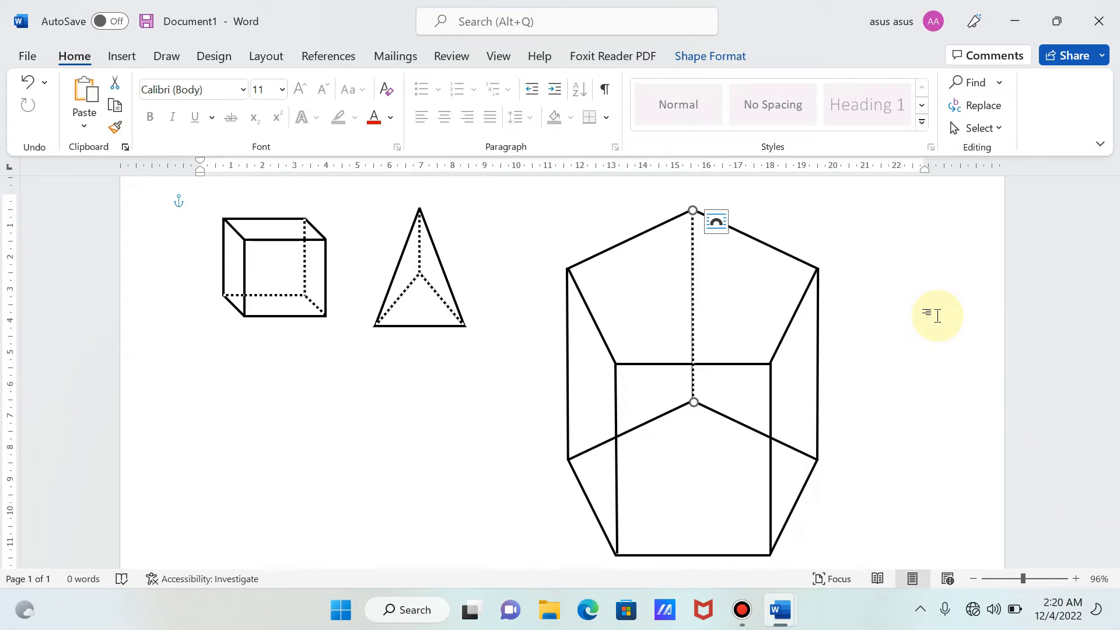
# - Group the white dotted line between the pentagons' top vertices with the rest of the prism
pyautogui.click(707, 438)
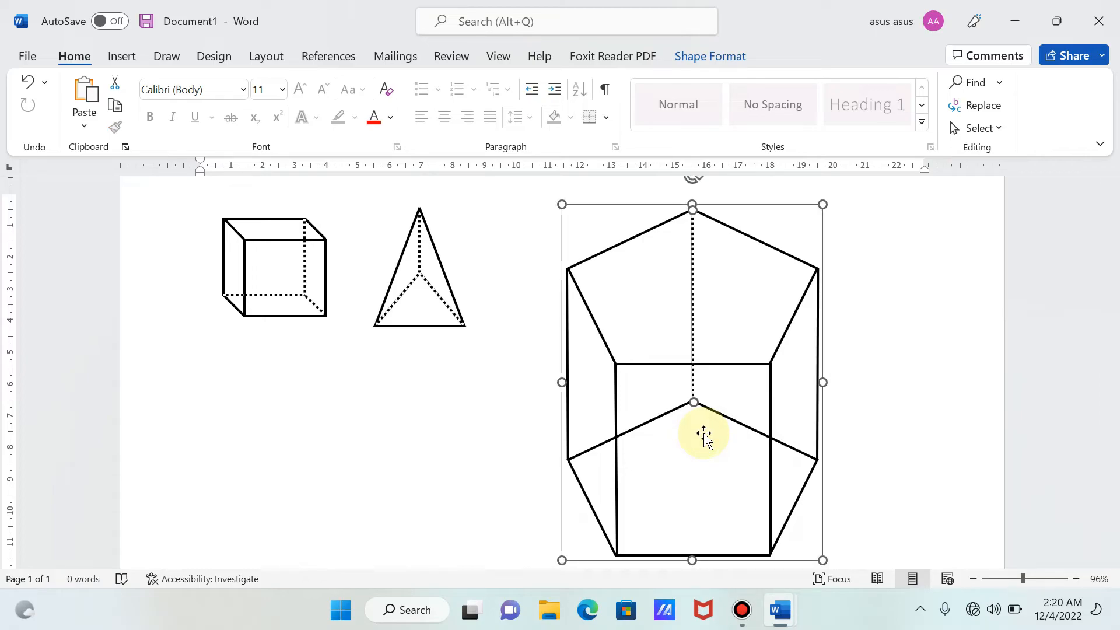
pyautogui.rightClick(703, 434)
pyautogui.moveTo(775, 186)
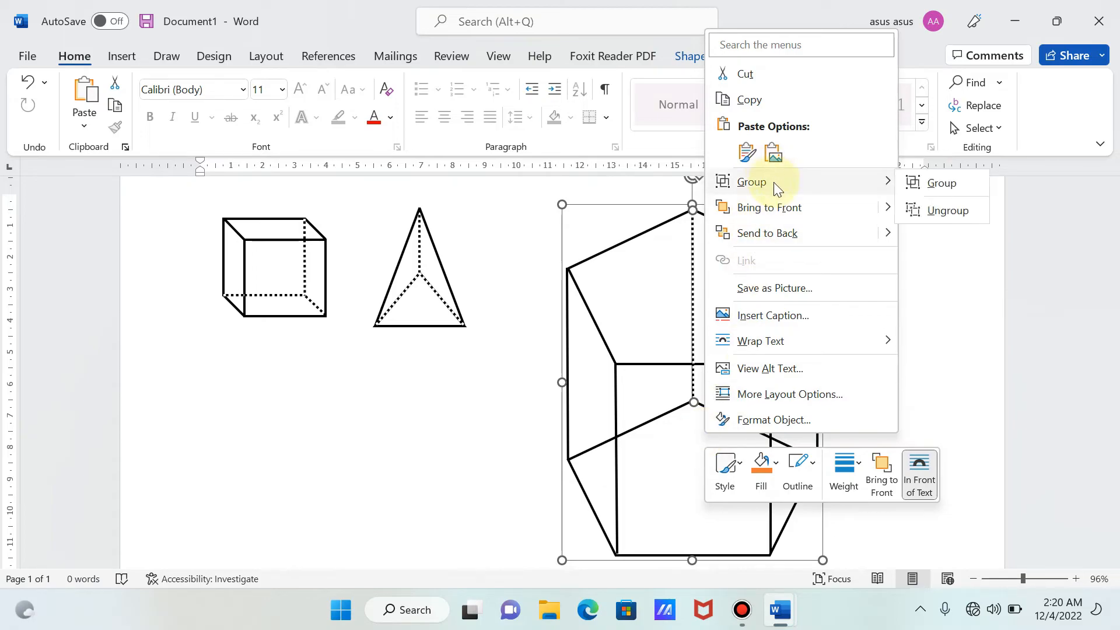
pyautogui.click(944, 184)
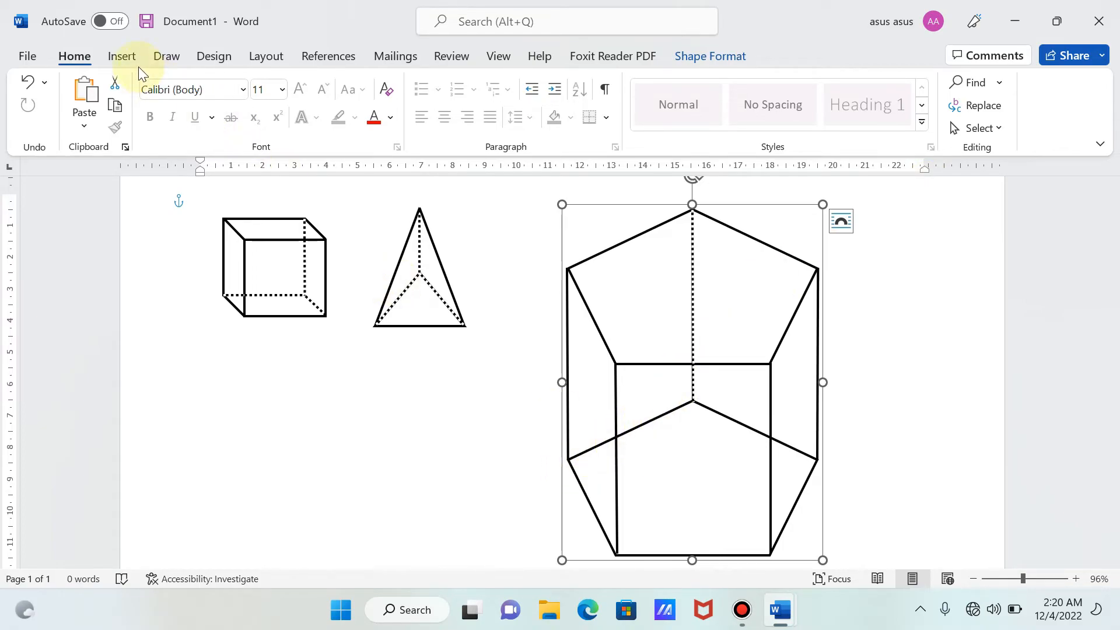
# - Draw a line about 1.81 cm high and 3.87 cm wide from the lower pentagon's left vertex to its top vertex
pyautogui.click(123, 56)
pyautogui.click(255, 90)
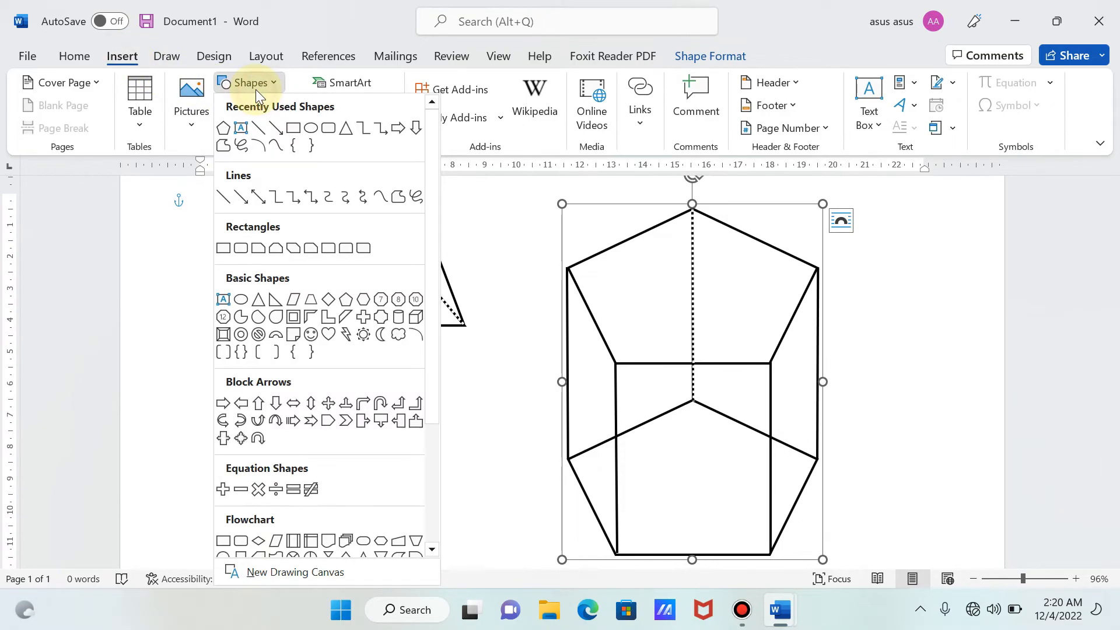
pyautogui.click(236, 143)
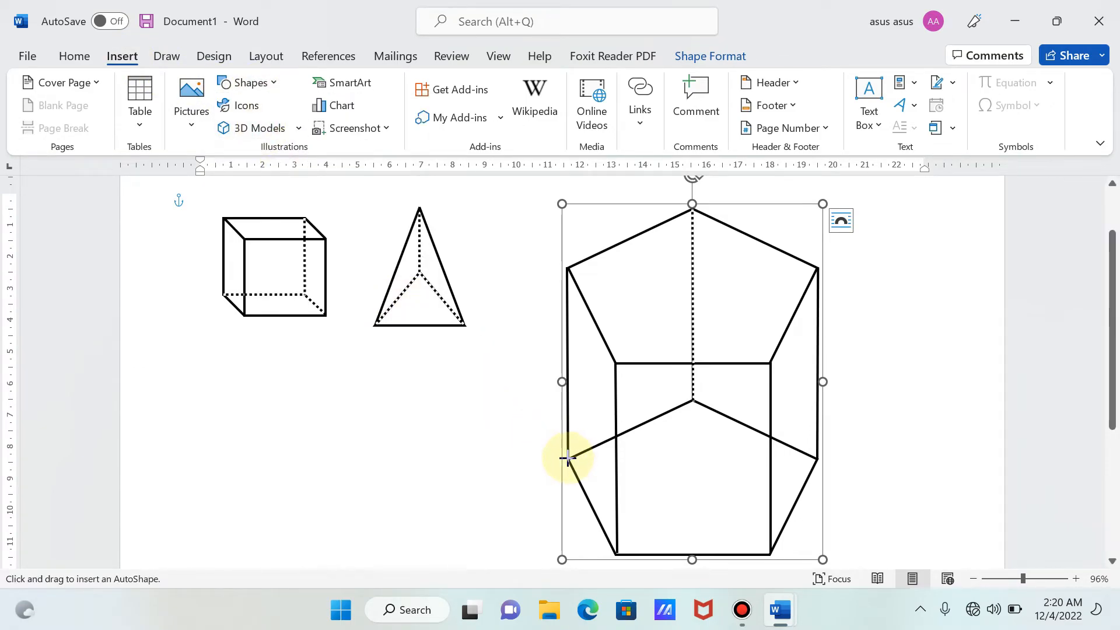
pyautogui.moveTo(567, 458)
pyautogui.mouseDown()
pyautogui.moveTo(648, 536)
pyautogui.moveTo(694, 378)
pyautogui.moveTo(691, 399)
pyautogui.mouseUp()
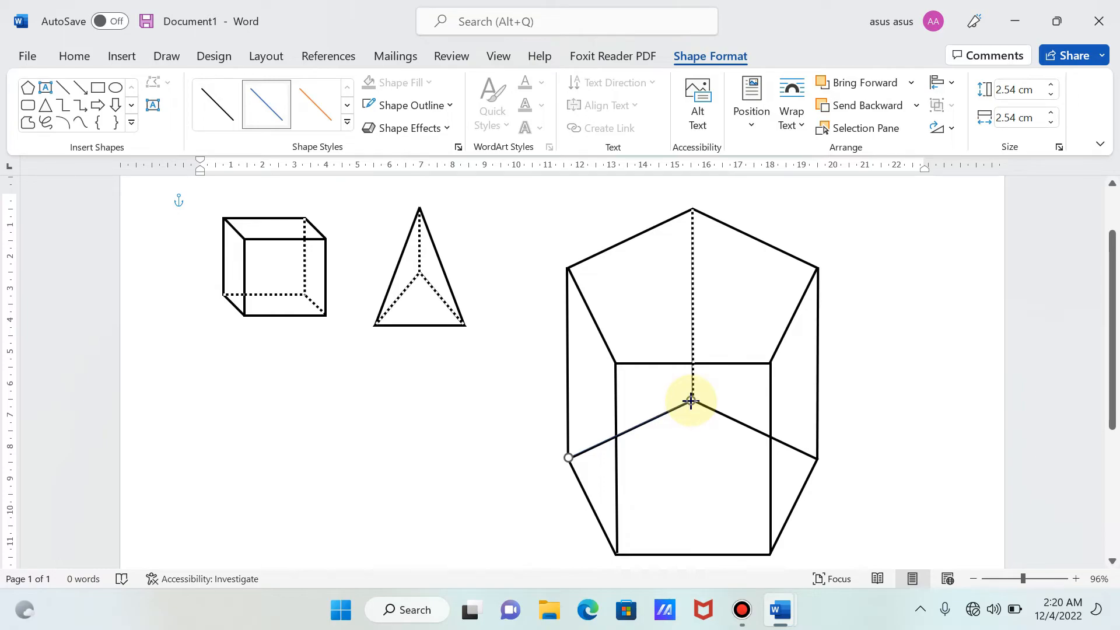
# - Format the line over the lower pentagon's upper-left edge with a white outline, 2¼ pt weight and the finer dotted dash style
pyautogui.click(396, 108)
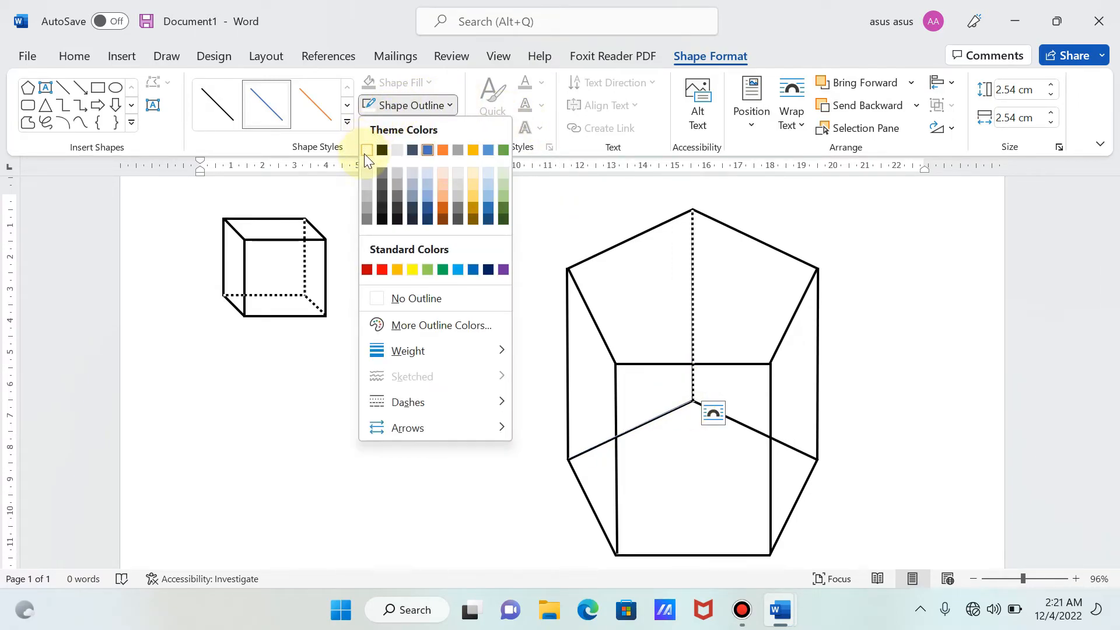
pyautogui.click(364, 153)
pyautogui.click(402, 108)
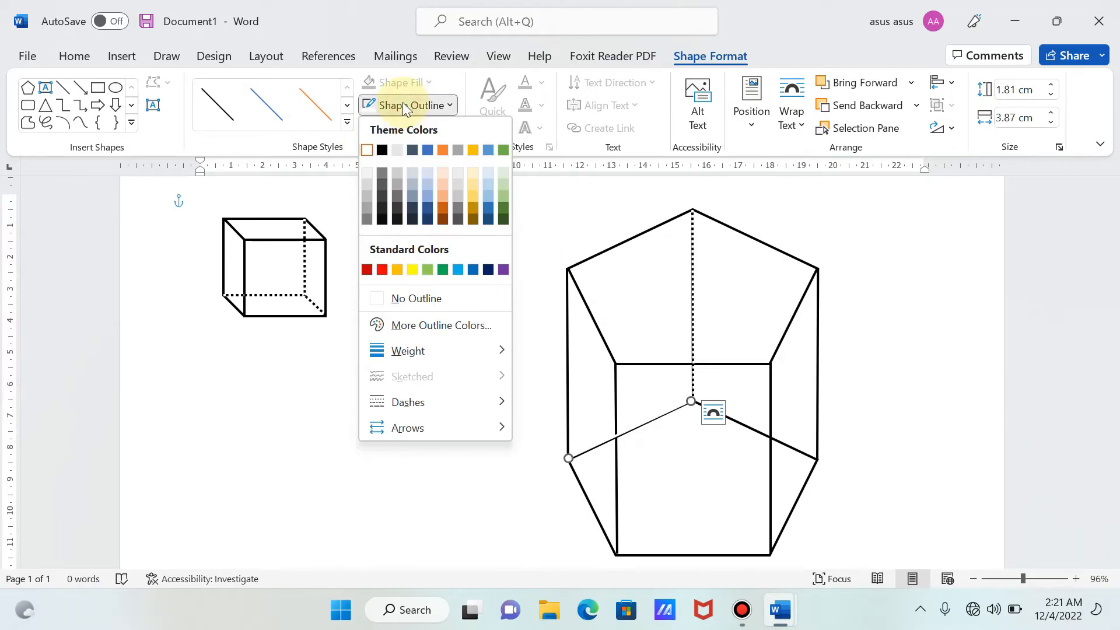
pyautogui.moveTo(400, 351)
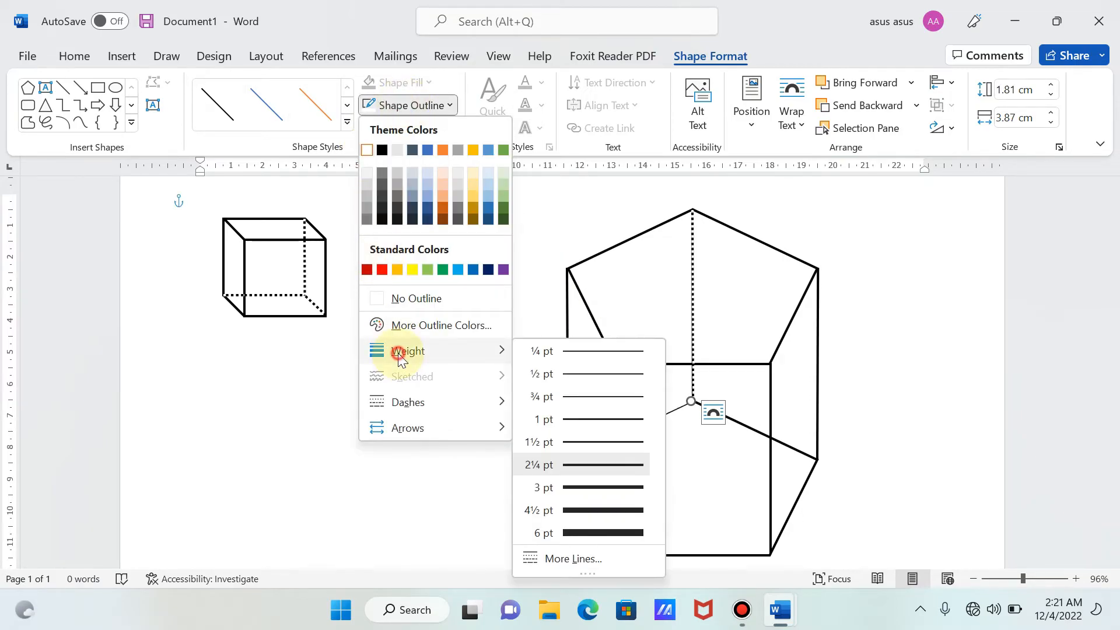
pyautogui.click(583, 465)
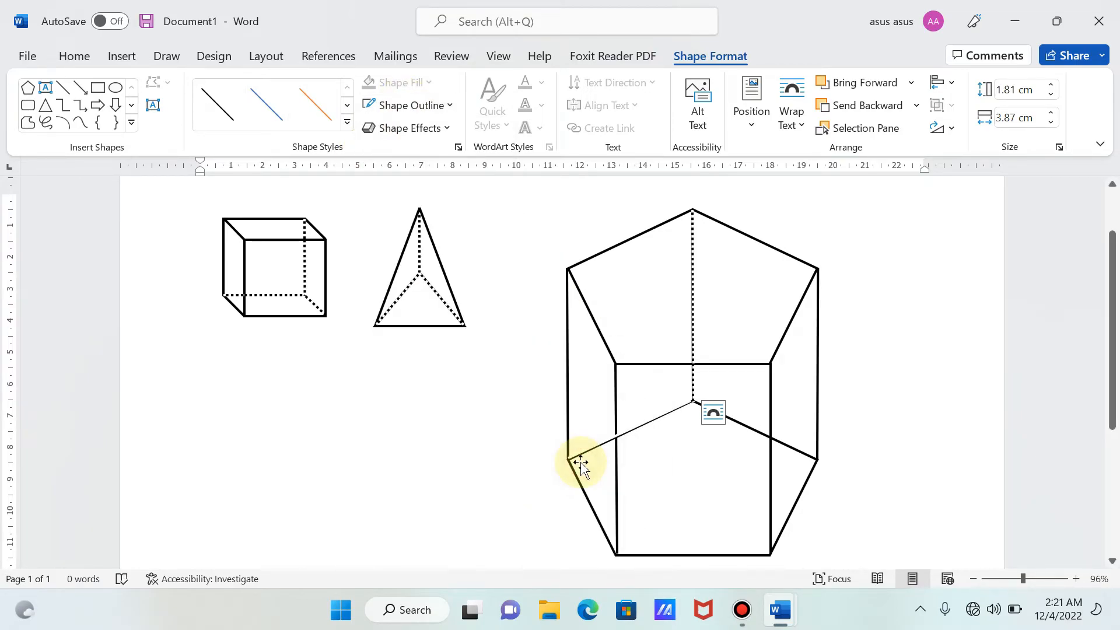
pyautogui.click(420, 105)
pyautogui.moveTo(392, 402)
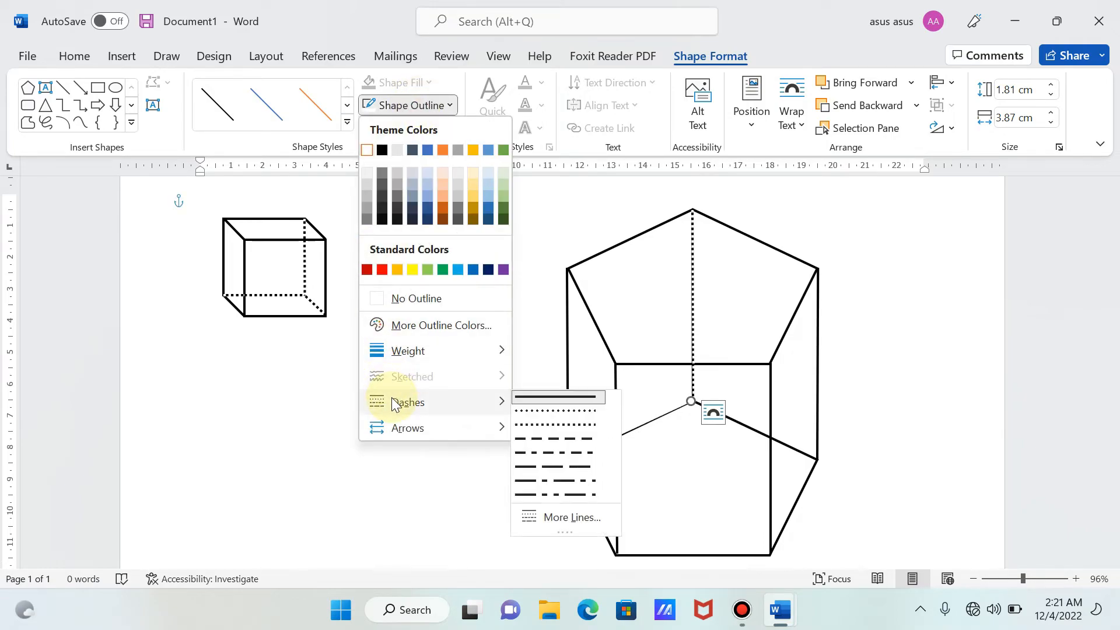
pyautogui.click(528, 412)
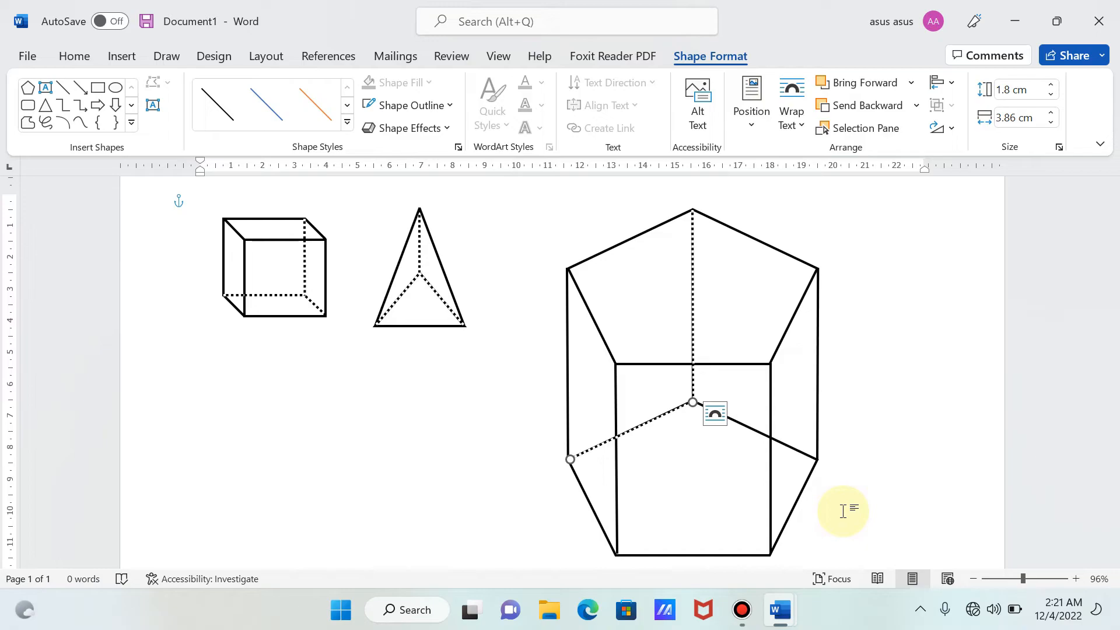
# - Group the white dotted line on the lower pentagon's upper-left edge with the rest of the prism
pyautogui.click(656, 479)
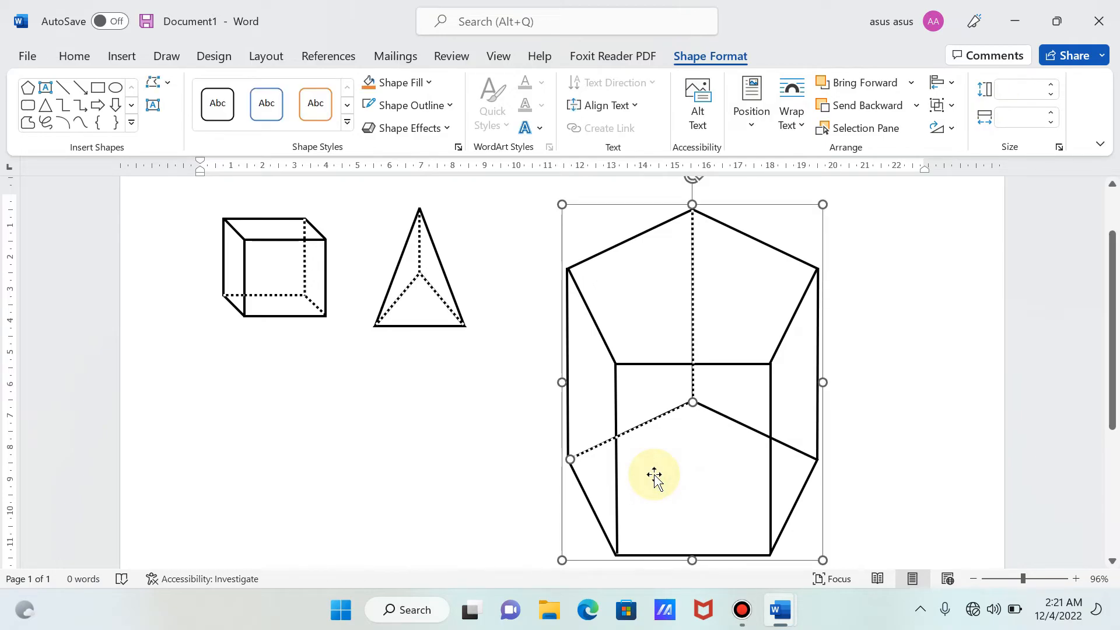
pyautogui.rightClick(654, 476)
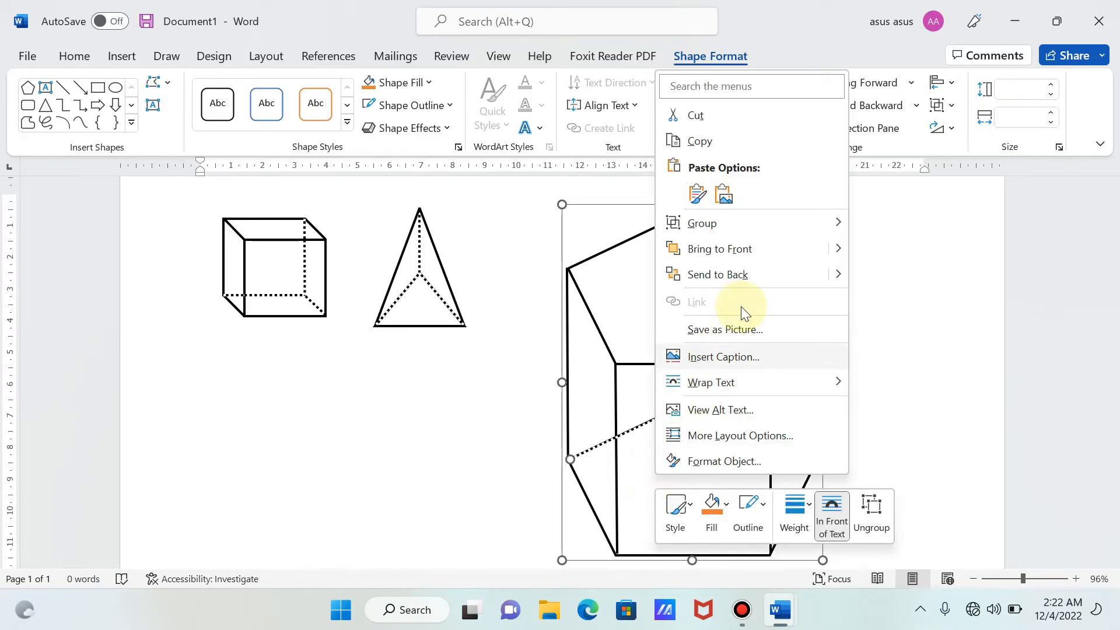
pyautogui.click(740, 225)
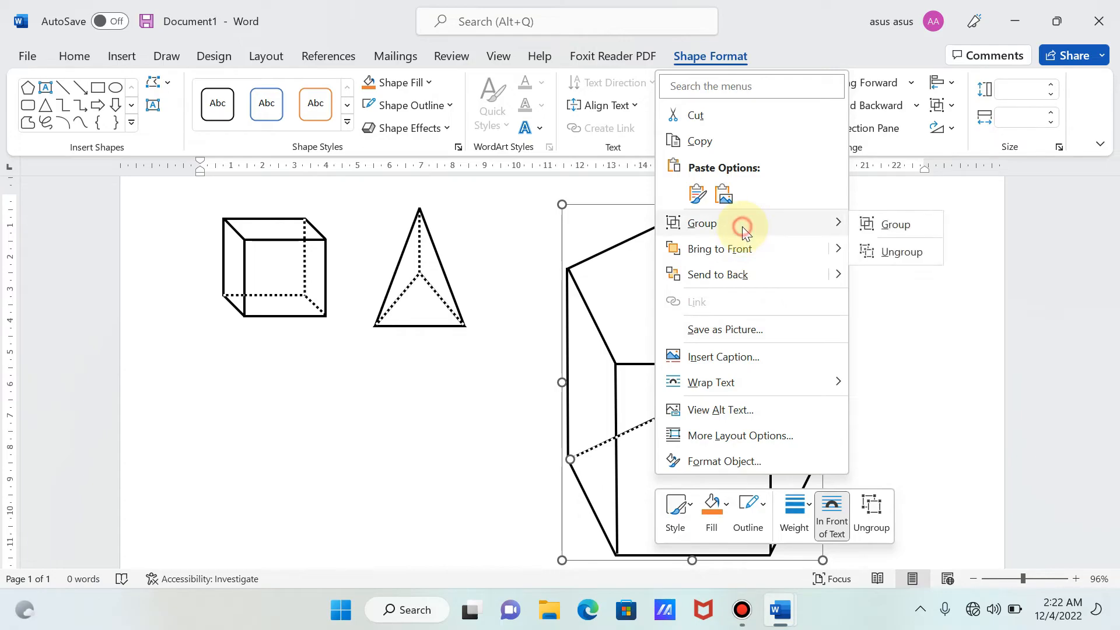
pyautogui.click(880, 232)
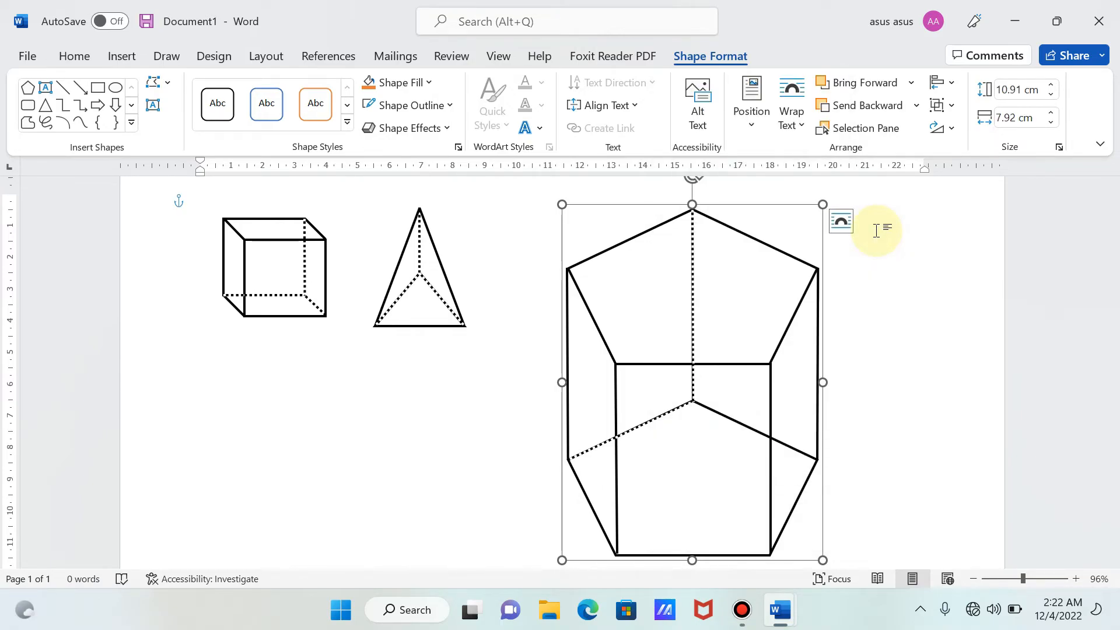
# - Draw a line about 1.81 cm high and 3.9 cm wide from the lower pentagon's top vertex to its right vertex
pyautogui.click(126, 54)
pyautogui.click(271, 82)
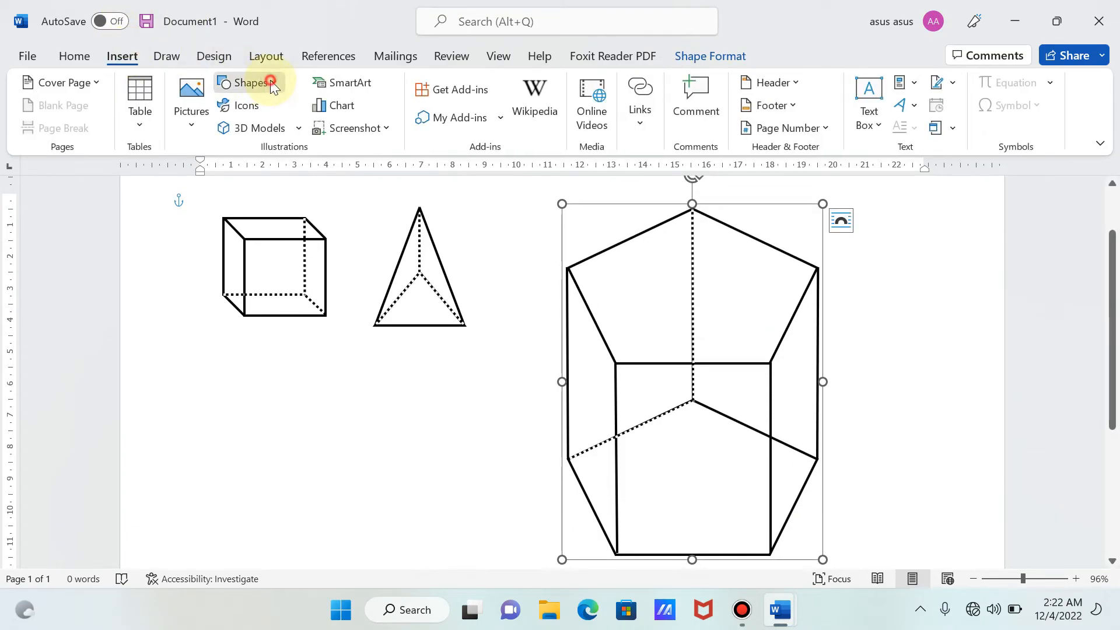
pyautogui.click(261, 126)
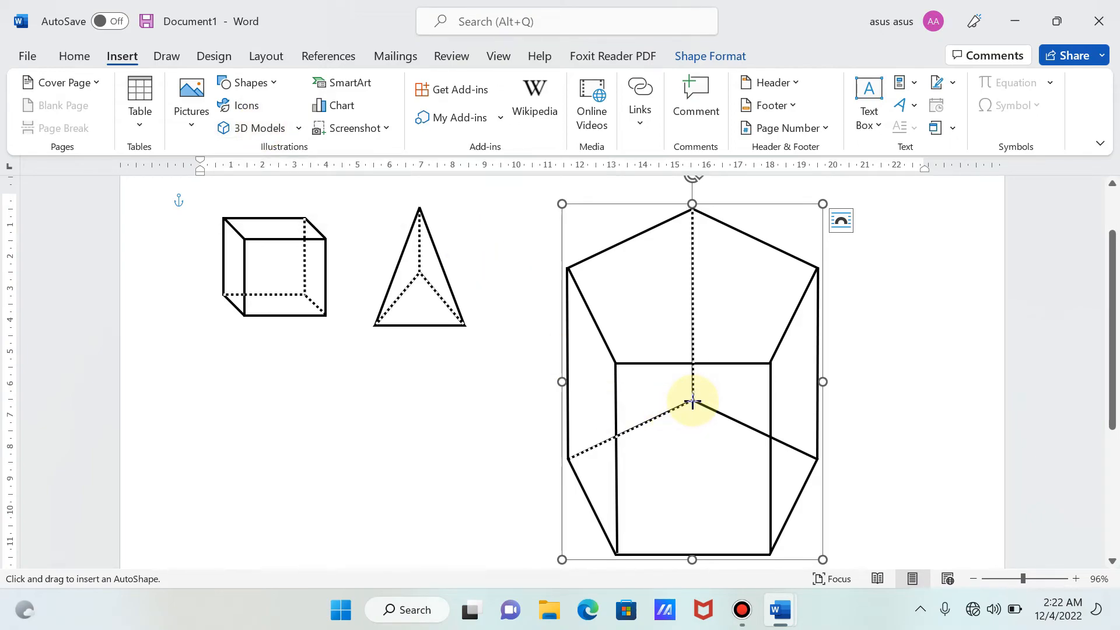
pyautogui.moveTo(693, 402)
pyautogui.mouseDown()
pyautogui.moveTo(834, 465)
pyautogui.moveTo(817, 458)
pyautogui.mouseUp()
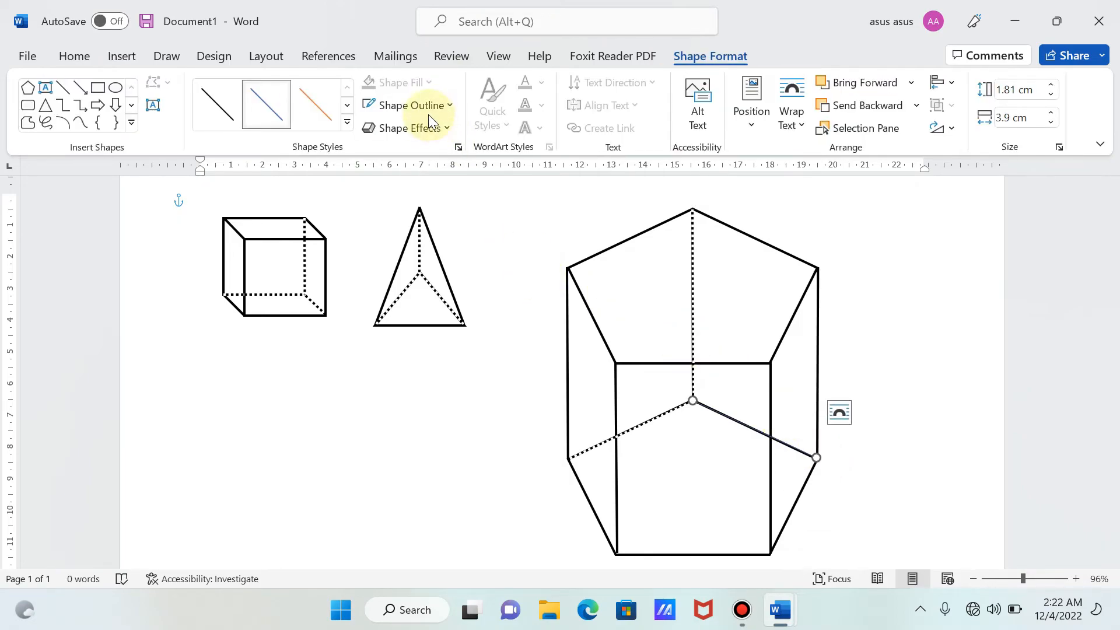
# - Format the line over the lower pentagon's upper-right edge with a white outline, 2¼ pt weight and the finer dotted dash style
pyautogui.click(428, 114)
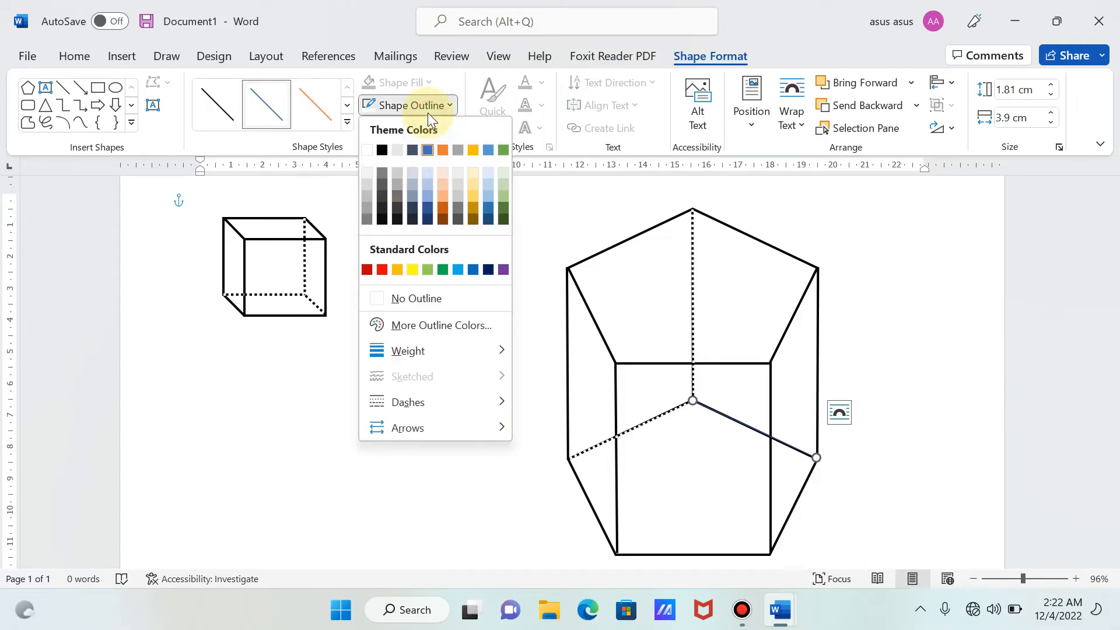
pyautogui.click(367, 150)
pyautogui.click(390, 103)
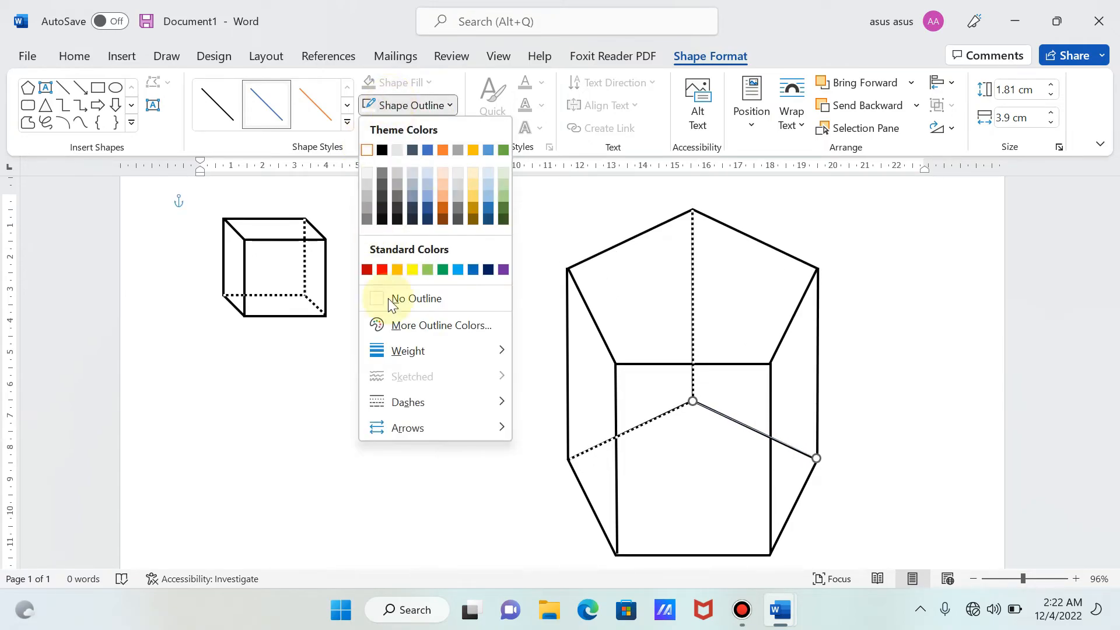
pyautogui.moveTo(398, 353)
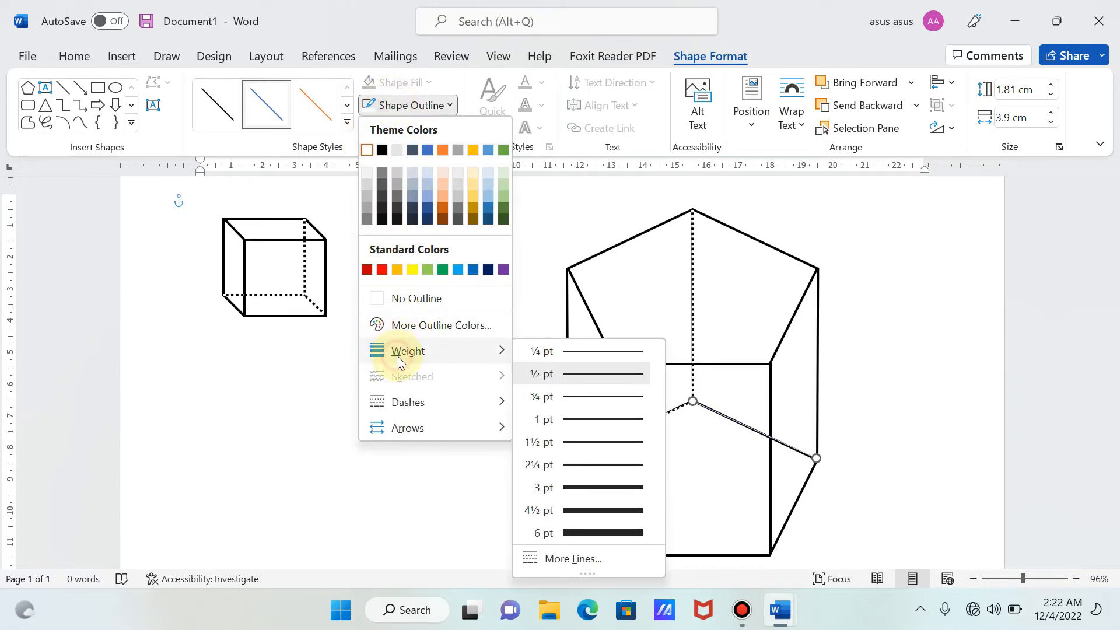
pyautogui.click(570, 464)
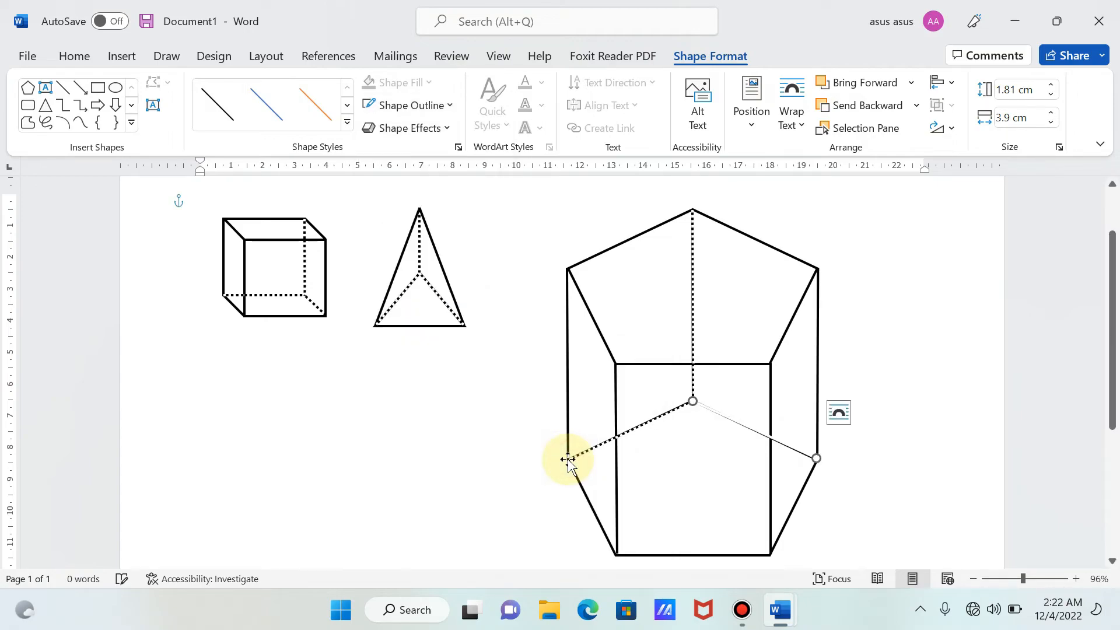
pyautogui.click(419, 111)
pyautogui.moveTo(406, 403)
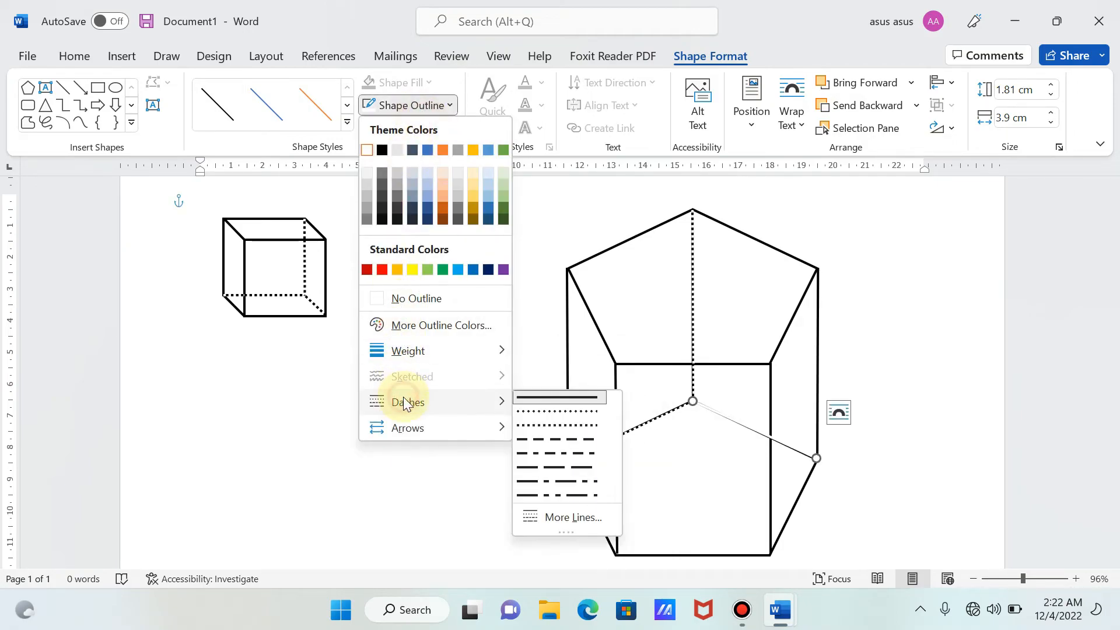
pyautogui.click(554, 411)
pyautogui.click(940, 410)
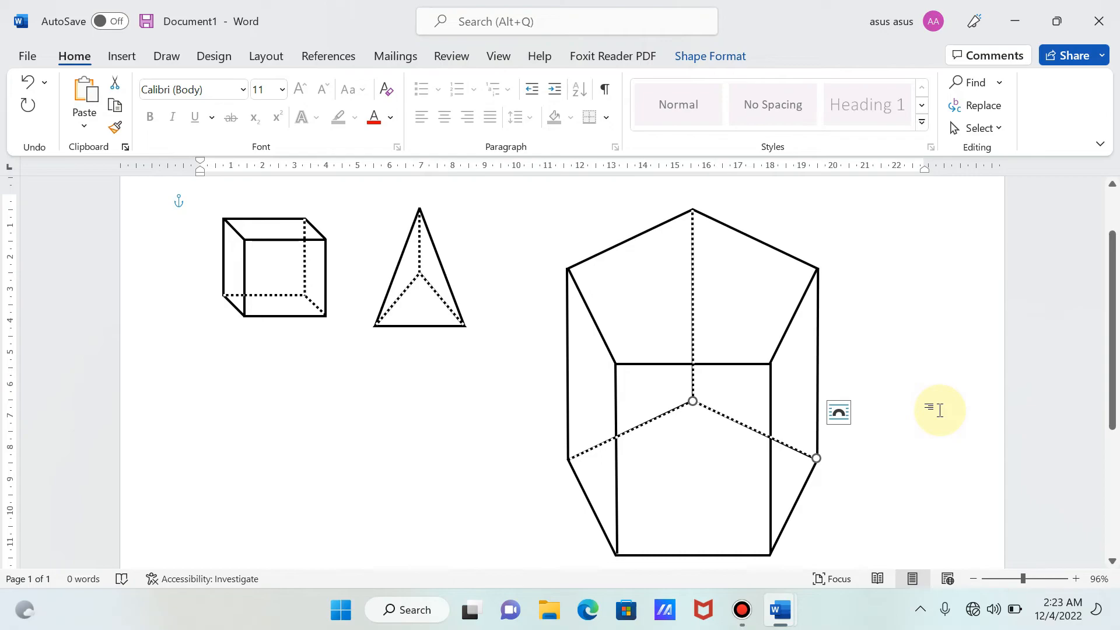
# - Group the white dotted line on the lower pentagon's upper-right edge with the rest of the prism and move the prism slightly
pyautogui.click(693, 456)
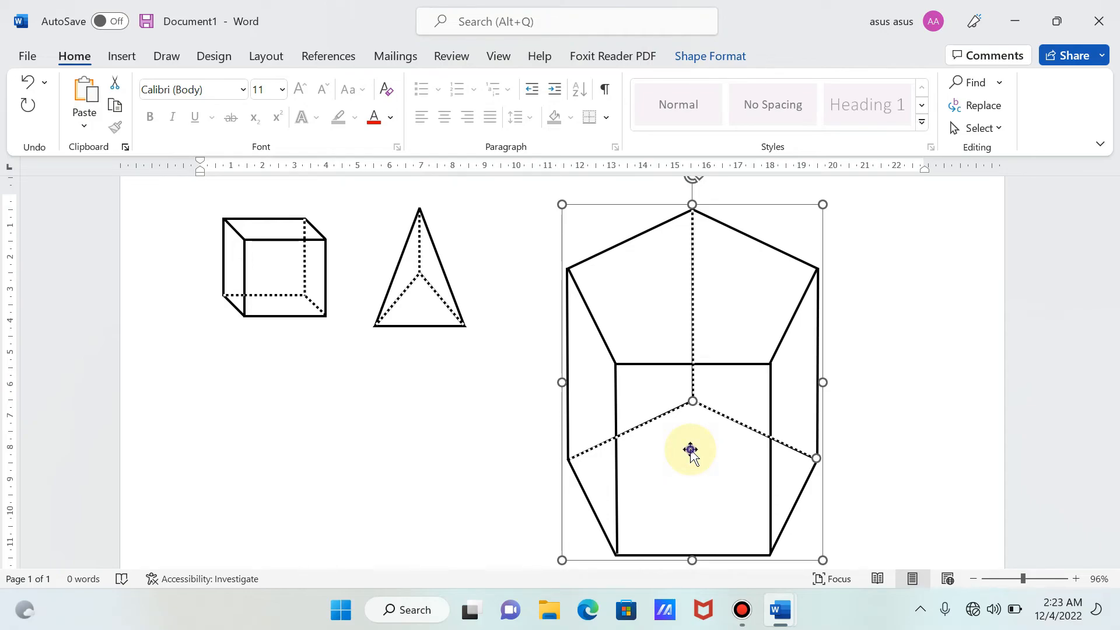
pyautogui.rightClick(691, 451)
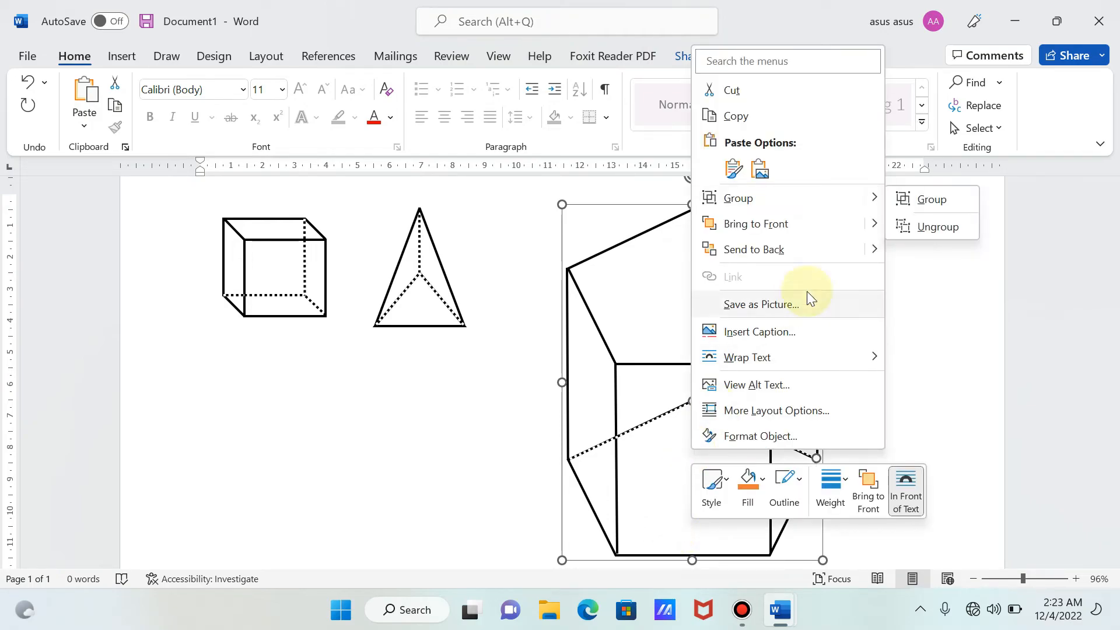
pyautogui.click(916, 201)
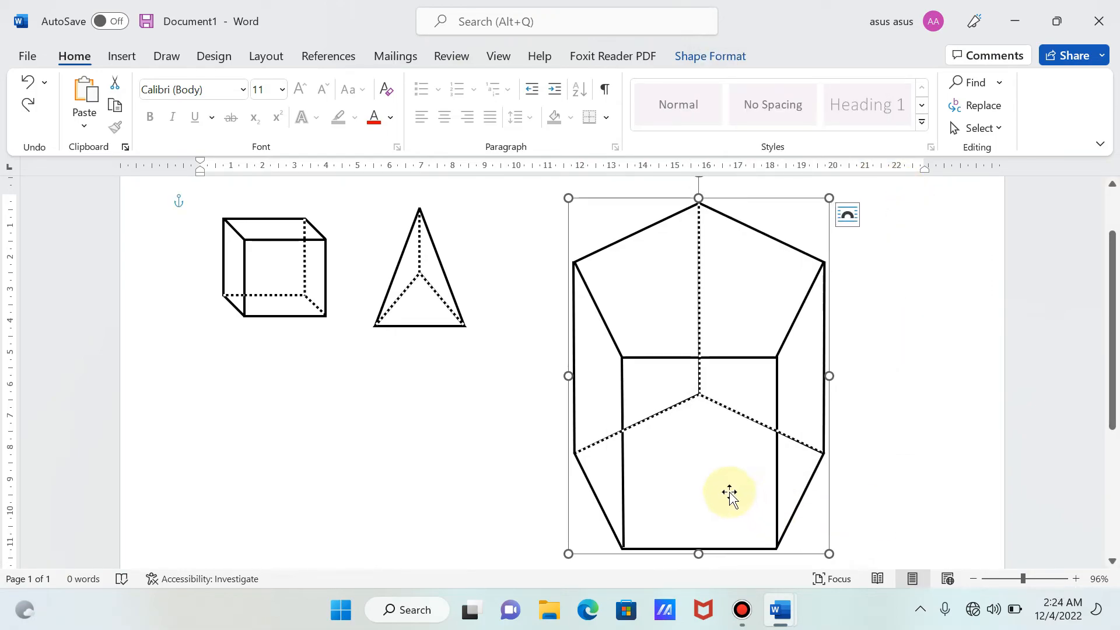
pyautogui.moveTo(729, 494)
pyautogui.mouseDown()
pyautogui.moveTo(805, 488)
pyautogui.moveTo(713, 467)
pyautogui.moveTo(776, 462)
pyautogui.moveTo(720, 506)
pyautogui.moveTo(729, 507)
pyautogui.moveTo(728, 487)
pyautogui.mouseUp()
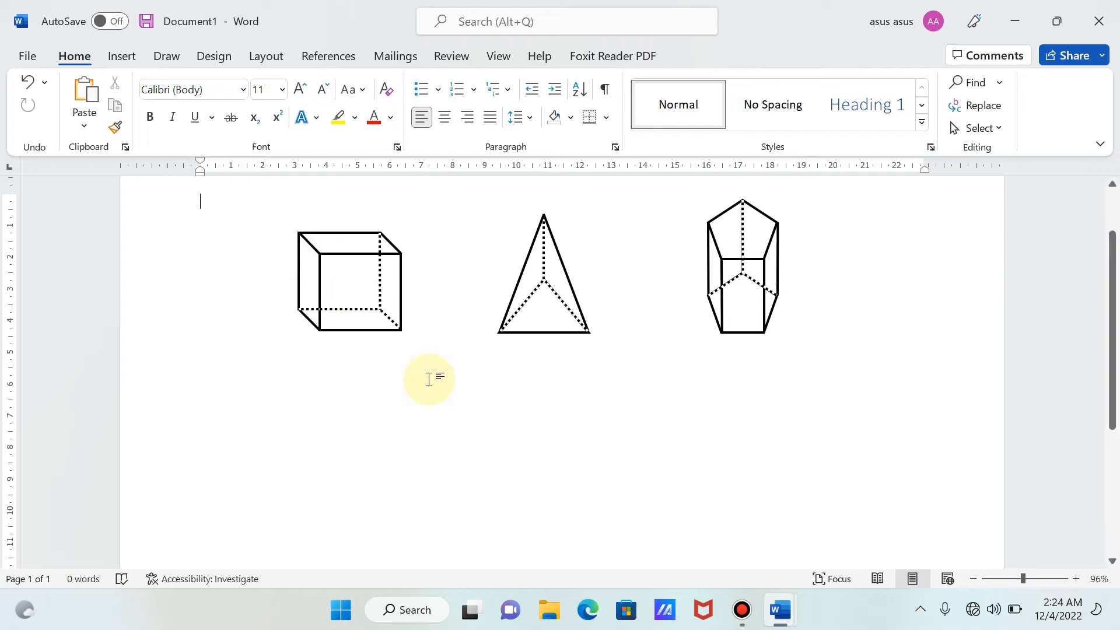
# - Insert a text box about 2.21 cm high and 3.22 cm wide below the pyramid, containing the letter "A"
pyautogui.click(119, 56)
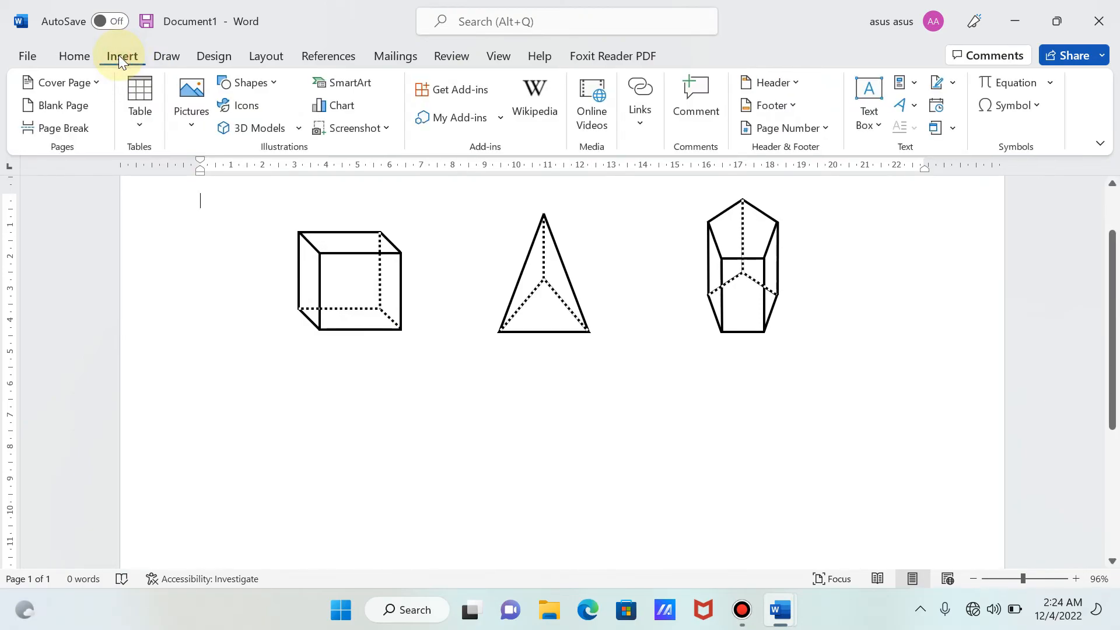
pyautogui.click(268, 90)
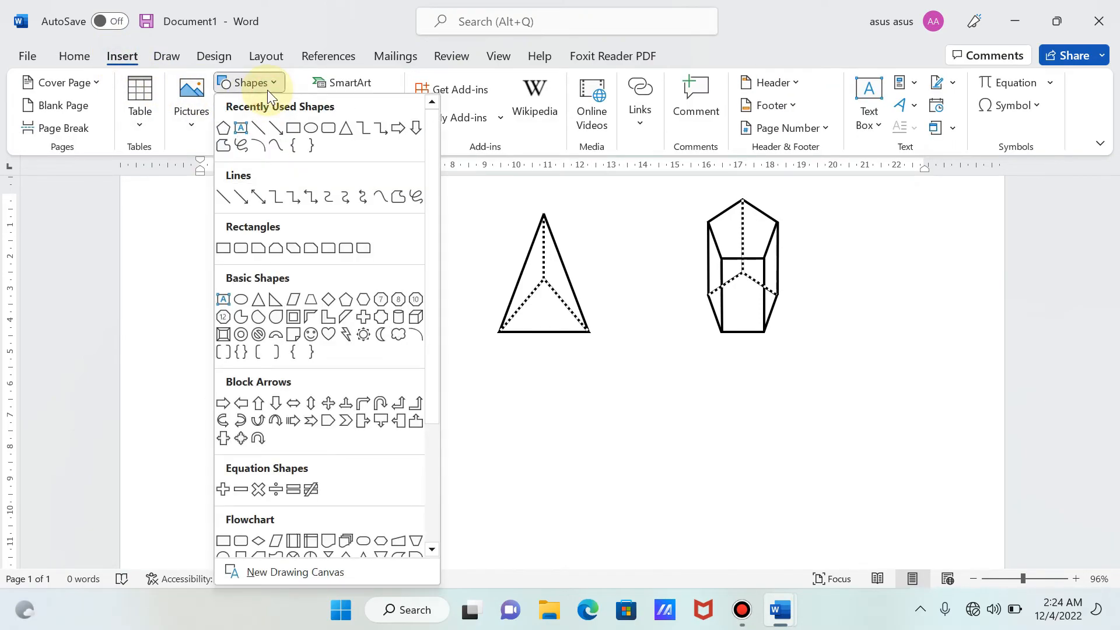
pyautogui.click(242, 131)
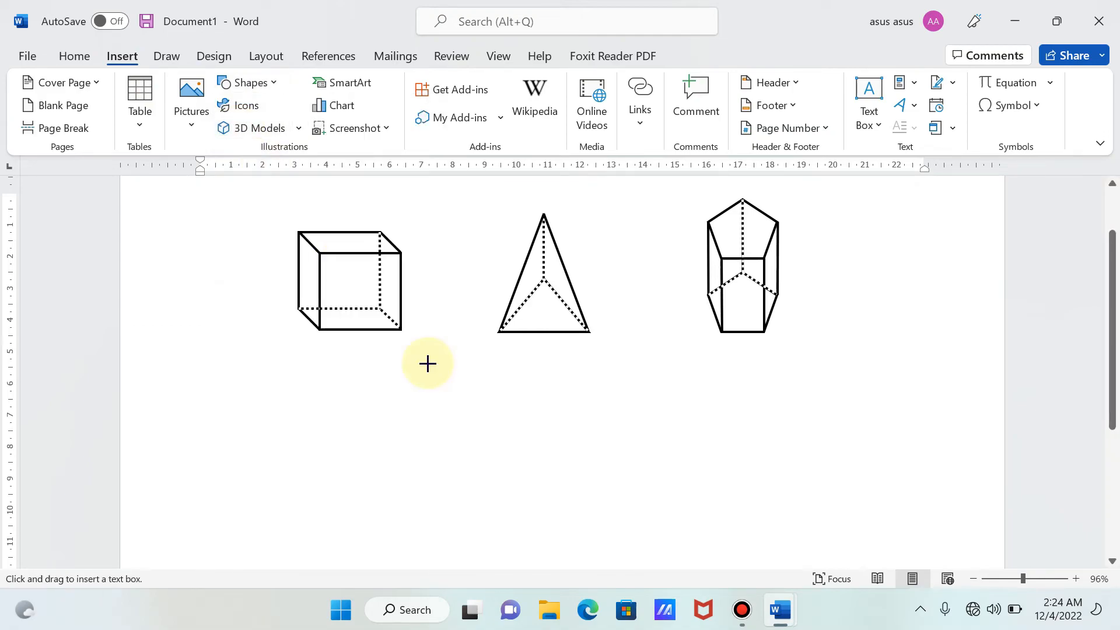
pyautogui.moveTo(470, 407); pyautogui.dragTo(573, 476)
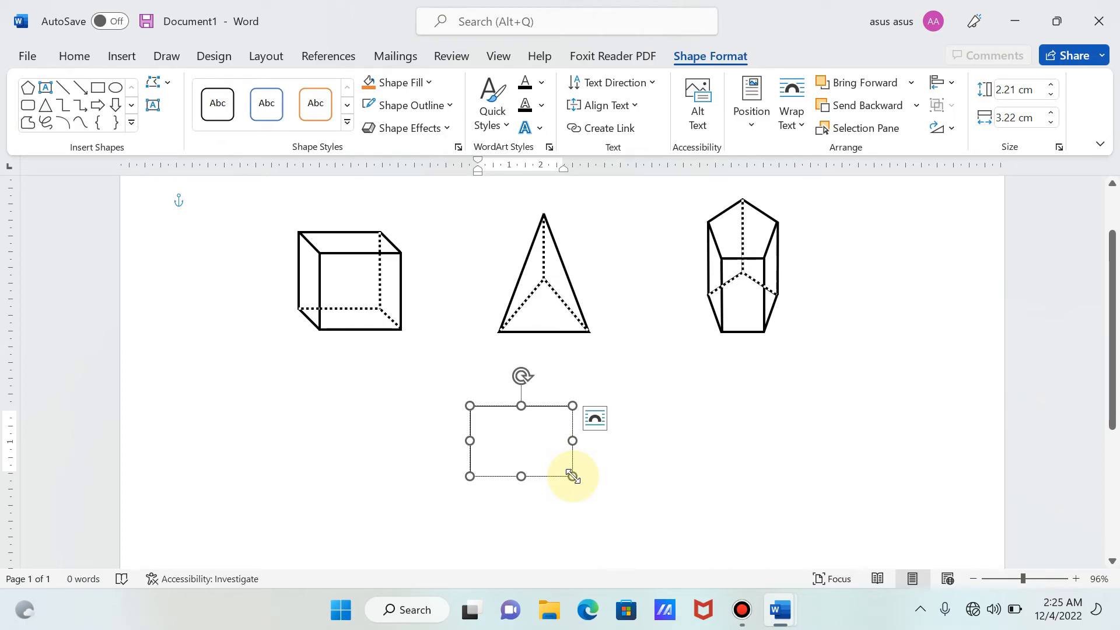
pyautogui.write('A')
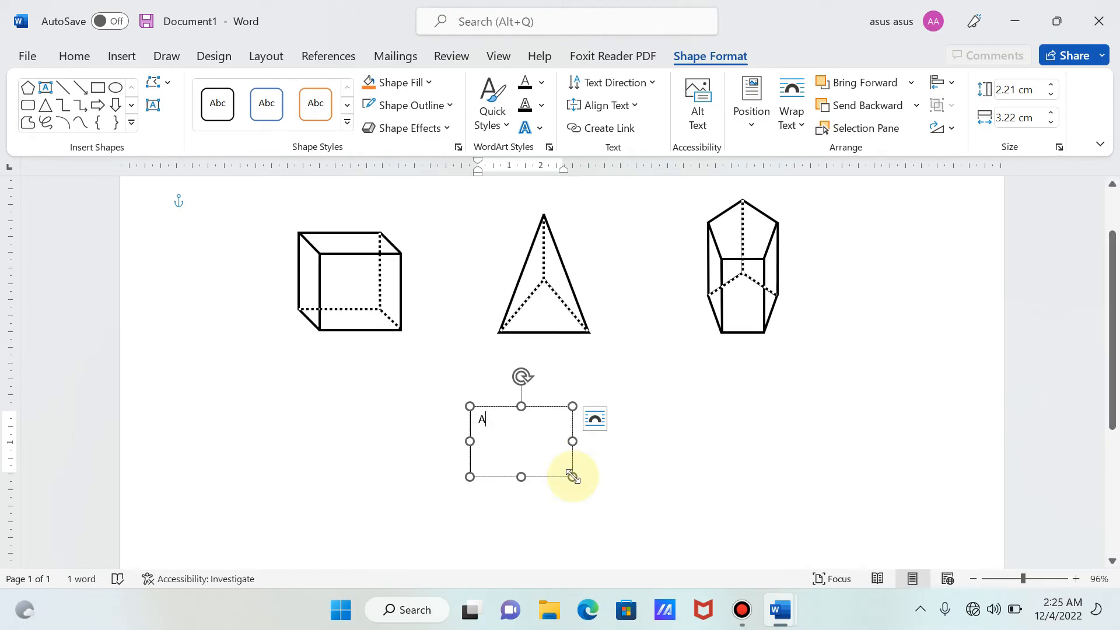
# - Make the letter "A" in the text box bold and set its size to 14 pt
pyautogui.hotkey('ctrl', 'a')
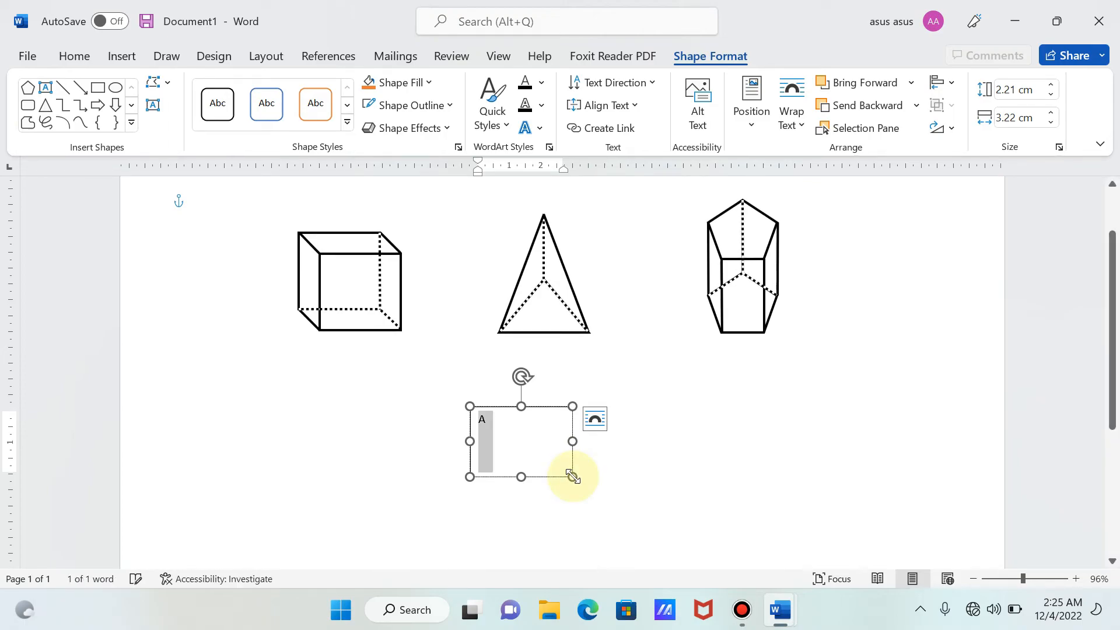
pyautogui.click(75, 56)
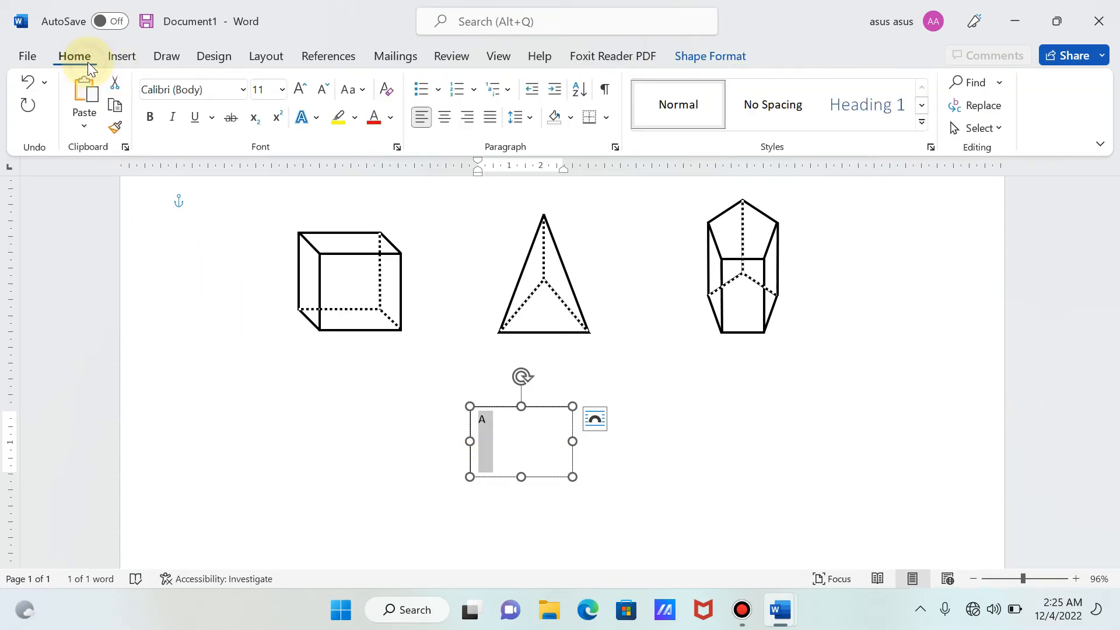
pyautogui.click(149, 124)
pyautogui.click(299, 92)
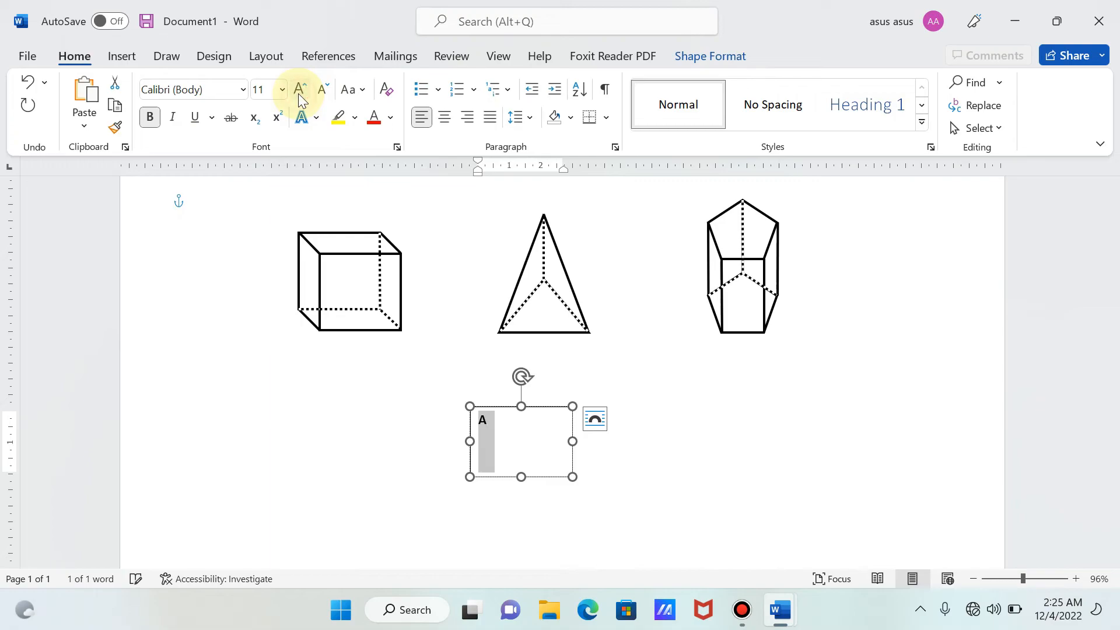
pyautogui.click(299, 92)
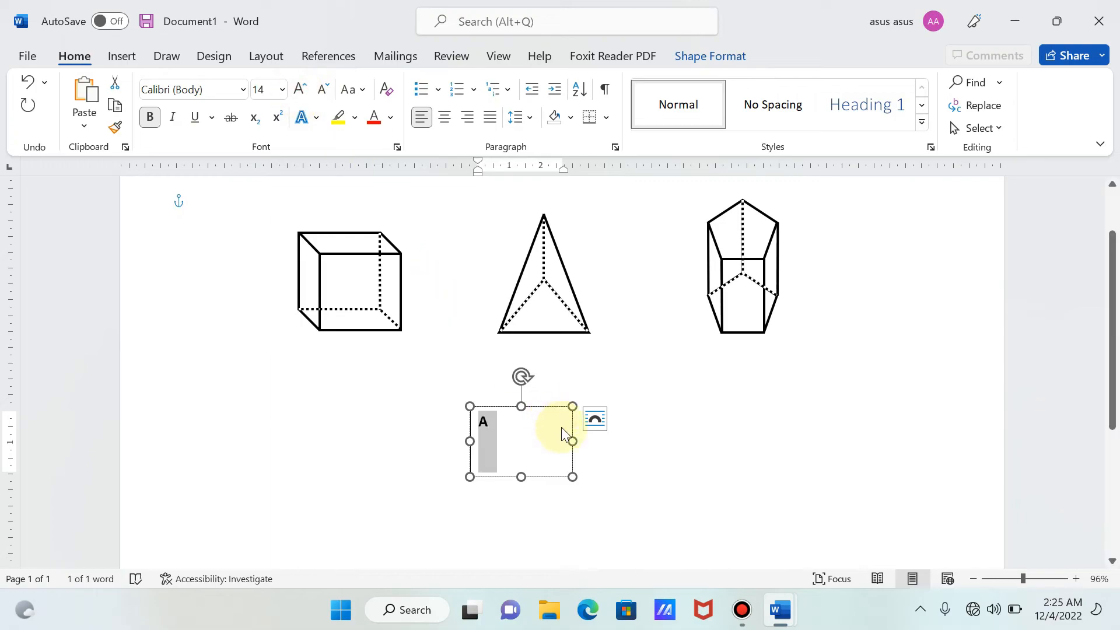
# - Shrink the "A" text box to about 0.94 cm high and 0.74 cm wide, and remove its fill
pyautogui.moveTo(572, 442); pyautogui.dragTo(493, 437)
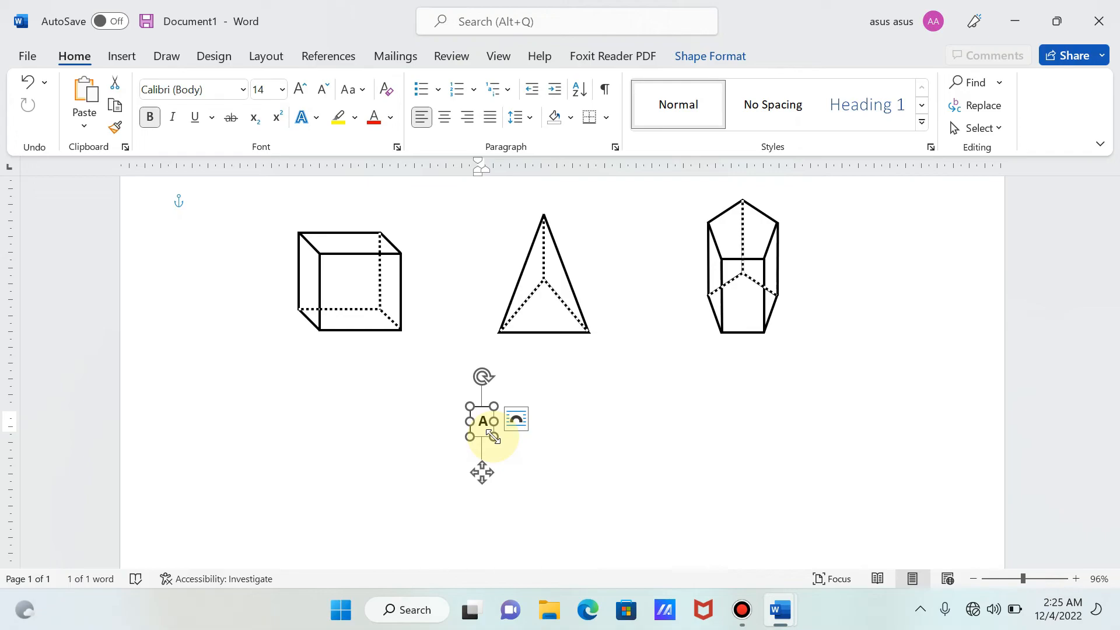
pyautogui.doubleClick(493, 437)
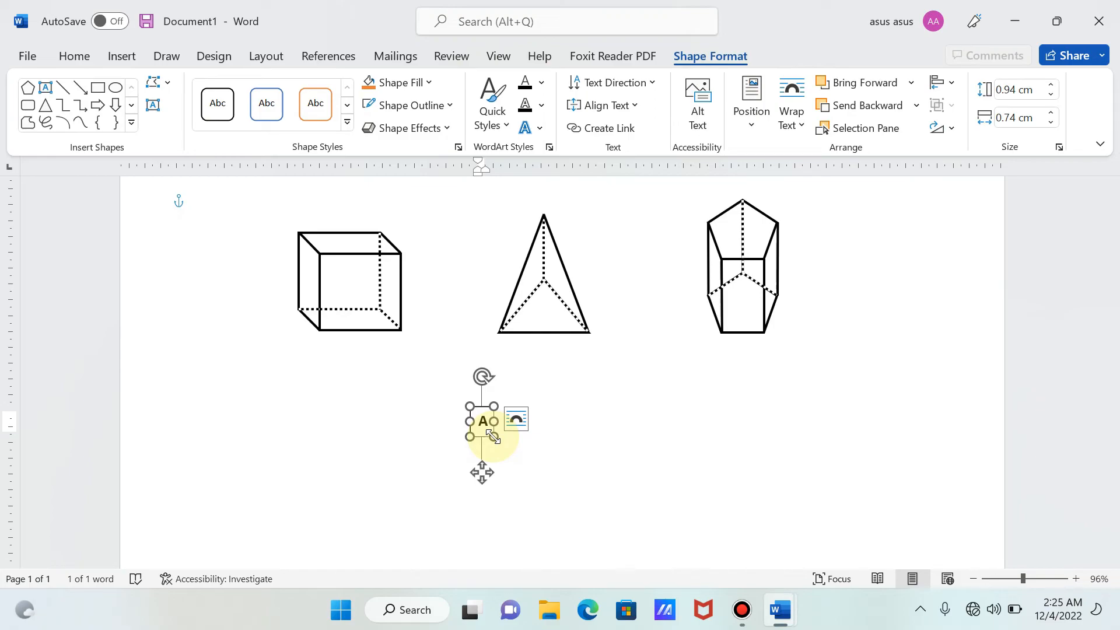
pyautogui.click(397, 84)
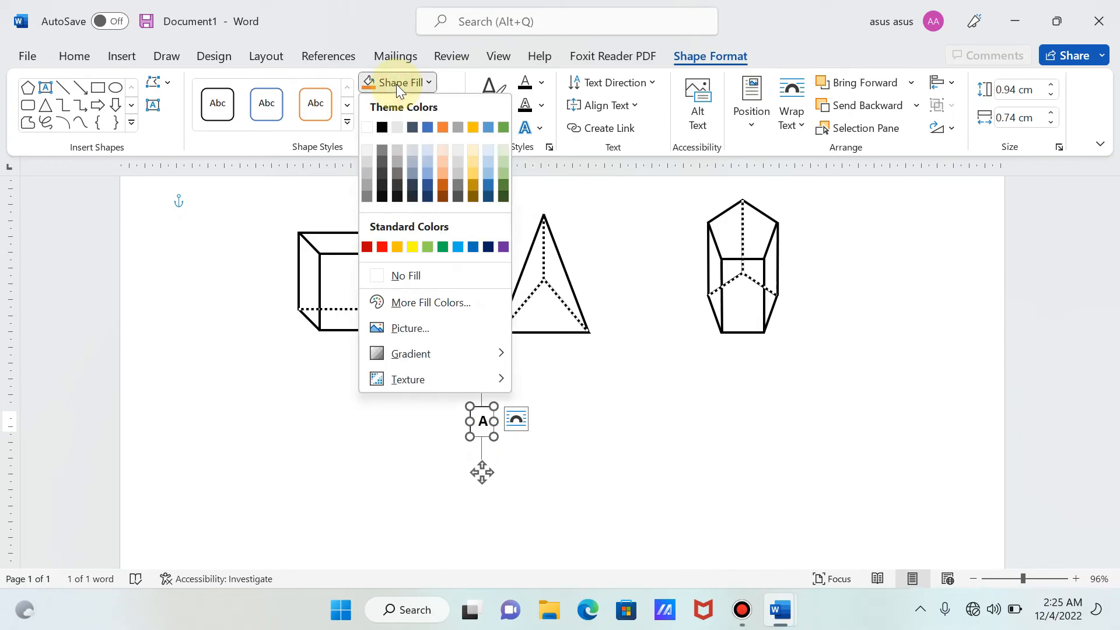
pyautogui.click(393, 273)
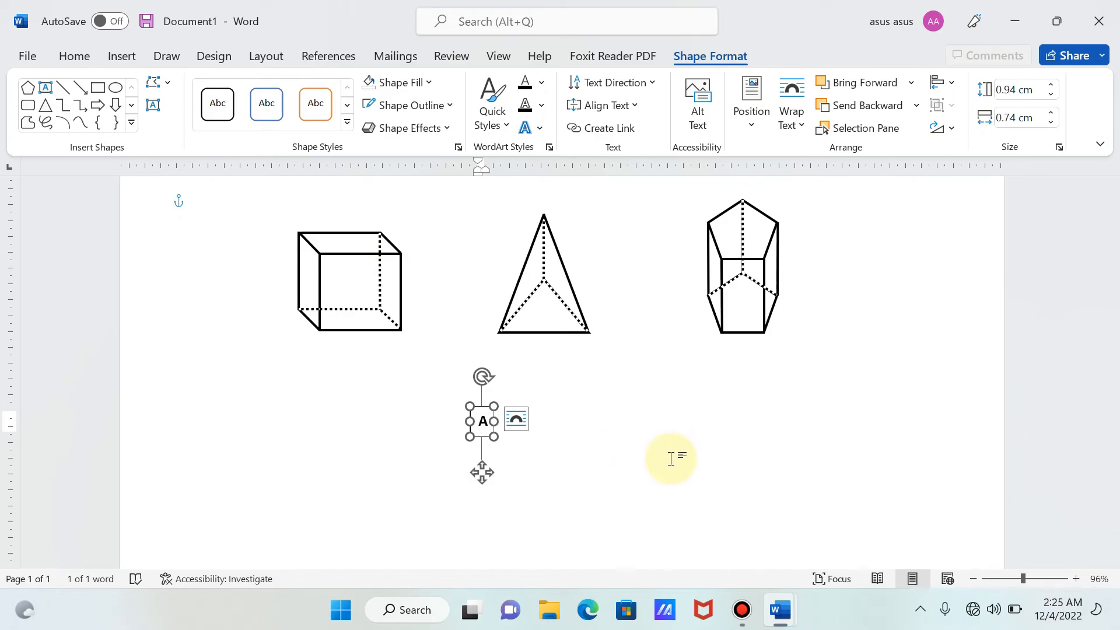
# - Paste four copies of the small "A" text box below the pyramid
pyautogui.hotkey('ctrl', 'v')
pyautogui.hotkey('ctrl', 'v')
pyautogui.hotkey('ctrl', 'v')
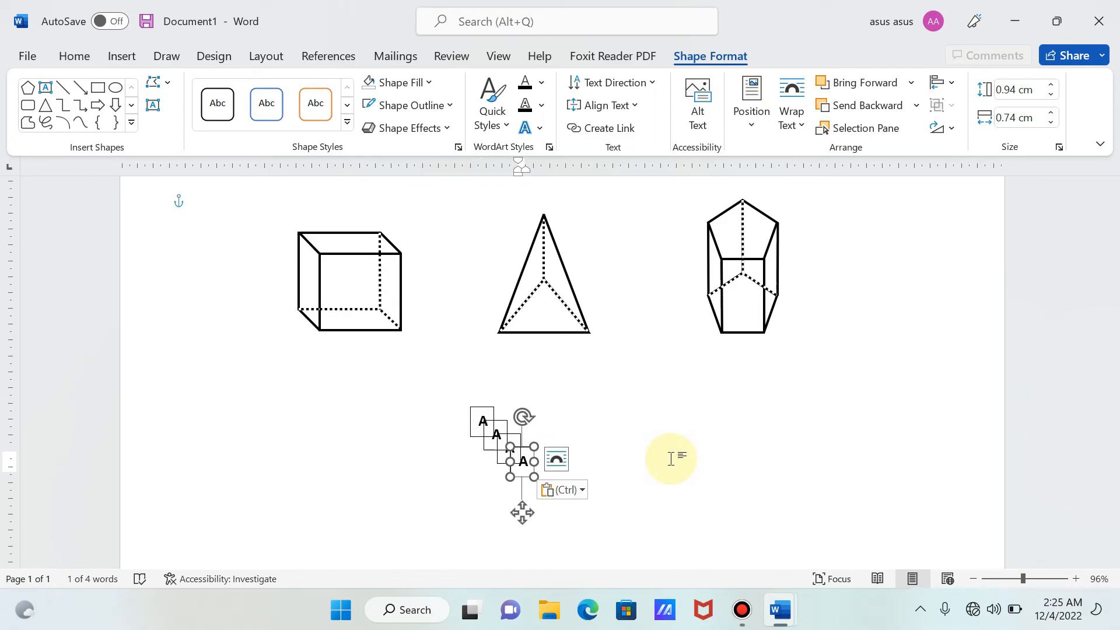
pyautogui.hotkey('ctrl', 'v')
# - Move the last pasted "A" text box beside the pyramid's lower-left vertex
pyautogui.press('Up')
pyautogui.press('Up')
pyautogui.press('Up')
pyautogui.press('Up')
pyautogui.press('Up')
pyautogui.press('Up')
pyautogui.press('Up')
pyautogui.press('Up')
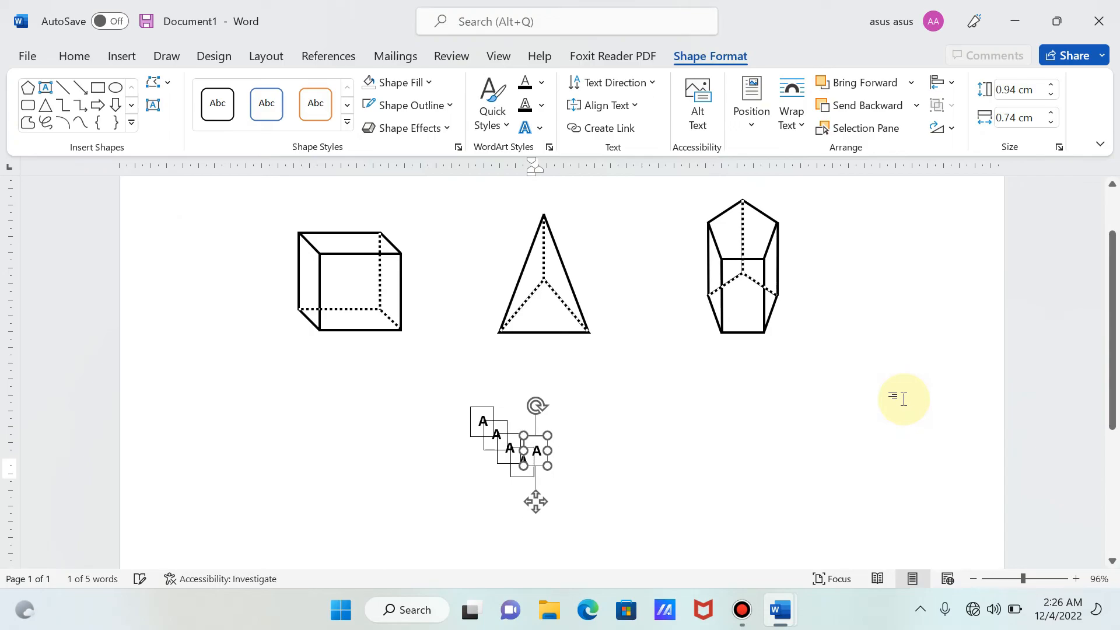
pyautogui.press('Up')
pyautogui.press('Up')
pyautogui.press('Up')
pyautogui.press('Up')
pyautogui.press('Up')
pyautogui.press('Up')
pyautogui.press('Up')
pyautogui.press('Up')
pyautogui.press('Up')
pyautogui.press('Up')
pyautogui.press('Up')
pyautogui.press('Up')
pyautogui.press('Up')
pyautogui.press('Up')
pyautogui.press('Up')
pyautogui.press('Up')
pyautogui.press('Up')
pyautogui.press('Up')
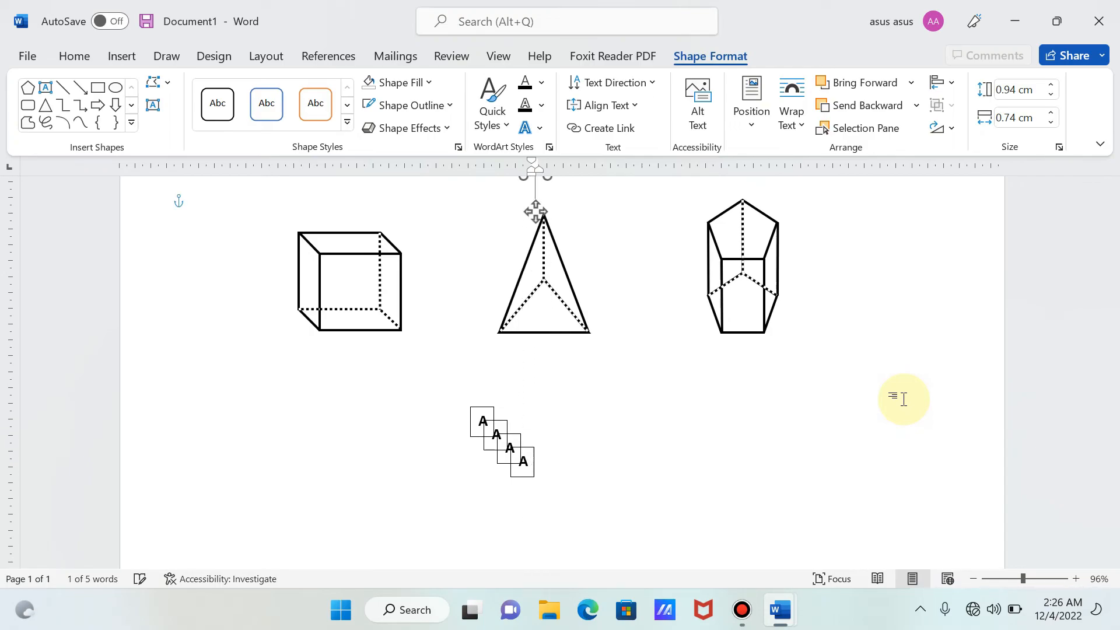
pyautogui.press('Down')
pyautogui.press('Down')
pyautogui.press('Down')
pyautogui.press('Down')
pyautogui.press('Down')
pyautogui.press('Down')
pyautogui.press('Down')
pyautogui.press('Down')
pyautogui.press('Down')
pyautogui.press('Down')
pyautogui.press('Down')
pyautogui.press('Down')
pyautogui.press('Down')
pyautogui.press('Down')
pyautogui.press('Down')
pyautogui.press('Down')
pyautogui.press('Down')
pyautogui.press('Down')
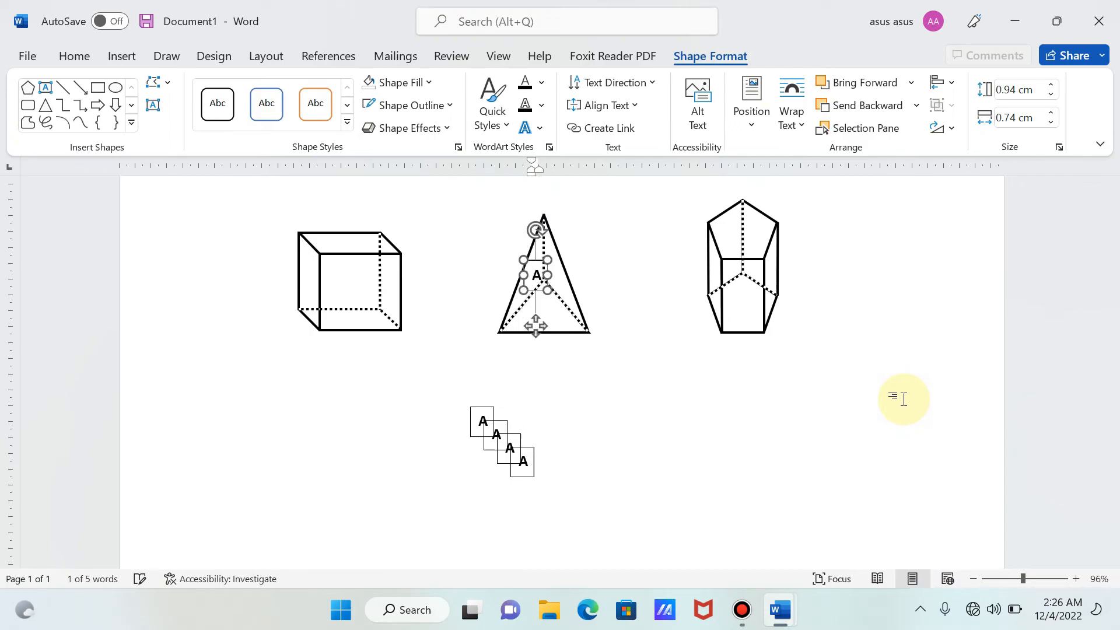
pyautogui.press('Left')
pyautogui.press('Left')
pyautogui.press('Left')
pyautogui.press('Left')
pyautogui.press('Left')
pyautogui.press('Left')
pyautogui.press('Left')
pyautogui.press('Left')
pyautogui.press('Left')
pyautogui.press('Left')
pyautogui.press('Left')
pyautogui.press('Left')
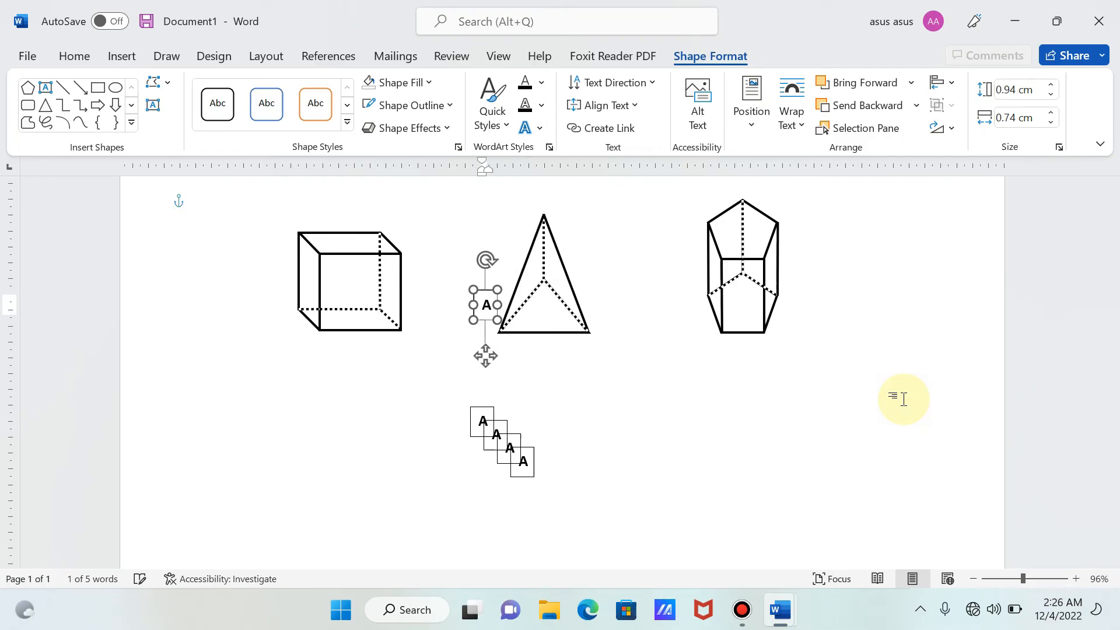
pyautogui.press('Down')
pyautogui.press('Down')
pyautogui.press('Down')
pyautogui.press('Down')
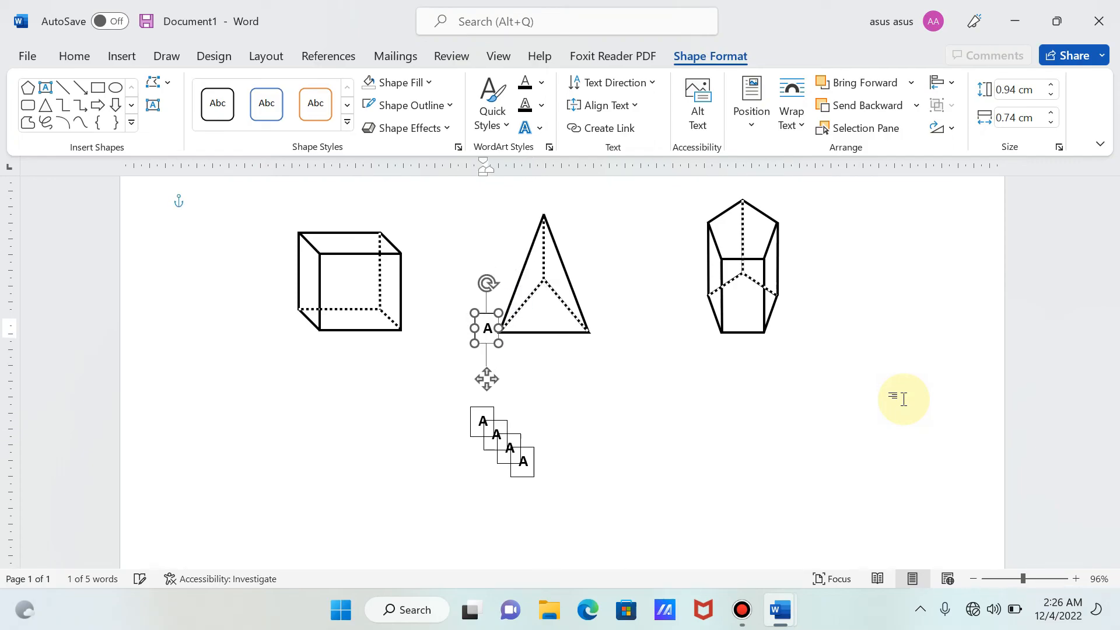
pyautogui.click(1031, 346)
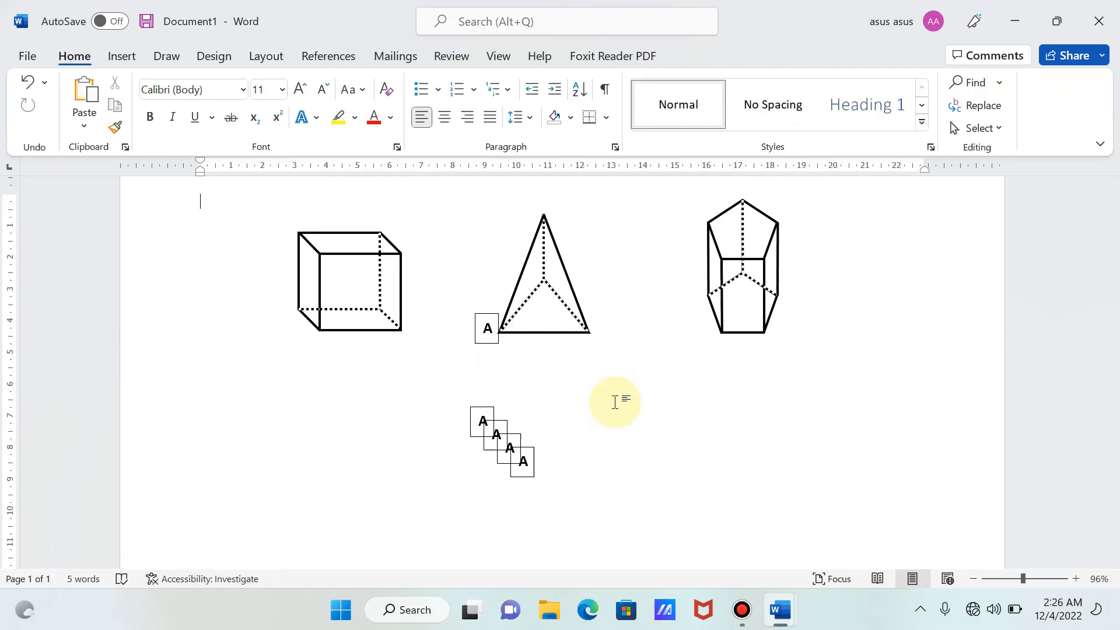
# - Remove the outline from the "A" text box beside the pyramid's lower-left vertex
pyautogui.click(478, 315)
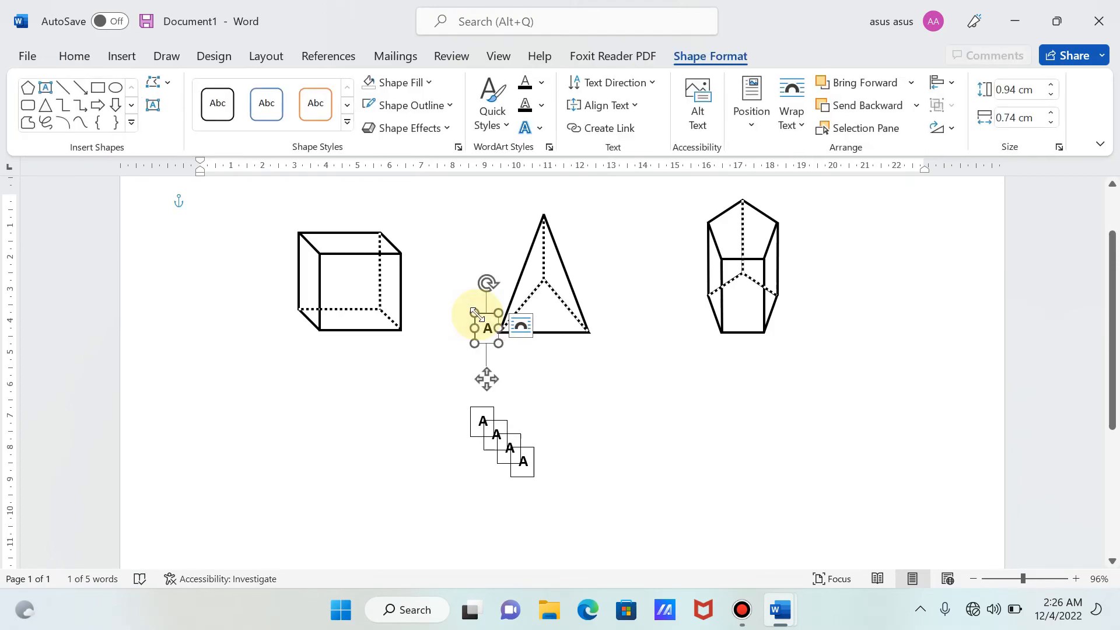
pyautogui.click(417, 109)
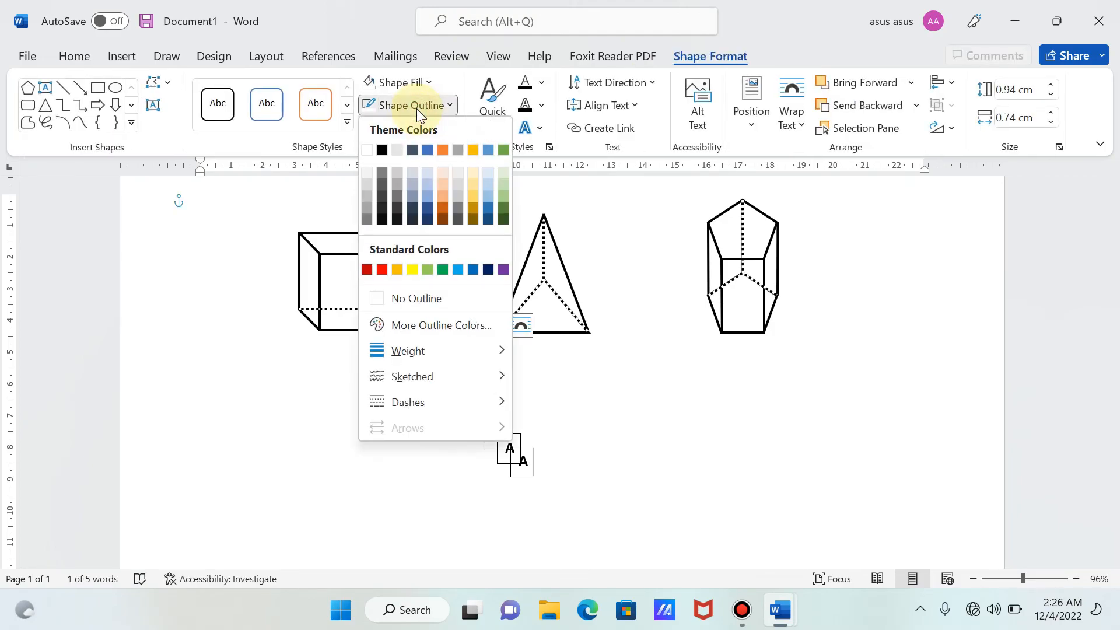
pyautogui.click(392, 301)
pyautogui.click(598, 438)
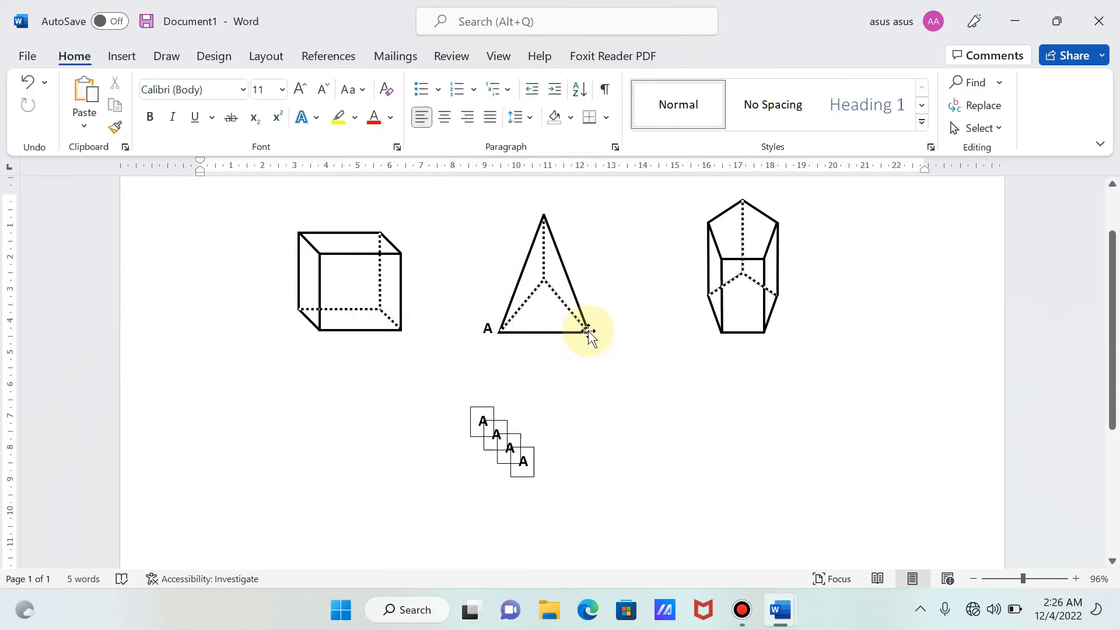
# - Move one of the spare "A" text boxes from below the pyramid to beside its lower-right vertex
pyautogui.click(521, 448)
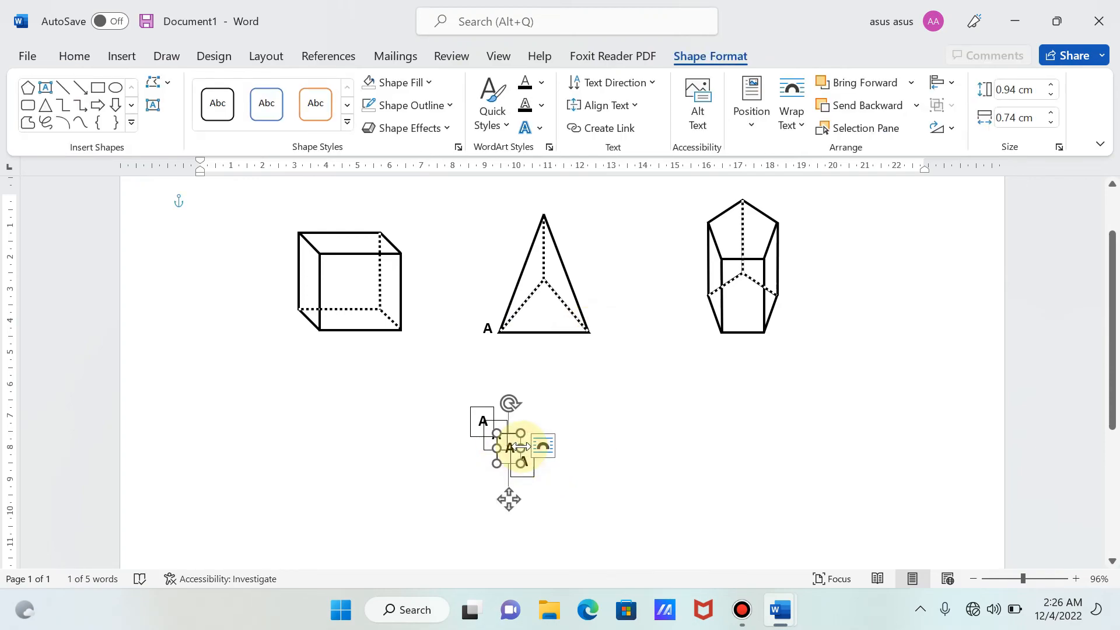
pyautogui.press('Up')
pyautogui.press('Up')
pyautogui.press('Up')
pyautogui.press('Up')
pyautogui.press('Up')
pyautogui.press('Up')
pyautogui.press('Up')
pyautogui.press('Up')
pyautogui.press('Up')
pyautogui.press('Up')
pyautogui.press('Up')
pyautogui.press('Up')
pyautogui.press('Up')
pyautogui.press('Up')
pyautogui.press('Up')
pyautogui.press('Up')
pyautogui.press('Up')
pyautogui.press('Up')
pyautogui.press('Up')
pyautogui.press('Up')
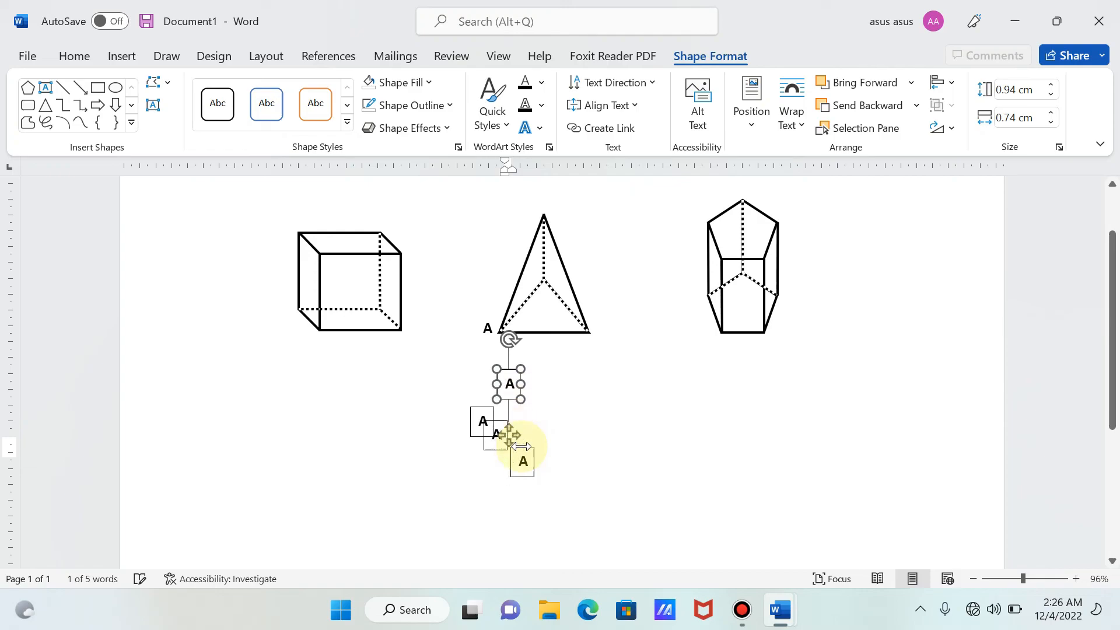
pyautogui.press('Right')
pyautogui.press('Right')
pyautogui.press('Right')
pyautogui.press('Right')
pyautogui.press('Right')
pyautogui.press('Right')
pyautogui.press('Right')
pyautogui.press('Right')
pyautogui.press('Right')
pyautogui.press('Right')
pyautogui.press('Right')
pyautogui.press('Right')
pyautogui.press('Right')
pyautogui.press('Right')
pyautogui.press('Right')
pyautogui.press('Right')
pyautogui.press('Right')
pyautogui.press('Right')
pyautogui.press('Right')
pyautogui.press('Right')
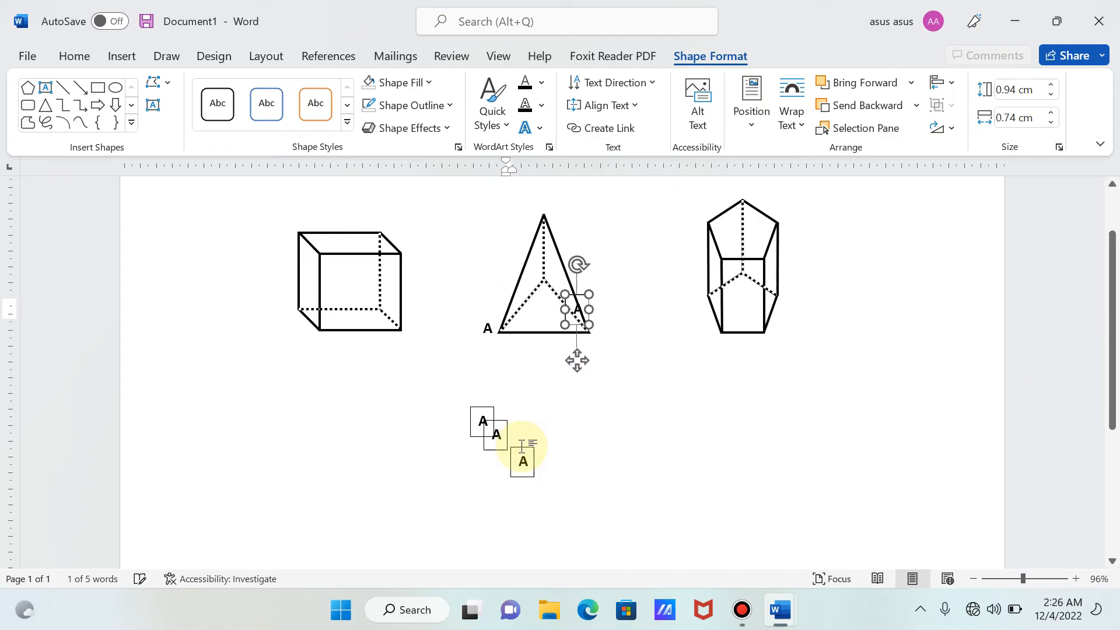
pyautogui.hotkey('ctrl', 'Down')
pyautogui.press('Down')
pyautogui.press('Down')
pyautogui.press('Left')
pyautogui.press('Left')
pyautogui.press('Left')
pyautogui.press('Left')
pyautogui.press('Left')
pyautogui.press('Left')
pyautogui.press('Left')
pyautogui.press('Left')
pyautogui.press('Left')
pyautogui.press('Up')
pyautogui.press('Up')
pyautogui.press('Up')
pyautogui.press('Up')
pyautogui.press('Up')
pyautogui.press('Up')
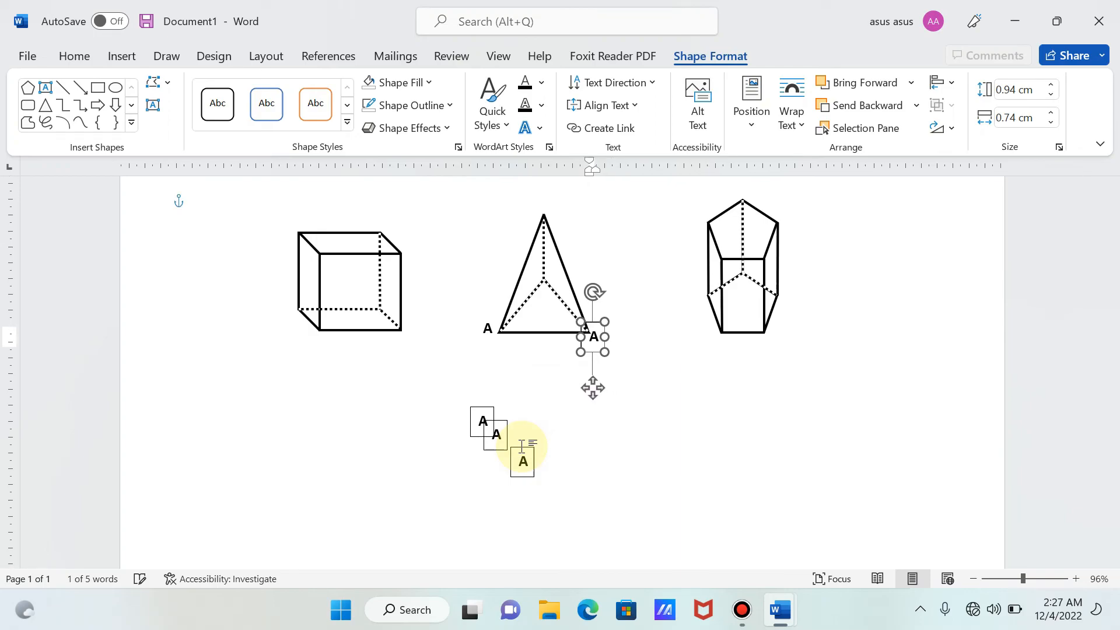
pyautogui.press('Right')
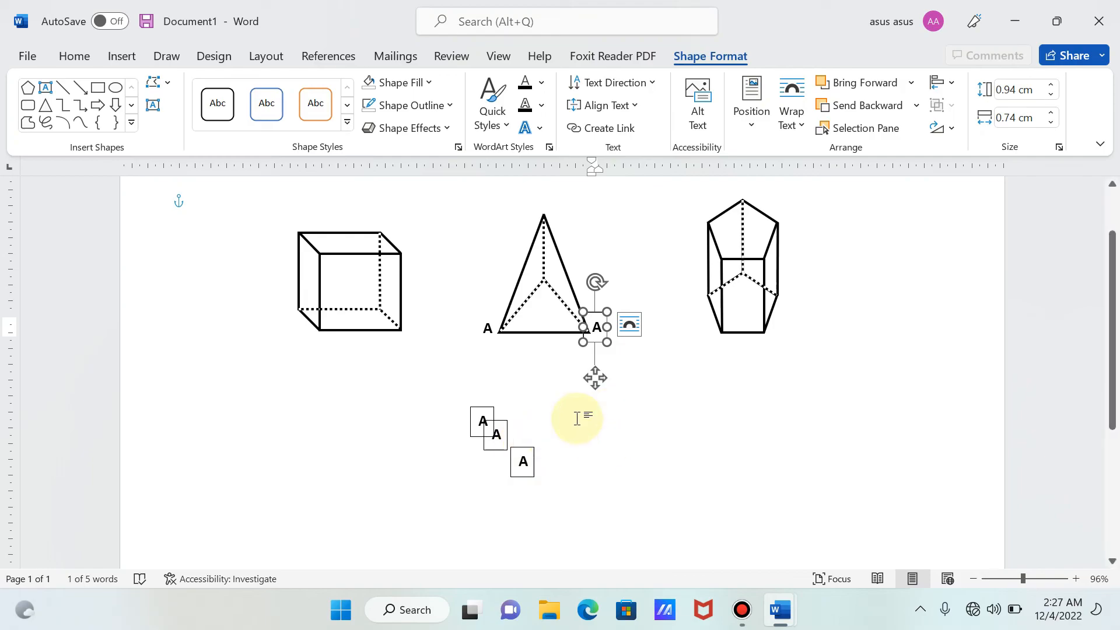
# - Change the label at the pyramid's lower-right vertex to "B" and remove its text box outline
pyautogui.doubleClick(598, 322)
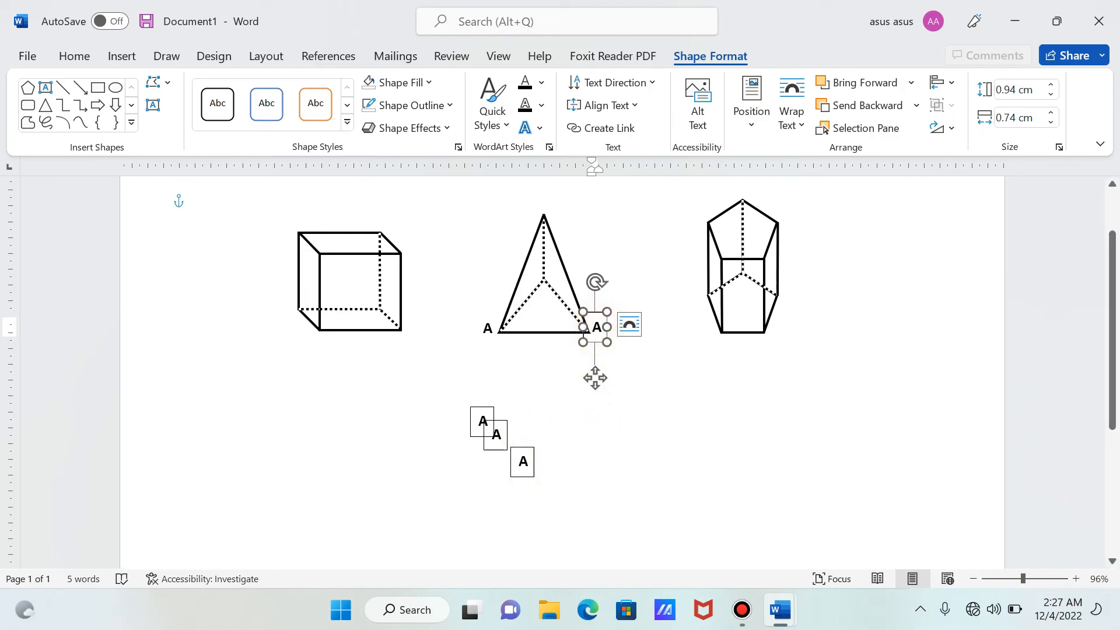
pyautogui.press('Delete')
pyautogui.write('B')
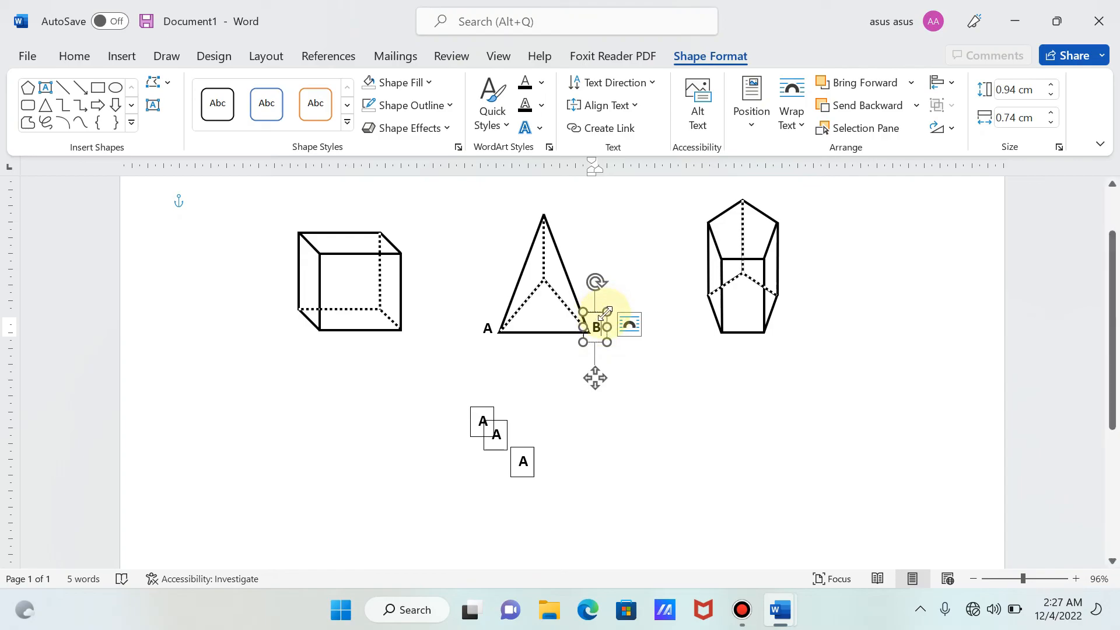
pyautogui.click(415, 111)
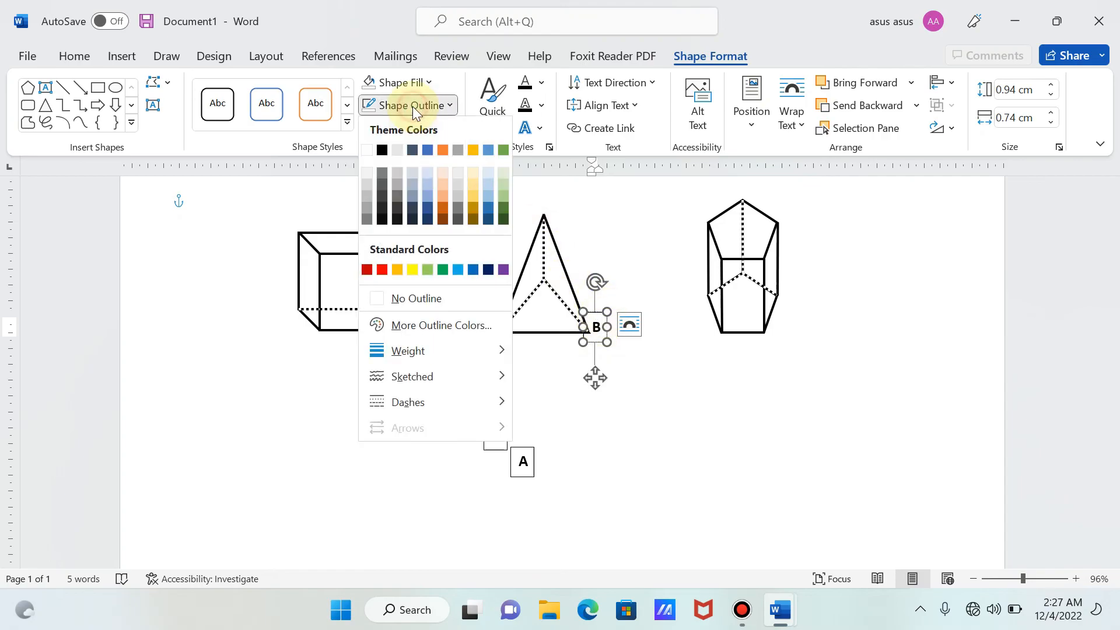
pyautogui.click(395, 299)
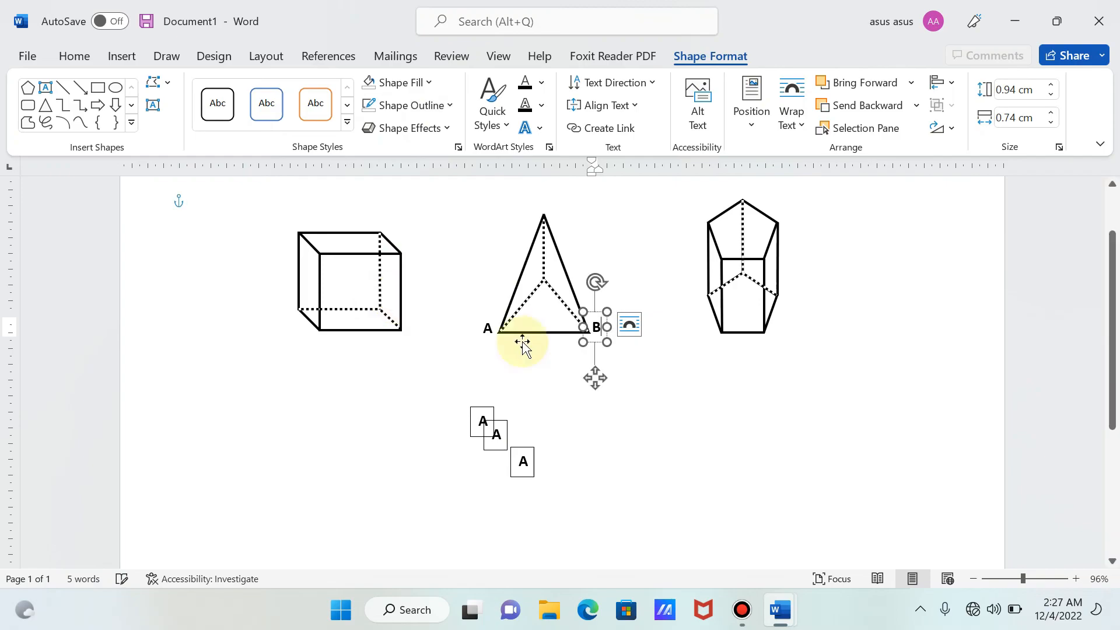
# - Move the lowest spare "A" text box just under the pyramid's inner base vertex and change its letter to "C"
pyautogui.click(524, 470)
pyautogui.moveTo(522, 513); pyautogui.dragTo(542, 343)
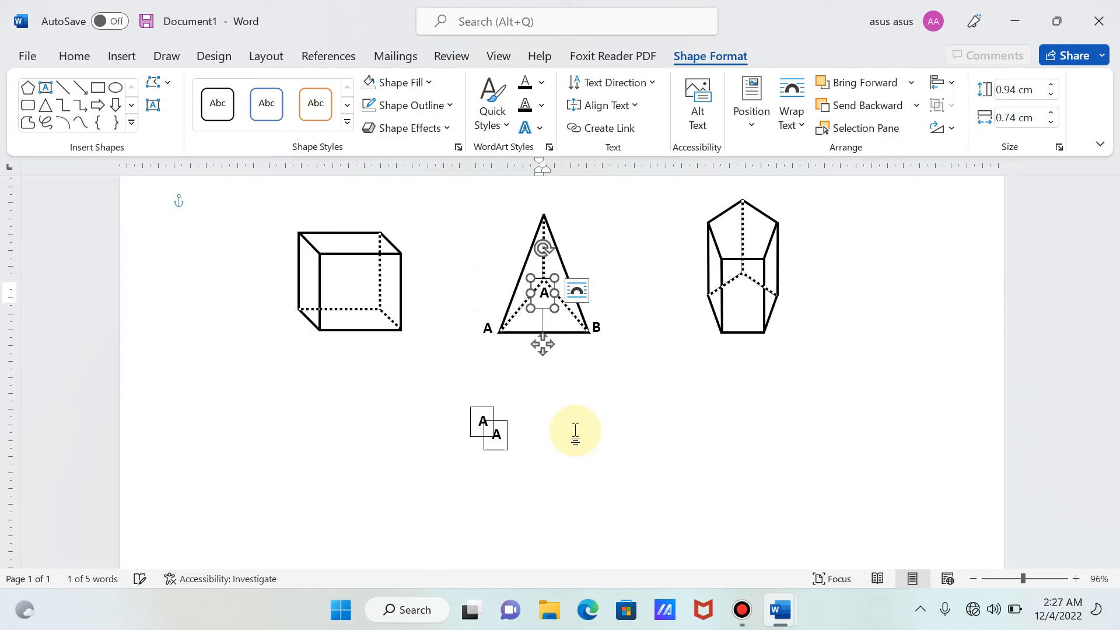
pyautogui.click(547, 296)
pyautogui.press('BackSpace')
pyautogui.write('C')
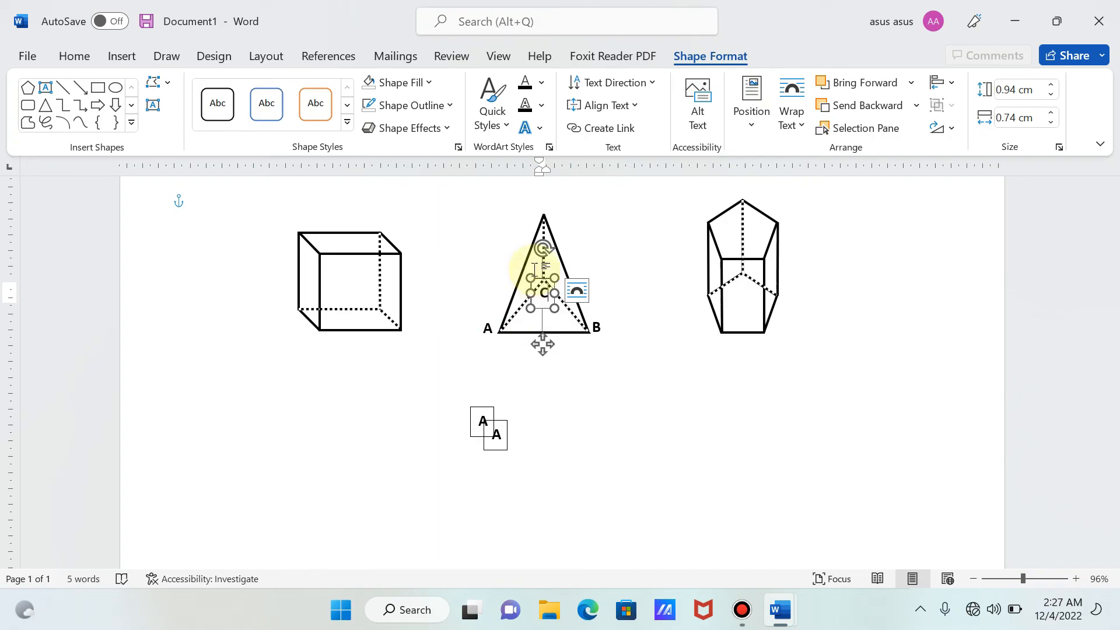
# - Remove the outline from the "C" text box inside the pyramid
pyautogui.click(416, 108)
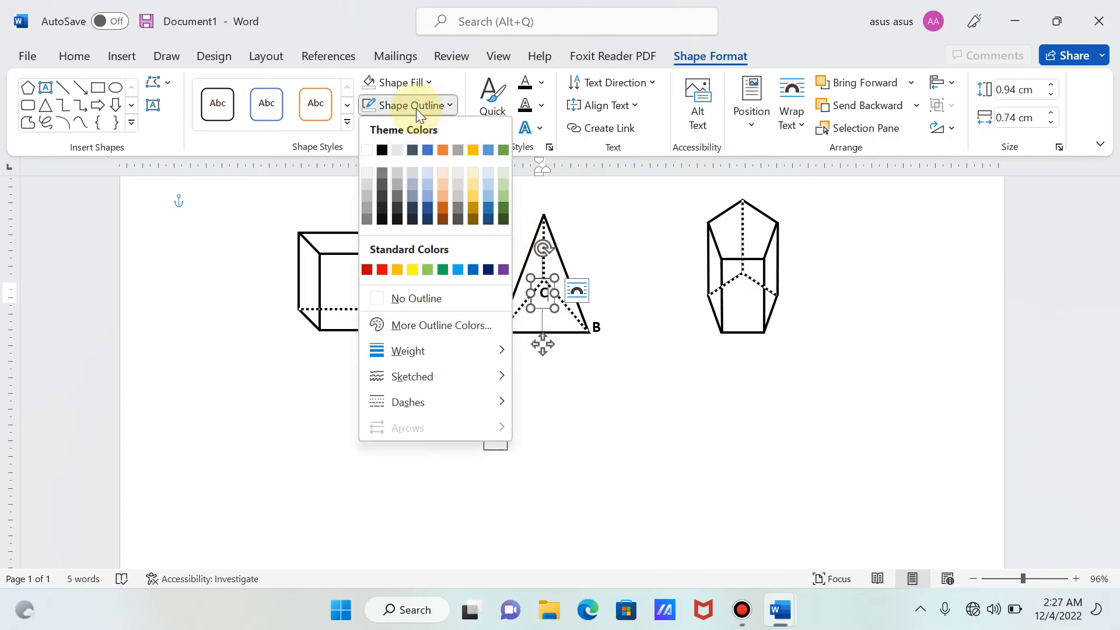
pyautogui.click(399, 300)
pyautogui.click(608, 414)
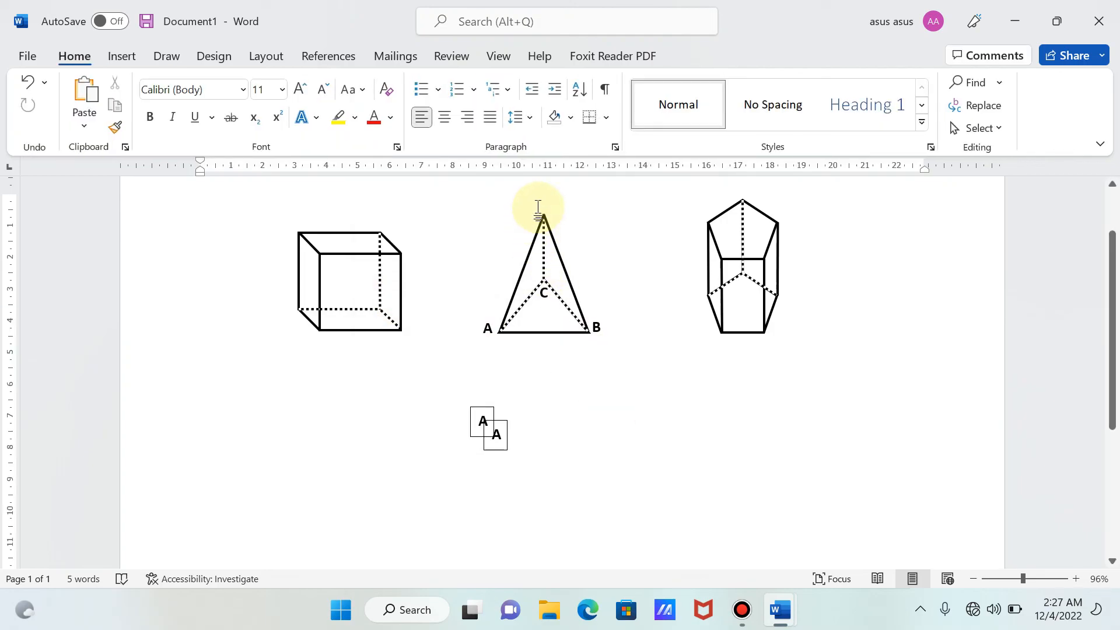
# - Move the lower of the two remaining spare "A" text boxes to just above the pyramid's apex
pyautogui.click(504, 425)
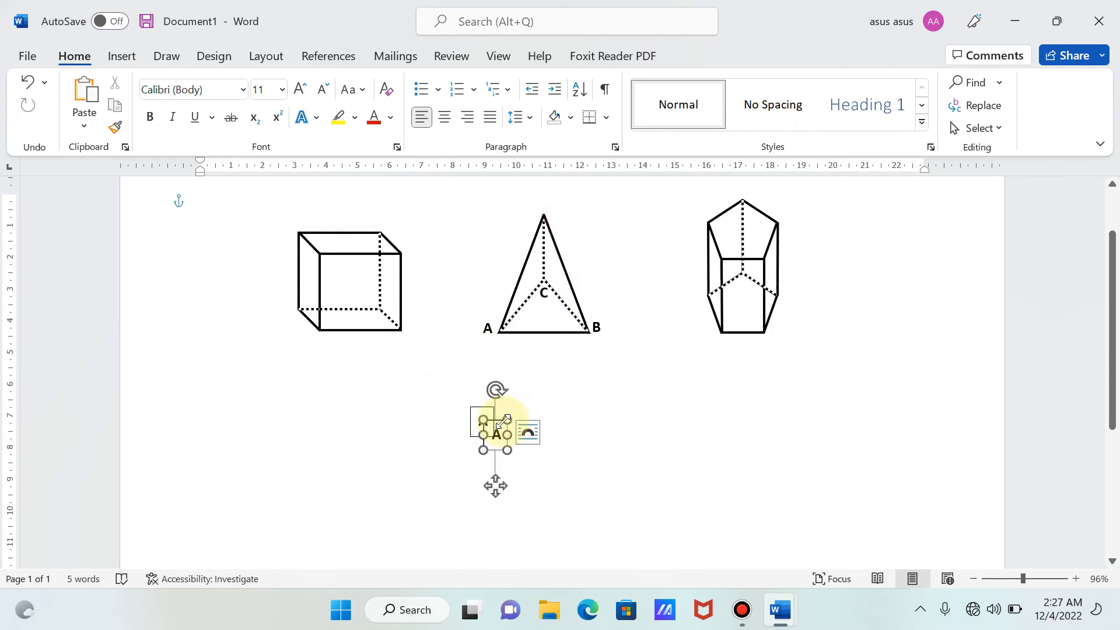
pyautogui.press('Up')
pyautogui.press('Up')
pyautogui.press('Up')
pyautogui.press('Up')
pyautogui.press('Up')
pyautogui.press('Up')
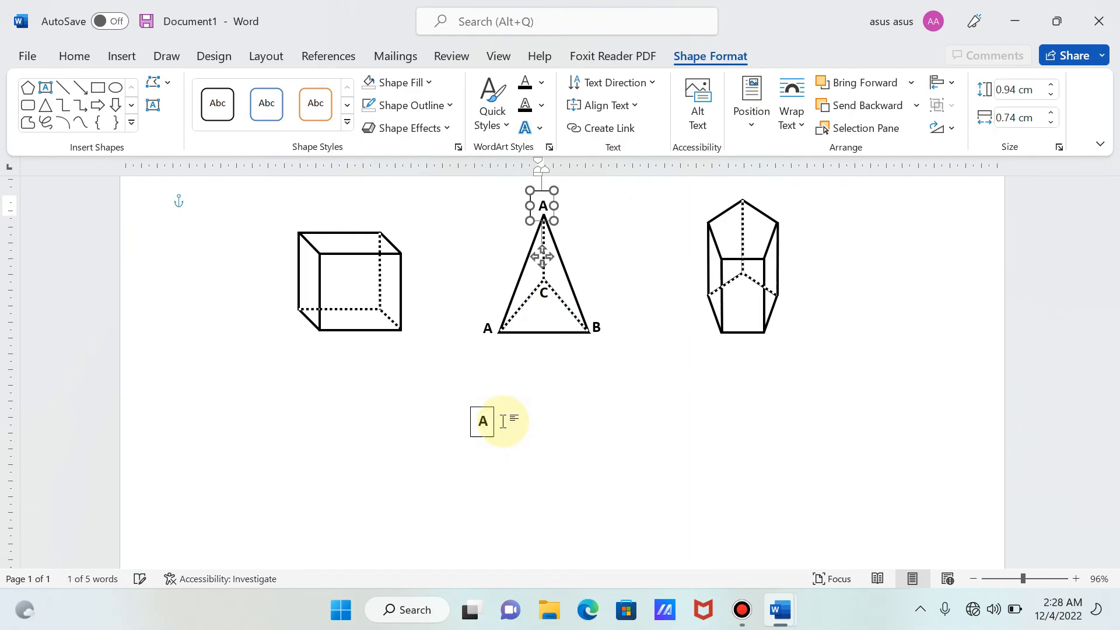
pyautogui.hotkey('ctrl', 'Left')
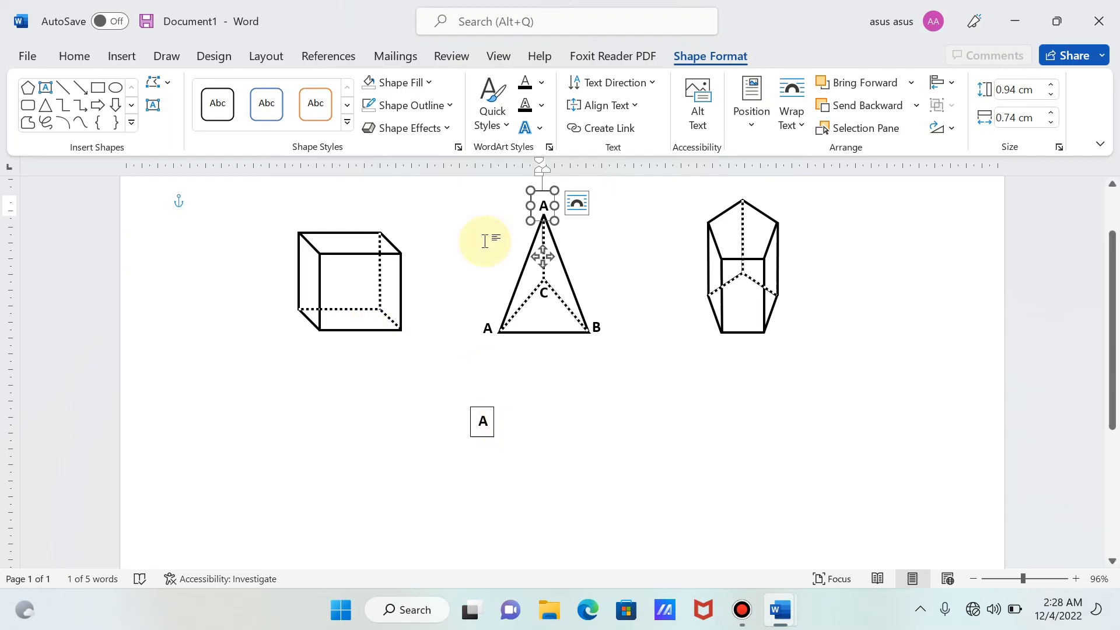
# - Change the label at the pyramid's apex to "D" and remove its text box outline
pyautogui.press('BackSpace')
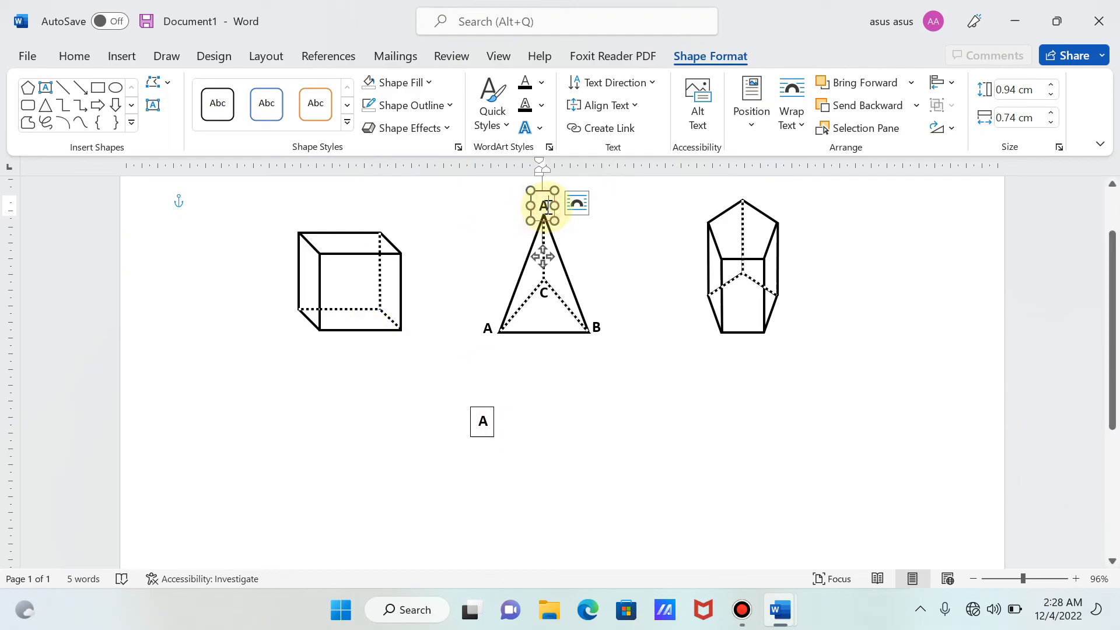
pyautogui.write('D')
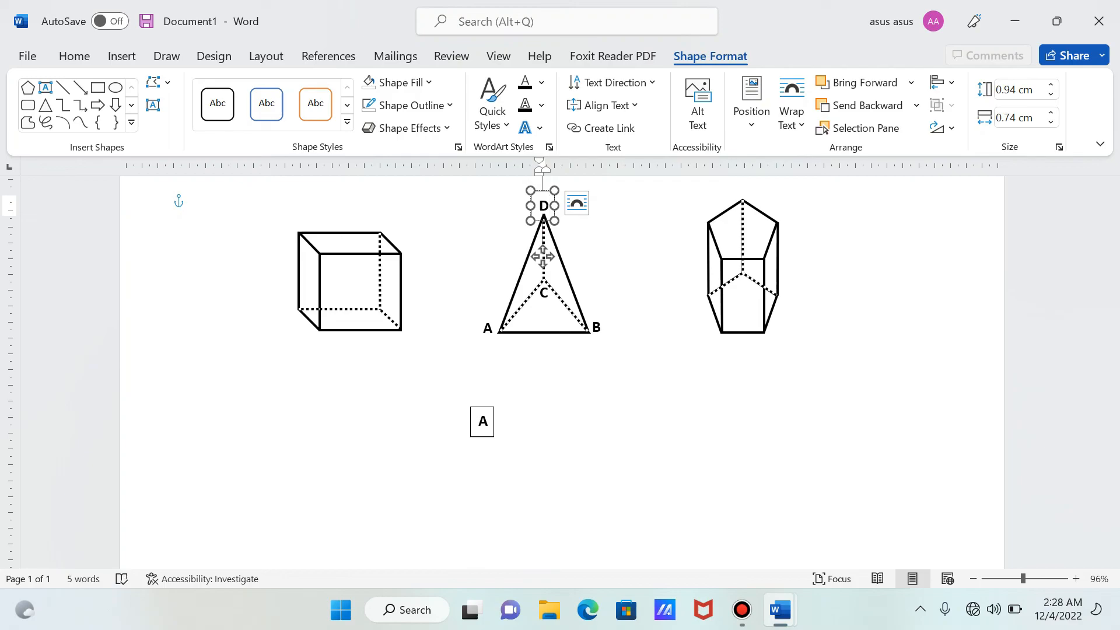
pyautogui.click(423, 105)
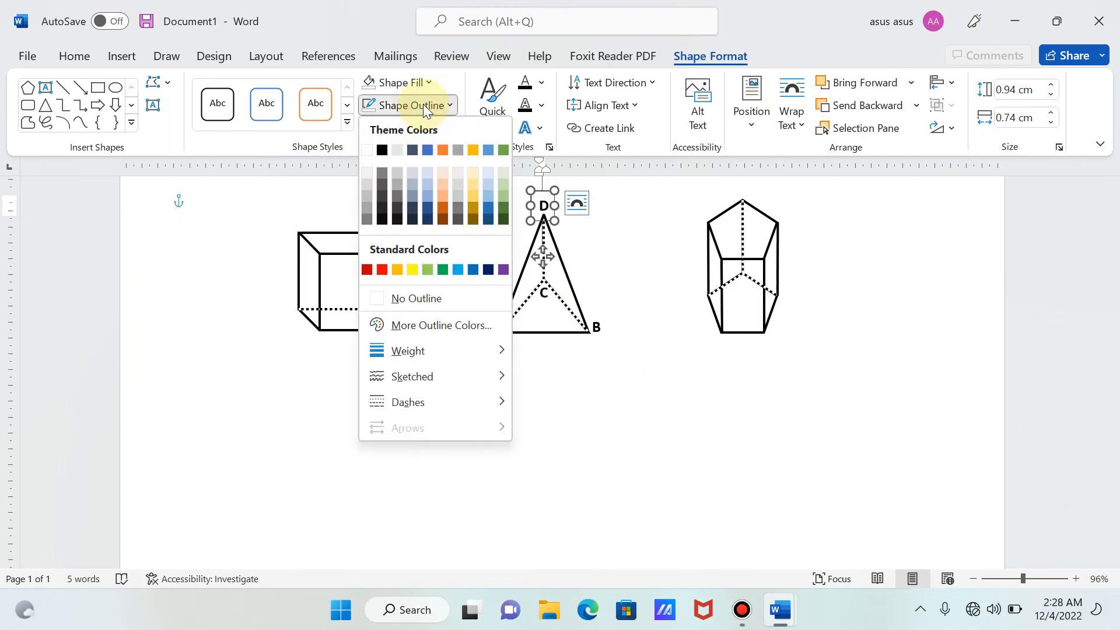
pyautogui.click(402, 299)
pyautogui.click(540, 400)
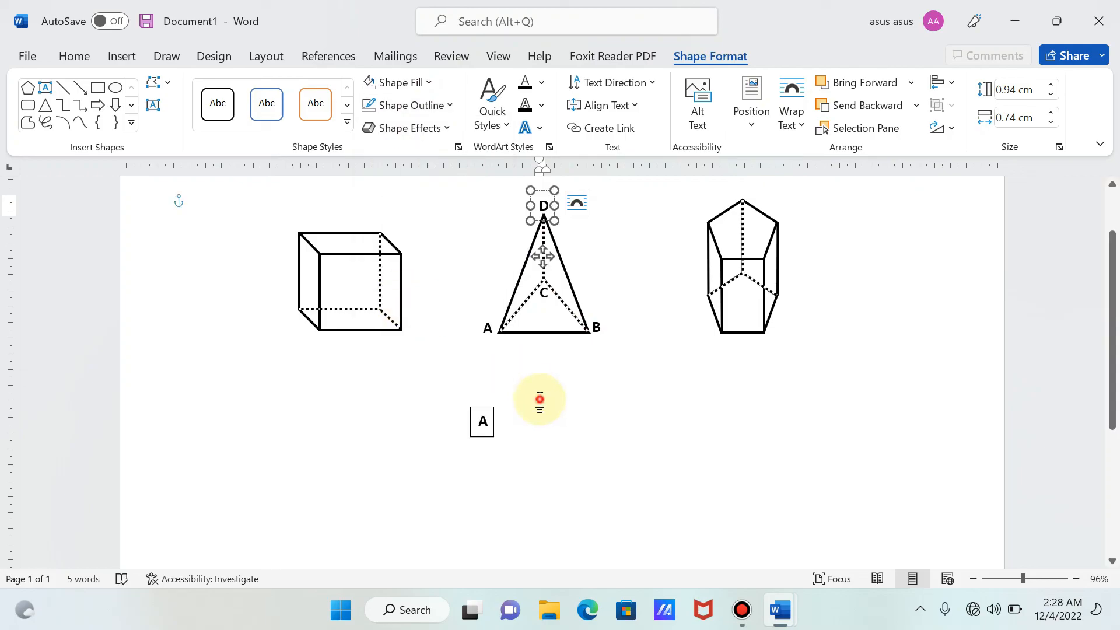